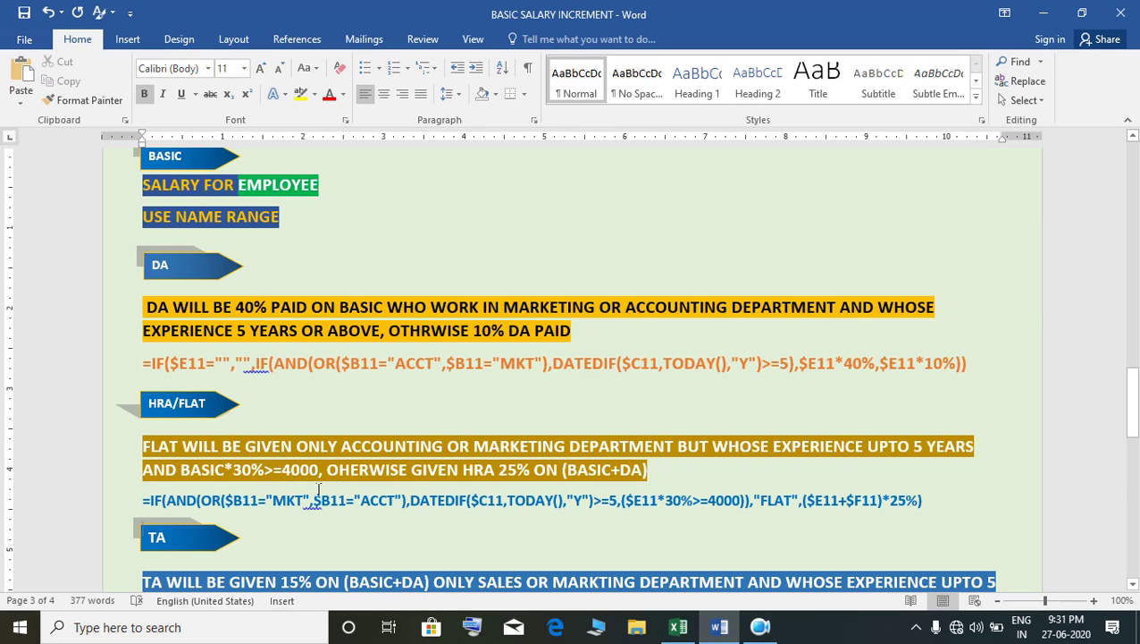
Step: Switch to the Excel workbook and start the formula =IF(AND(OR(B12="ACCT", in the first HRA/FLAT cell, G12
left_click(677, 631)
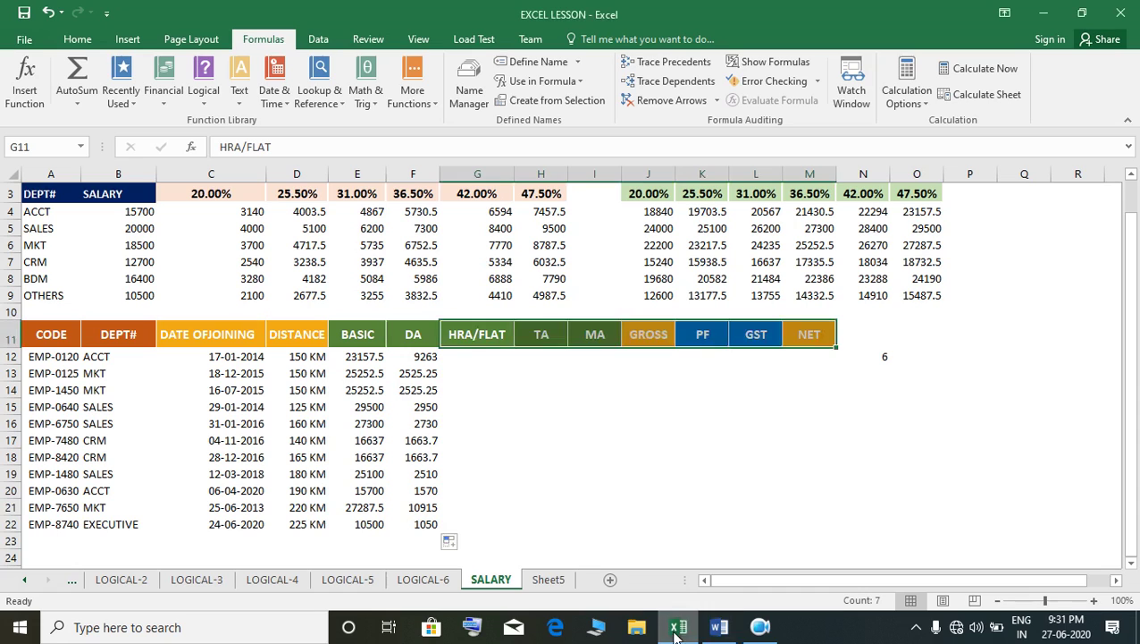
left_click(471, 362)
type("=")
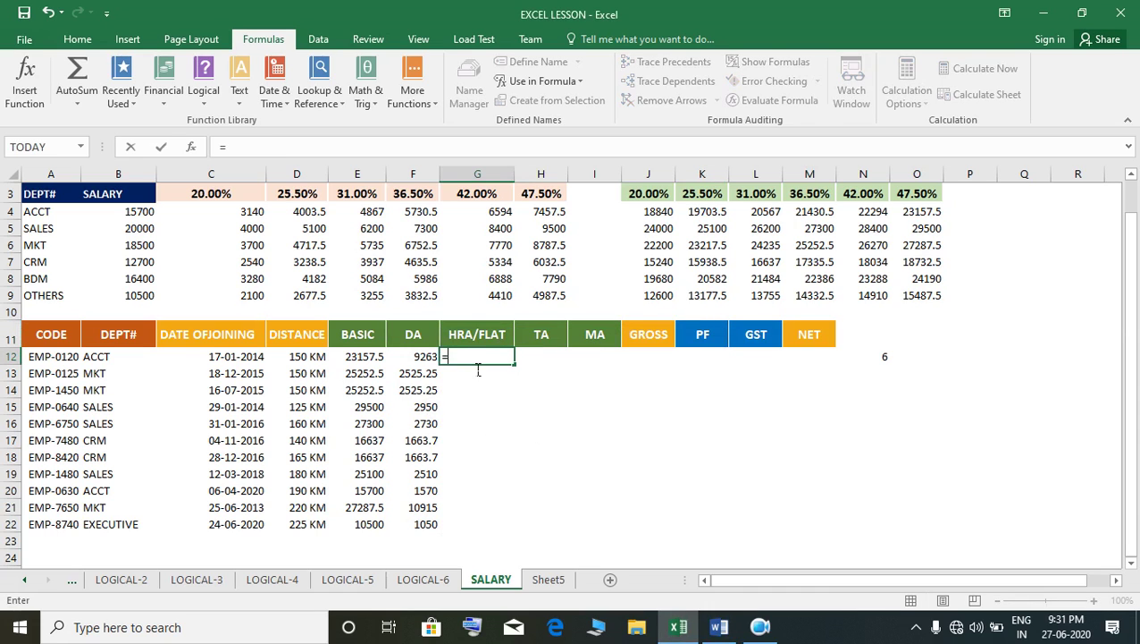
type("IF(")
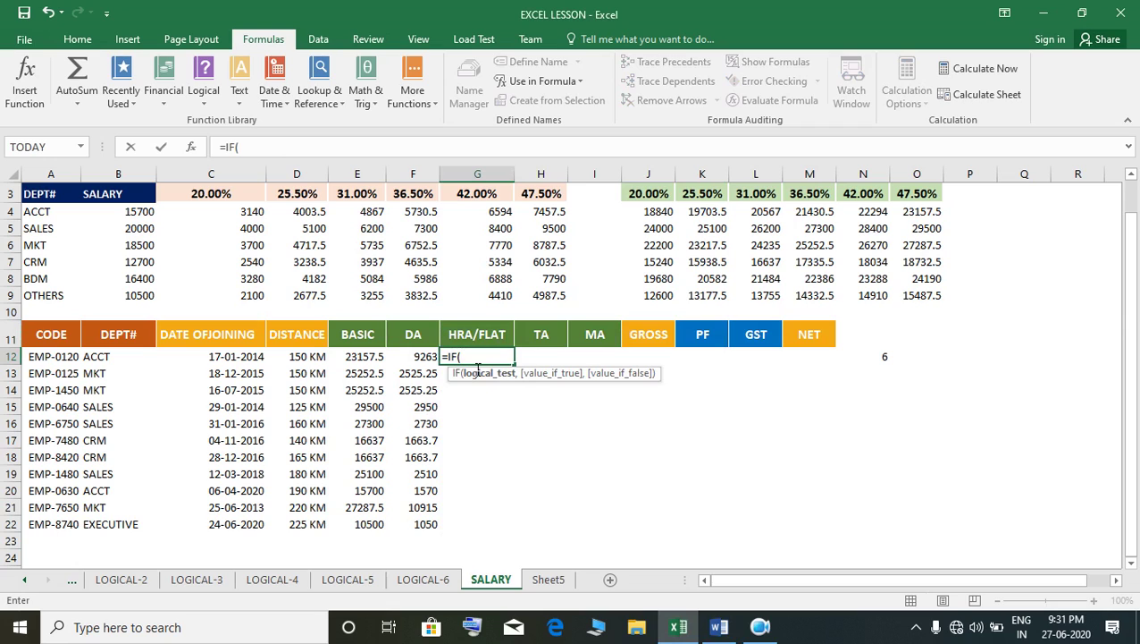
type("A")
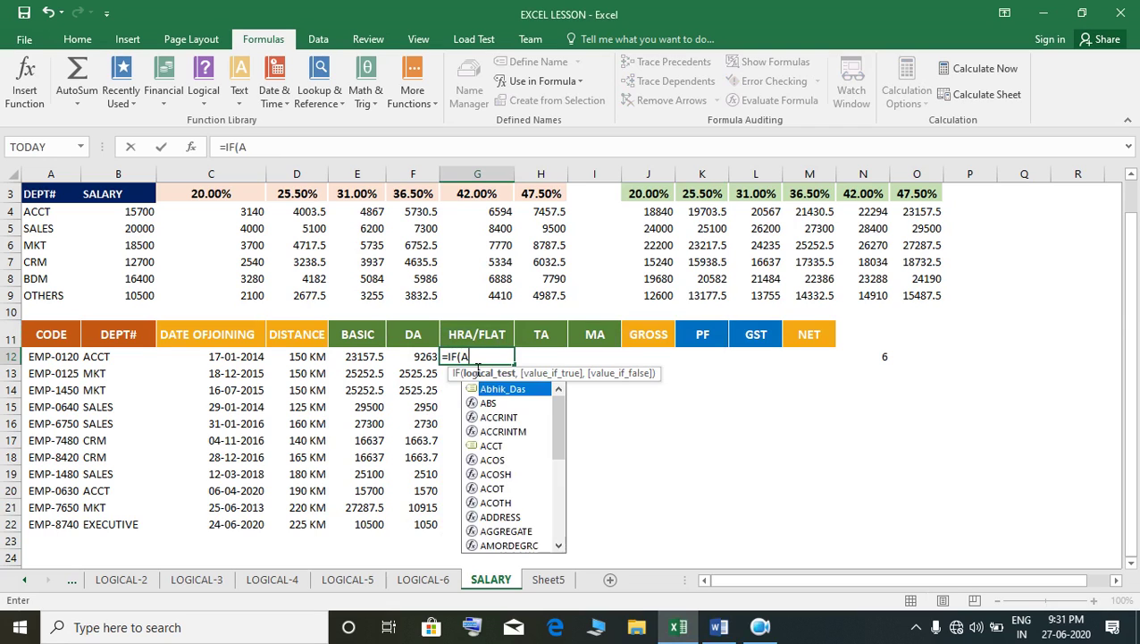
type("ND(O")
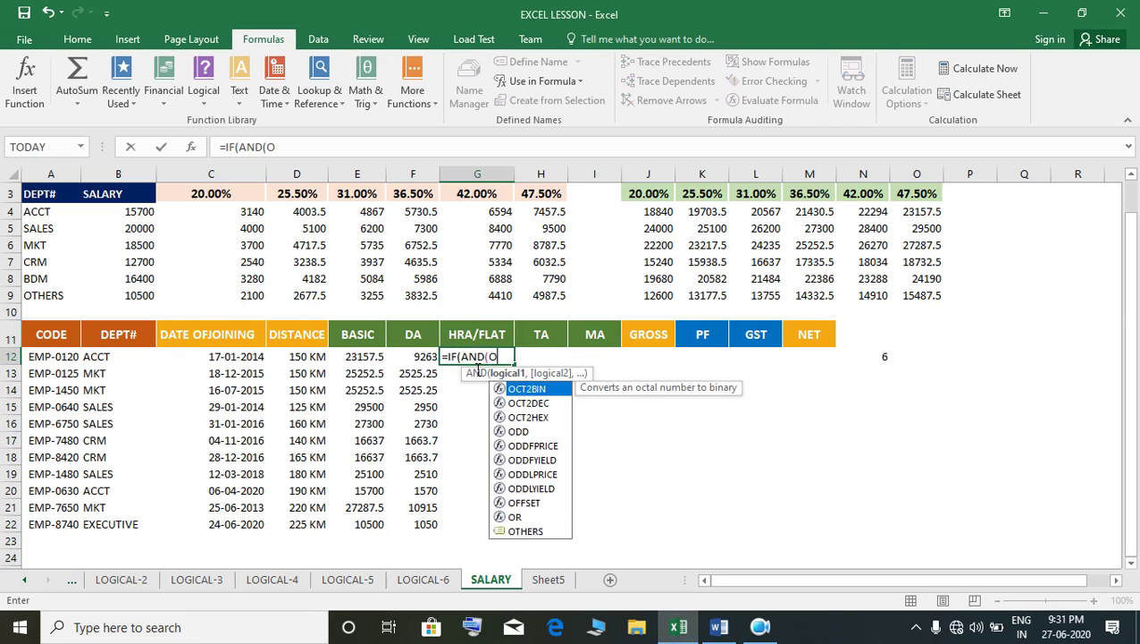
type("R(")
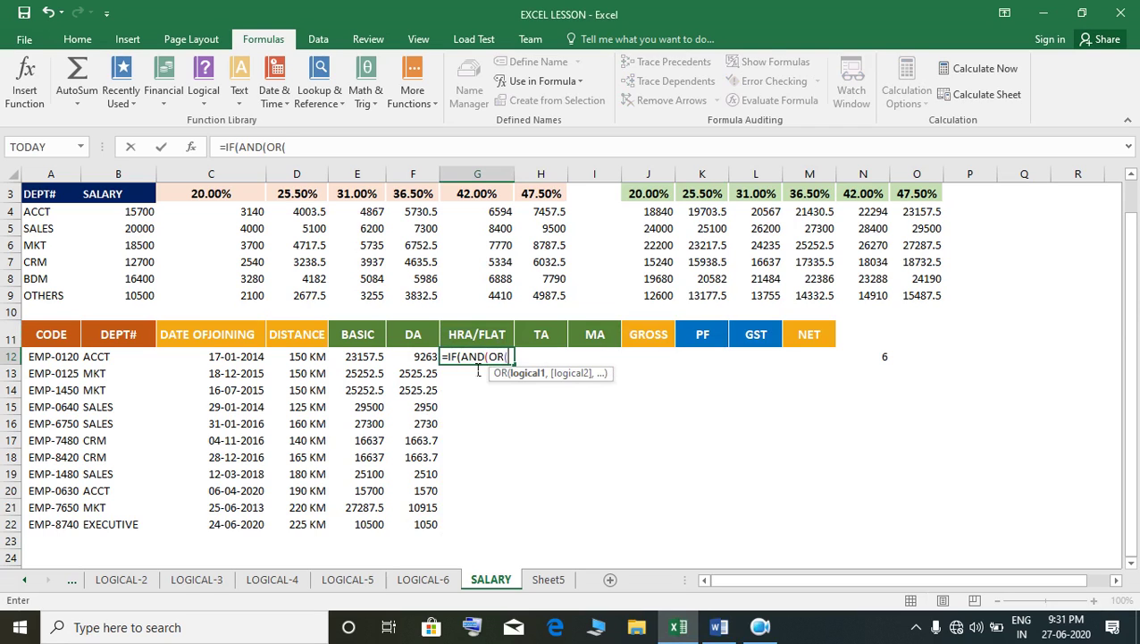
left_click(123, 362)
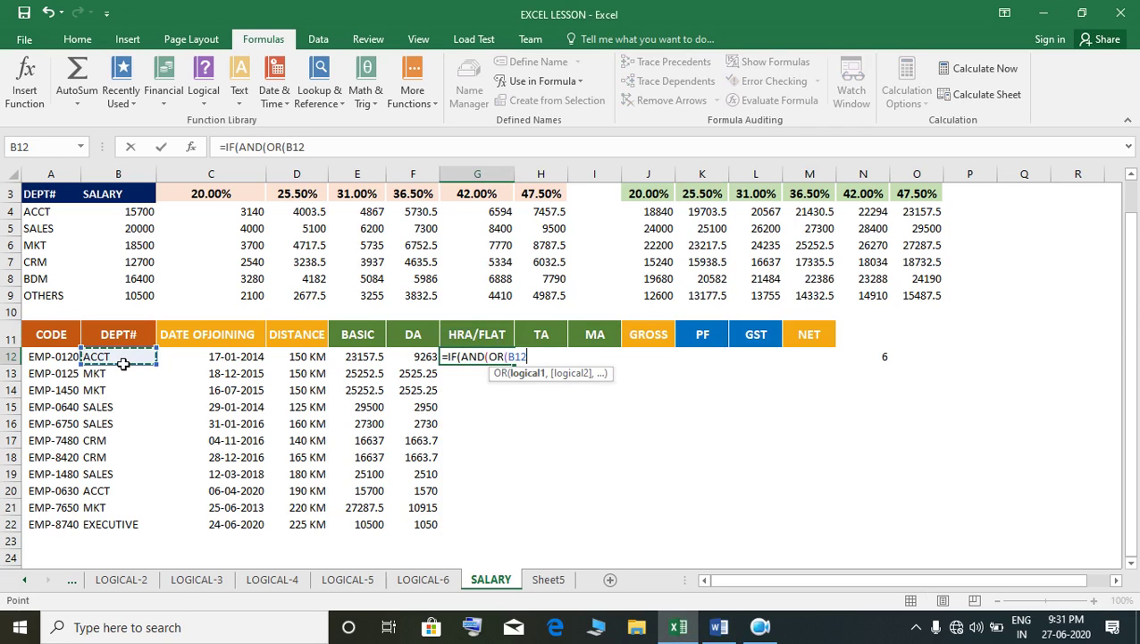
type("=")
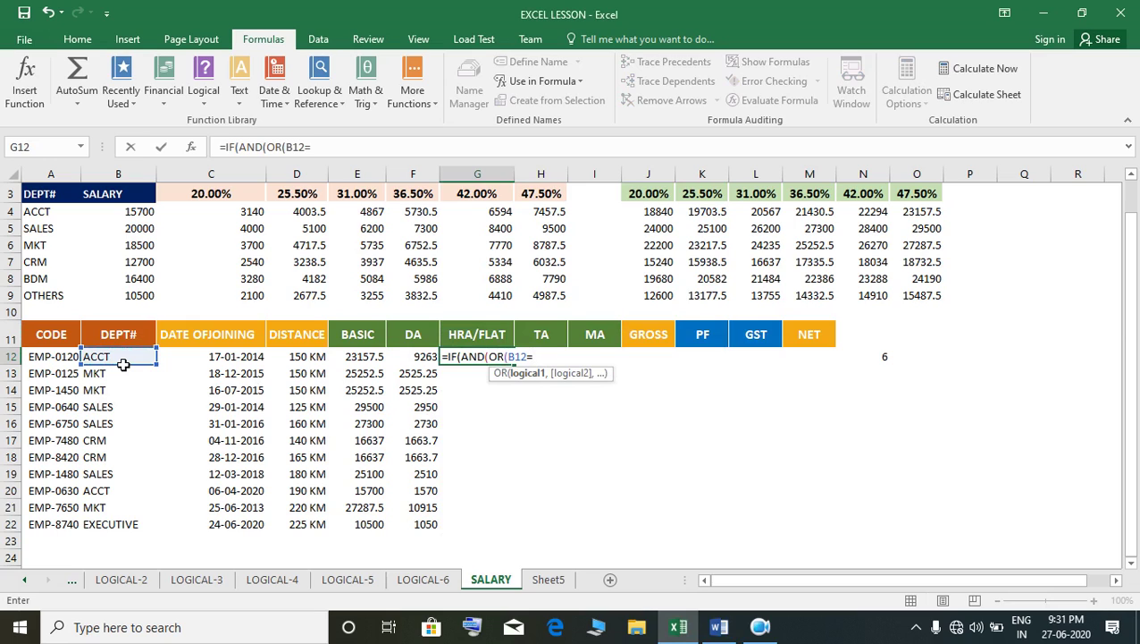
type("\"ACCT\",")
Step: Add B12="MKT" as the second OR condition and close the OR part of the formula
key("Left")
key("Left")
key("Left")
key("Left")
key("Left")
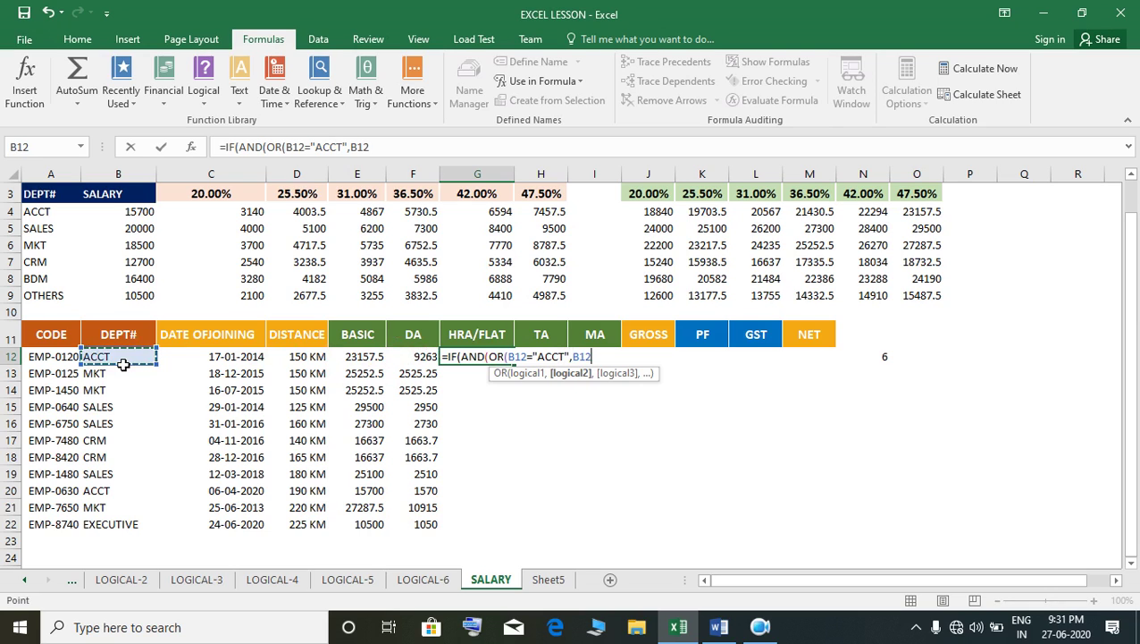
type("=\"MKT")
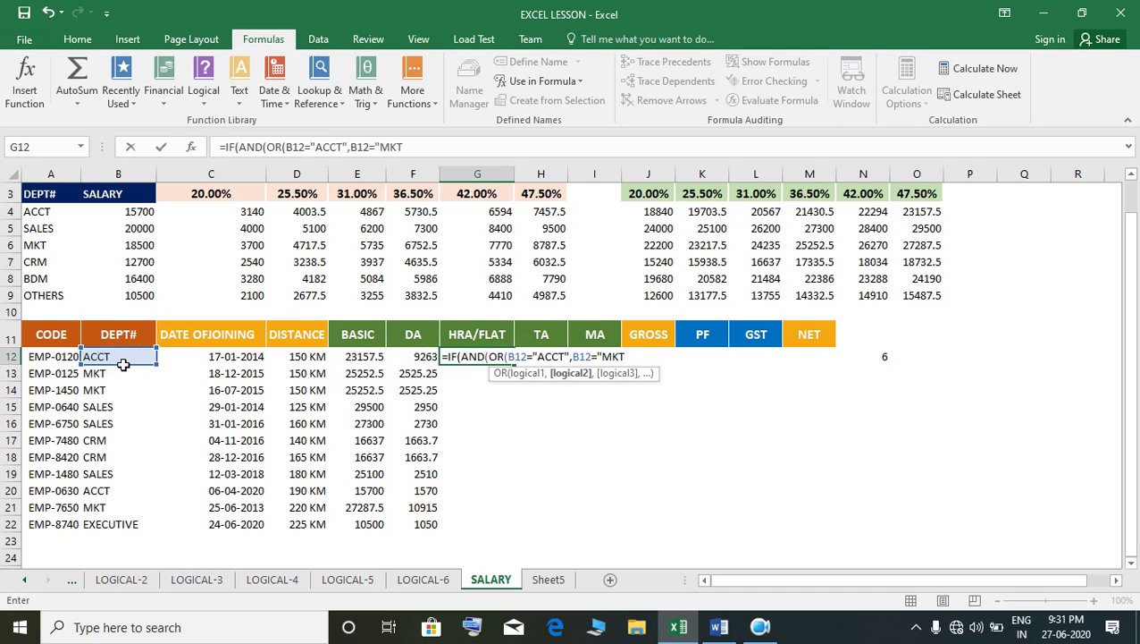
type("\",")
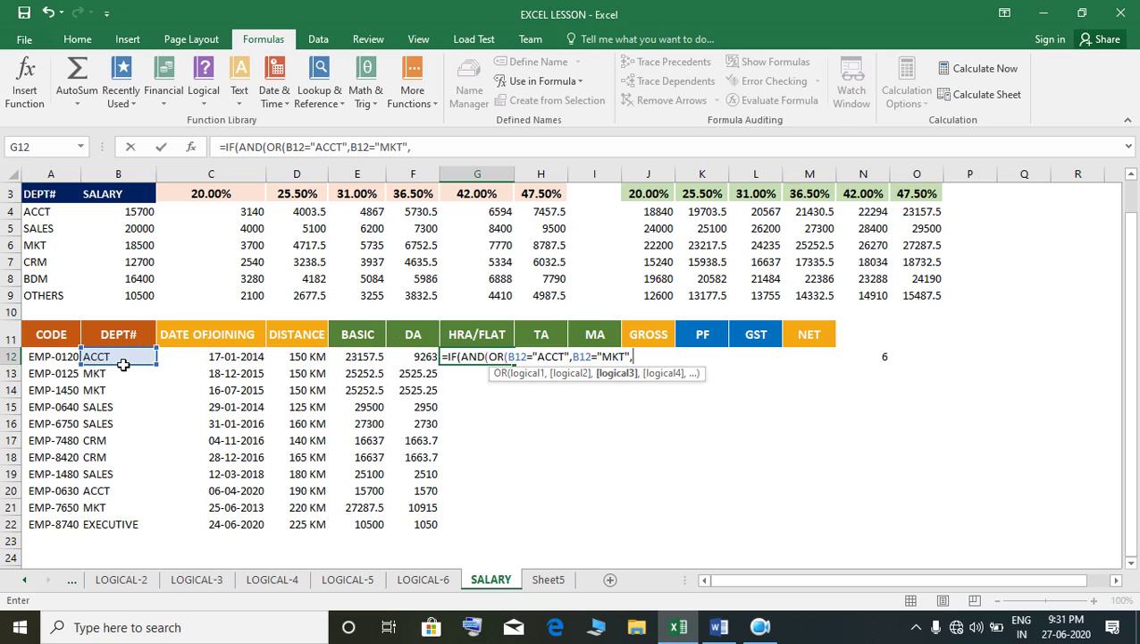
key("BackSpace")
type("),")
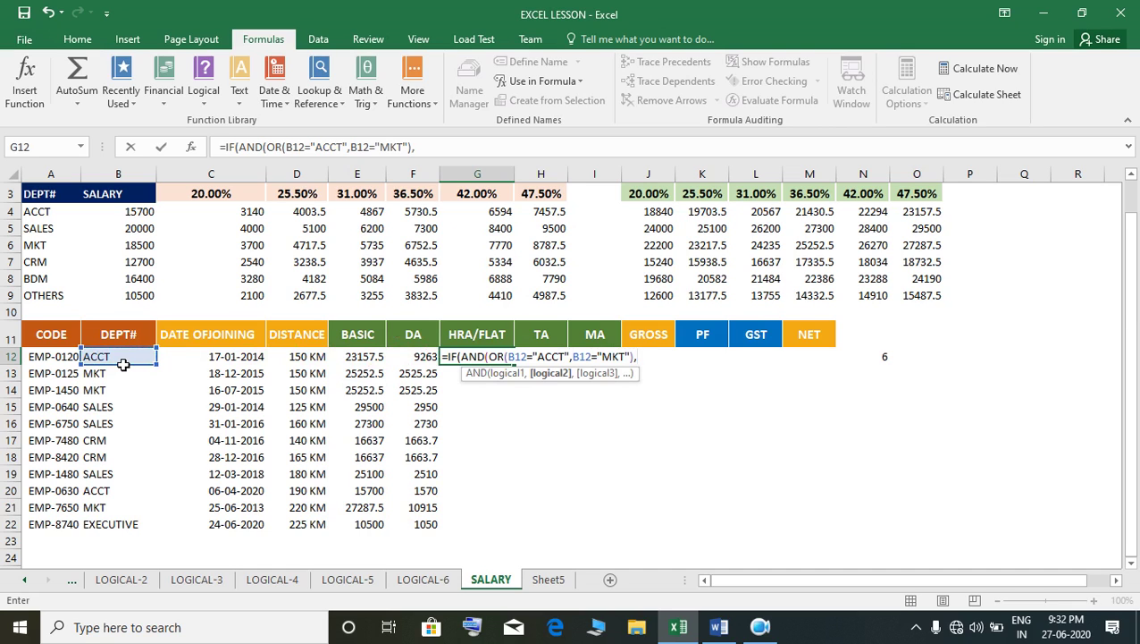
Step: Add the experience condition EXP>=5 to the AND test, using the defined name
type("EXP")
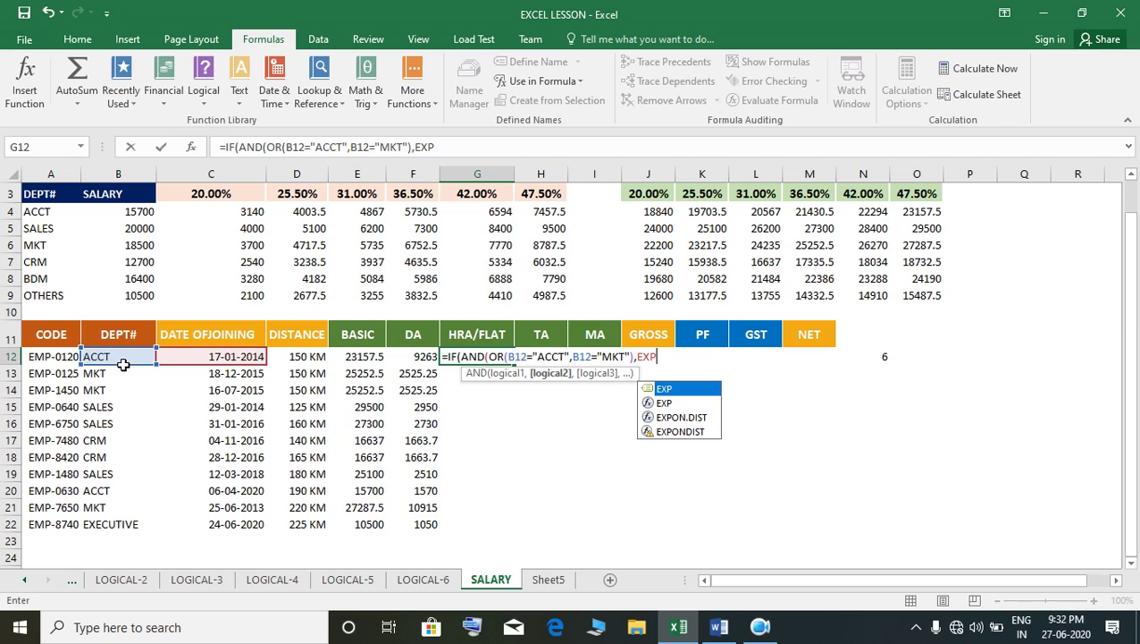
type(">=")
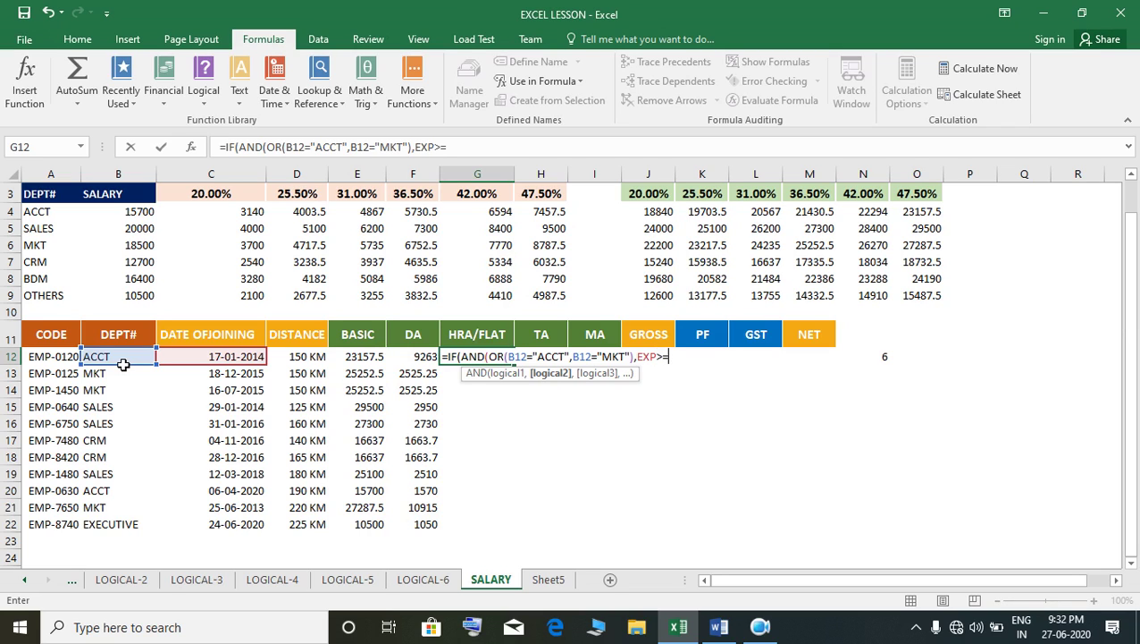
type("5,")
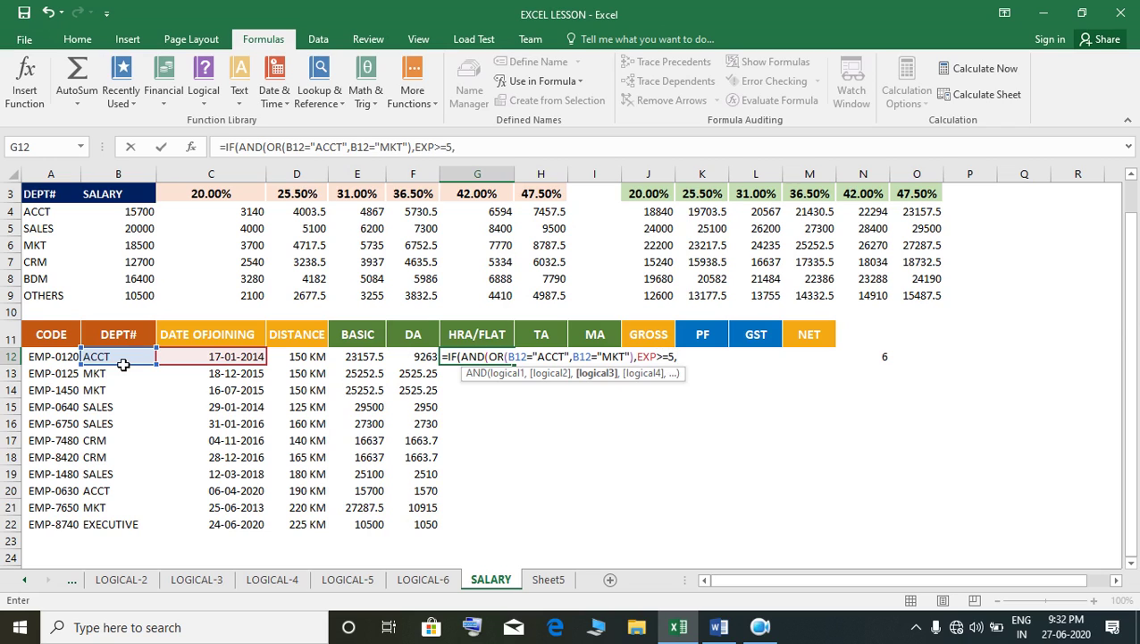
Step: Add the basic salary condition E12*30%>=4000 to the AND test and close it
left_click(359, 362)
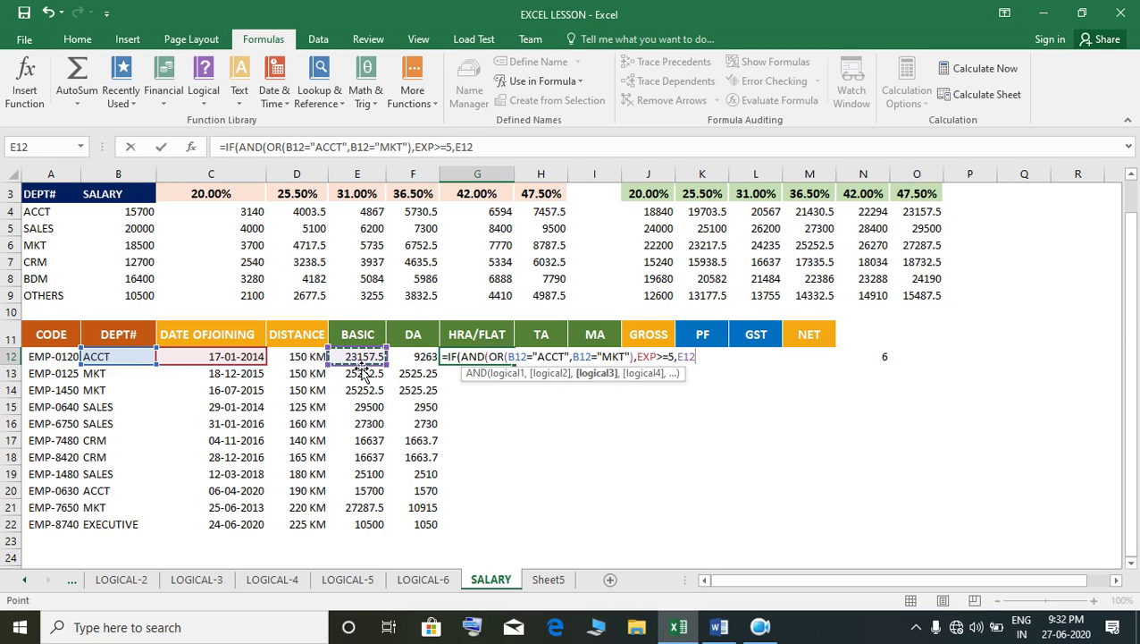
type("30")
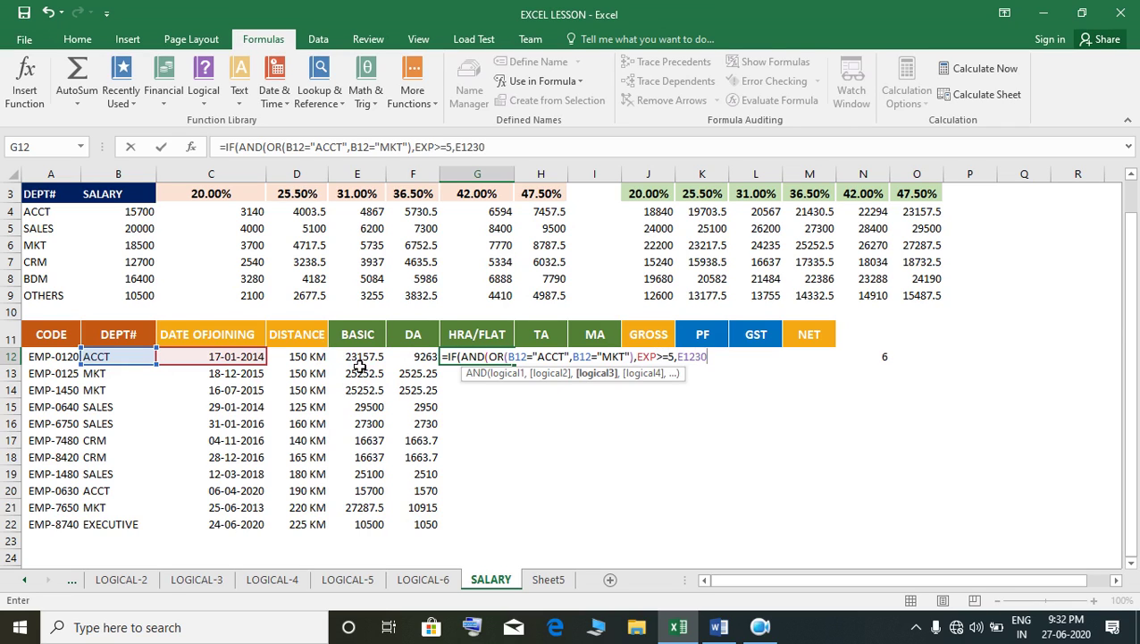
key("BackSpace")
key("BackSpace")
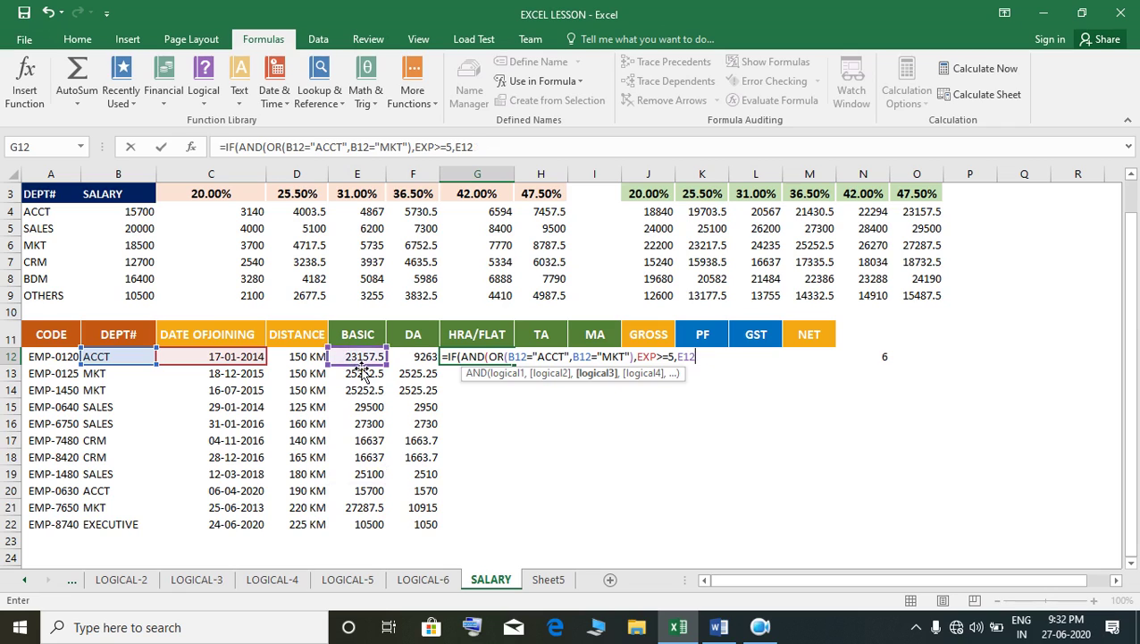
type("*30%>=40000")
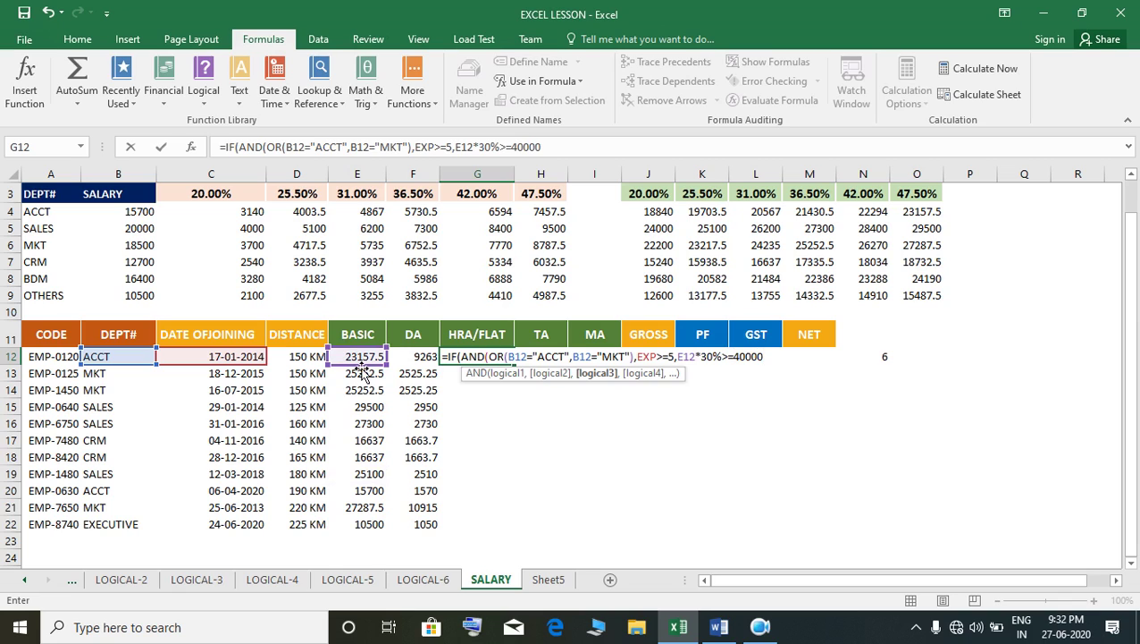
key("BackSpace")
type(")")
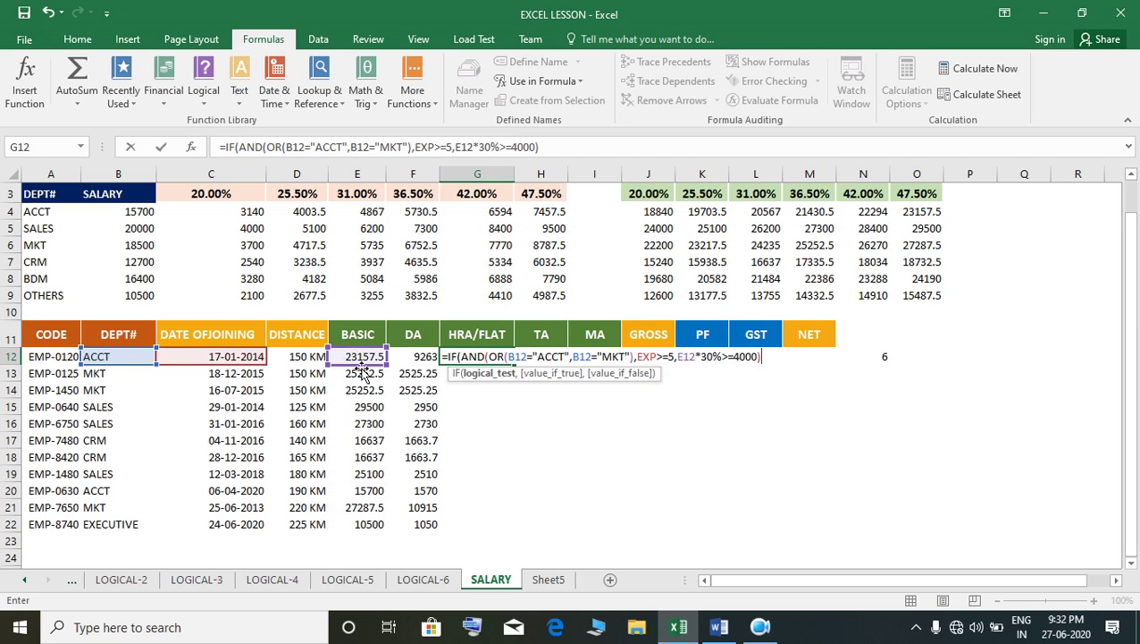
Step: Complete the formula to return "FLAT" when true and (E12+F12)*25% otherwise, and enter it
type(",\"FLA")
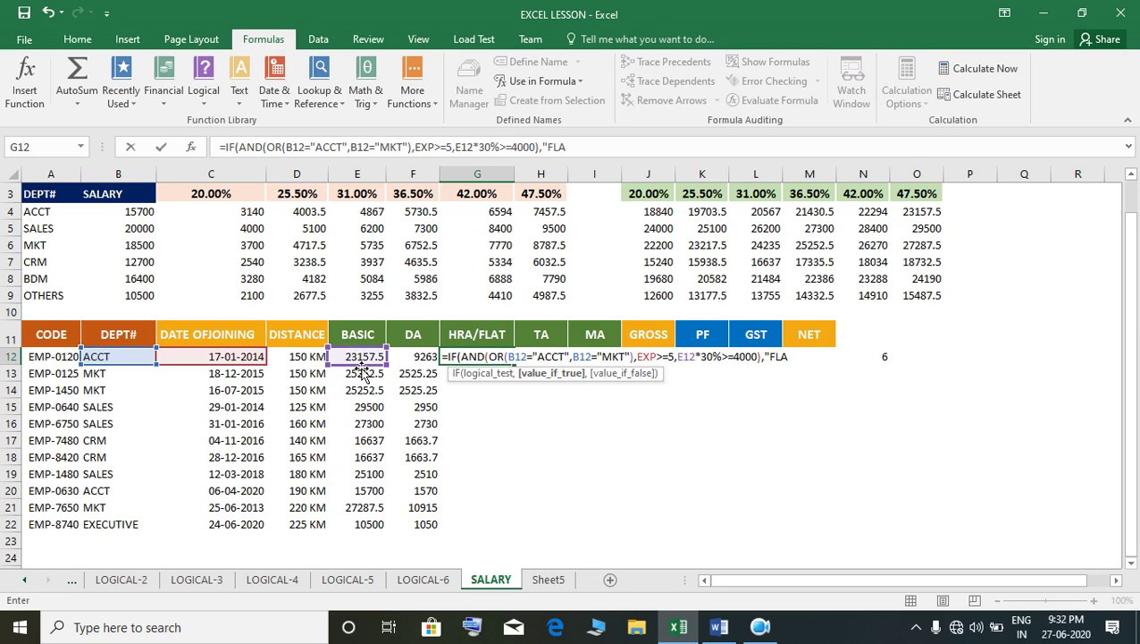
type("T\",")
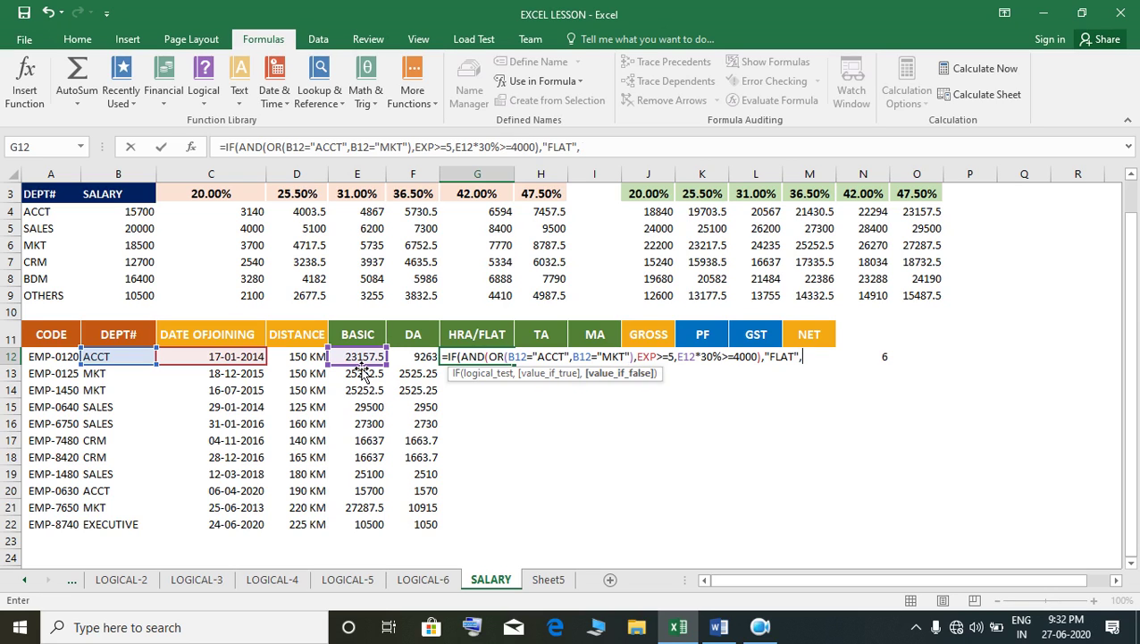
type("(")
left_click(365, 361)
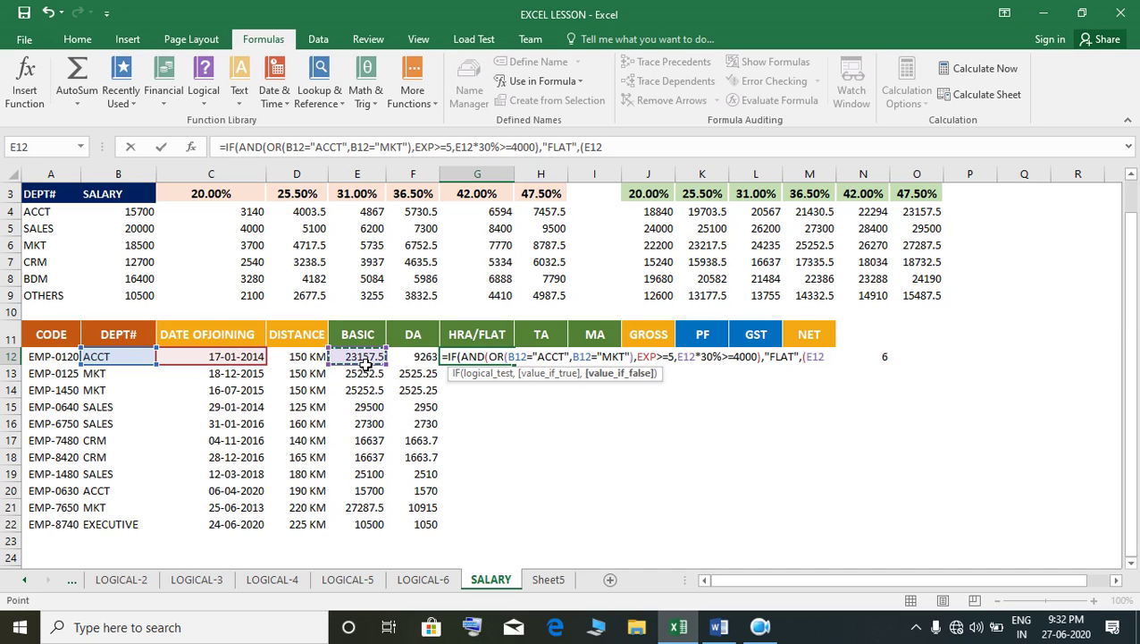
type("+")
left_click(418, 361)
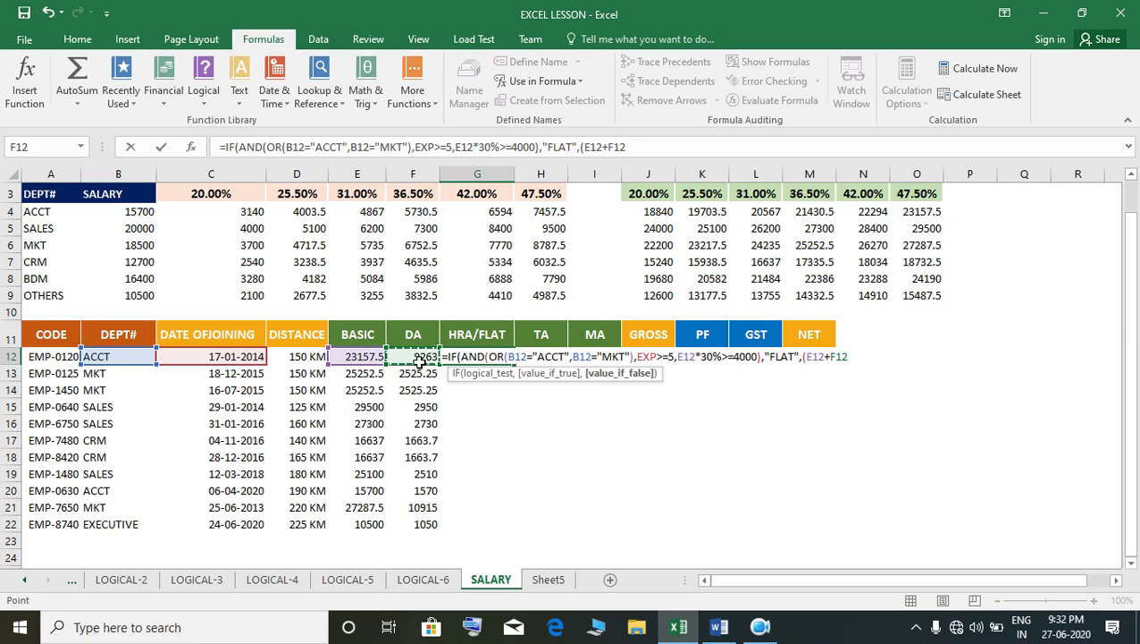
type(")*")
mouse_move(715, 630)
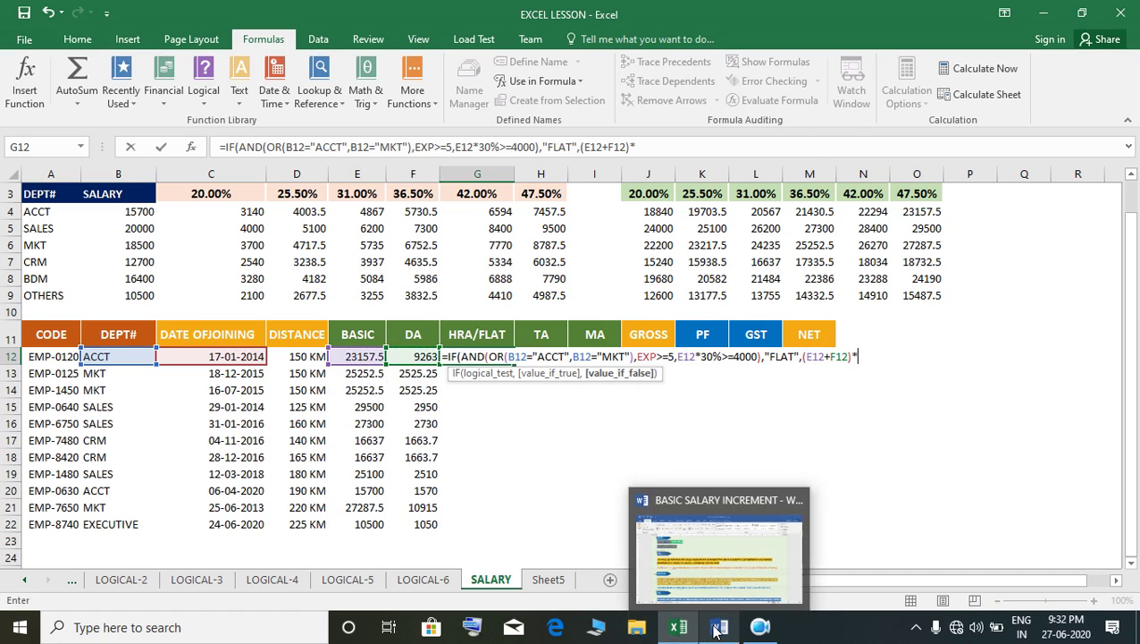
mouse_move(718, 576)
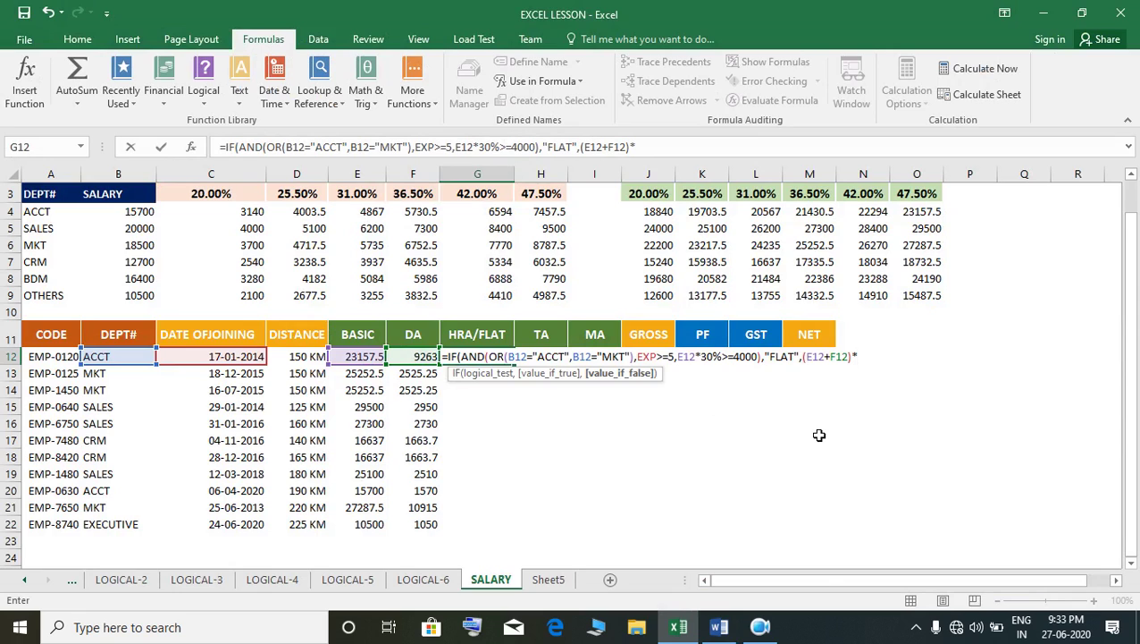
type("25%)")
key("Return")
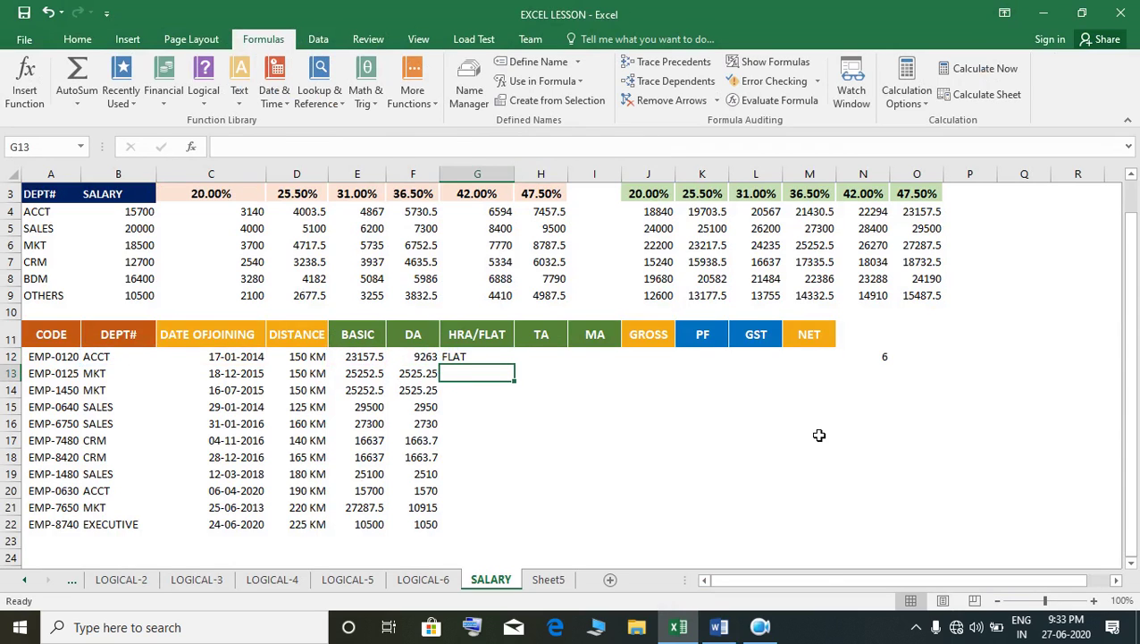
Step: Fill the HRA/FLAT formula from G12 down to G22, and select the first TA cell, H12
left_click(481, 358)
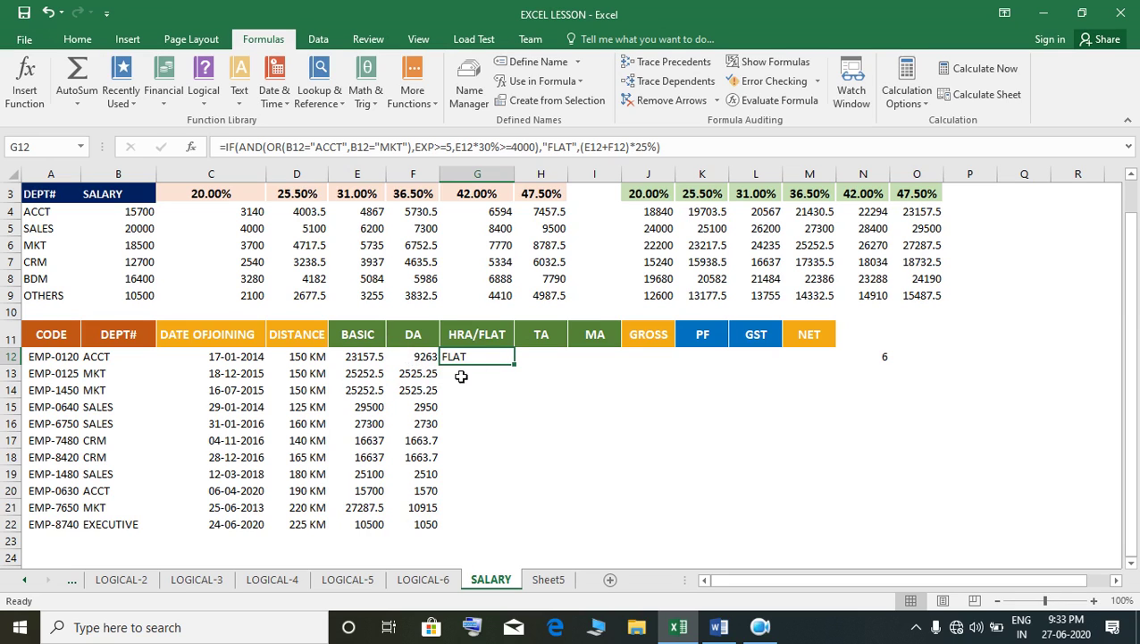
left_click_drag(520, 371, 523, 537)
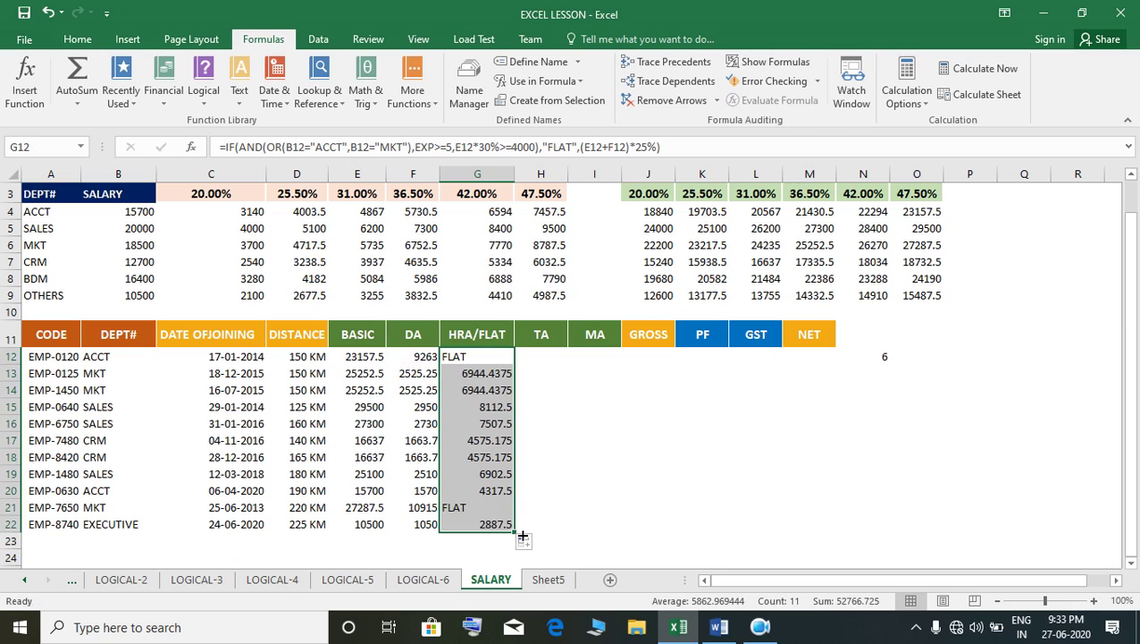
left_click(546, 361)
Step: Switch to the Word document and insert "OR EQUAL TO" after "GREATER THAN" in the TA rule
left_click(719, 627)
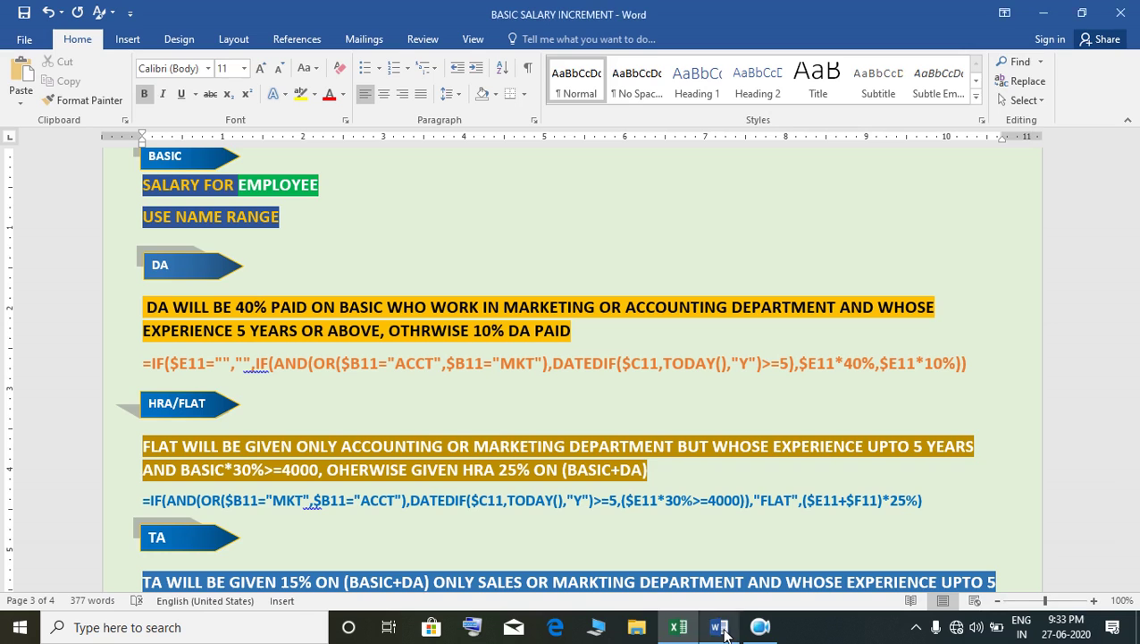
scroll(564, 528, "down", 3)
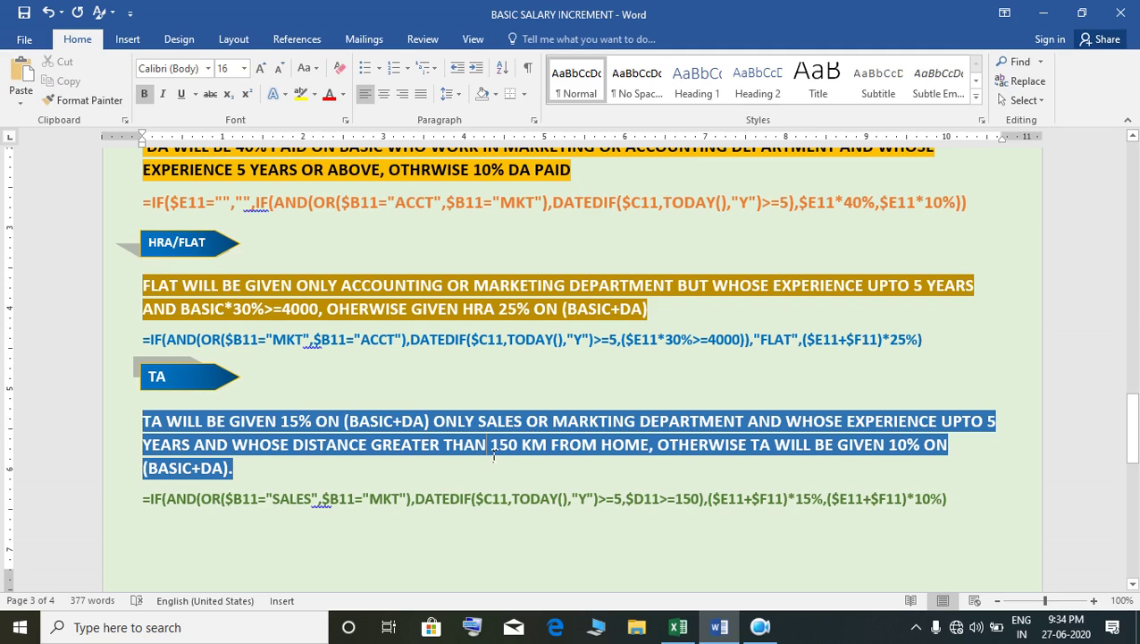
type("R EQU")
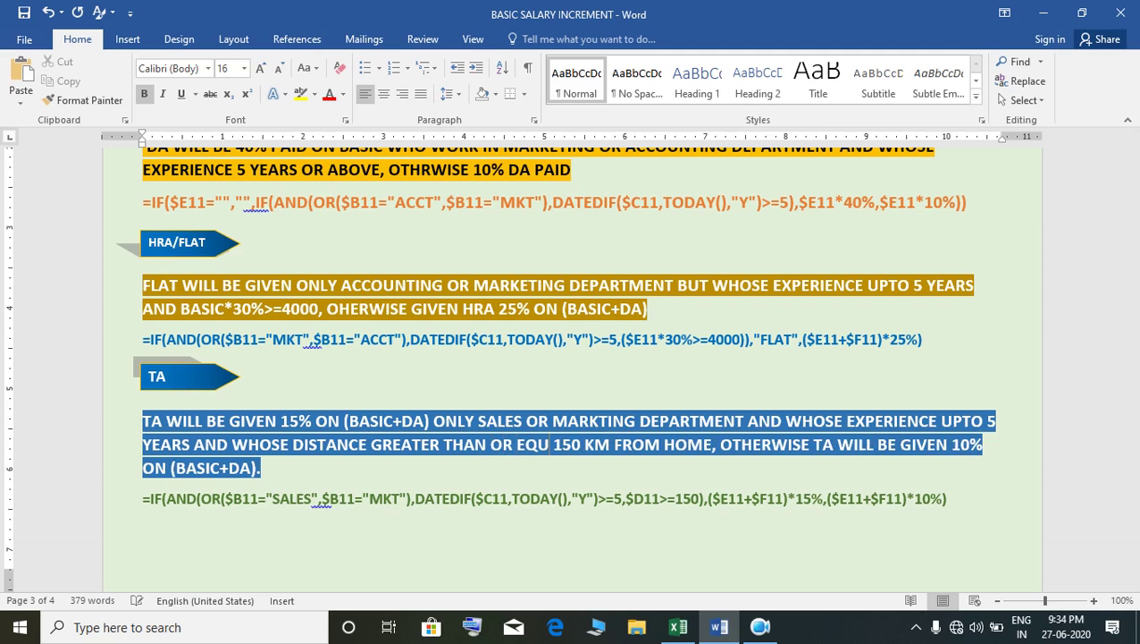
type("AL TO")
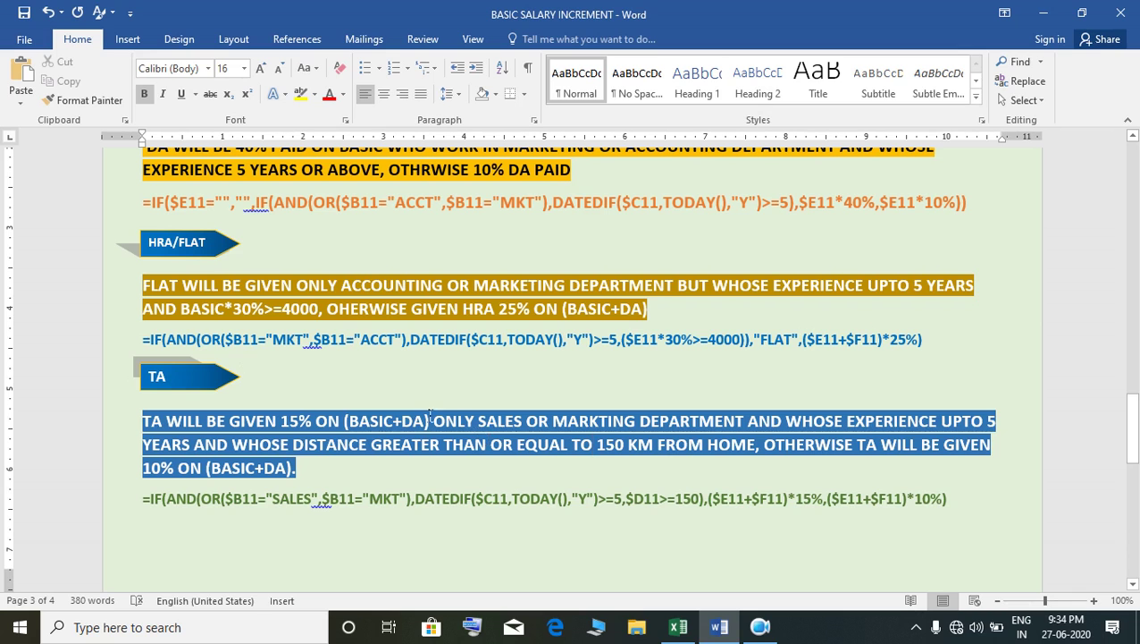
Step: Switch back to the Excel workbook and start the TA formula in H12 with an OR test nested in IF and AND
left_click(678, 626)
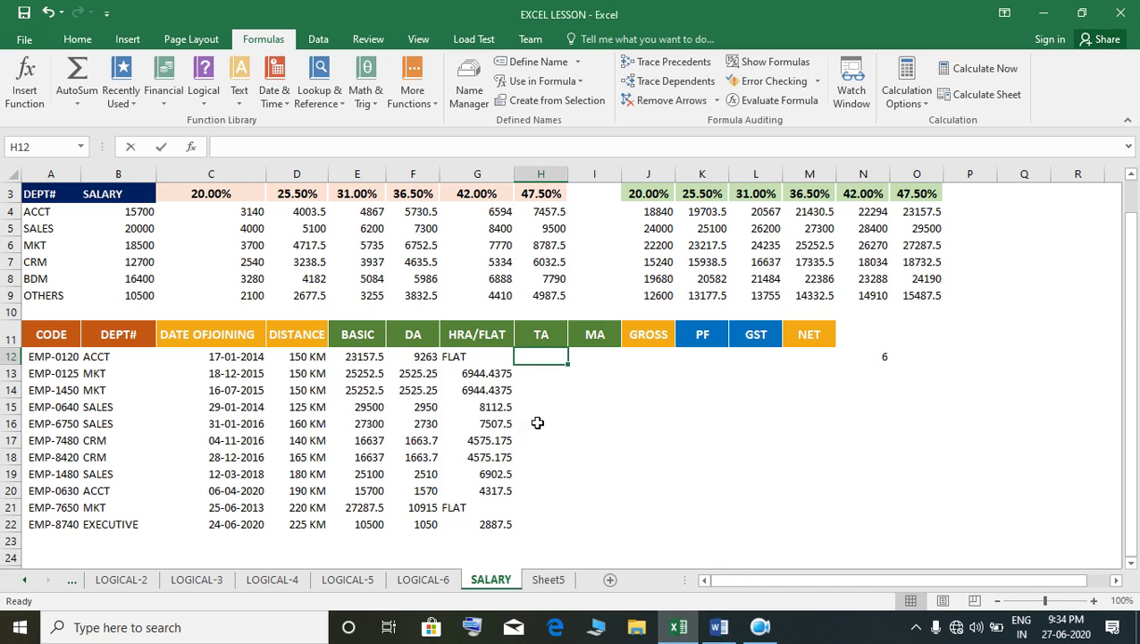
type("=IF(")
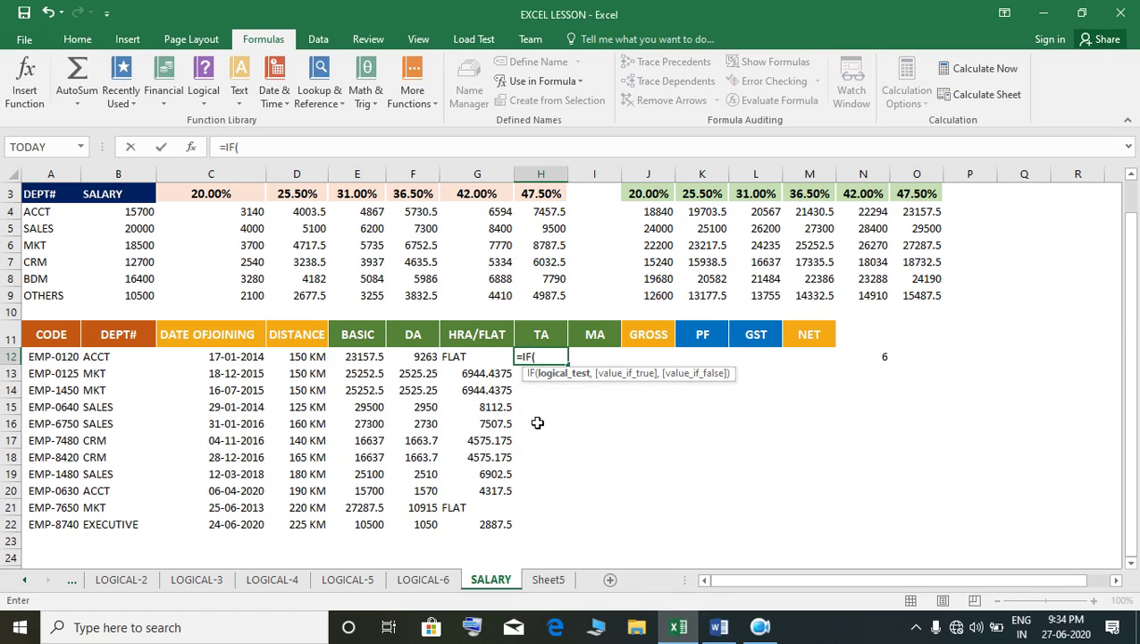
type("OR")
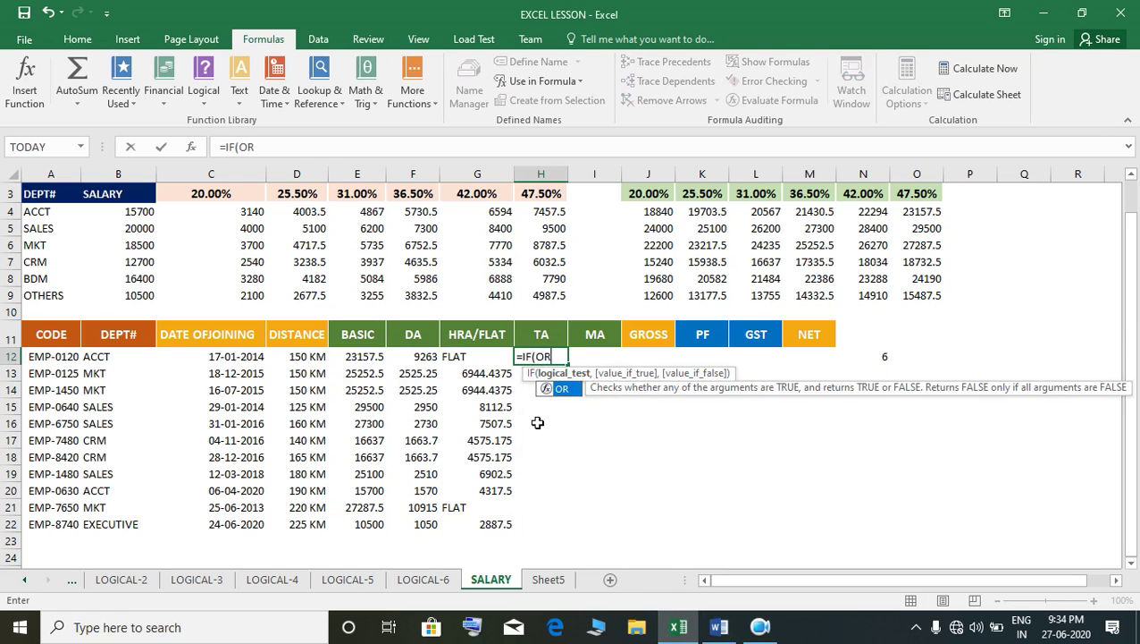
key("BackSpace")
key("BackSpace")
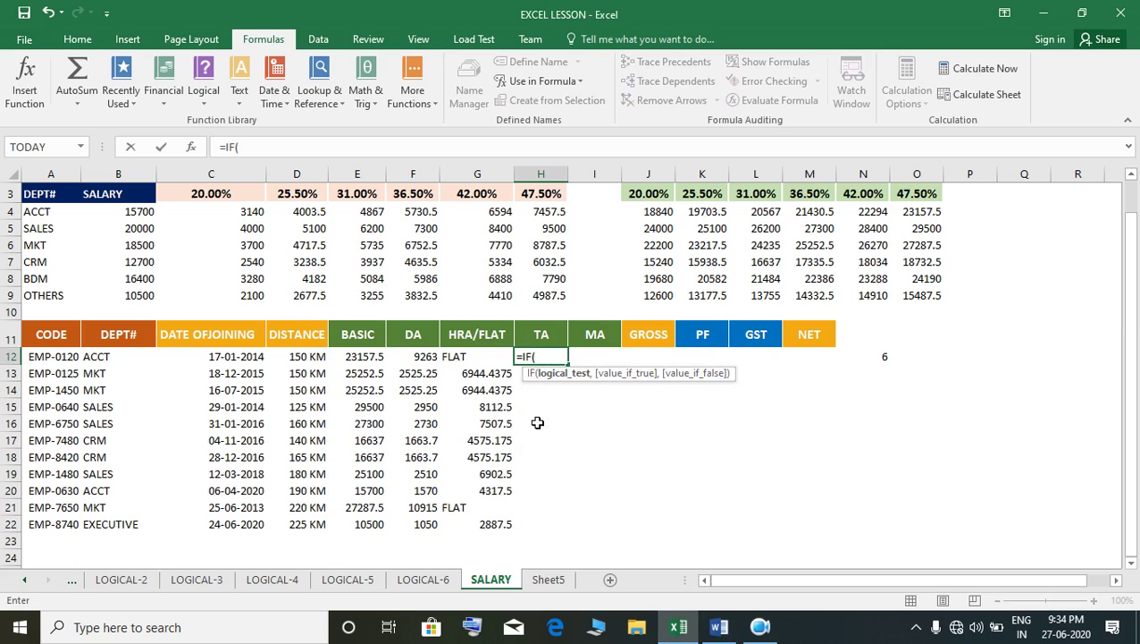
type("AND(")
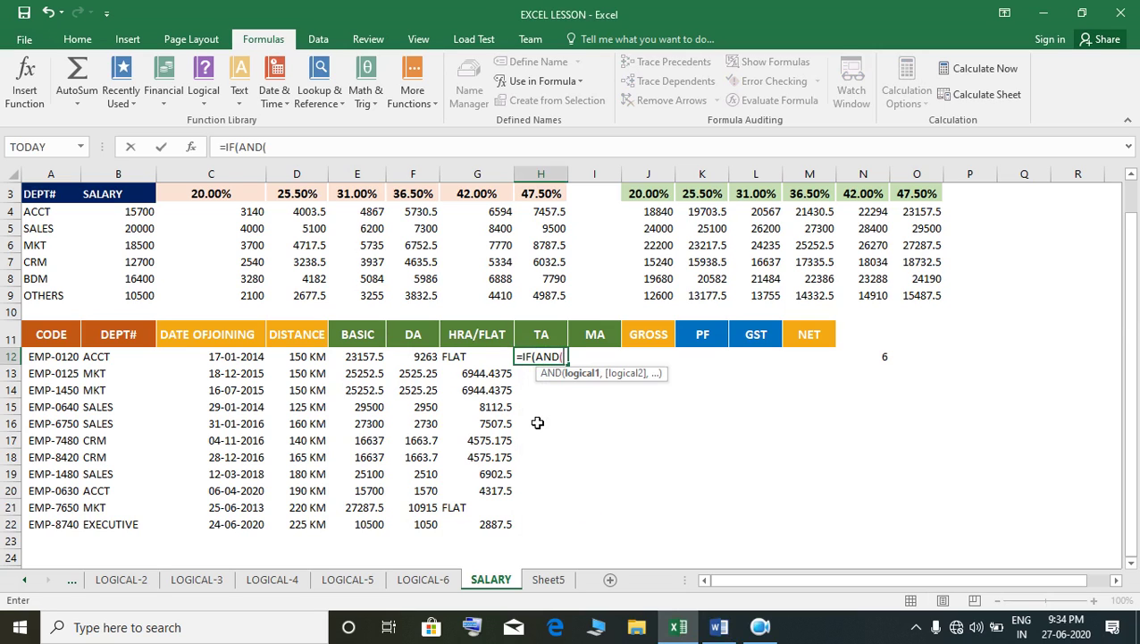
type("OR(")
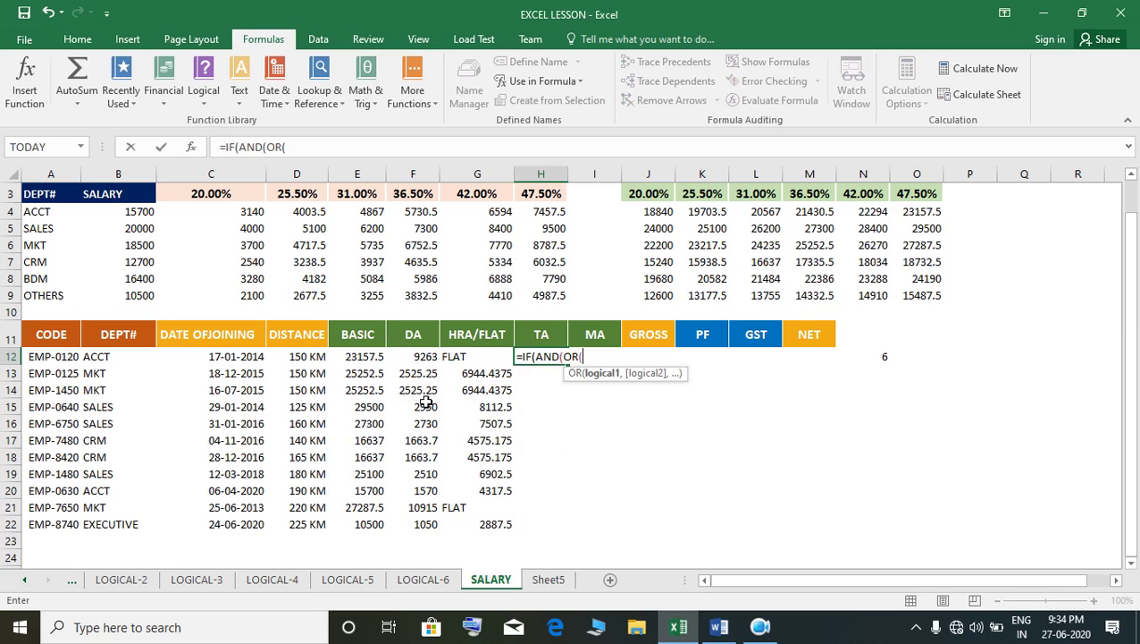
Step: Add the department conditions B12="SALES" and B12="MKT" to the OR test and close it
left_click(131, 361)
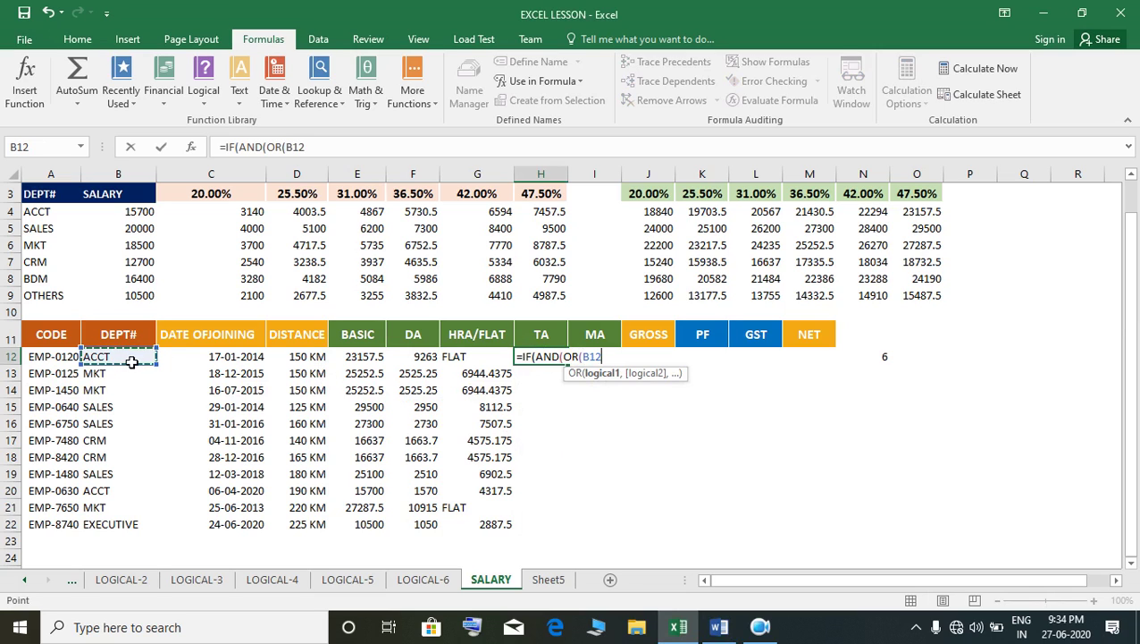
type("=\"SAL")
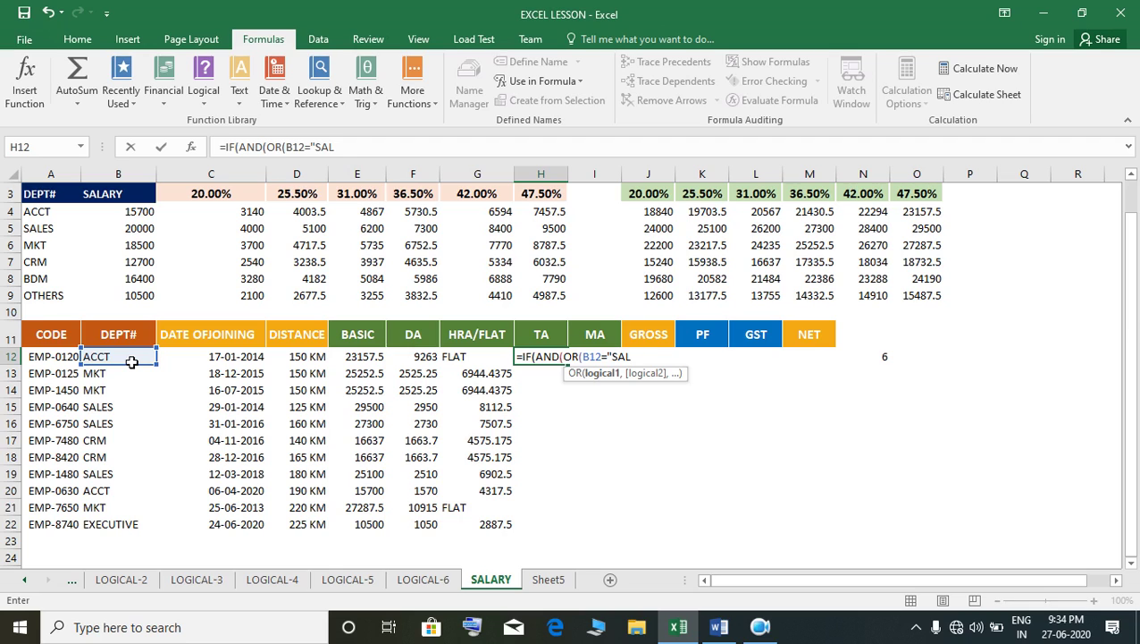
type("ES\",")
key("Left")
key("Left")
key("Left")
key("Left")
key("Left")
key("Left")
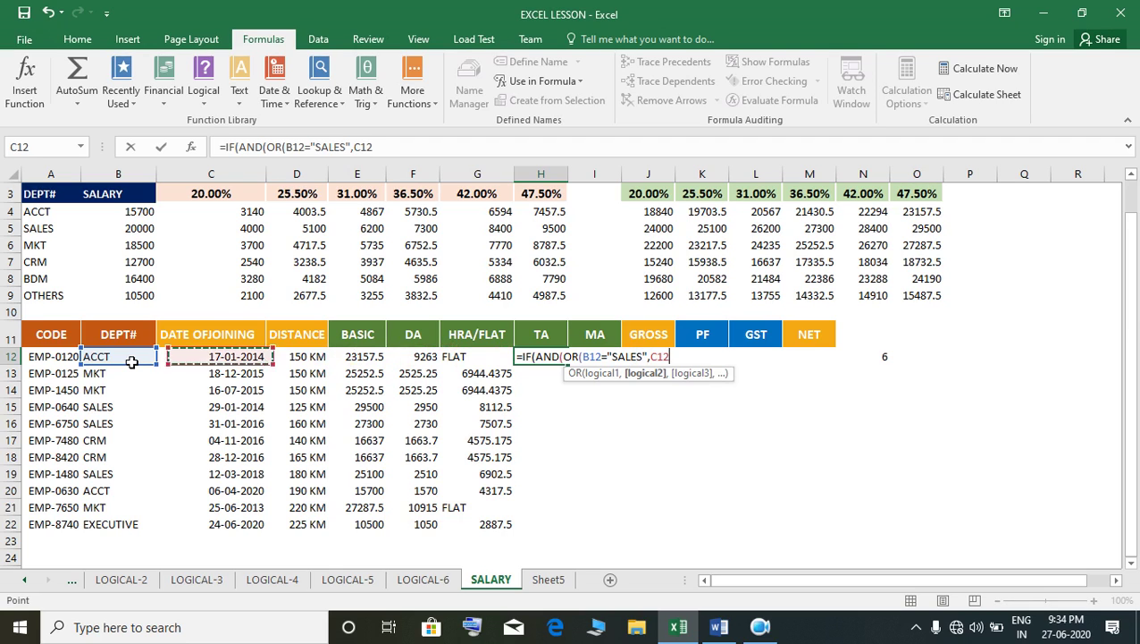
type("=")
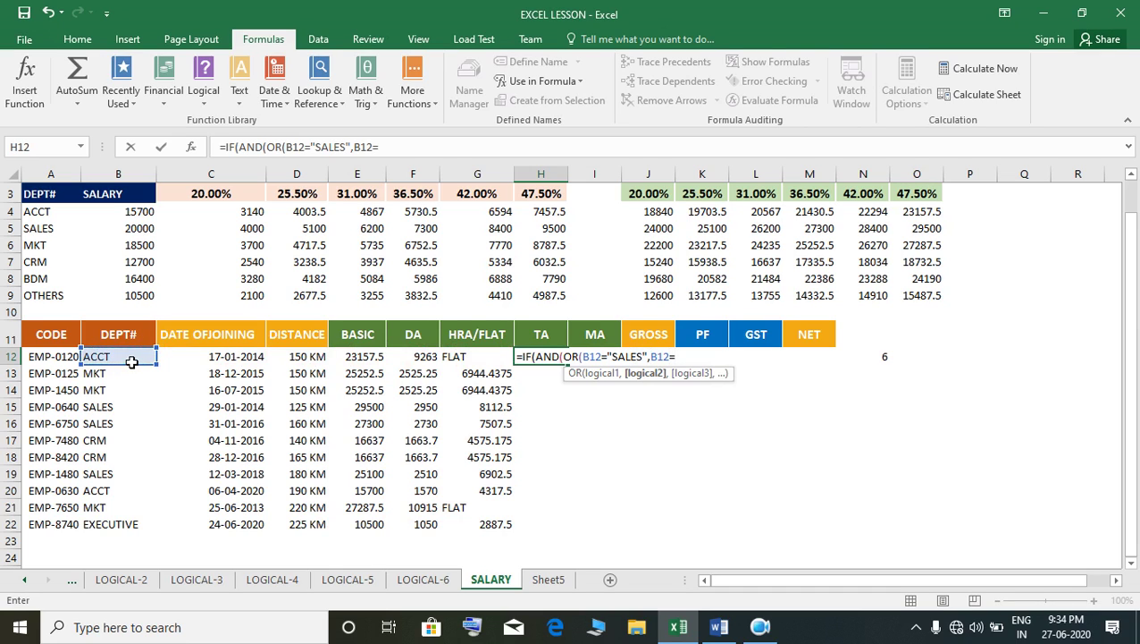
type("\"MKT\"")
type(")")
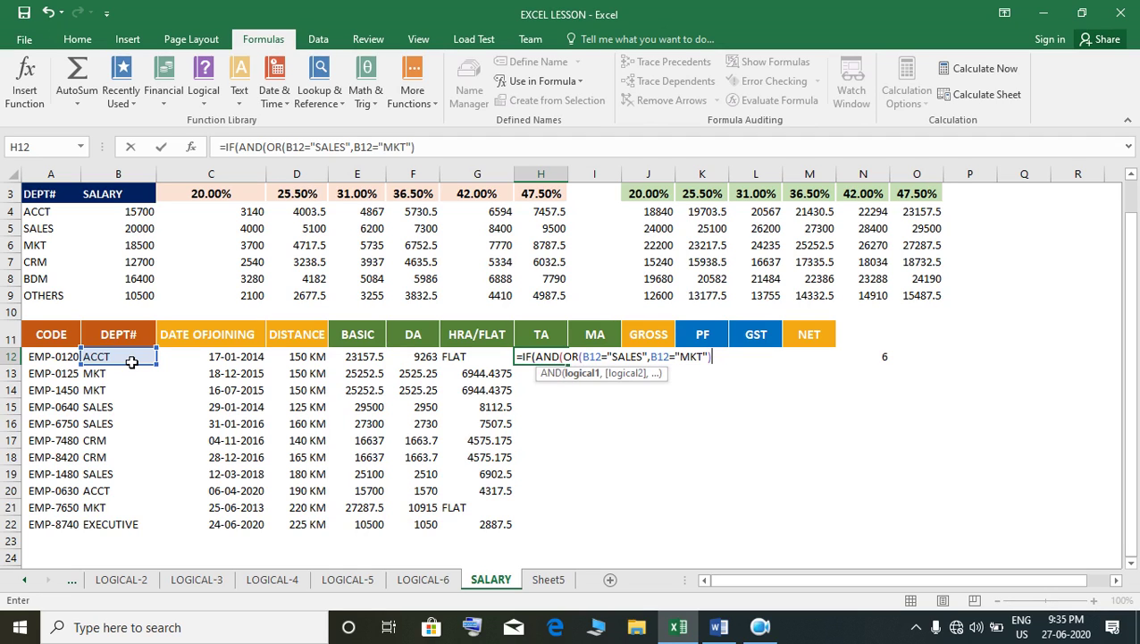
Step: Add the experience condition EXP>=5 to the AND test, using the defined name EXP
type(",")
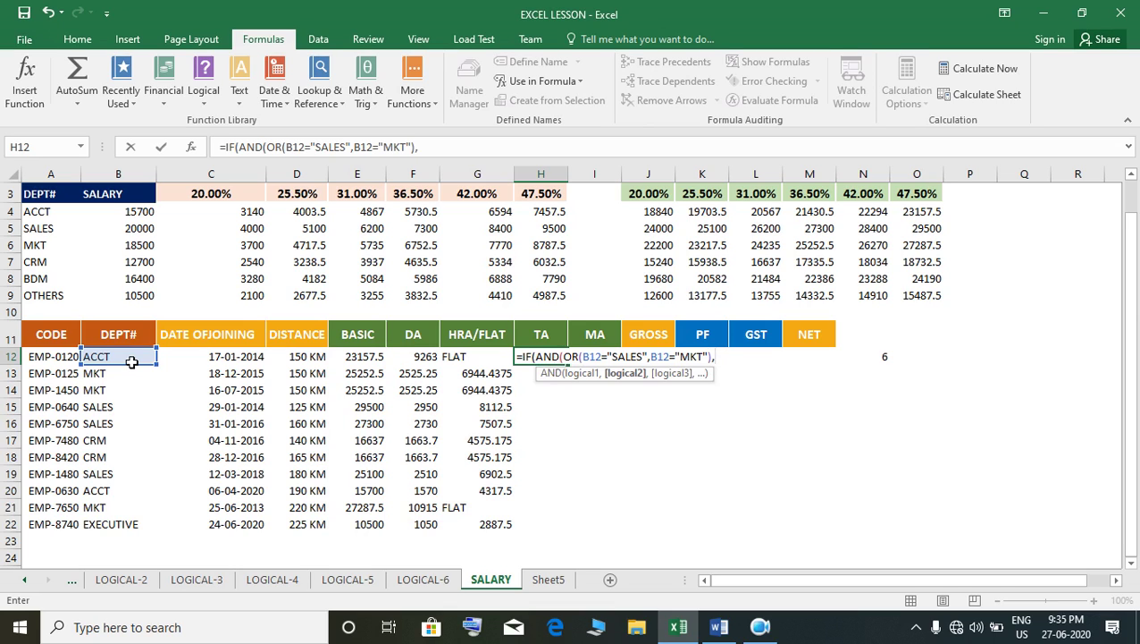
type("E")
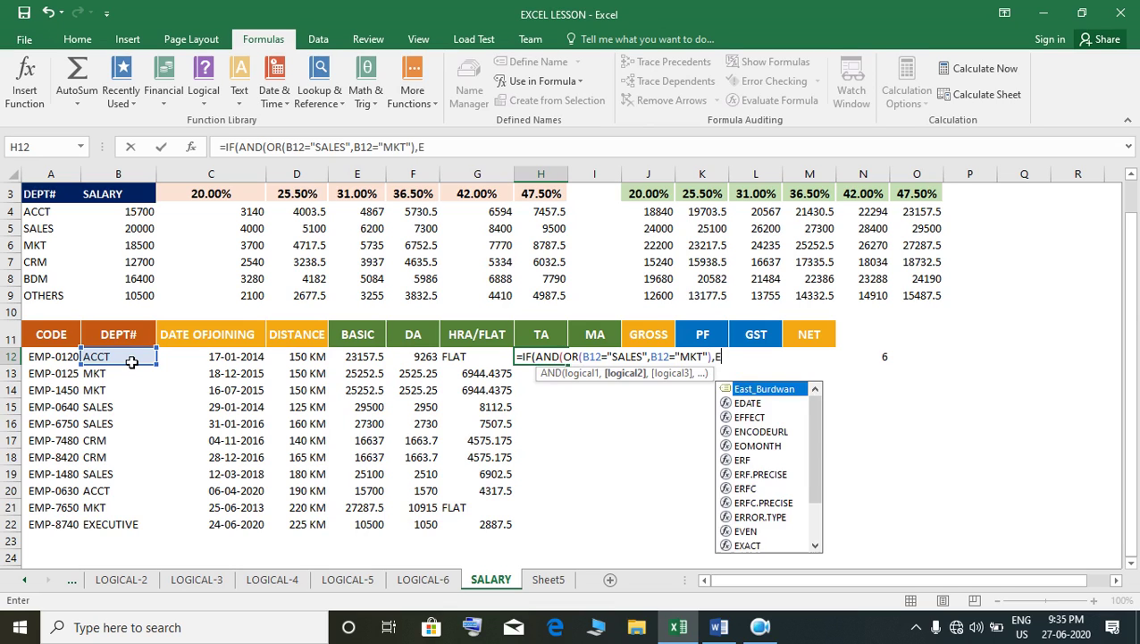
type("XP")
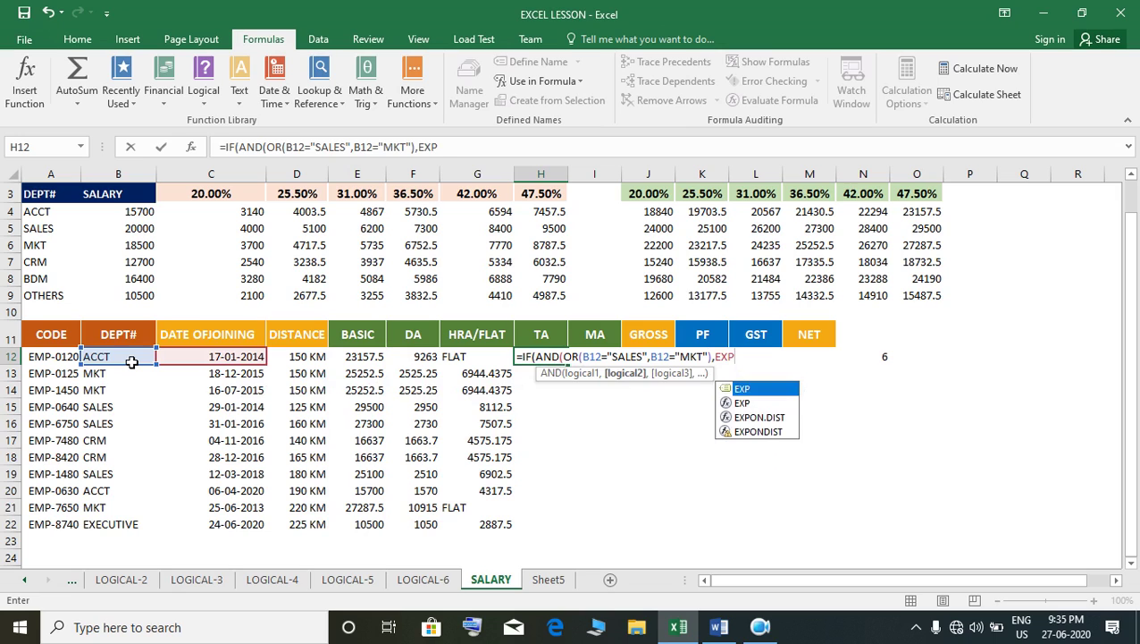
type(">=")
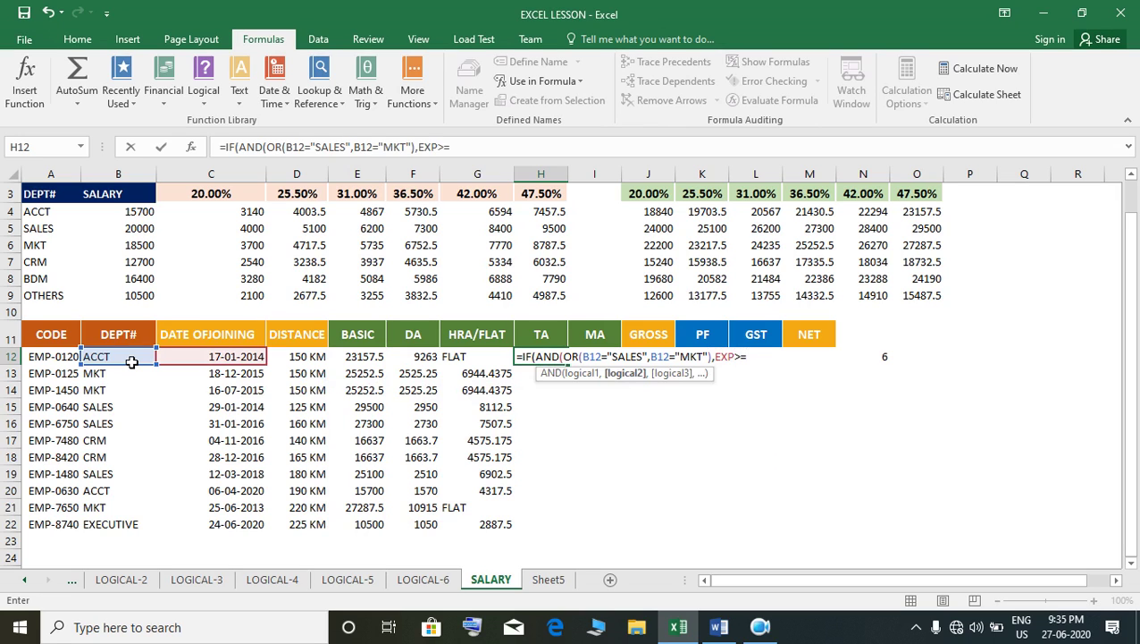
type("5,")
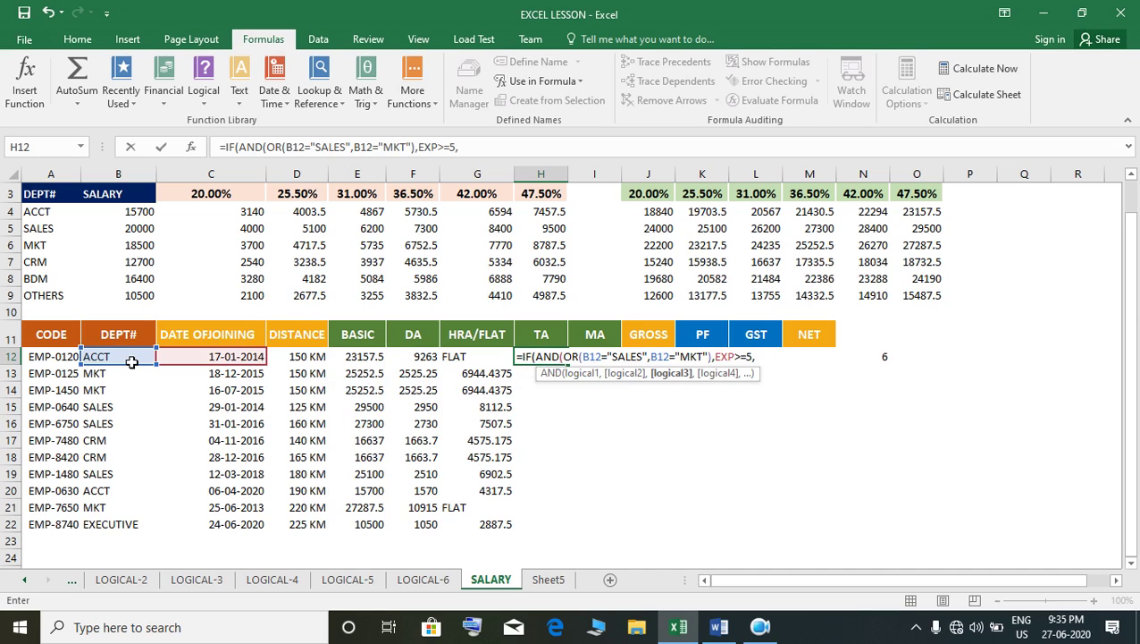
Step: Add the distance condition D12>=150 as the last AND argument and close the test
key("Left")
key("Left")
key("Left")
key("Left")
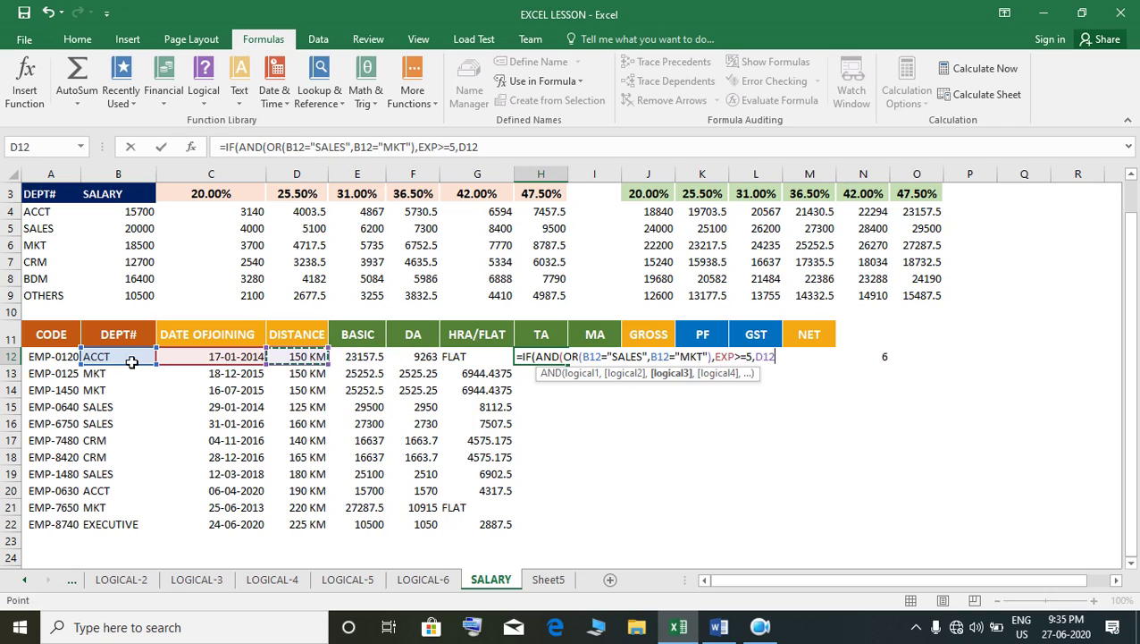
type(">=15")
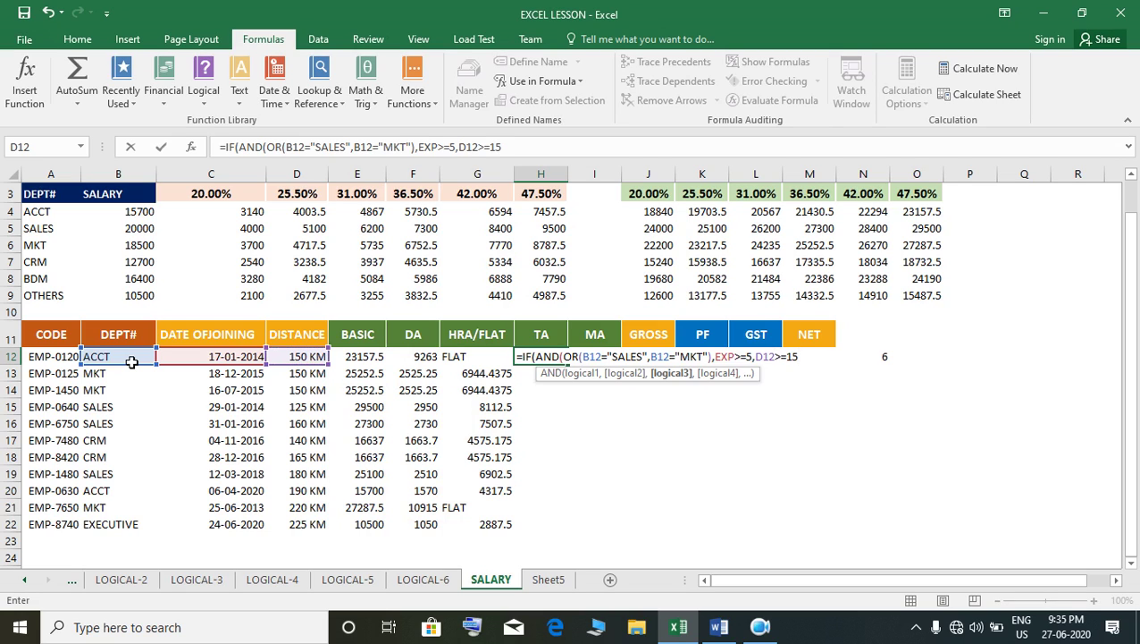
type("0),")
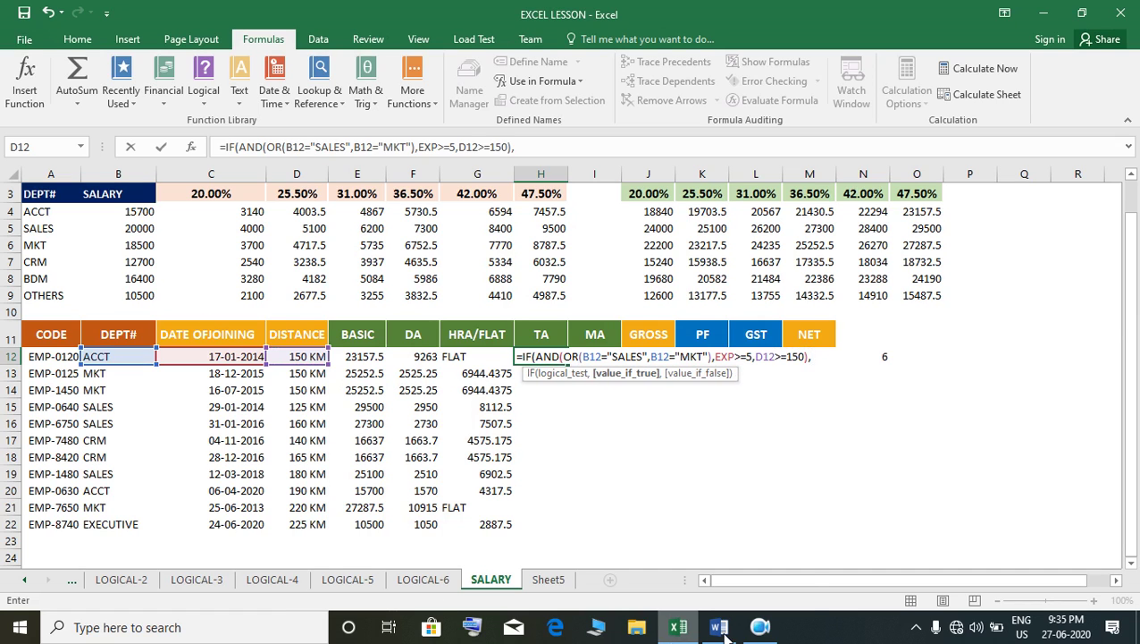
Step: Check the TA rule in the Word document, return to Excel and add (E12+F12)*15% as the formula's value if true
mouse_move(720, 630)
mouse_move(721, 581)
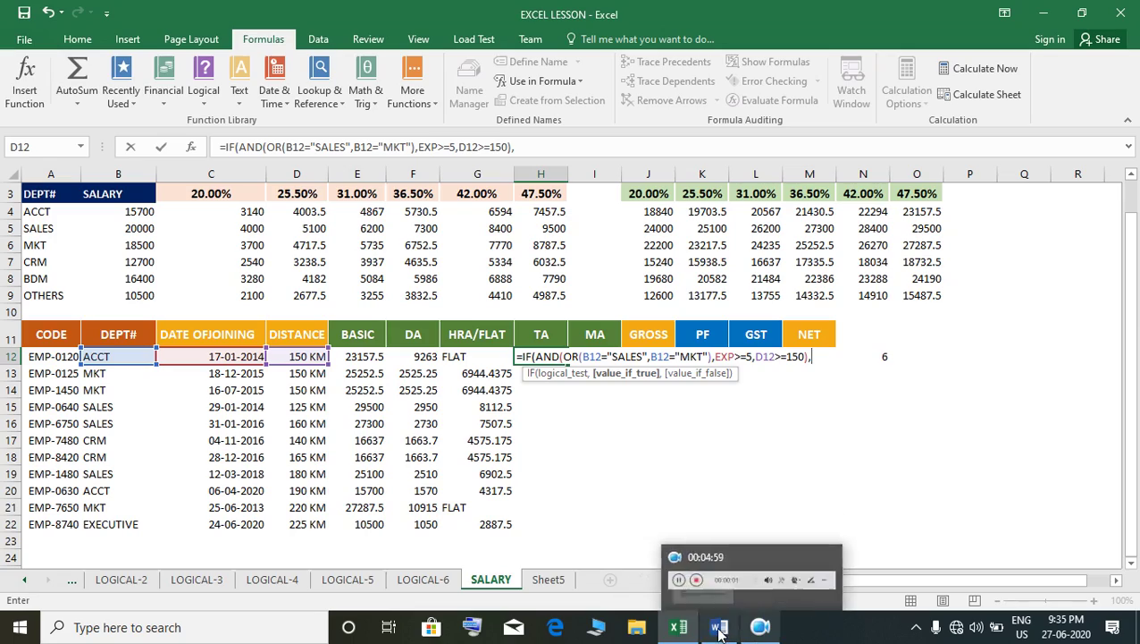
left_click(684, 631)
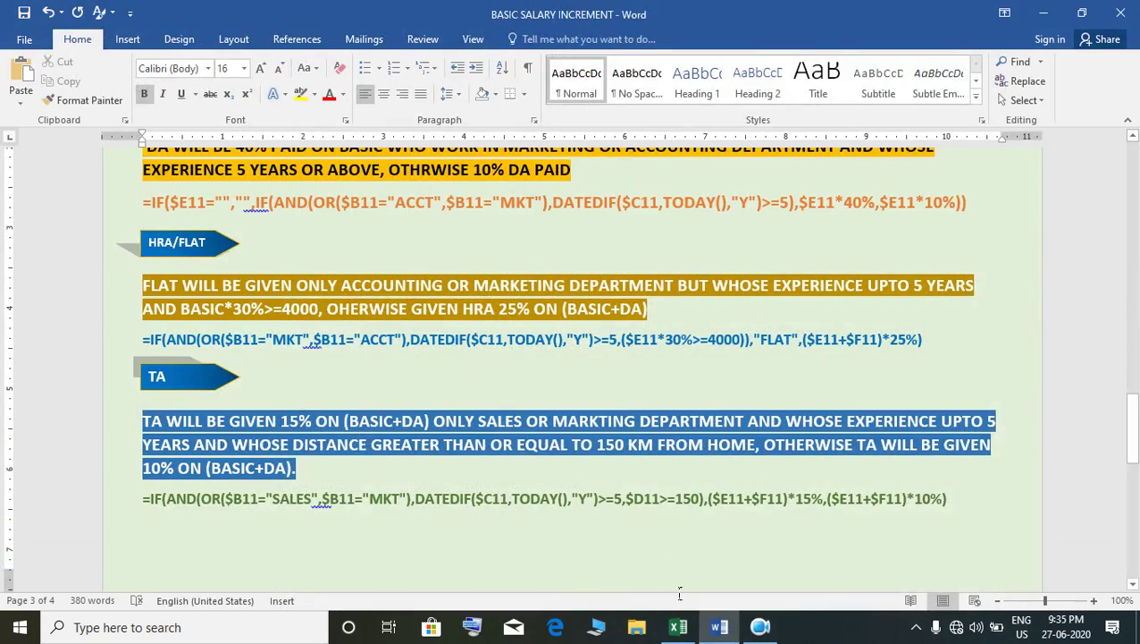
left_click(685, 630)
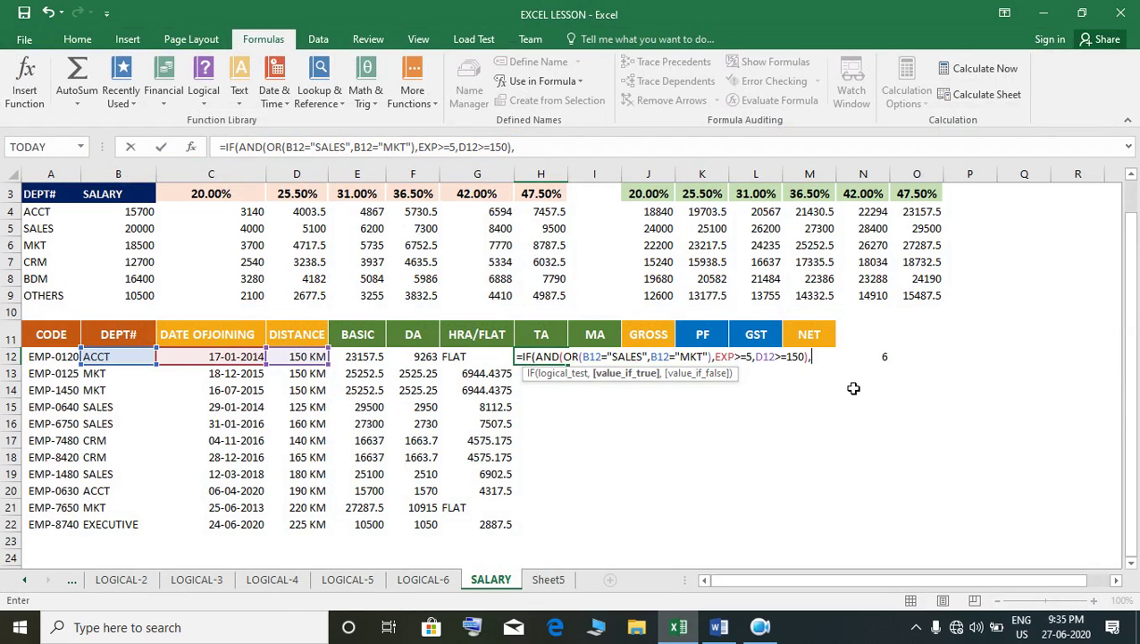
type("(")
key("Left")
key("Left")
key("Left")
key("Left")
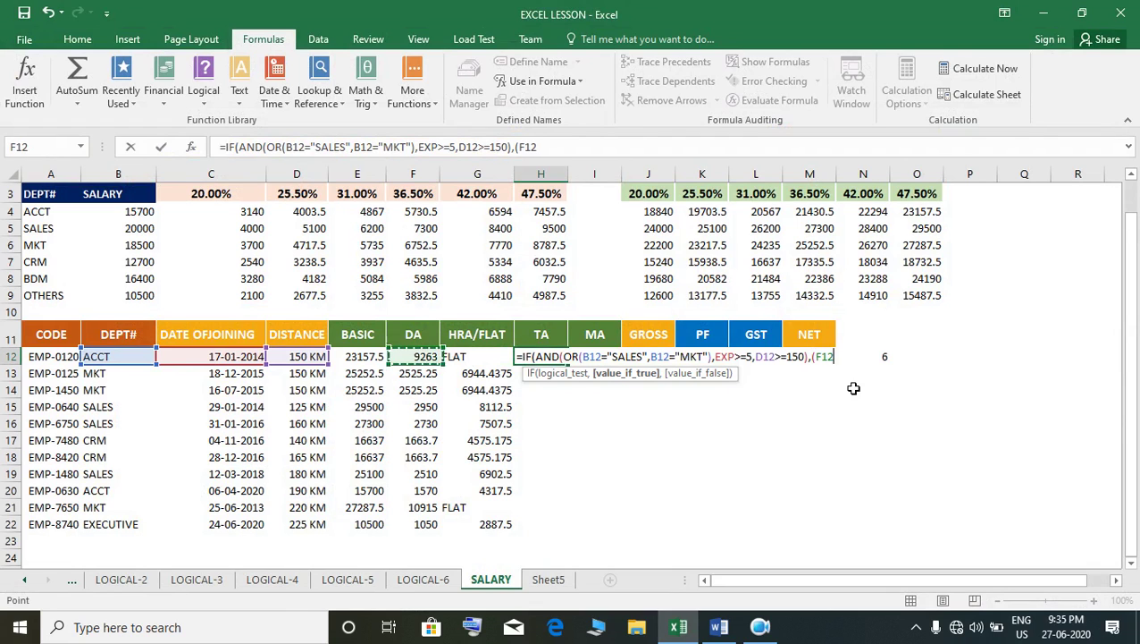
key("Right")
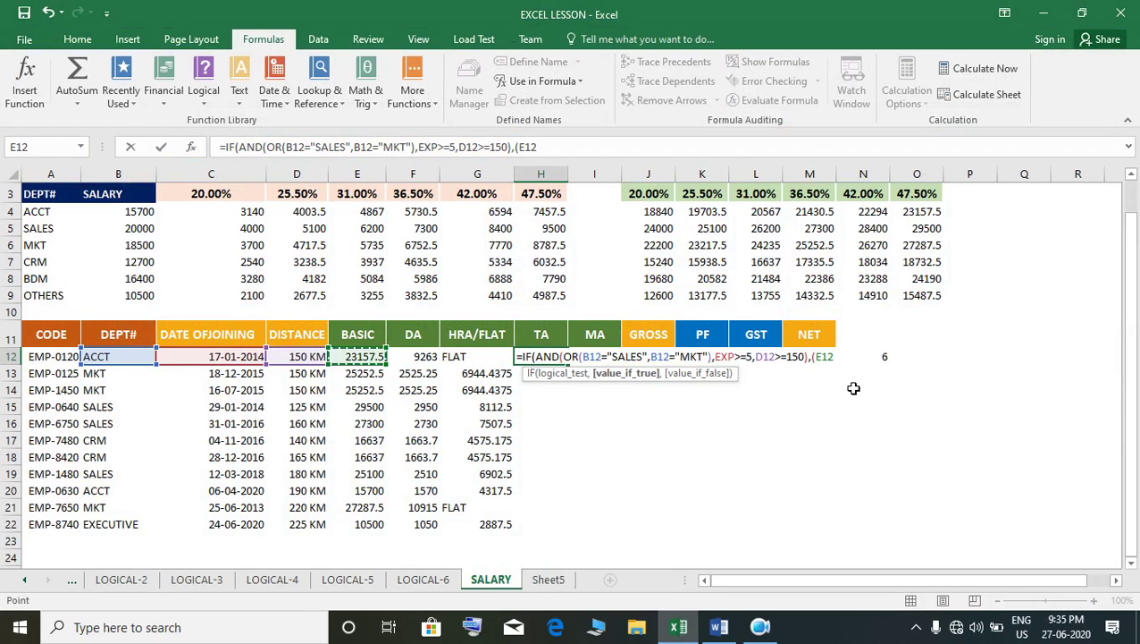
type("+")
key("Left")
key("Left")
key("Left")
key("Right")
type(")")
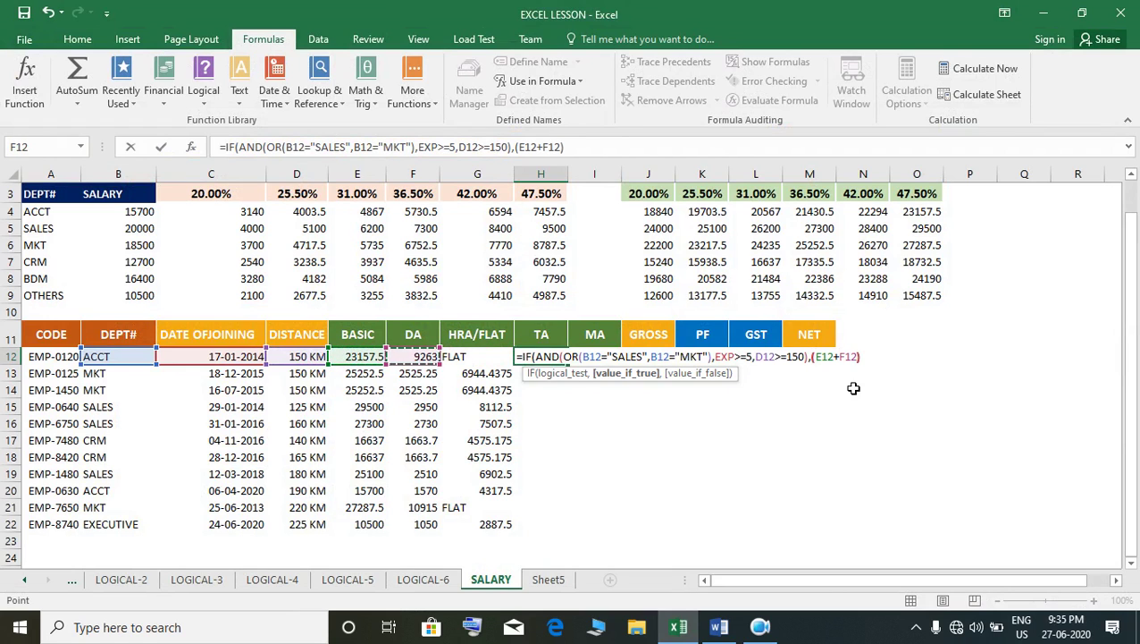
type("*15")
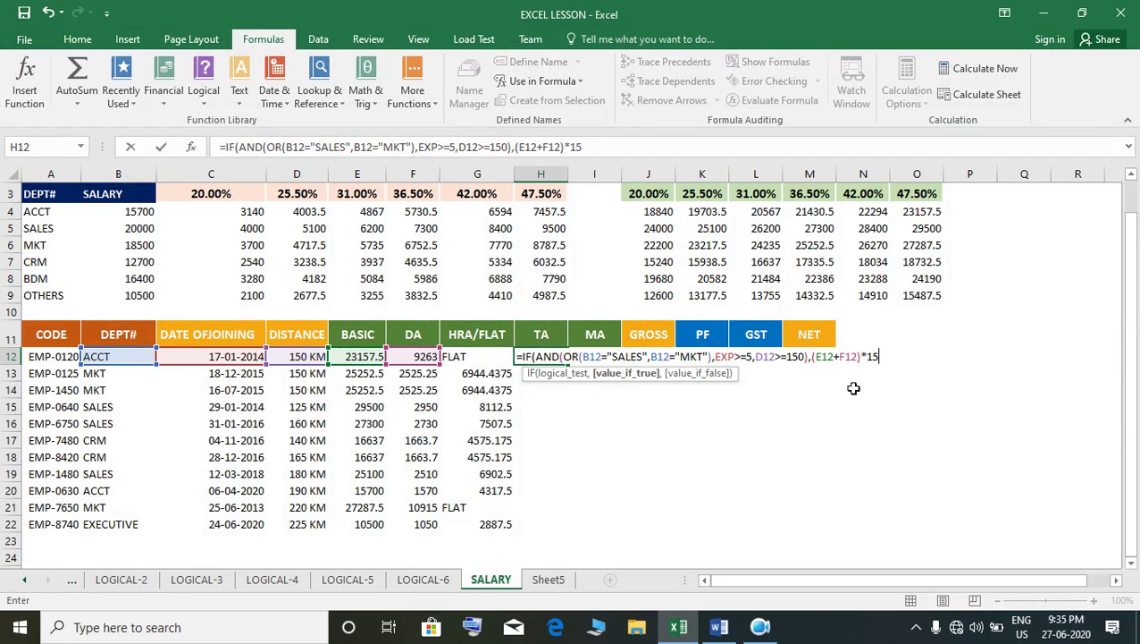
type("%,(")
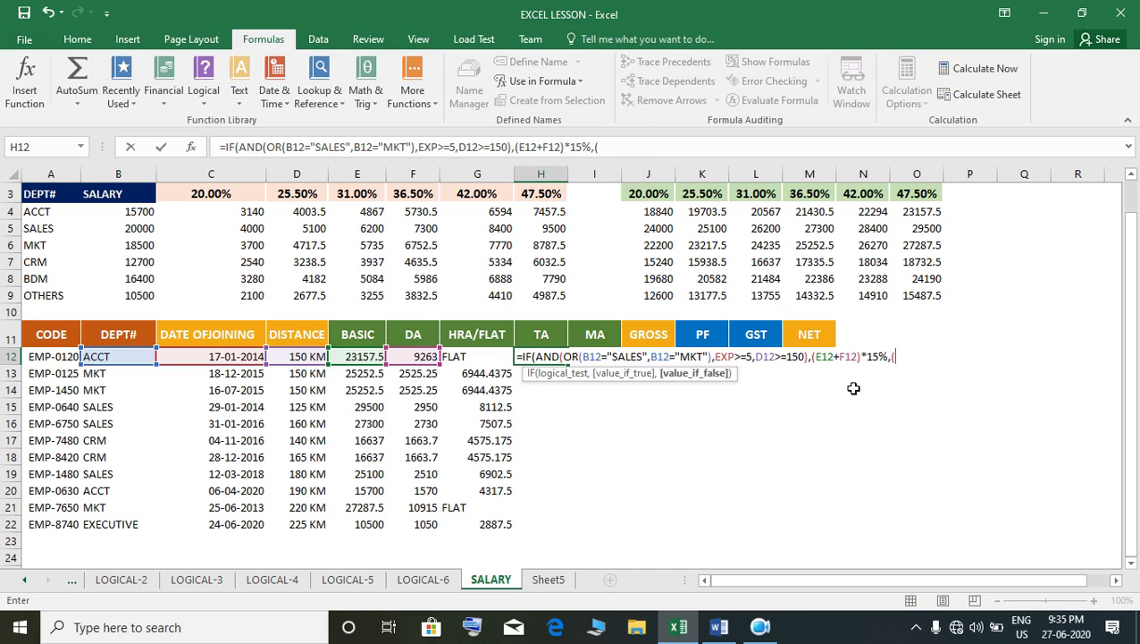
Step: Complete the TA formula with (E12+F12)*10% as the value if false, and enter it
key("Left")
key("Left")
key("Left")
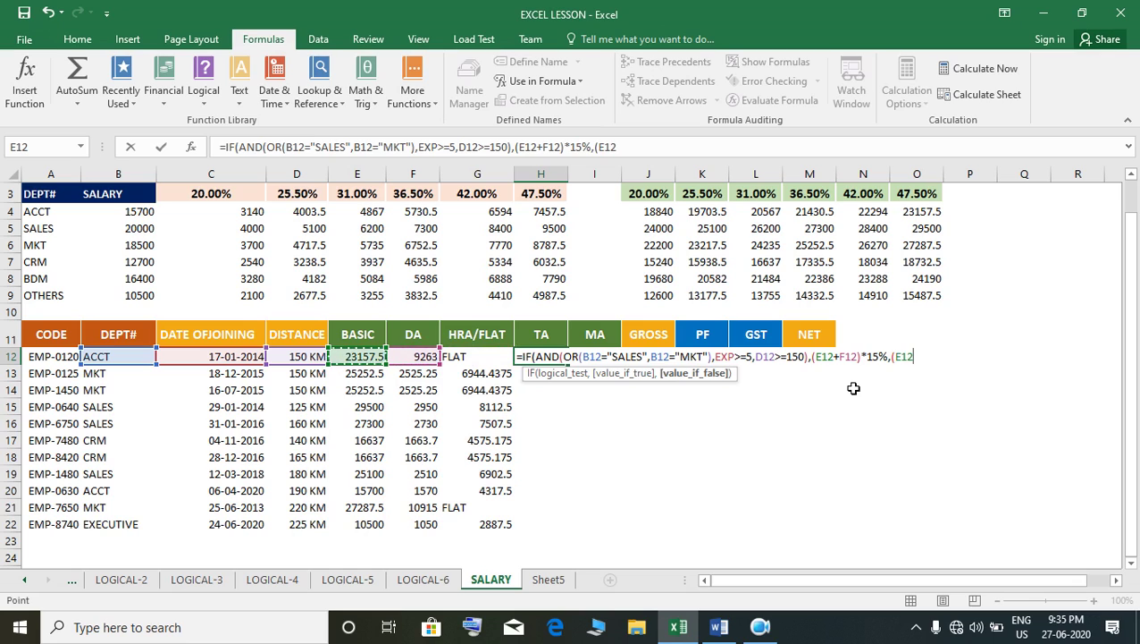
type("*")
key("BackSpace")
type("+")
key("Left")
key("Left")
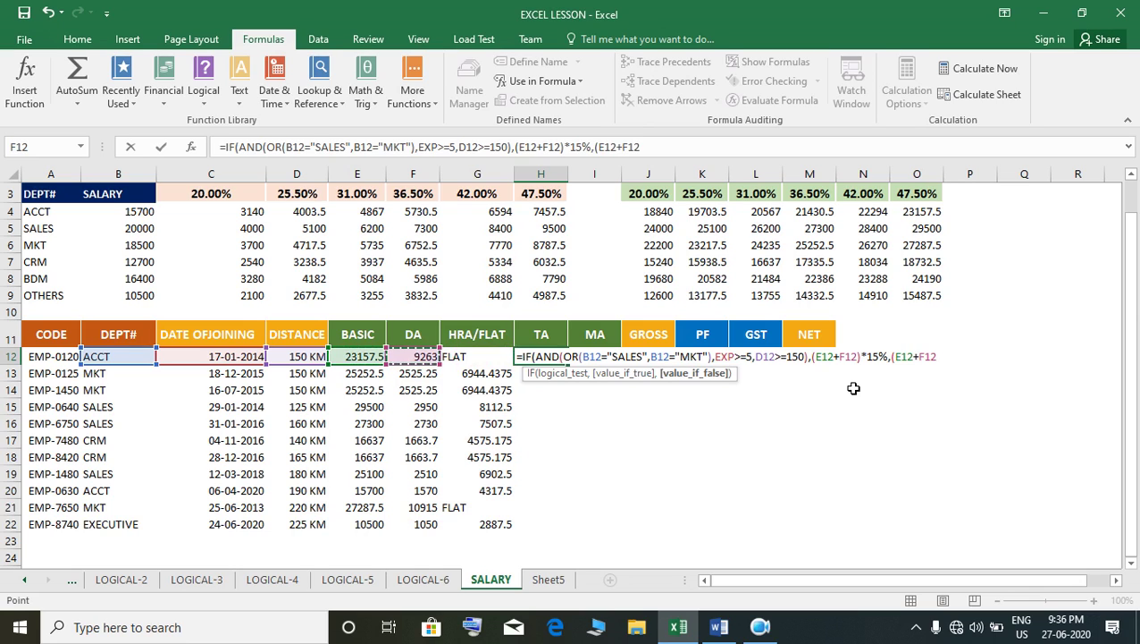
type(")*10")
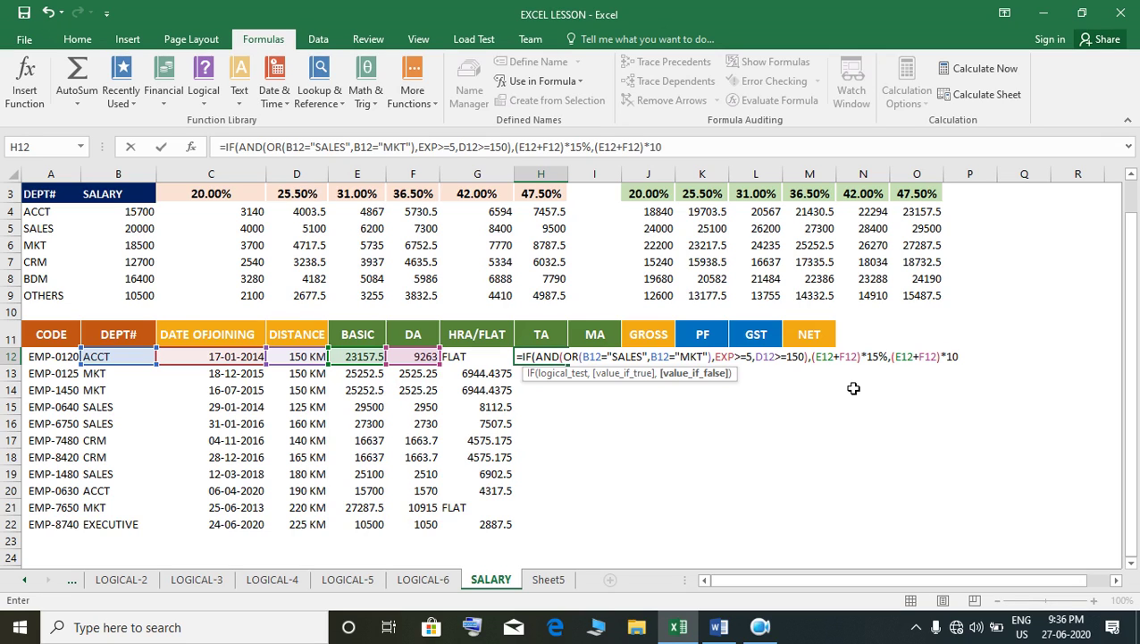
type("%)")
key("Return")
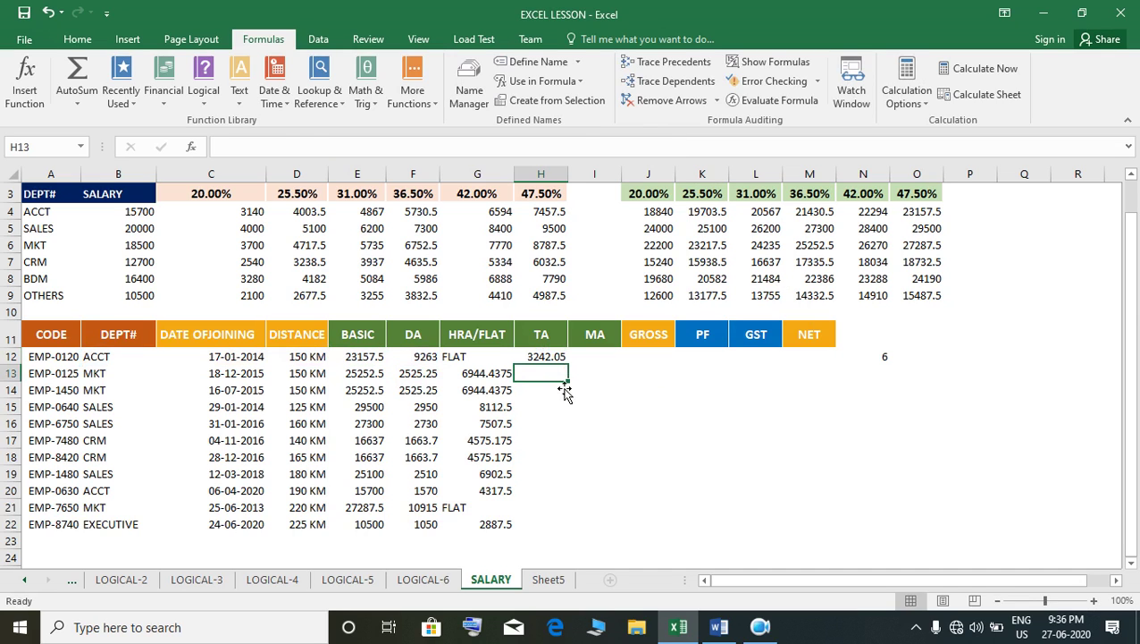
Step: Fill the TA formula from H12 down to H22, and switch to the MA rule in the Word document
left_click(553, 359)
left_click_drag(569, 366, 574, 535)
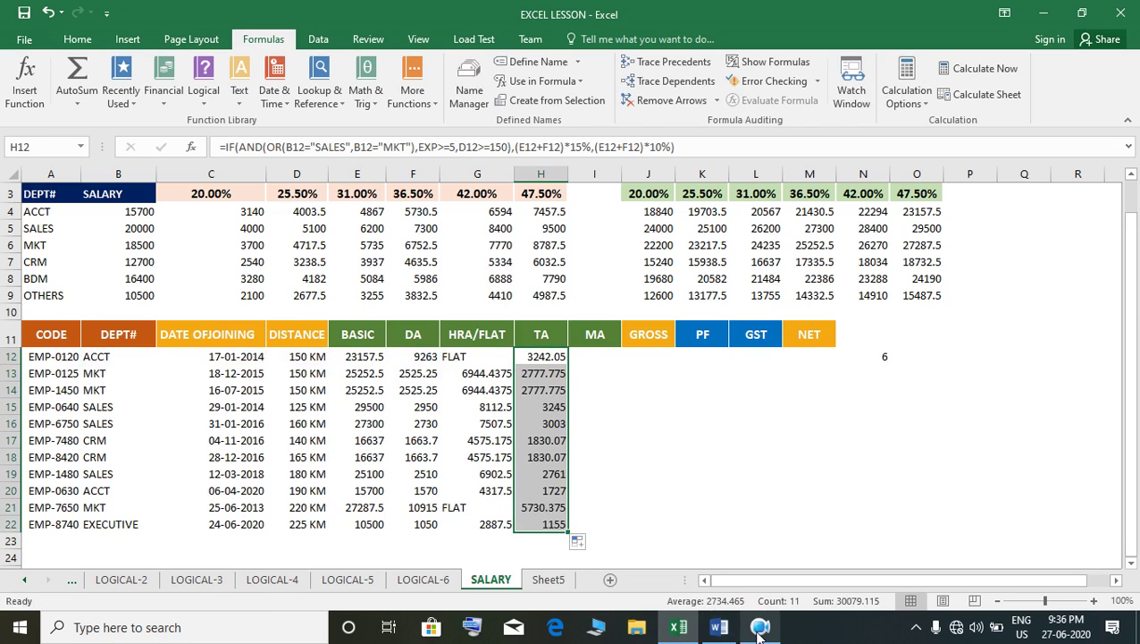
left_click(719, 627)
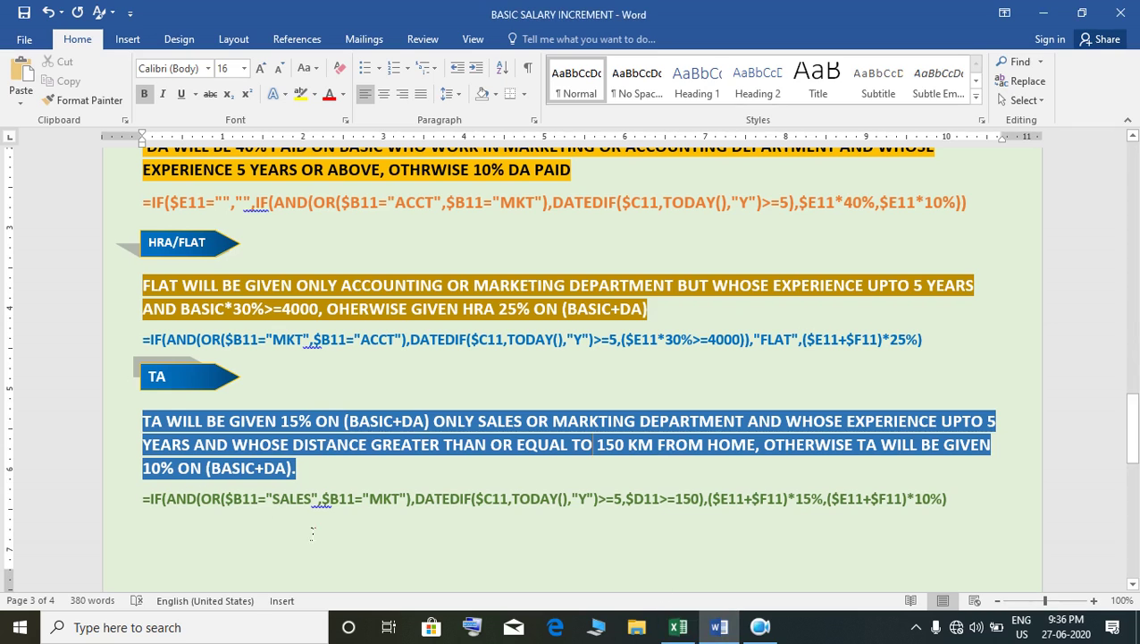
scroll(312, 533, "down", 8)
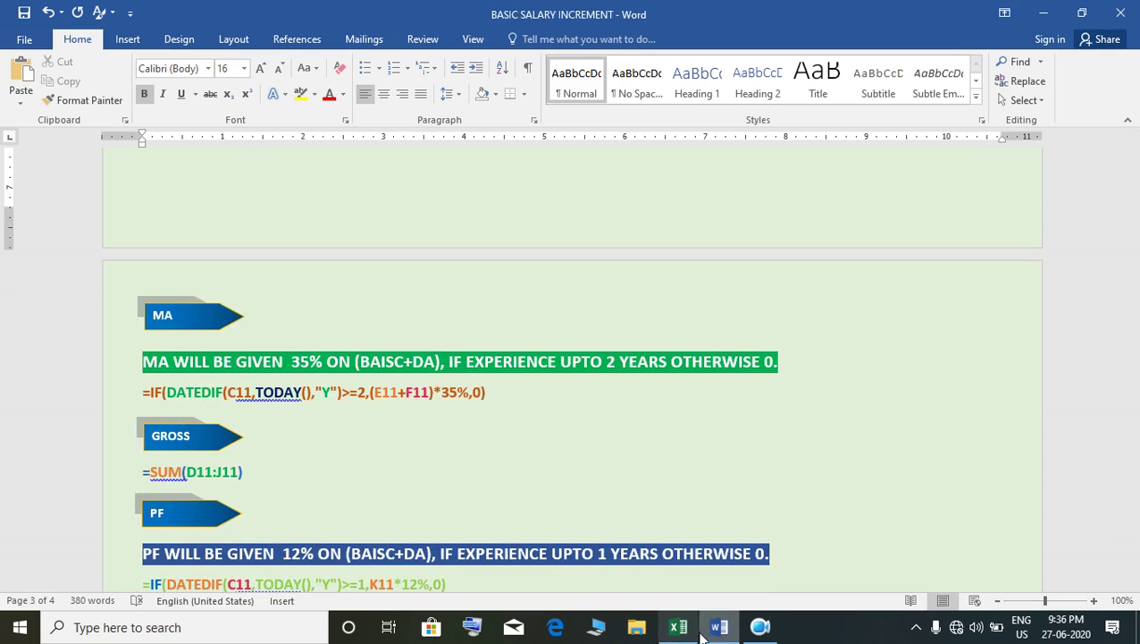
mouse_move(755, 630)
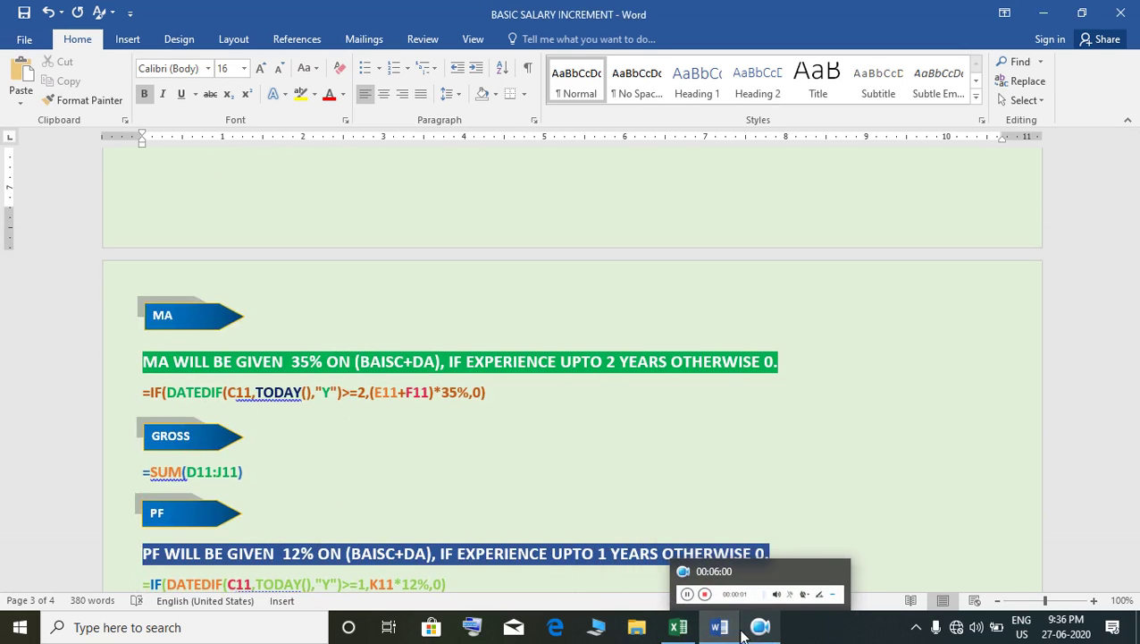
Step: Switch to Excel and start the MA formula in I12 as an IF with the test EXP>=2
left_click(678, 627)
left_click(595, 356)
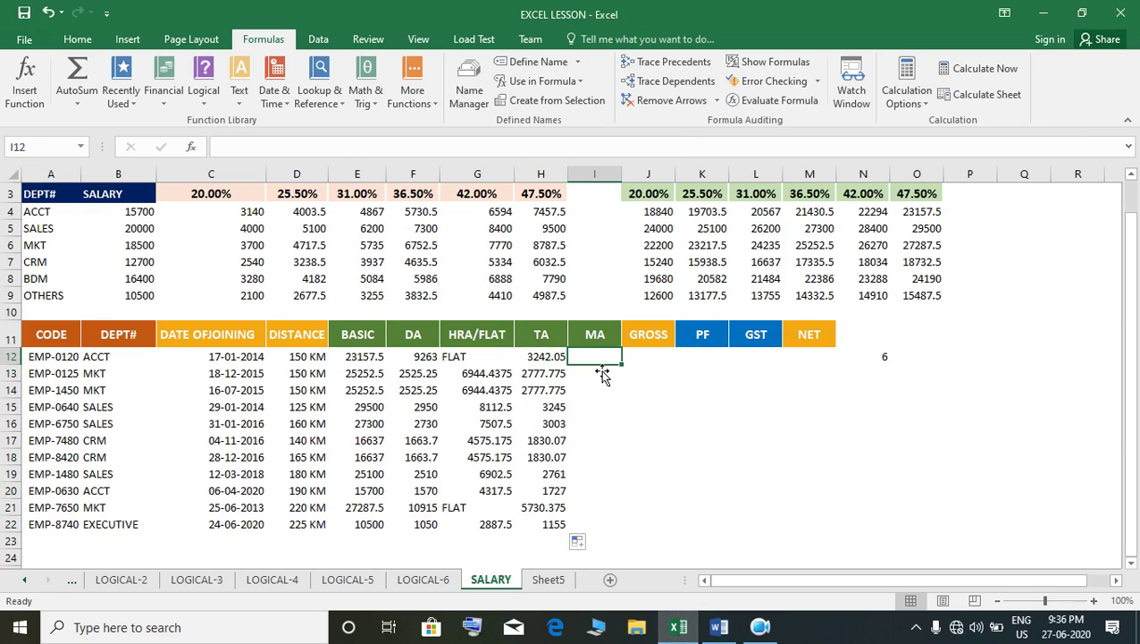
type("=IF")
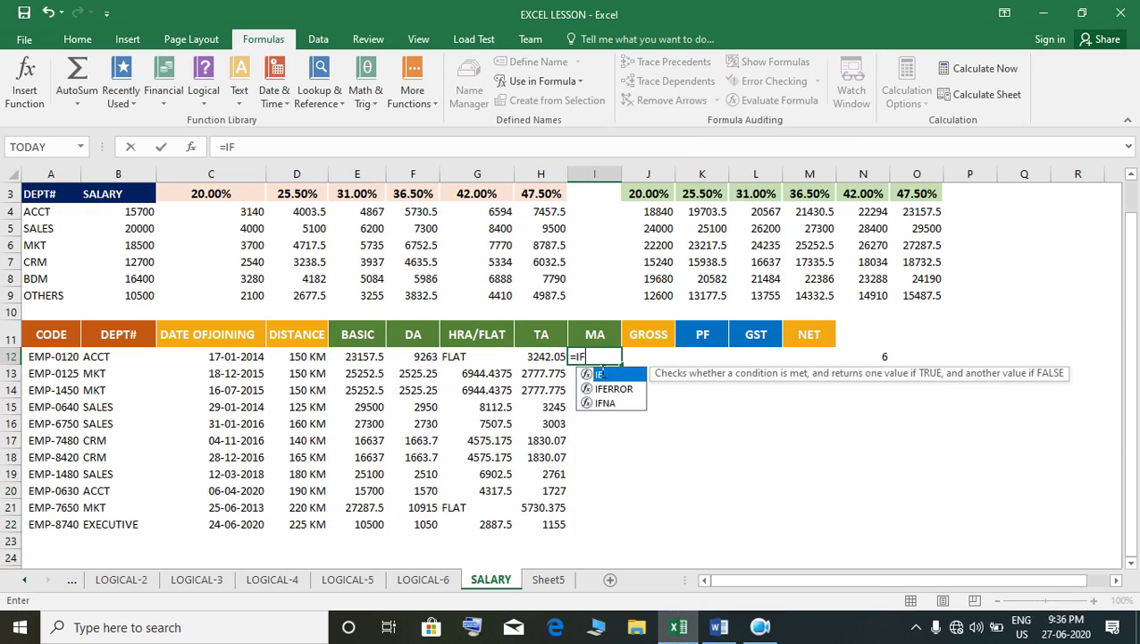
type("(EXP>=")
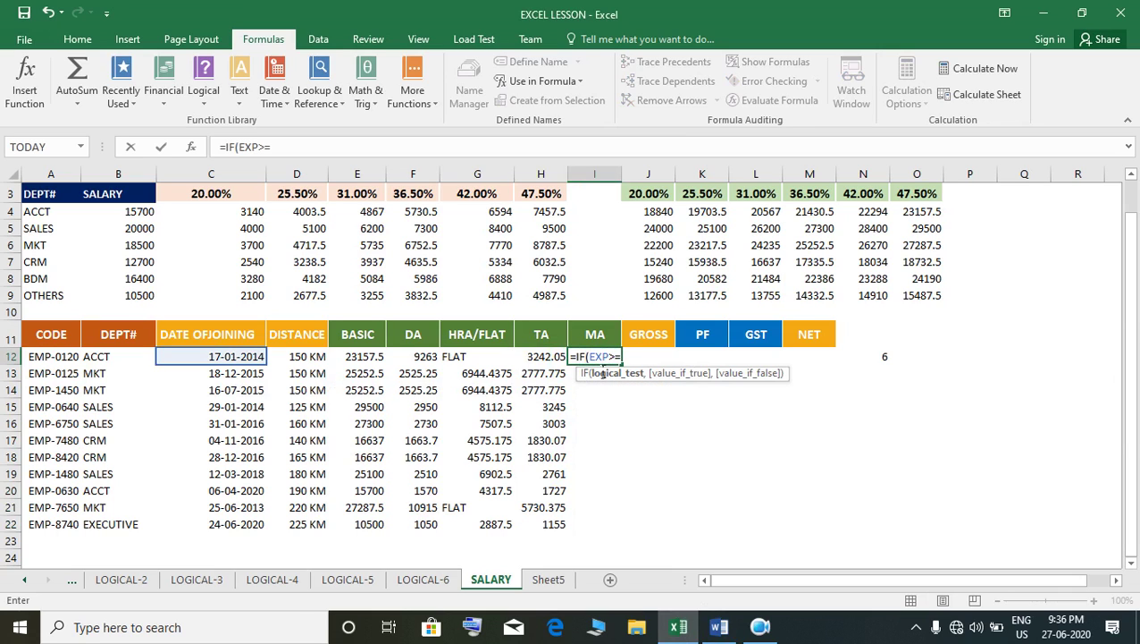
type("2,")
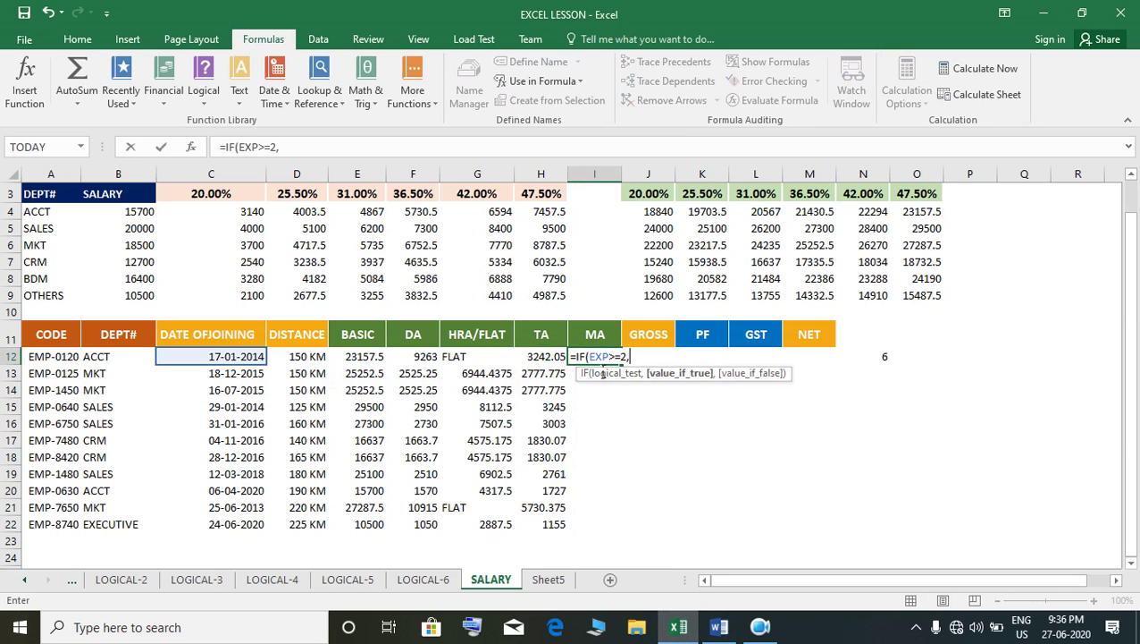
Step: Add the bracketed sum of BASIC and DA, (E12+F12), followed by a multiplication sign as the value if true
type("(")
key("Left")
key("Left")
key("Left")
key("Left")
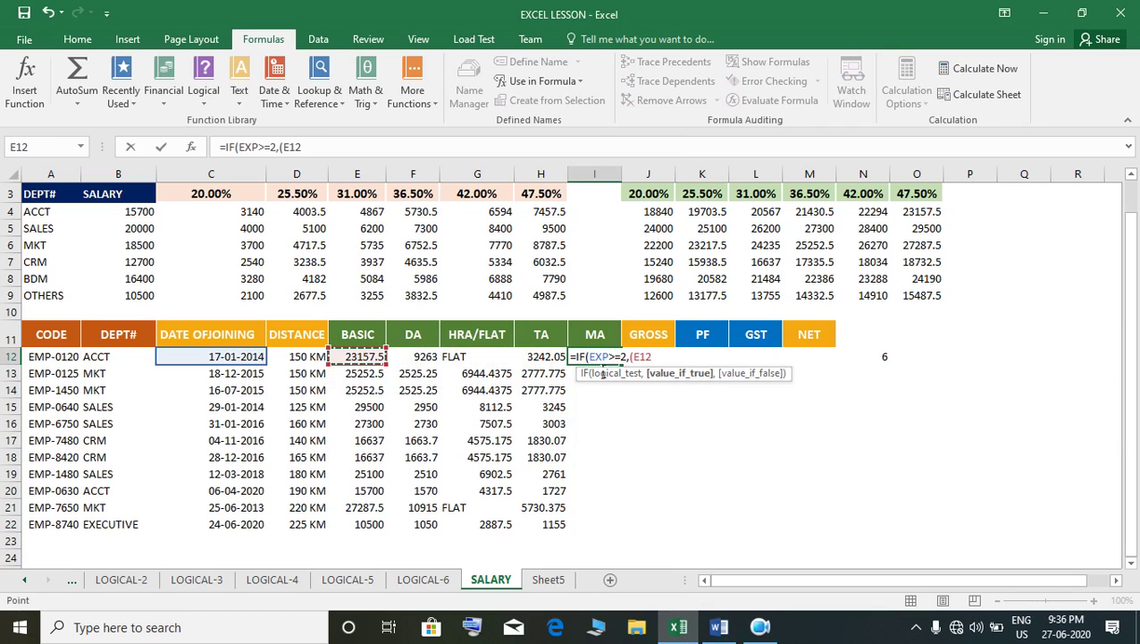
type("+")
key("Left")
key("Left")
key("Left")
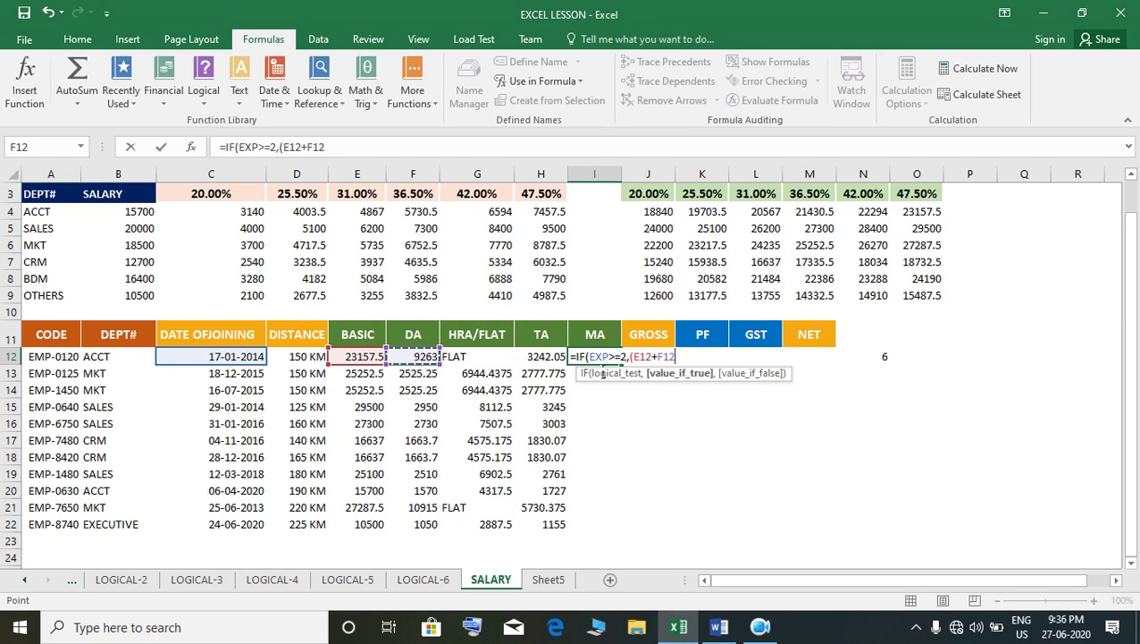
type(")*")
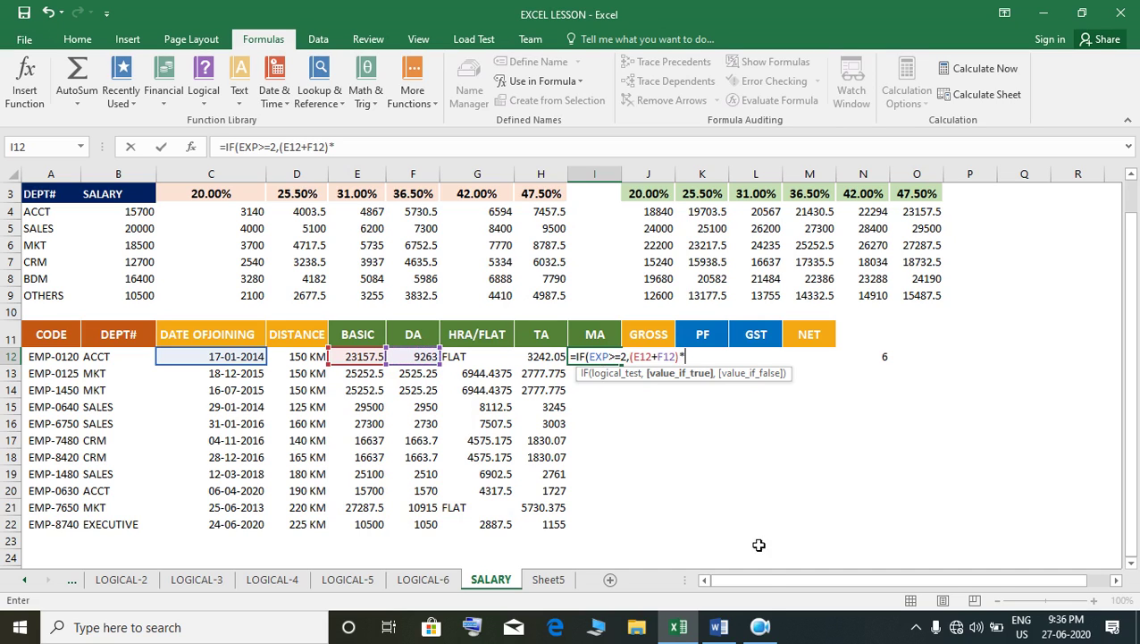
Step: Finish the MA formula with 35% as the multiplier and 0 as the value if false, and fill it down to I22
mouse_move(720, 626)
mouse_move(690, 561)
type("35%,0")
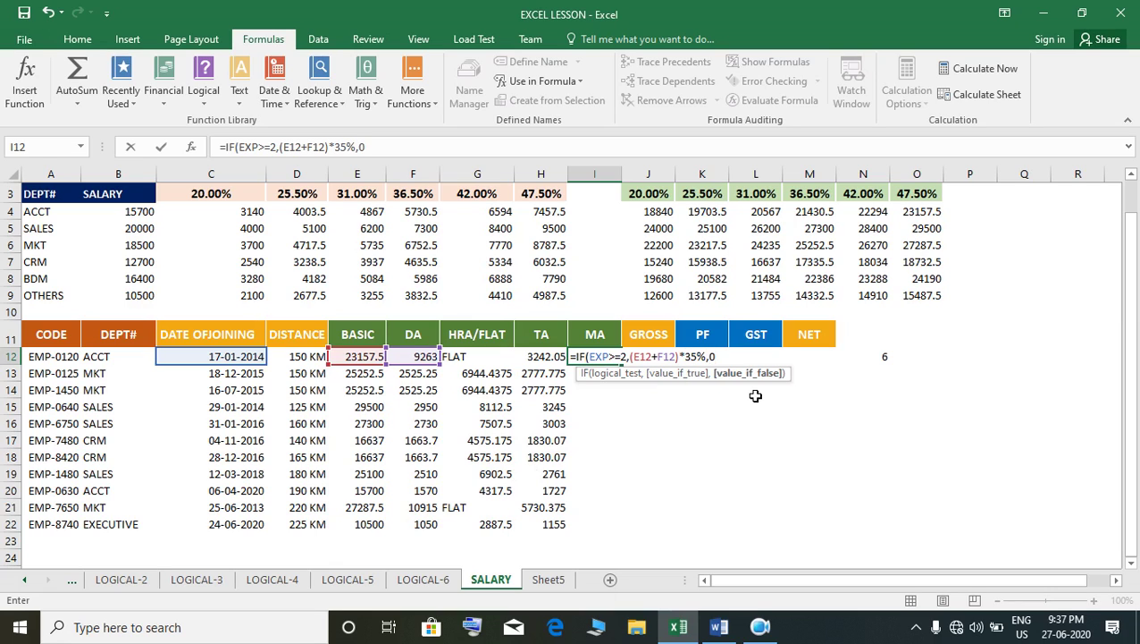
type(")")
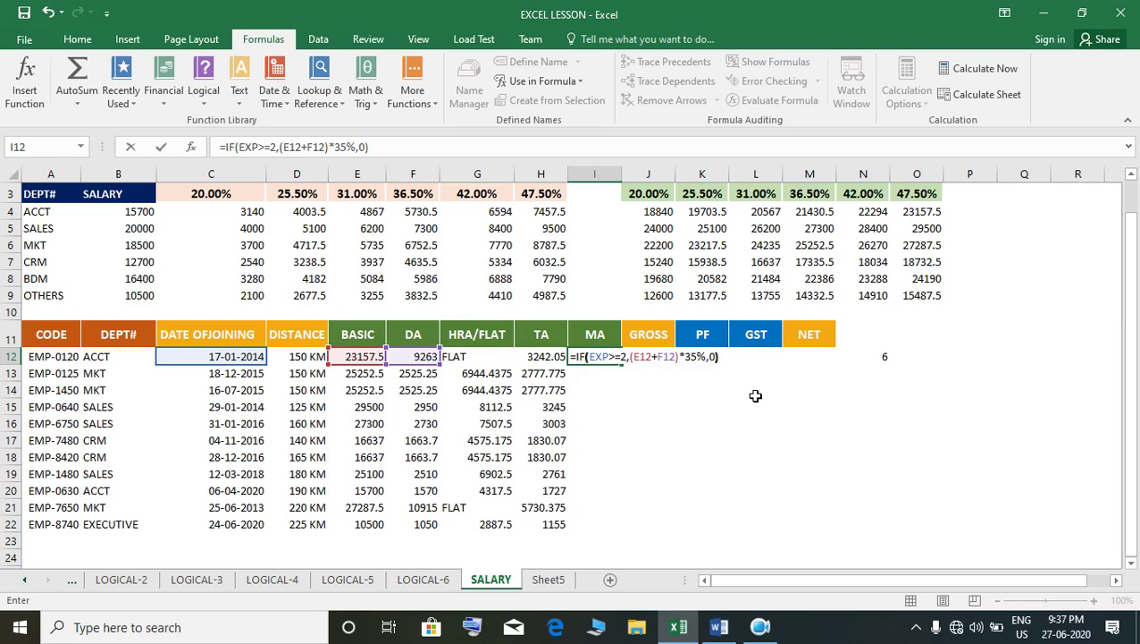
key("Return")
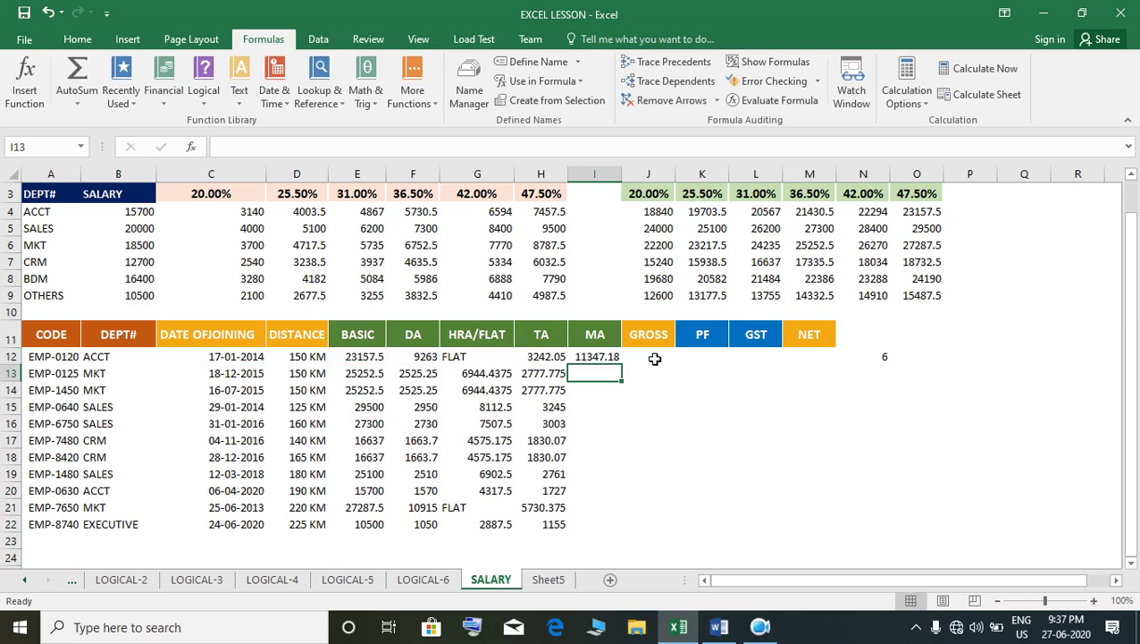
left_click(586, 360)
left_click_drag(621, 364, 618, 534)
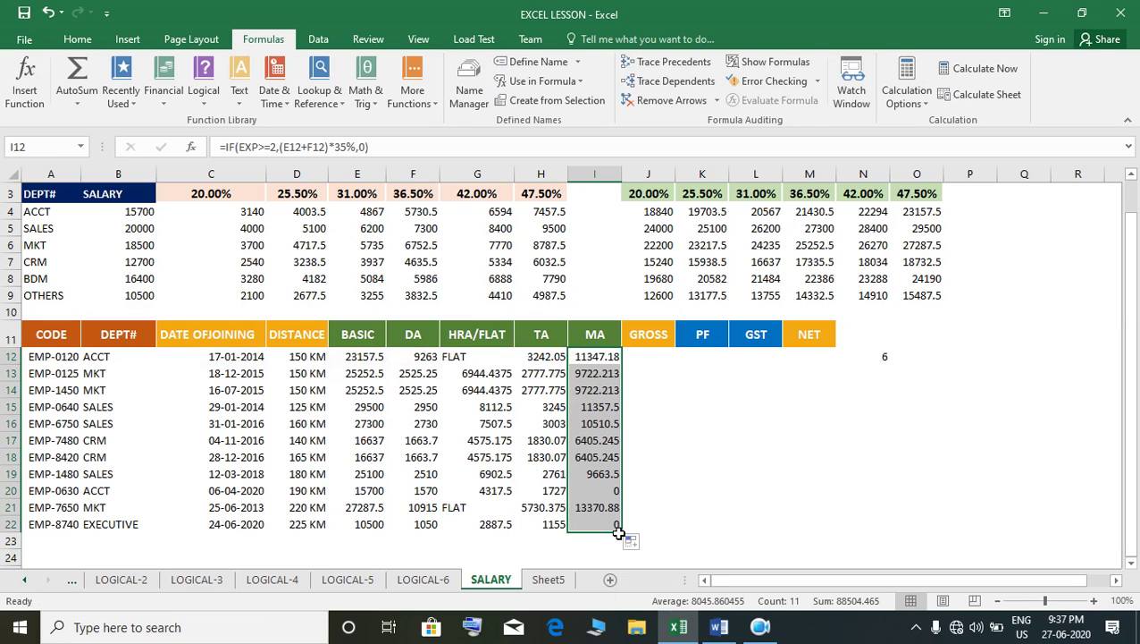
Step: Total E12:I12 with SUM in the GROSS cell J12 and fill the formula down to J22
left_click(652, 359)
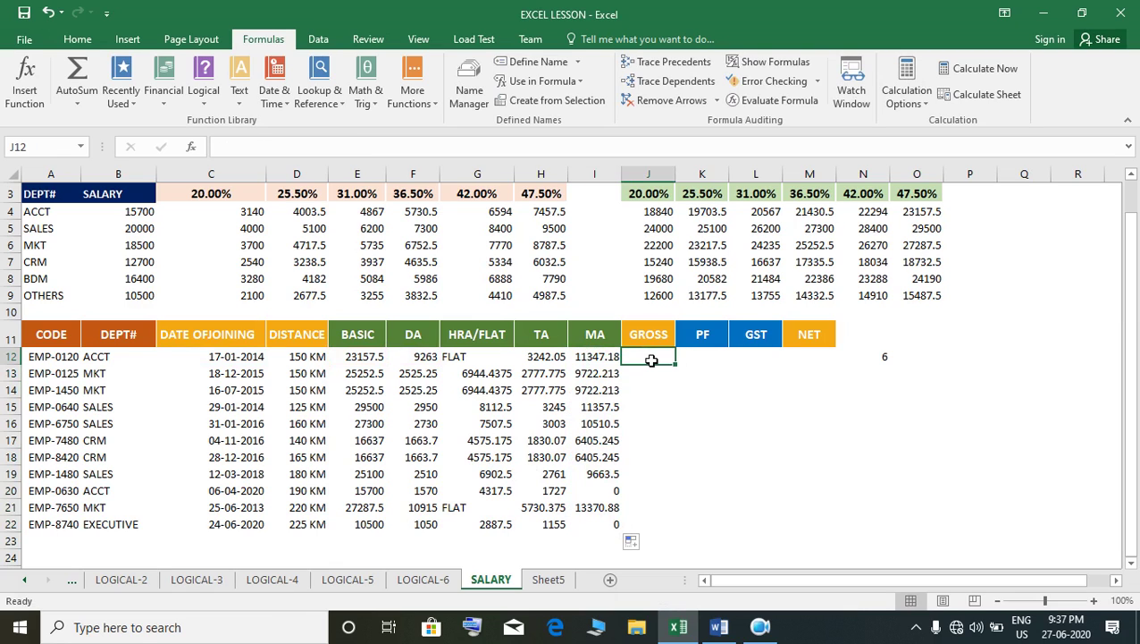
left_click(376, 360)
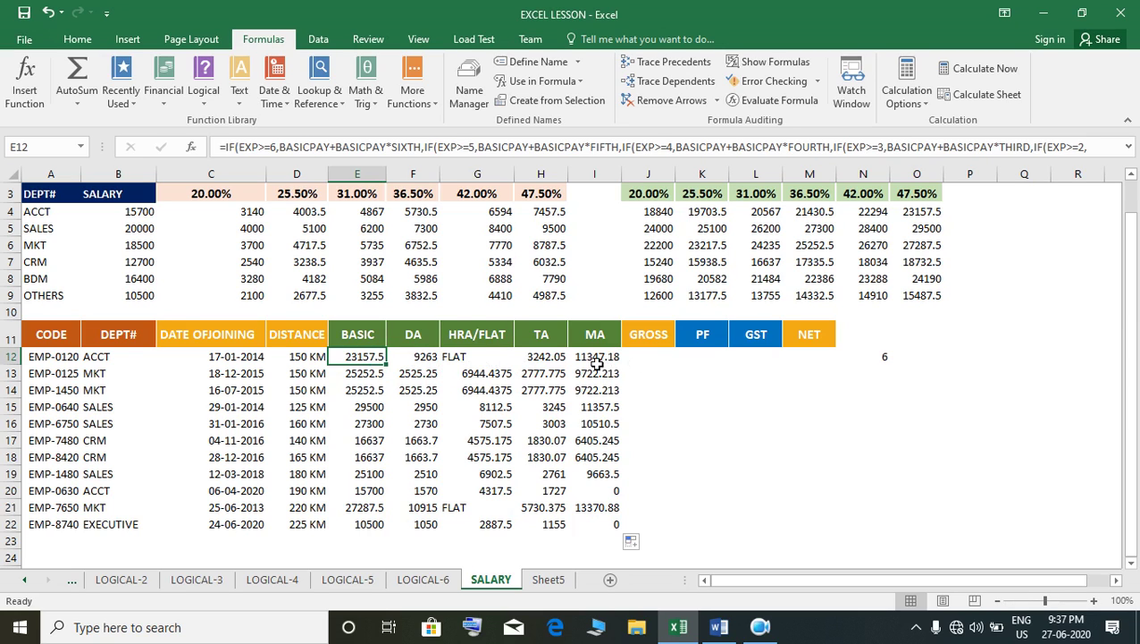
left_click(653, 361)
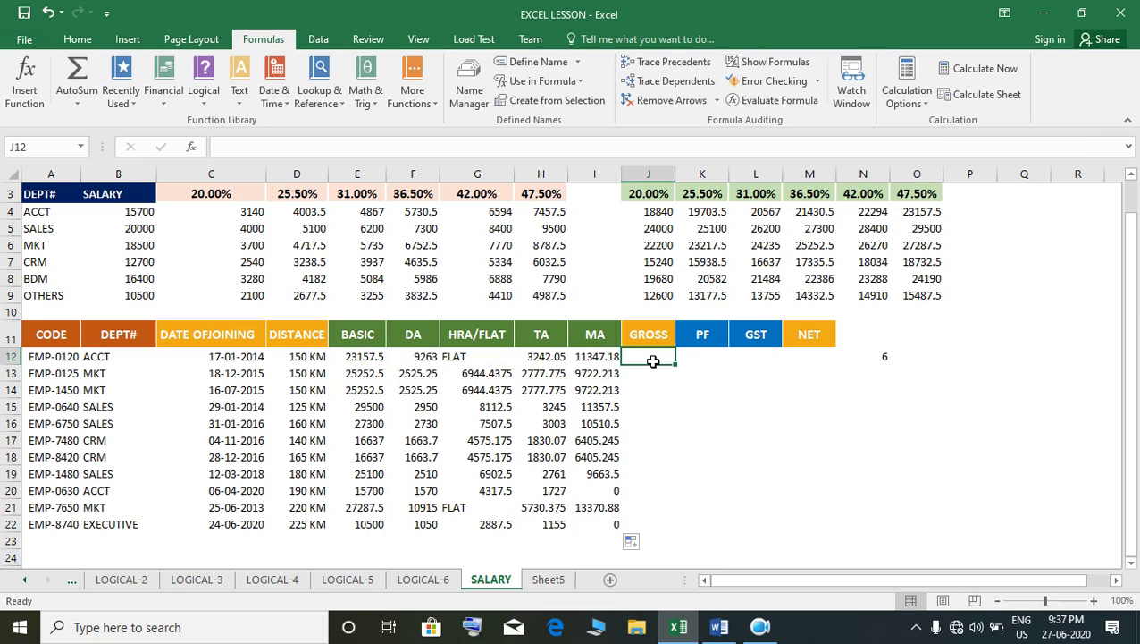
key("alt+equal")
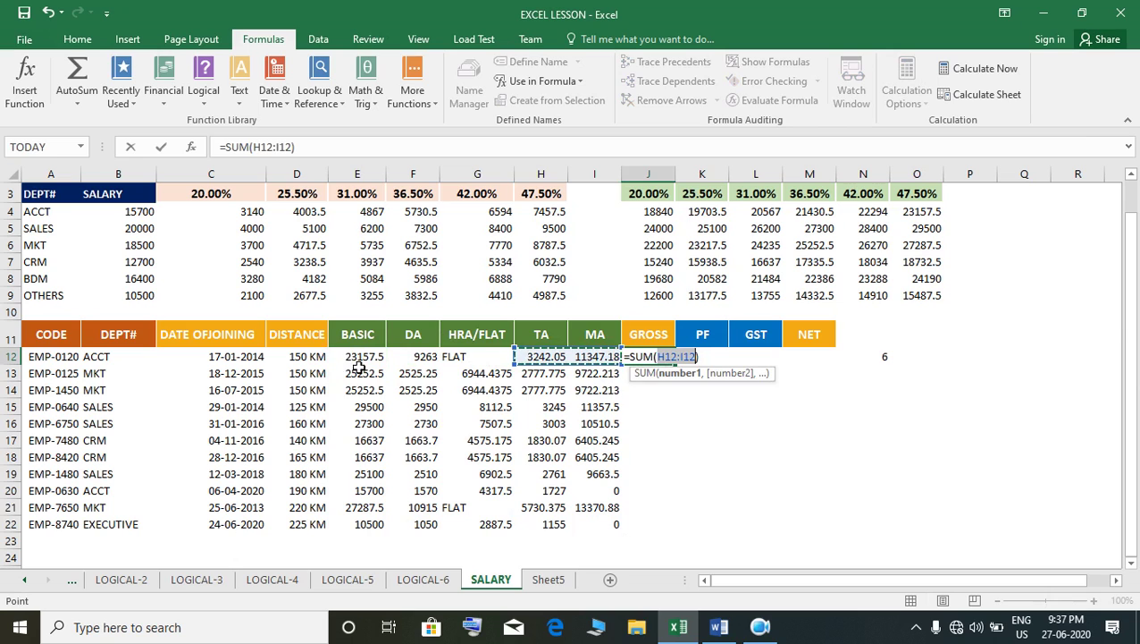
left_click_drag(355, 362, 580, 366)
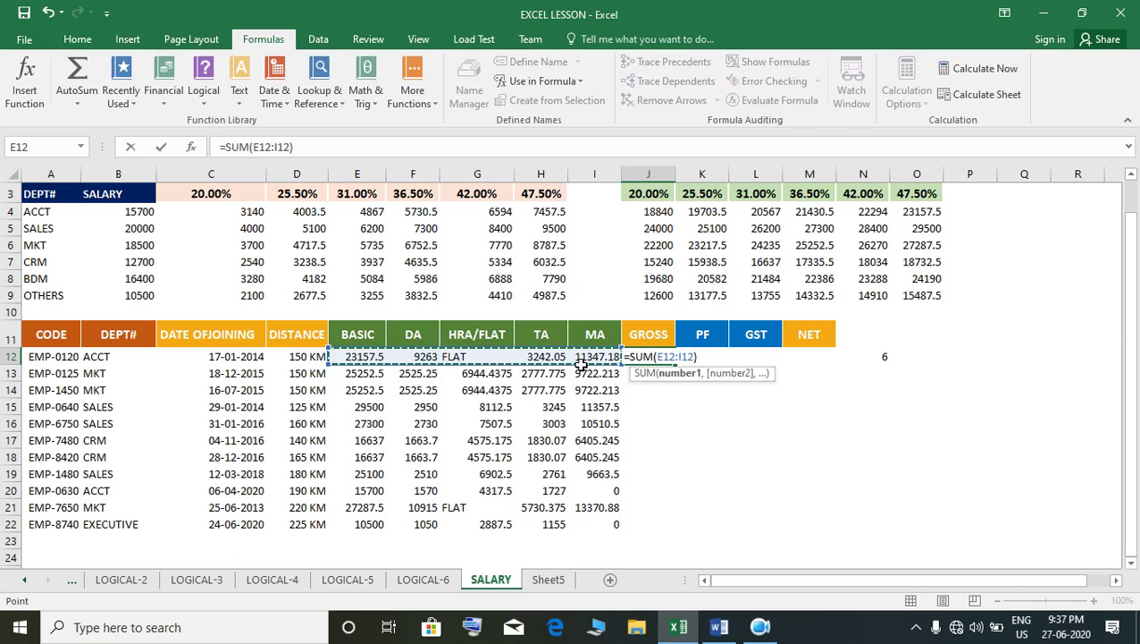
key("Return")
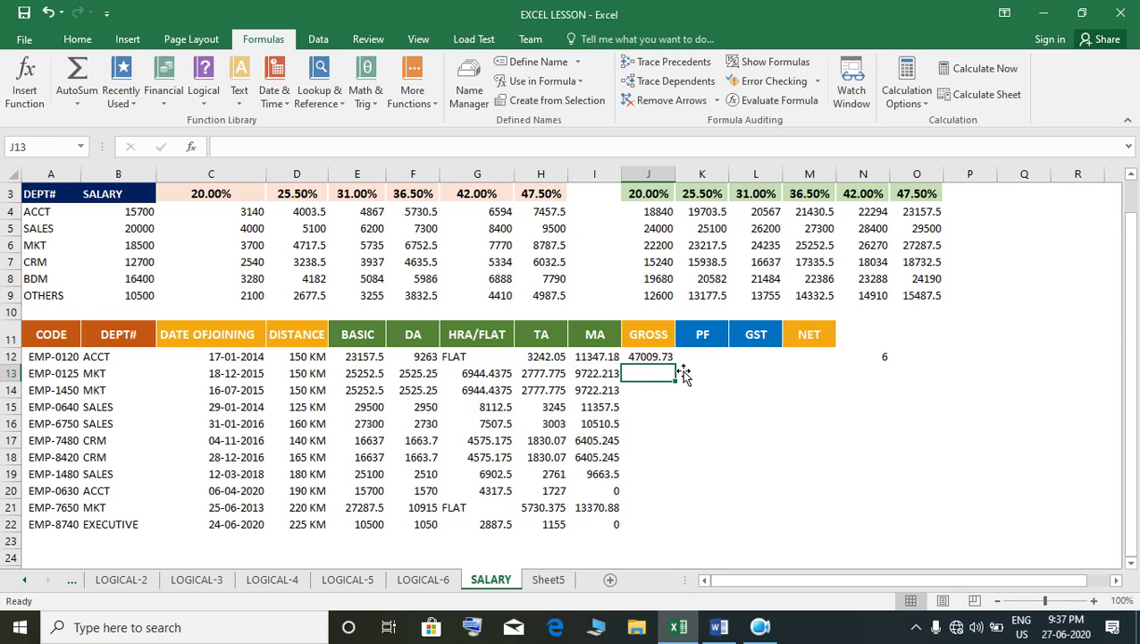
left_click(672, 360)
left_click_drag(681, 374, 655, 539)
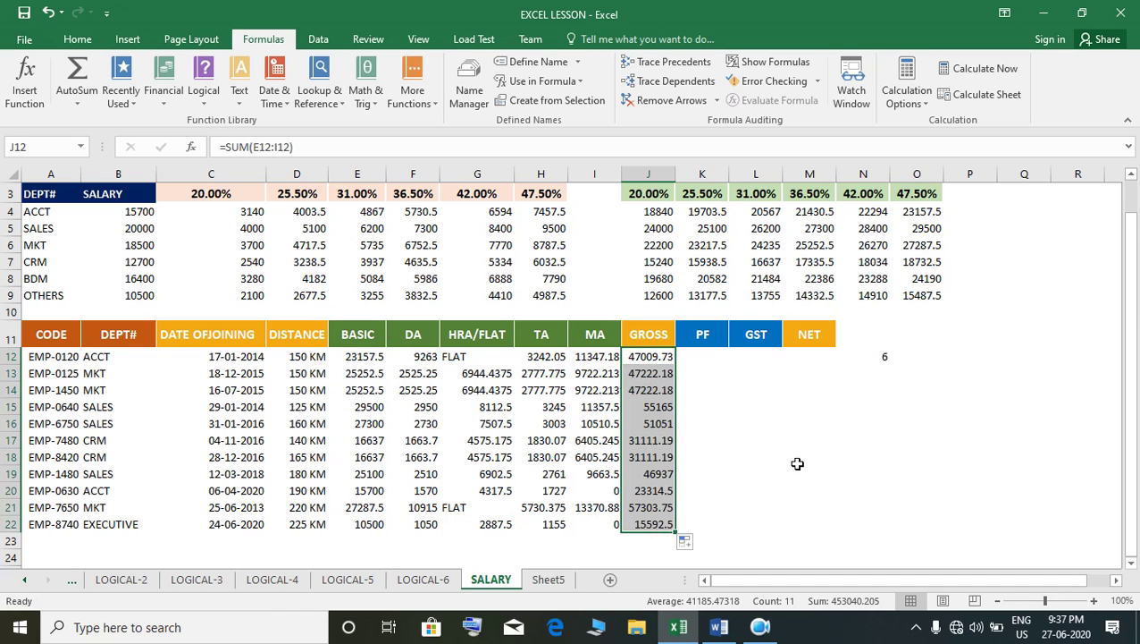
Step: Select the PF cell K12 and check the PF rule in the Word document
left_click(714, 361)
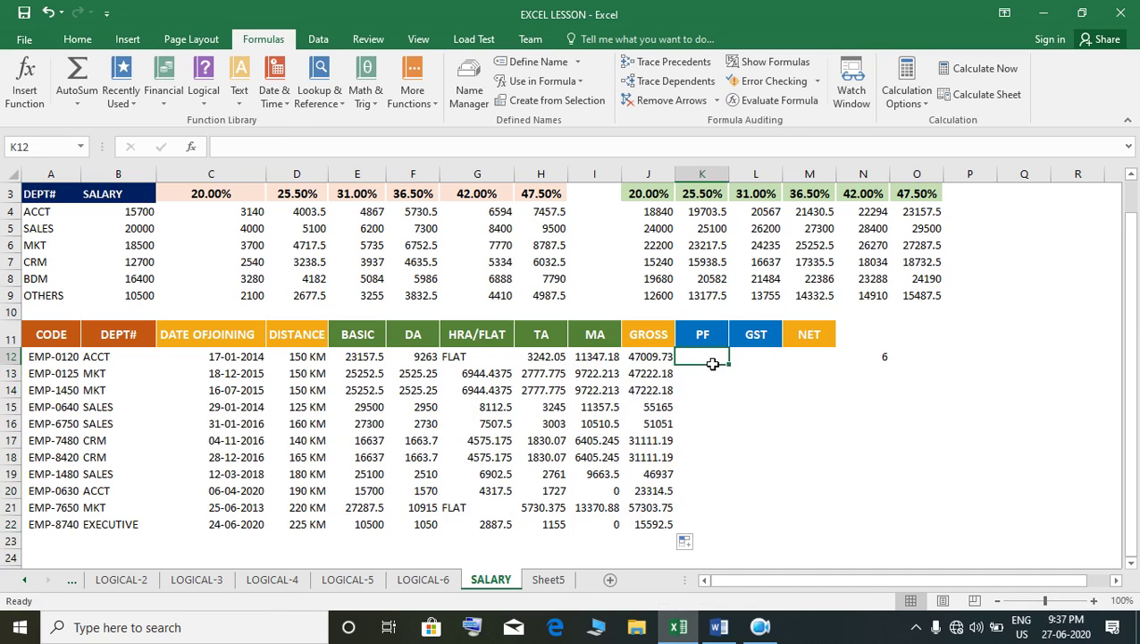
left_click(719, 626)
scroll(525, 526, "down", 2)
scroll(526, 525, "down", 1)
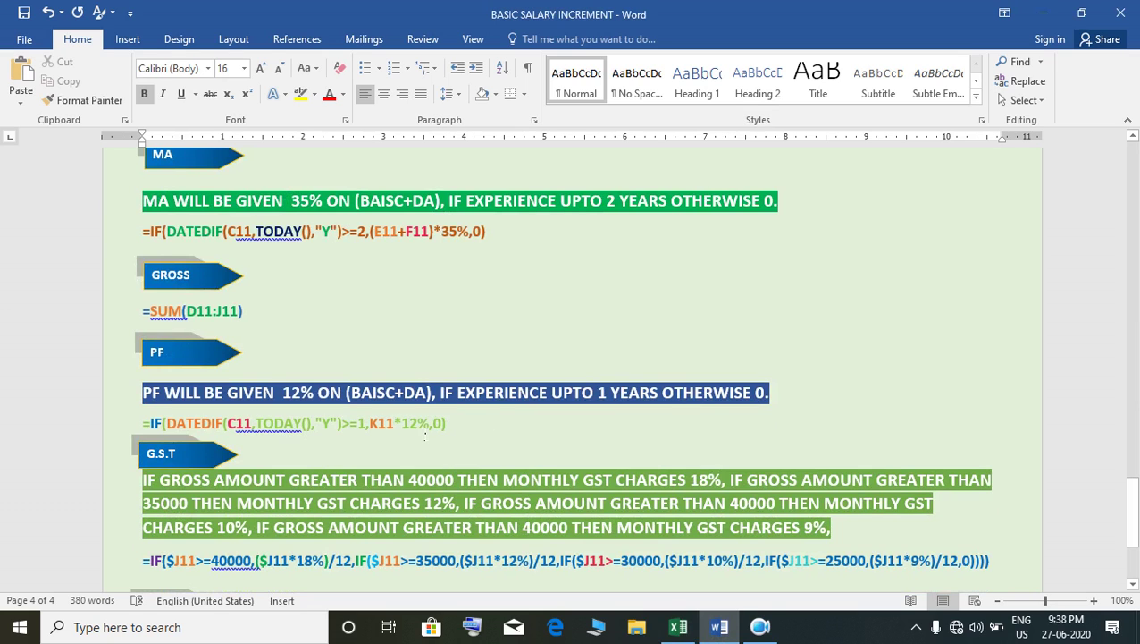
Step: Return to Excel and start an IF formula in the PF cell K12
left_click(679, 629)
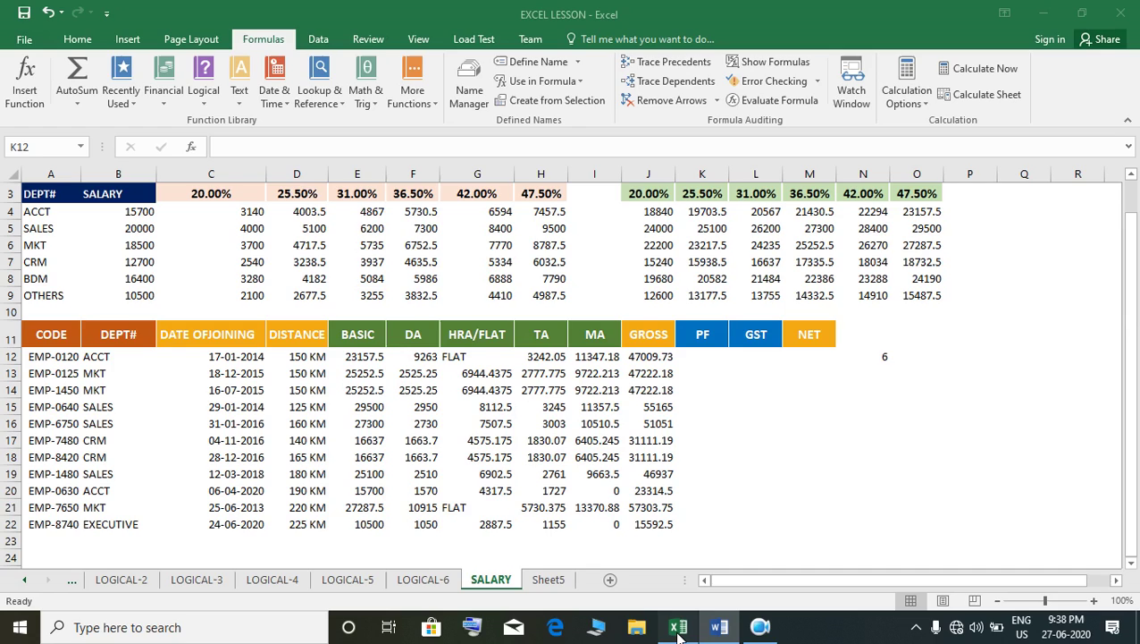
type("I")
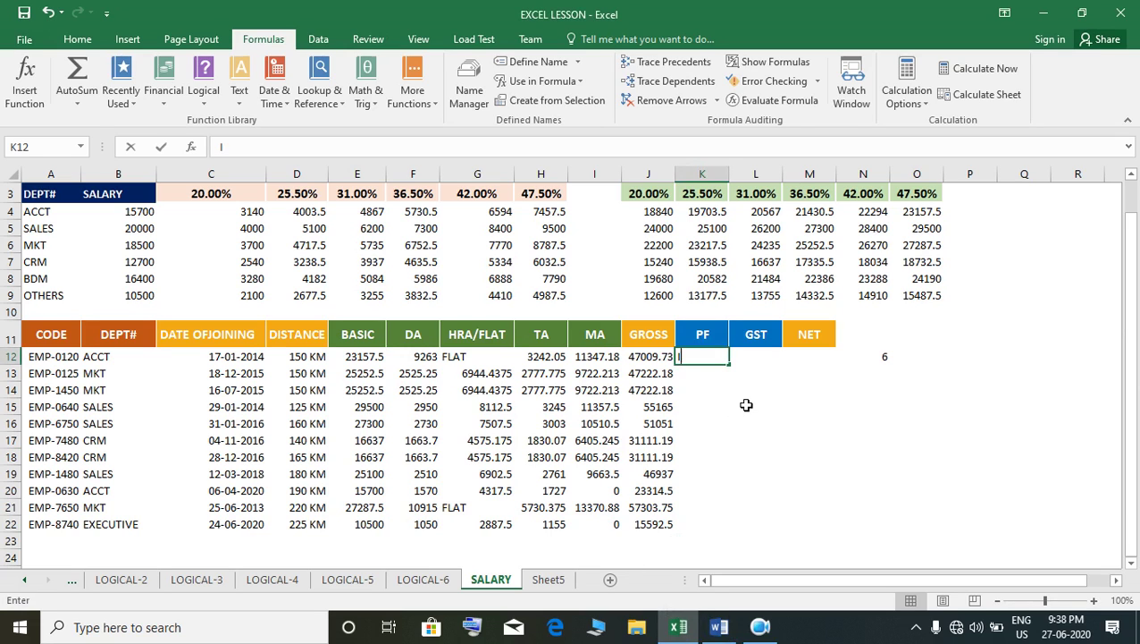
key("BackSpace")
type("=I")
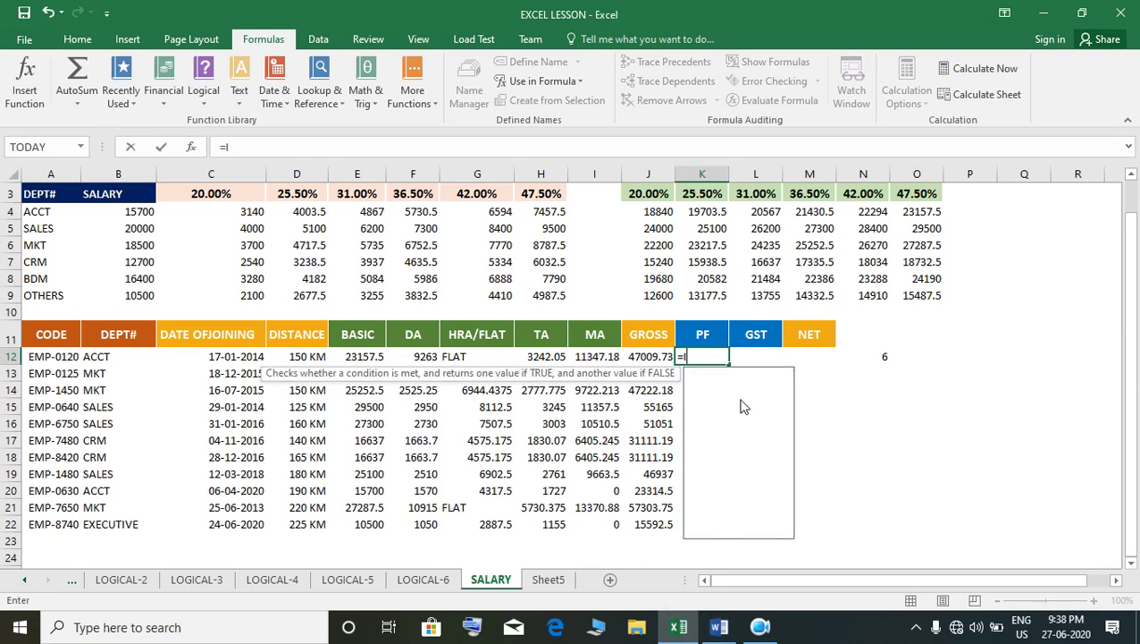
type("F(")
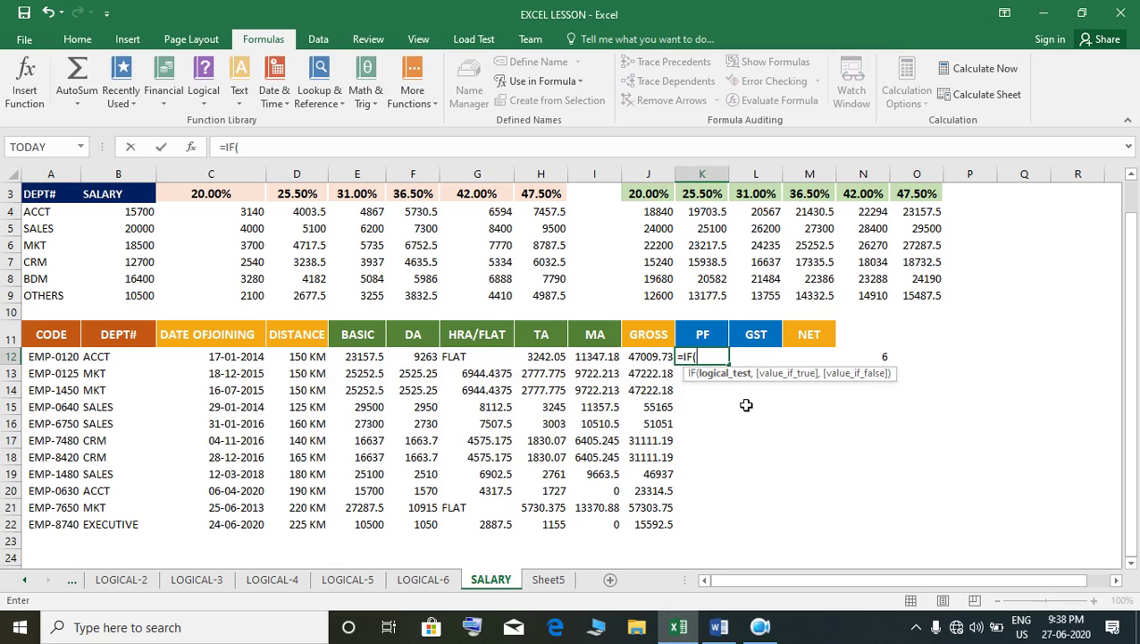
key("Left")
key("Left")
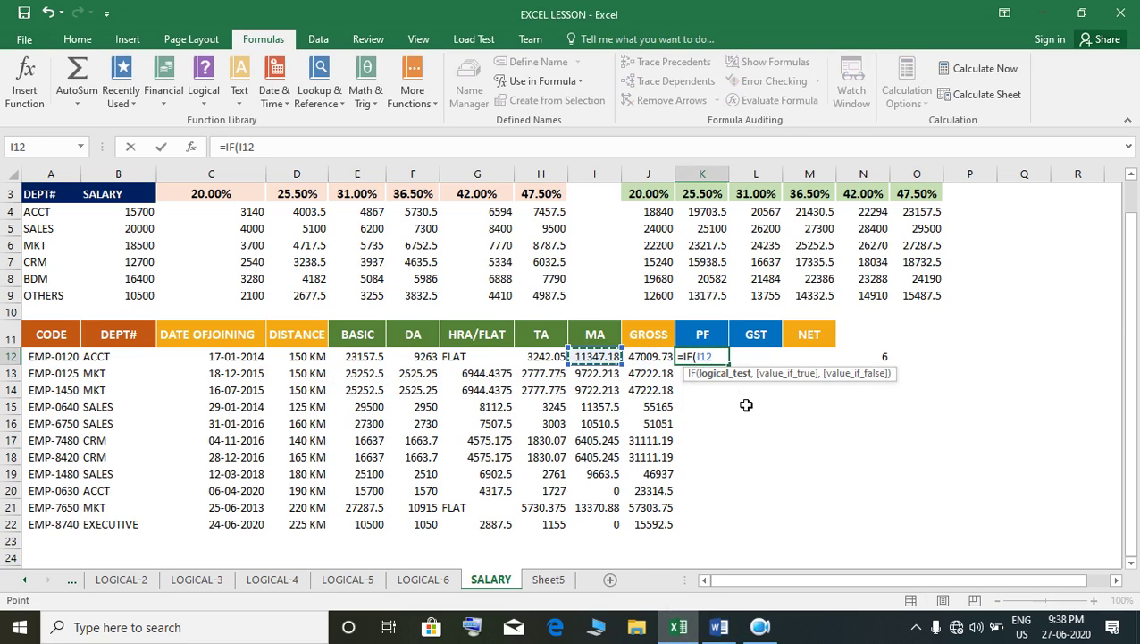
key("BackSpace")
key("BackSpace")
key("BackSpace")
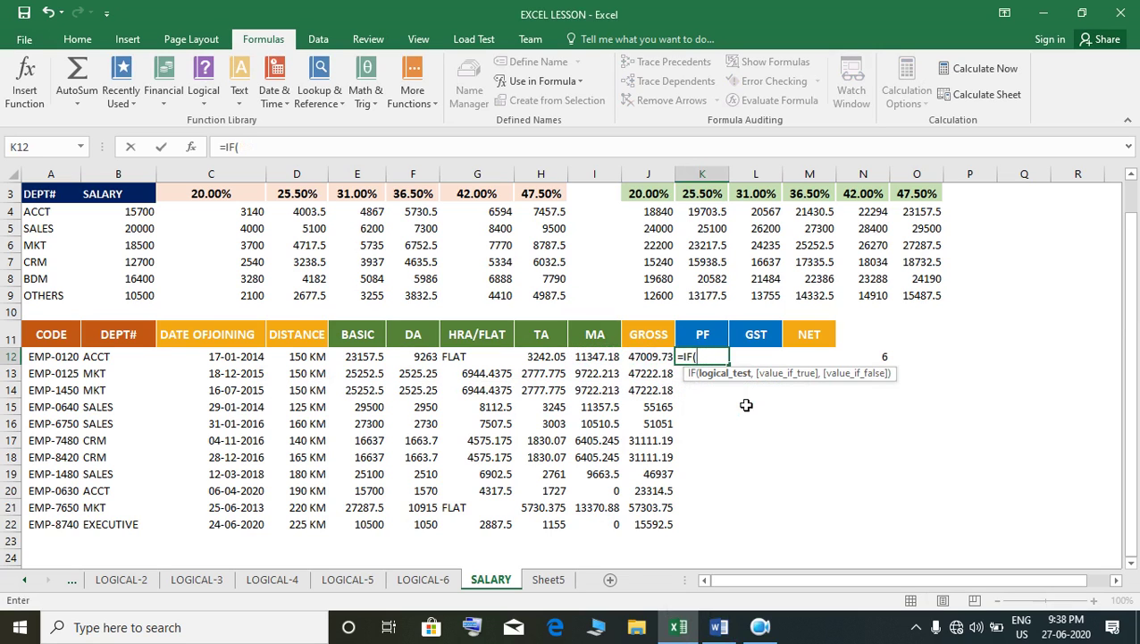
Step: Add EXP>=1 as the logical test of the PF formula
type("EXP")
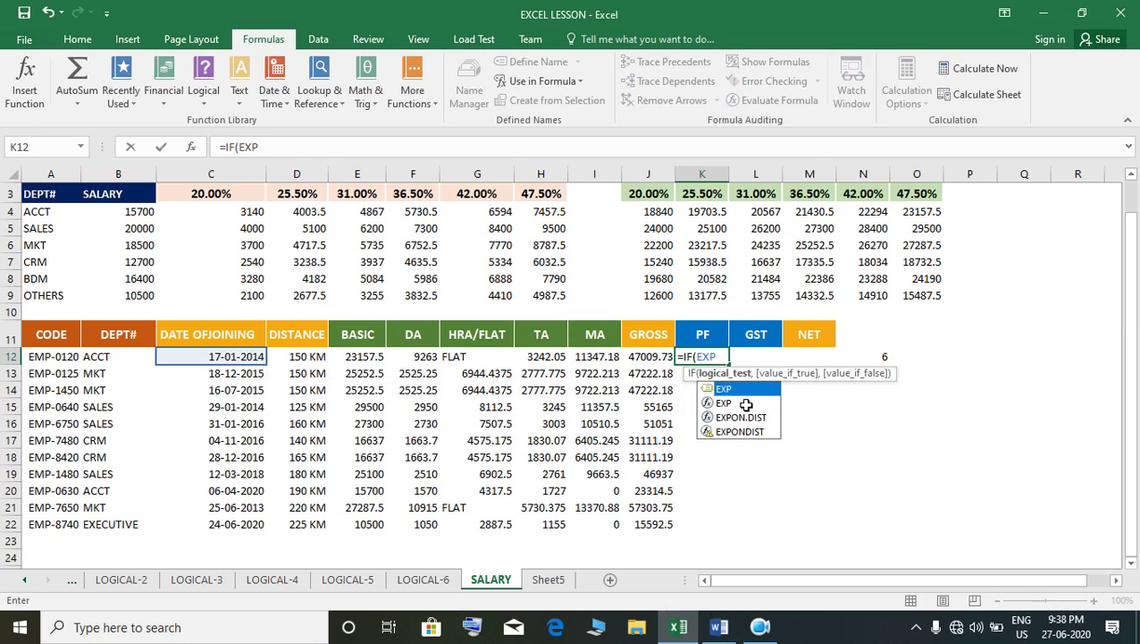
type(">=1")
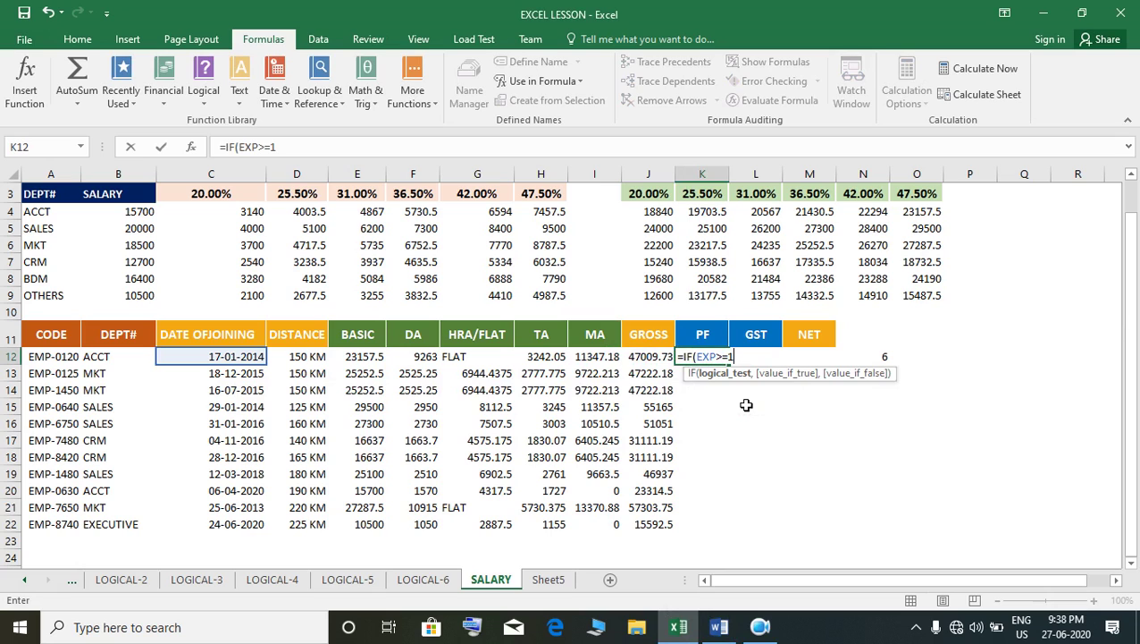
type(",")
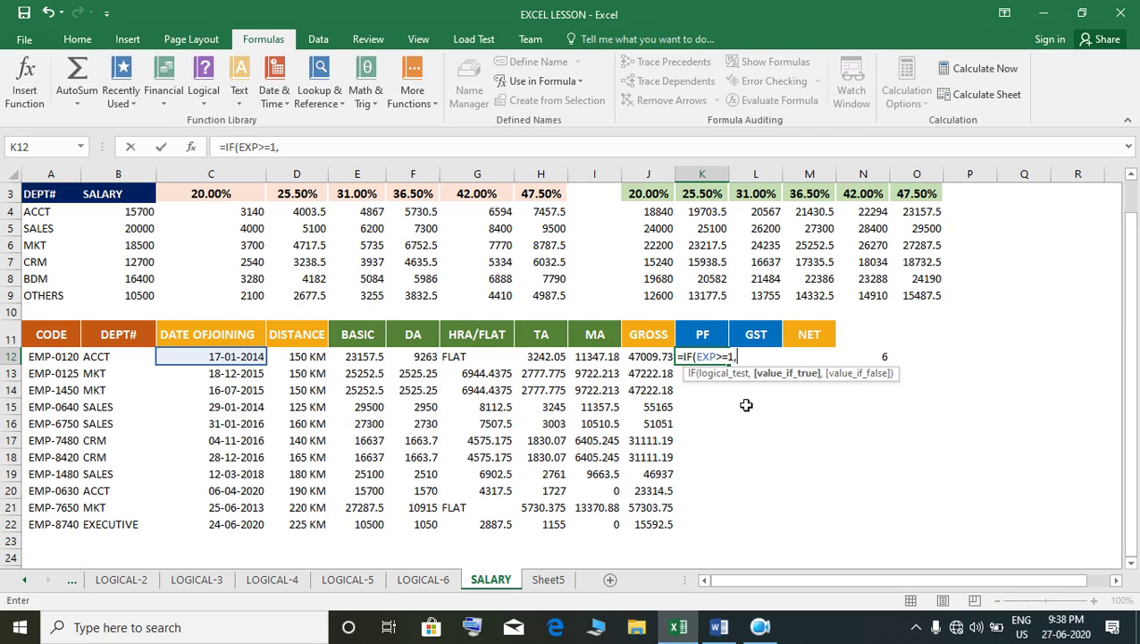
Step: Begin the PF formula's value if true with an opening bracket and the sum of BASIC and DA, E12+F12
type("(")
key("Left")
key("Left")
key("Left")
key("Left")
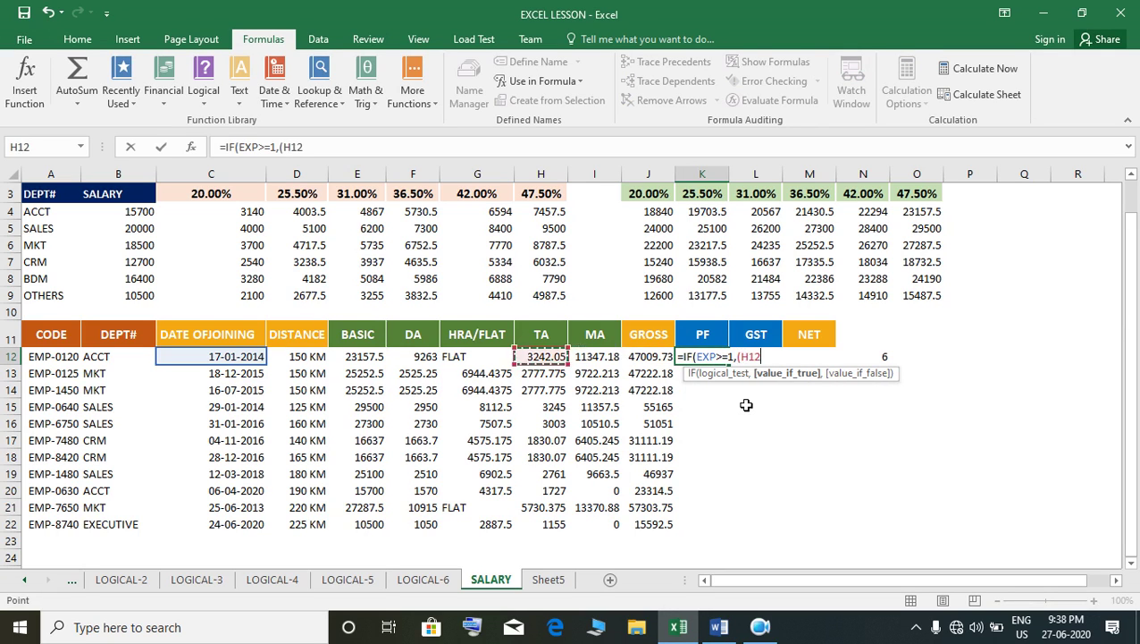
key("Left")
key("Left")
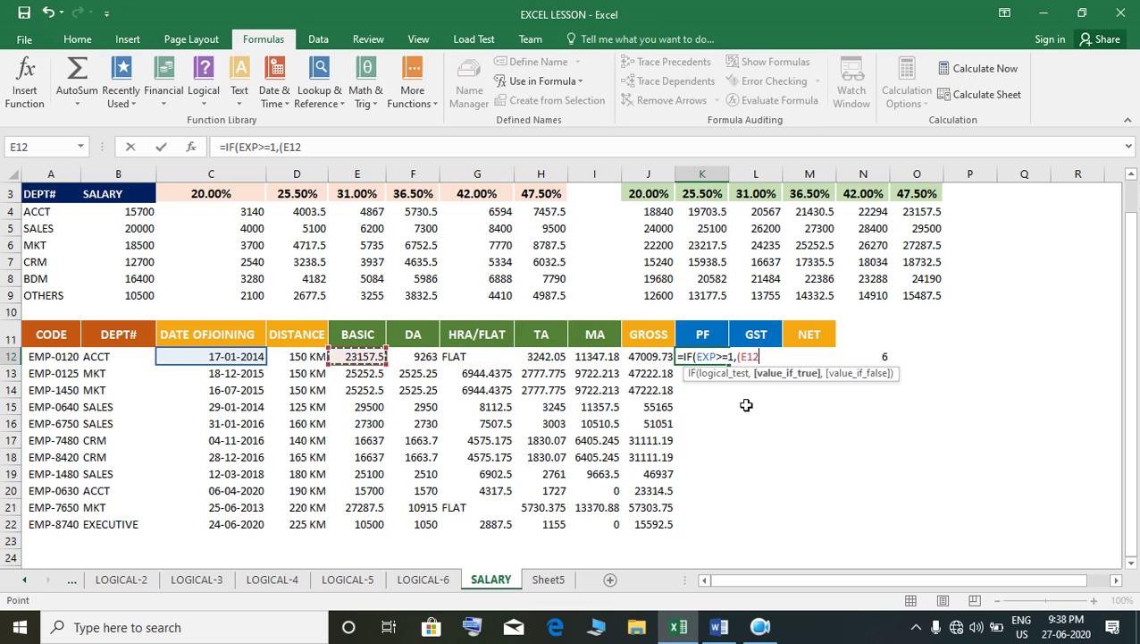
type("+")
key("Left")
key("Left")
key("Left")
key("Left")
key("Left")
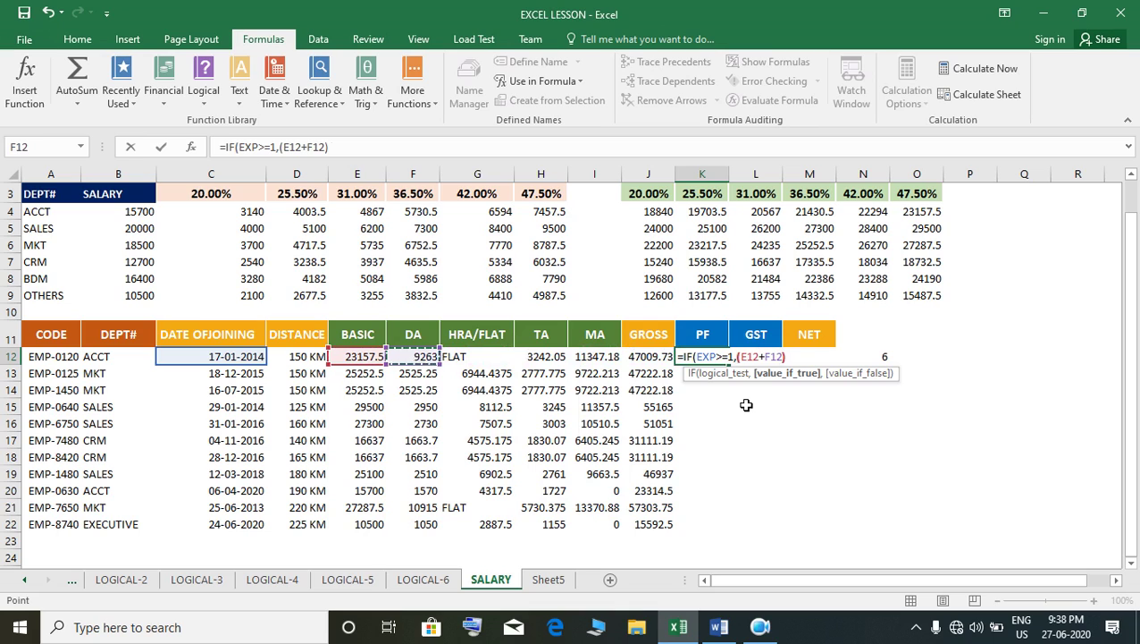
Step: Close the bracket, multiply by 12%, set 0 as the value if false, and enter the PF formula
type(")*12")
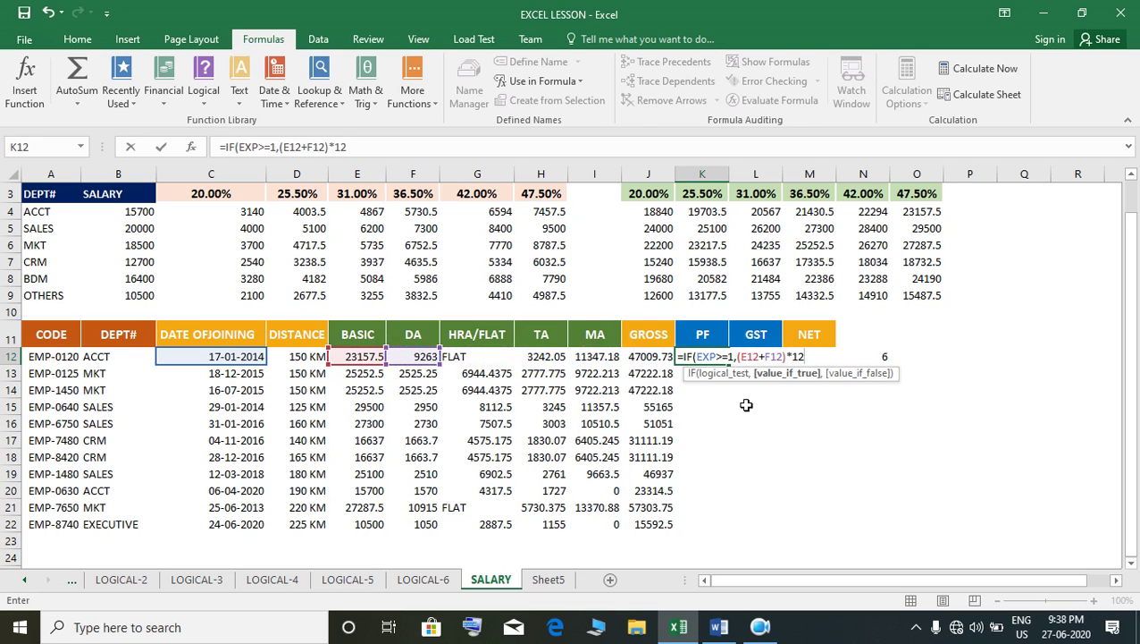
type("%,")
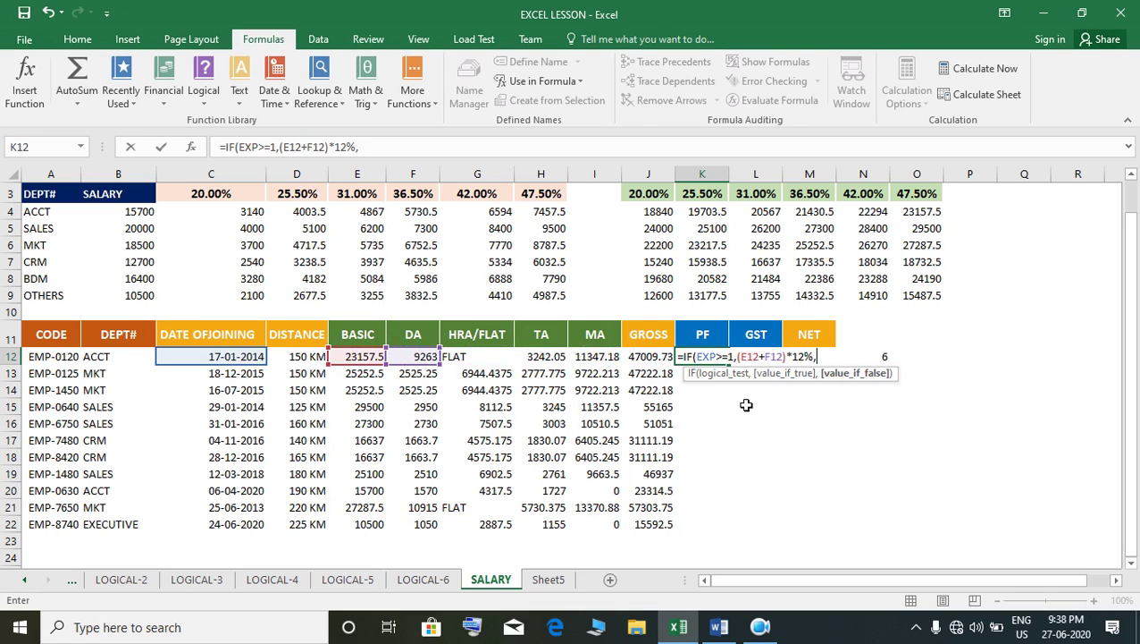
type("0)")
key("Return")
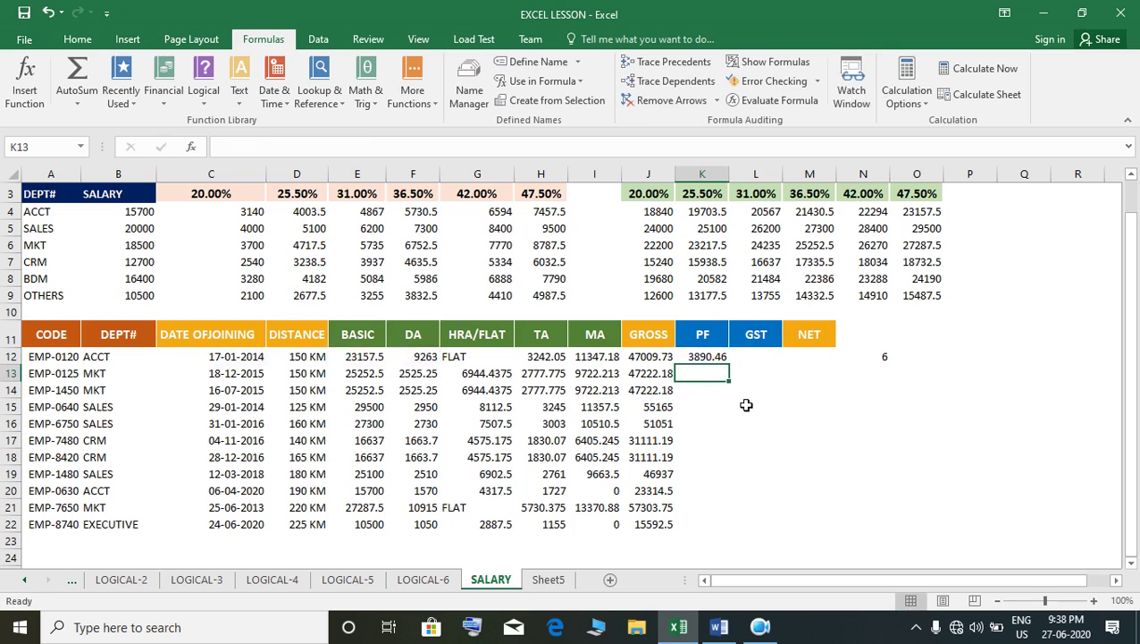
Step: Copy the PF formula from K12 down through K22 for the remaining employees
left_click(718, 359)
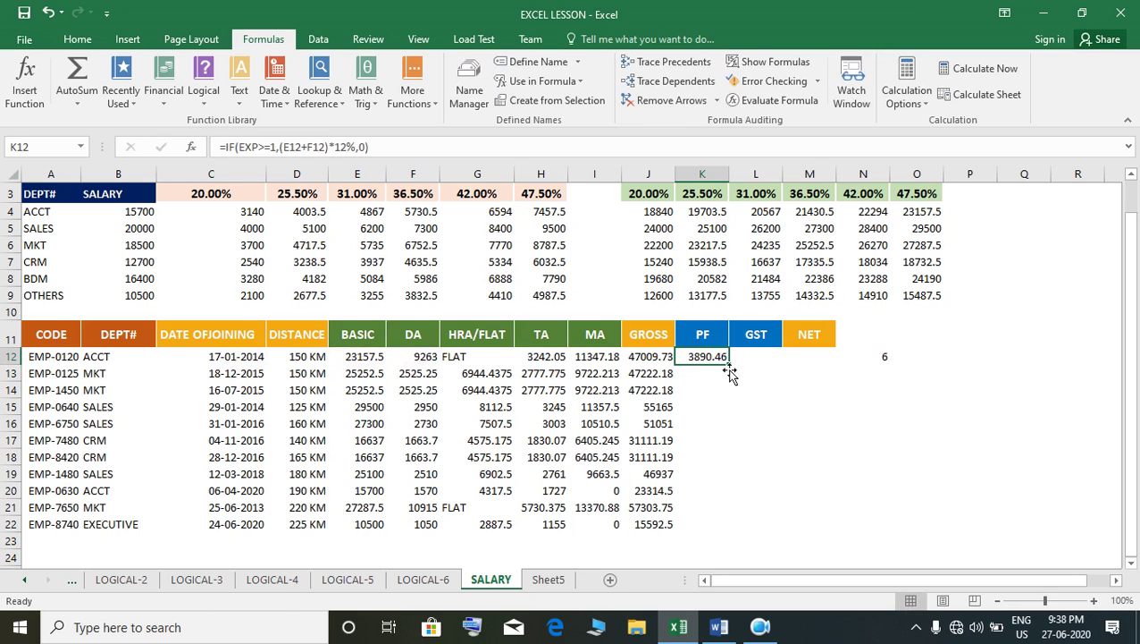
left_click_drag(735, 369, 728, 529)
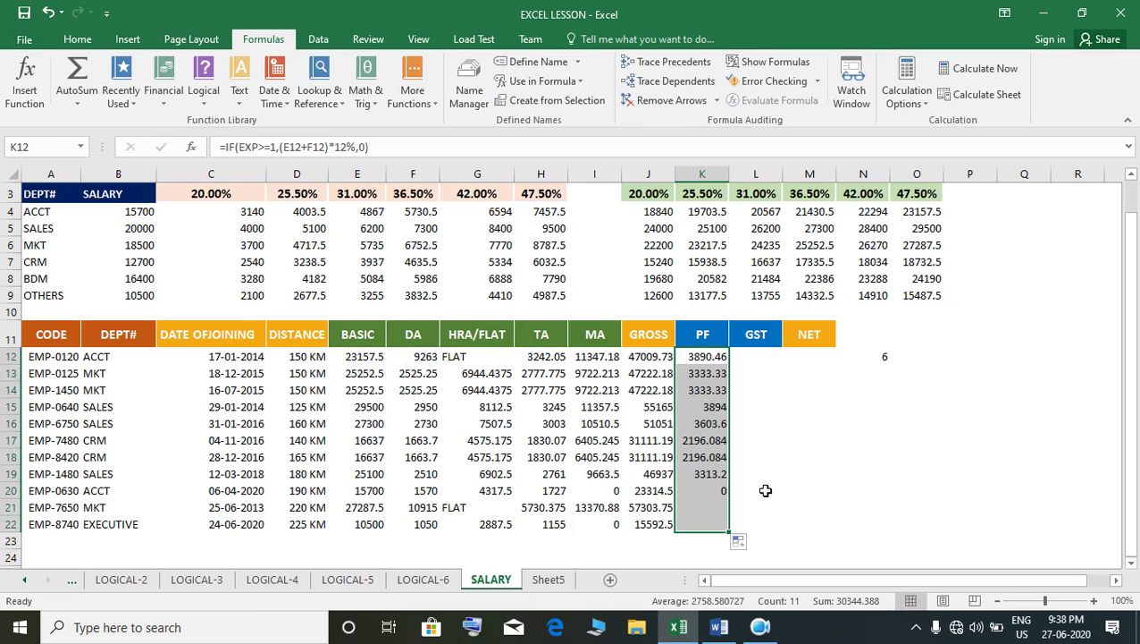
Step: Select the GST cell L12, then switch to the Word document and read the G.S.T rule and its formula
left_click(758, 358)
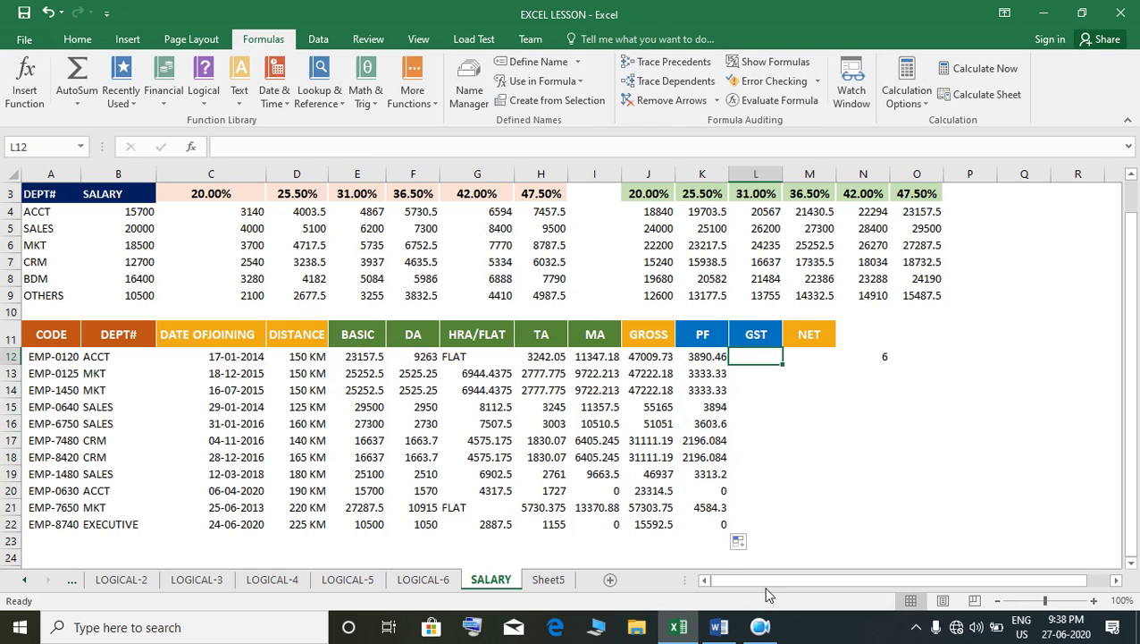
left_click(718, 629)
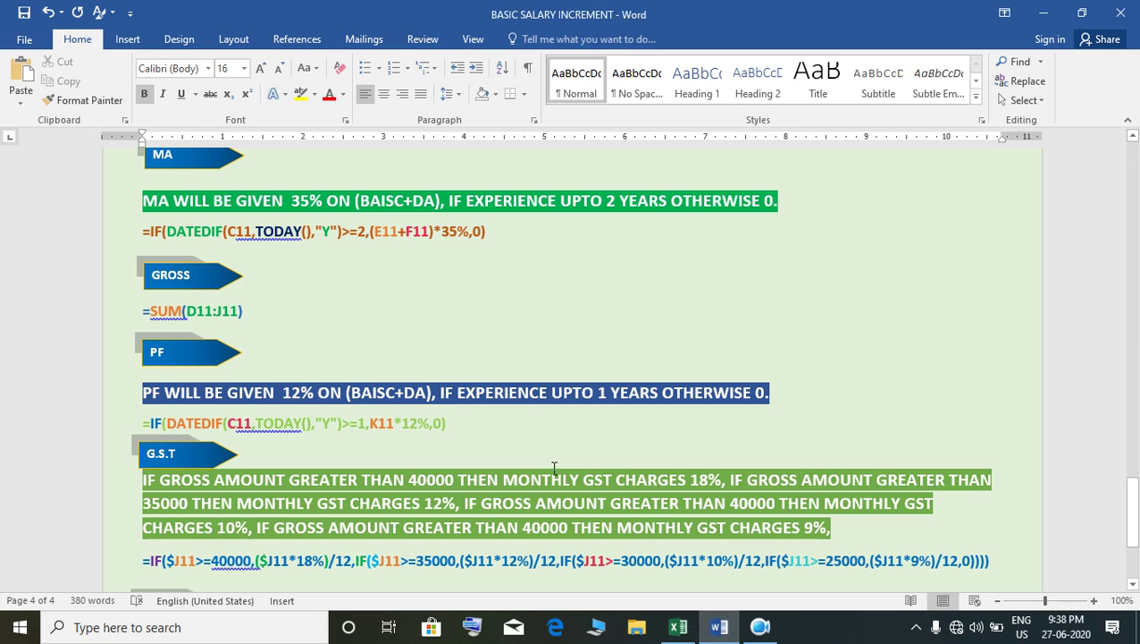
scroll(559, 471, "down", 3)
scroll(559, 471, "down", 1)
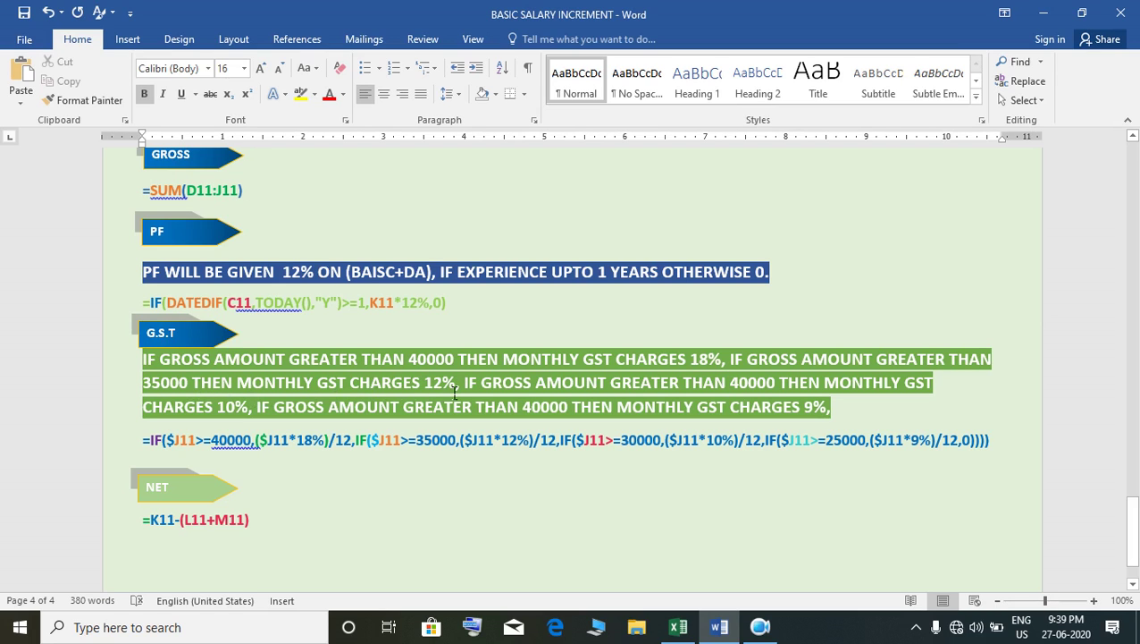
Step: Return to Excel and begin an IF formula in the GST cell L12 with J12>=40000 as the logical test
left_click(684, 630)
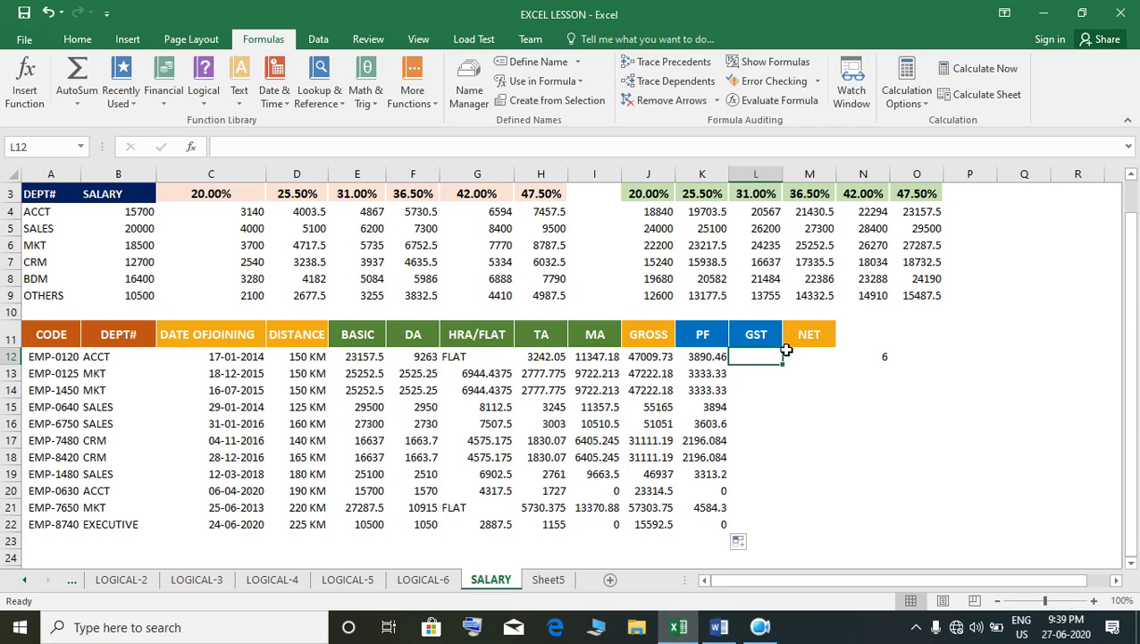
type("=IF")
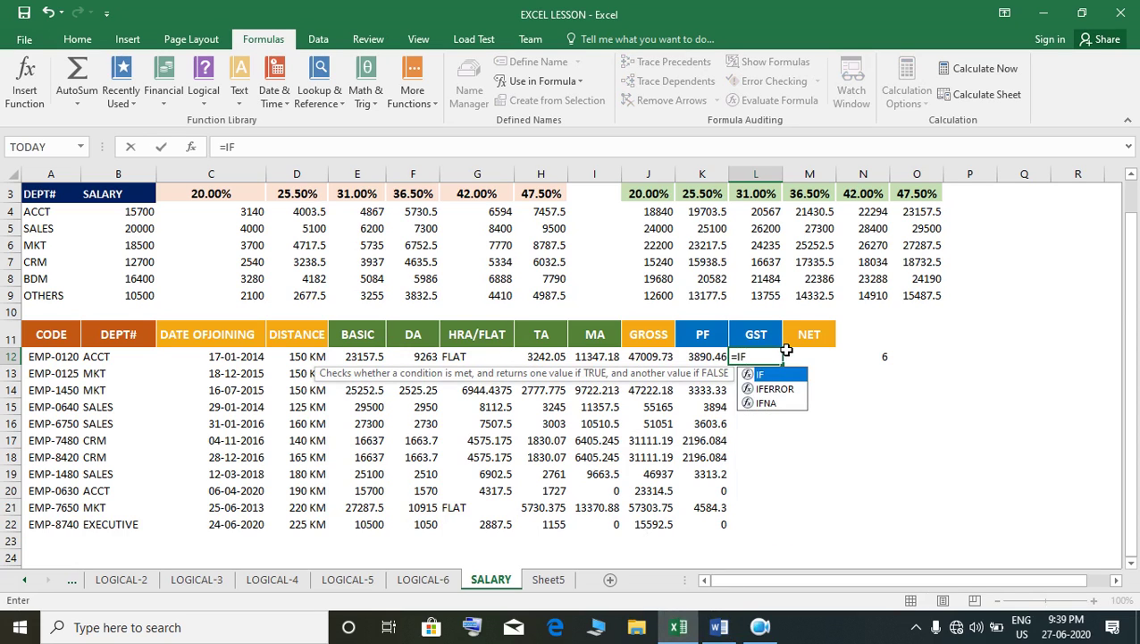
type("(")
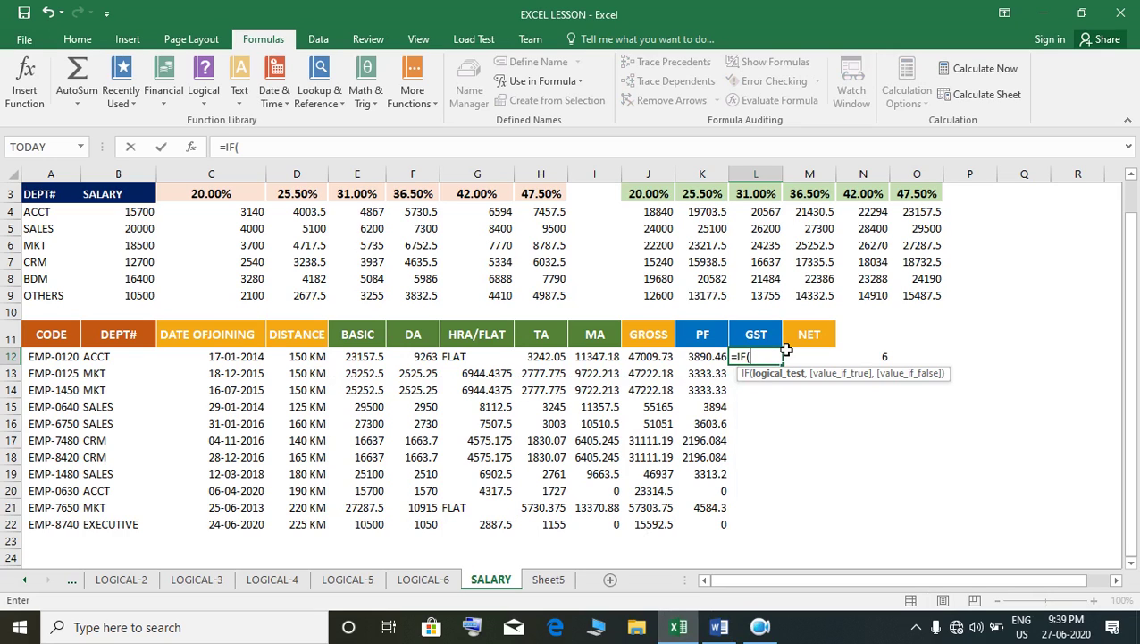
key("Left")
key("Left")
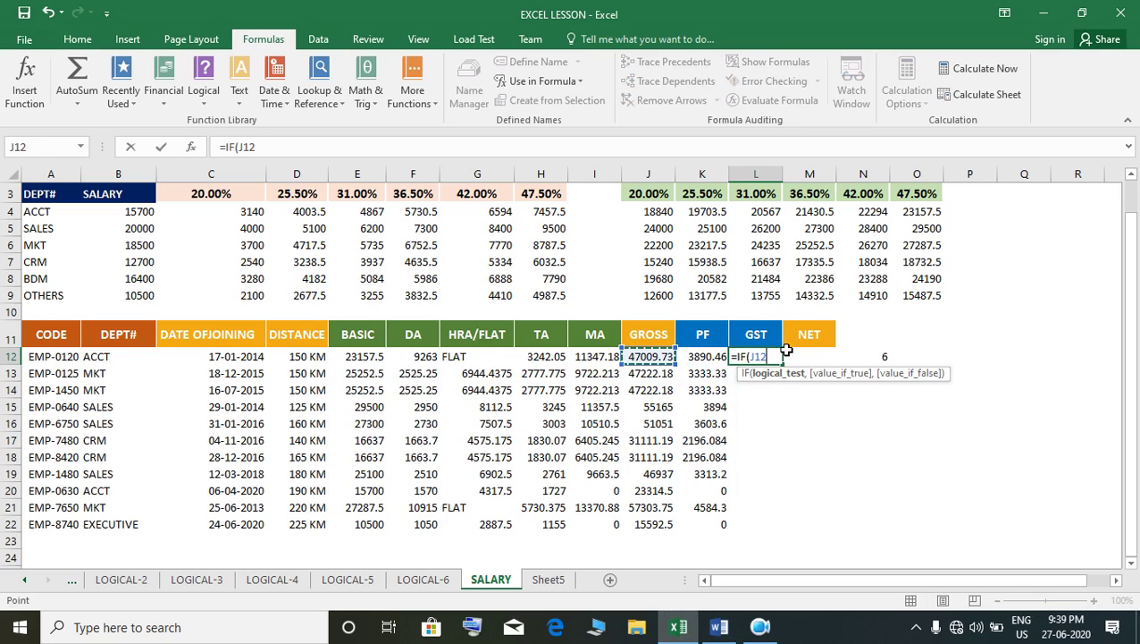
type(">=40000,")
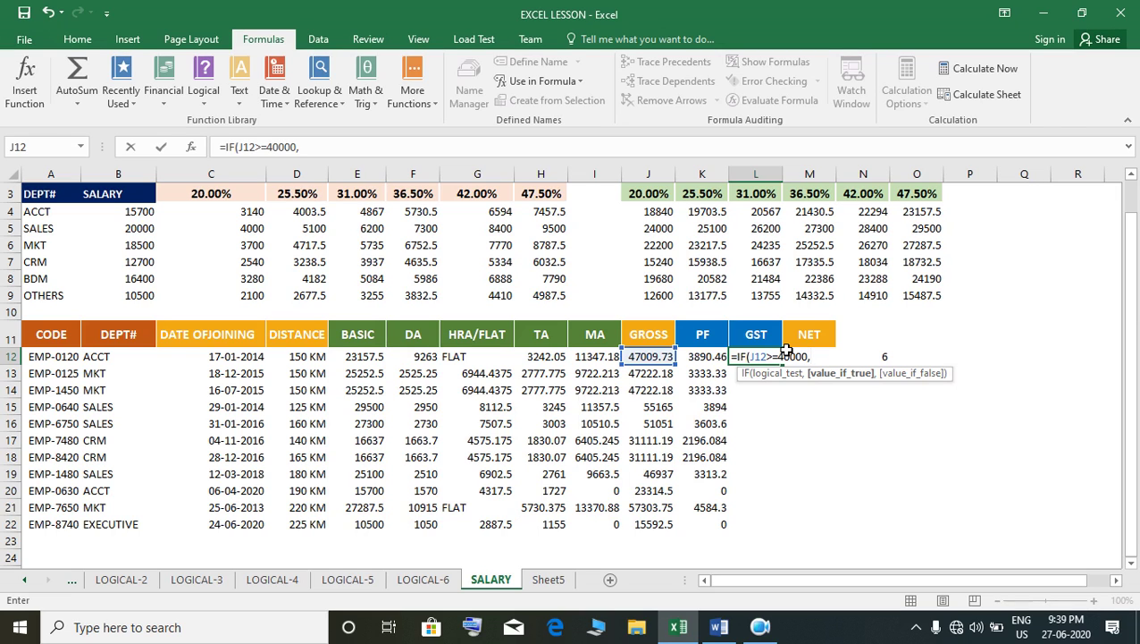
Step: Set J12*18% as the GST formula's value if true, close the bracket, divide by 12, and enter the formula
left_click(654, 360)
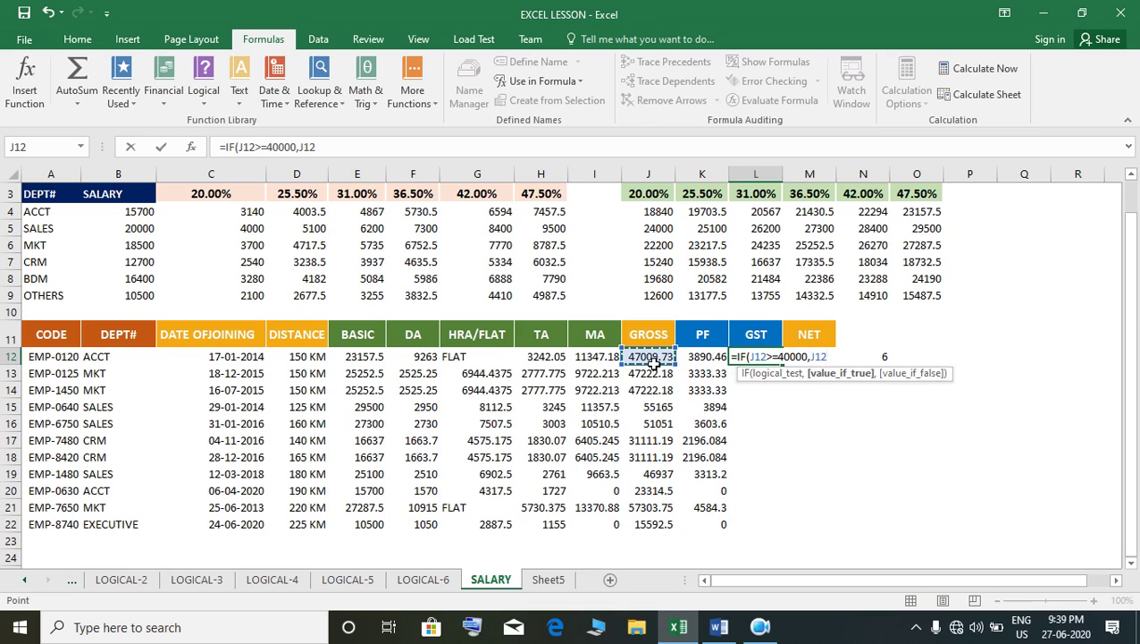
type("*18%")
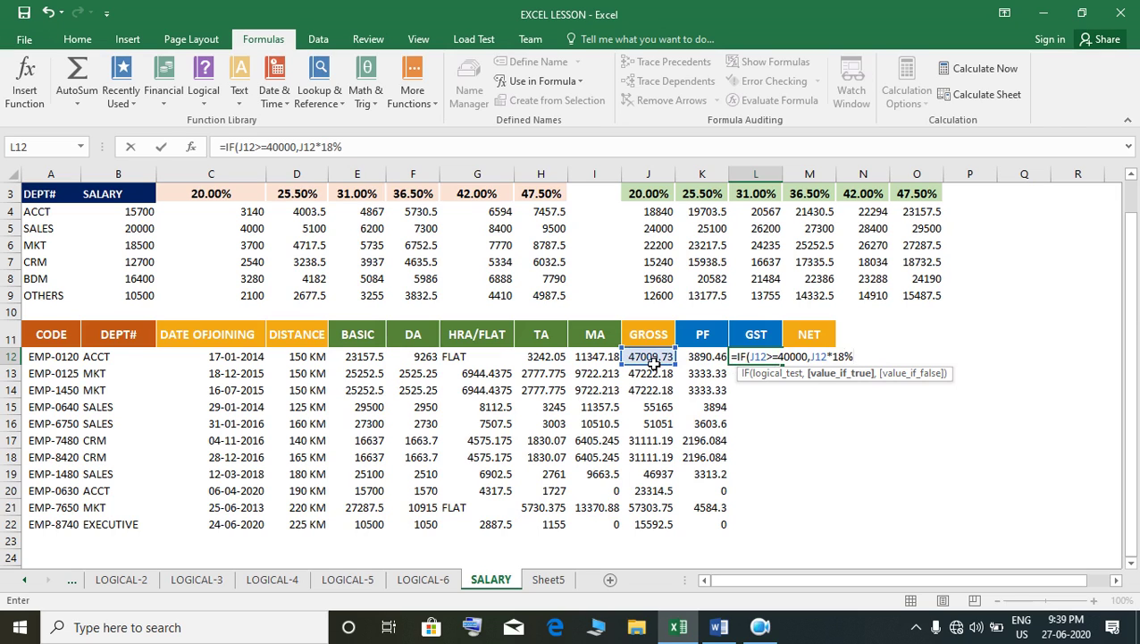
type(")")
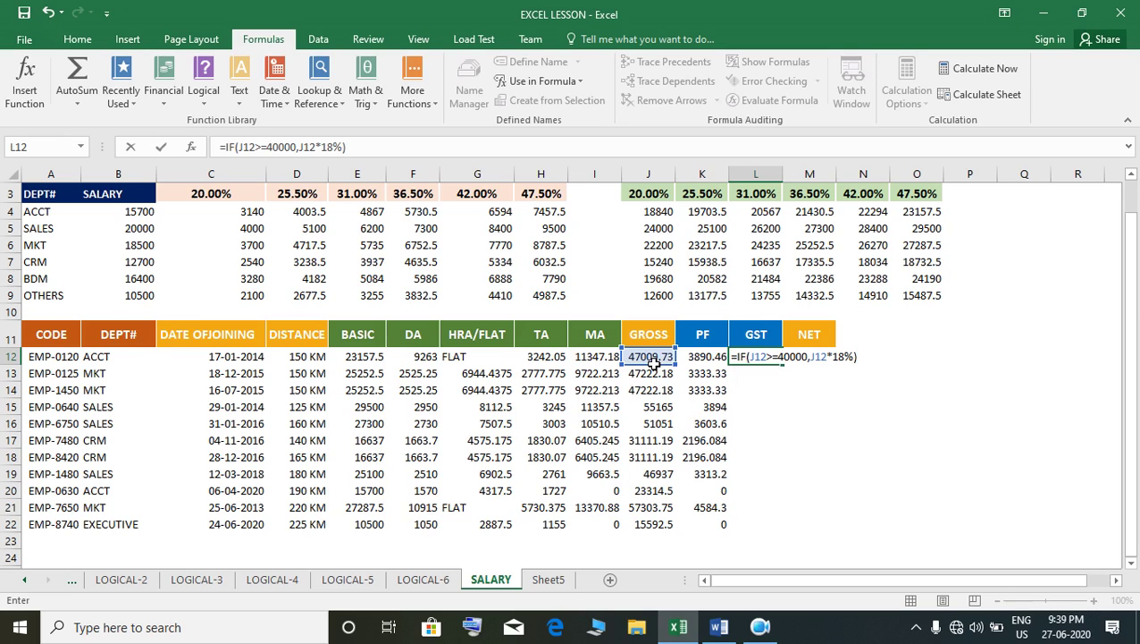
type("/12")
key("Return")
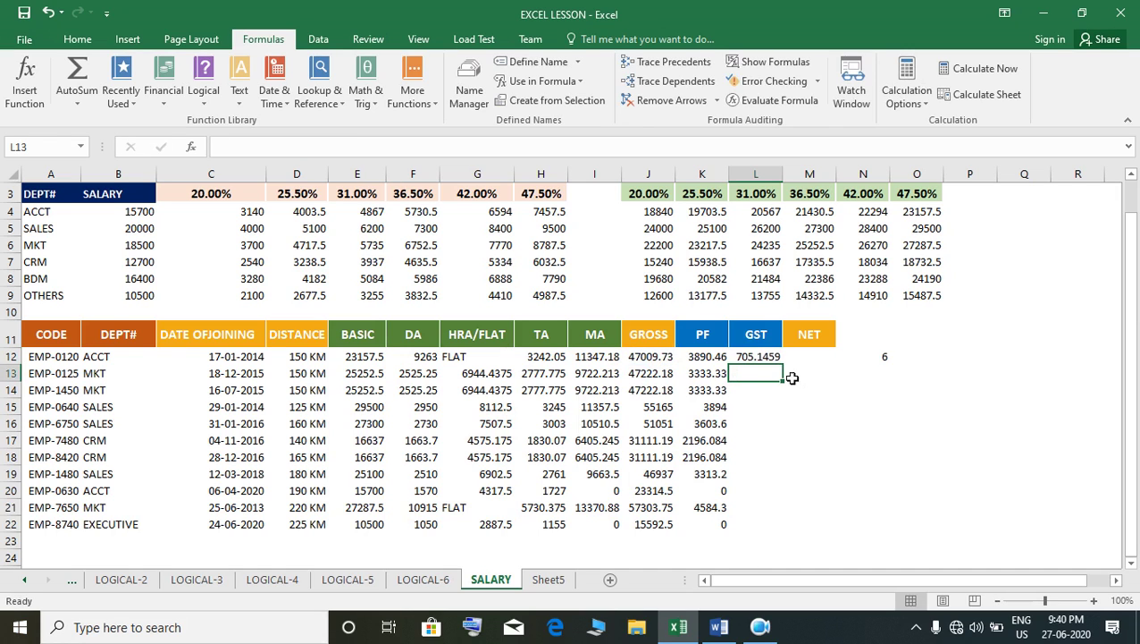
Step: Calculate the first employee's yearly gross in the empty cell P12 with the formula =J12*12
left_click(764, 359)
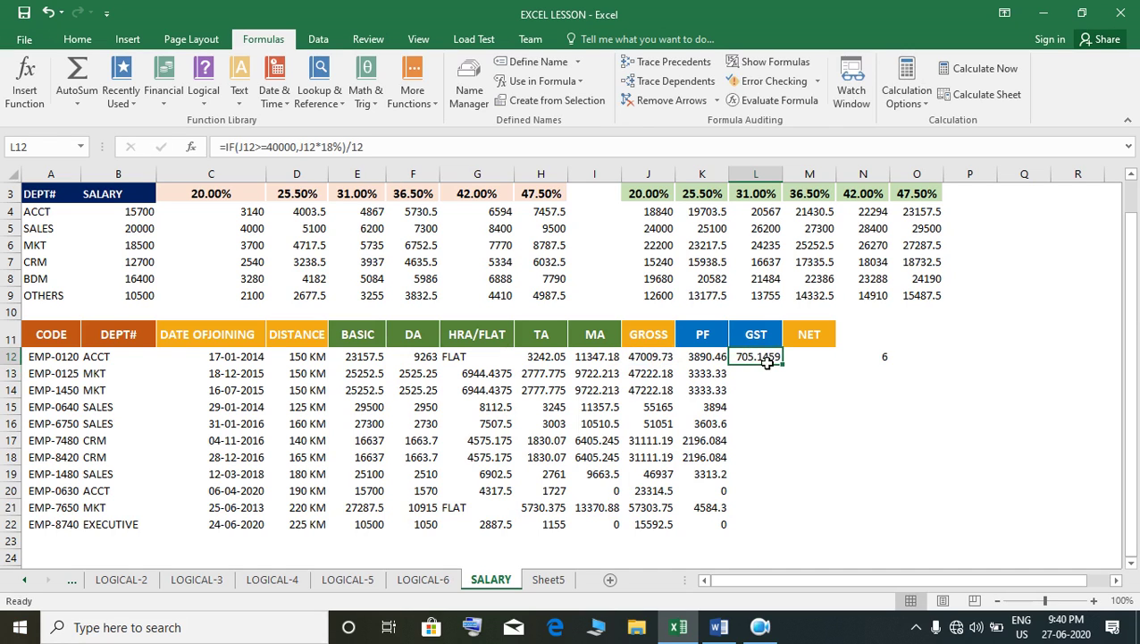
left_click(925, 364)
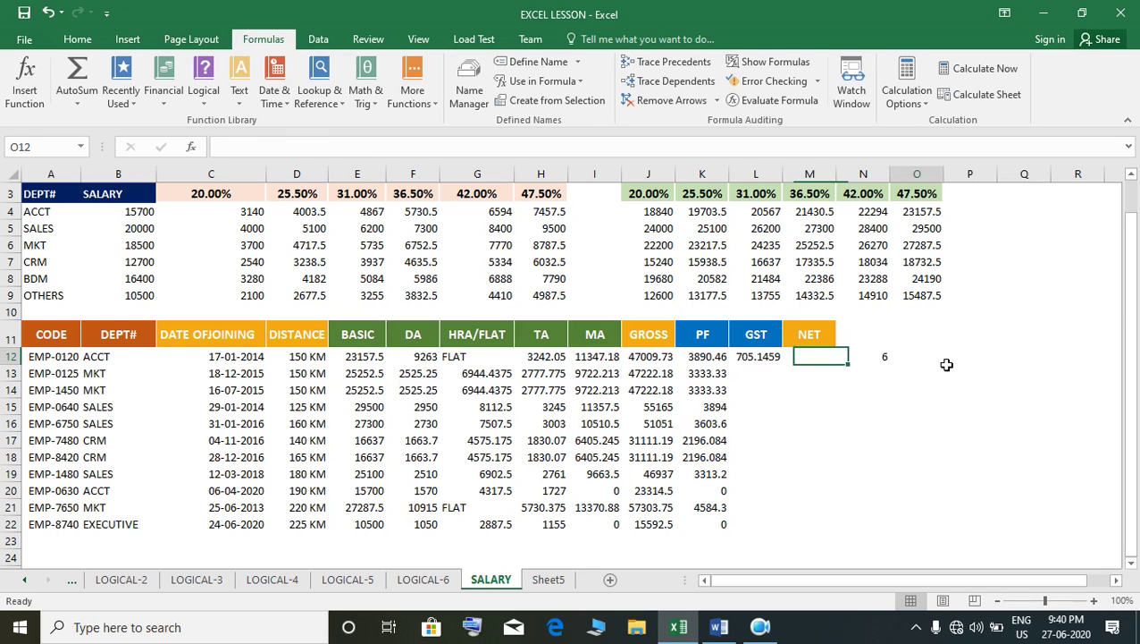
left_click(976, 368)
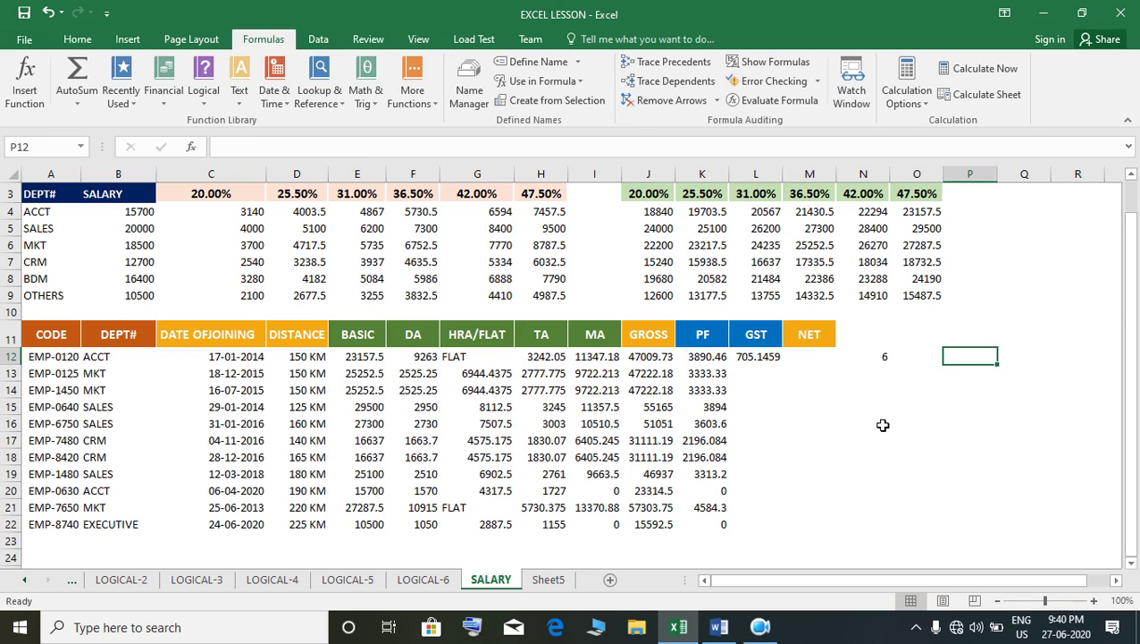
type("\\")
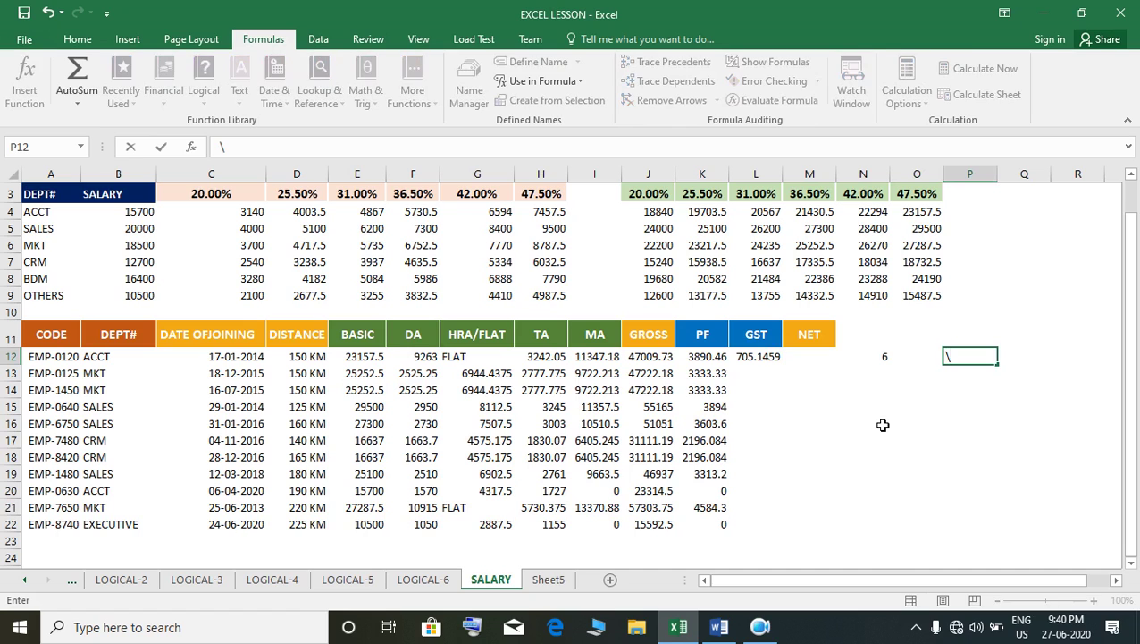
key("BackSpace")
type("=")
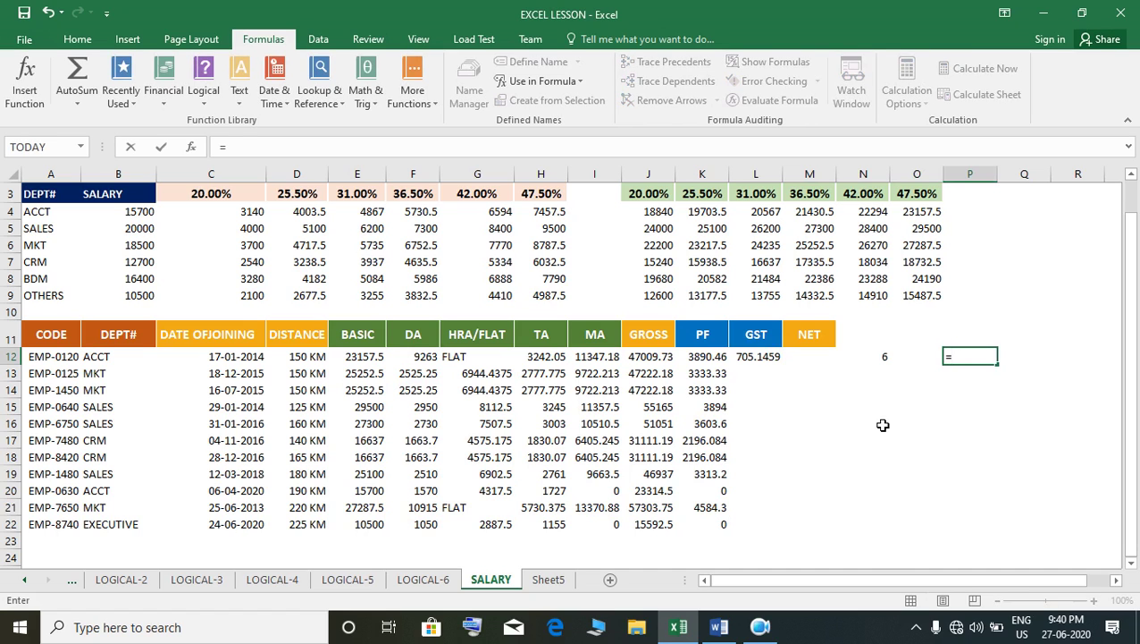
key("Left")
key("Left")
key("Left")
key("Left")
key("Left")
key("Left")
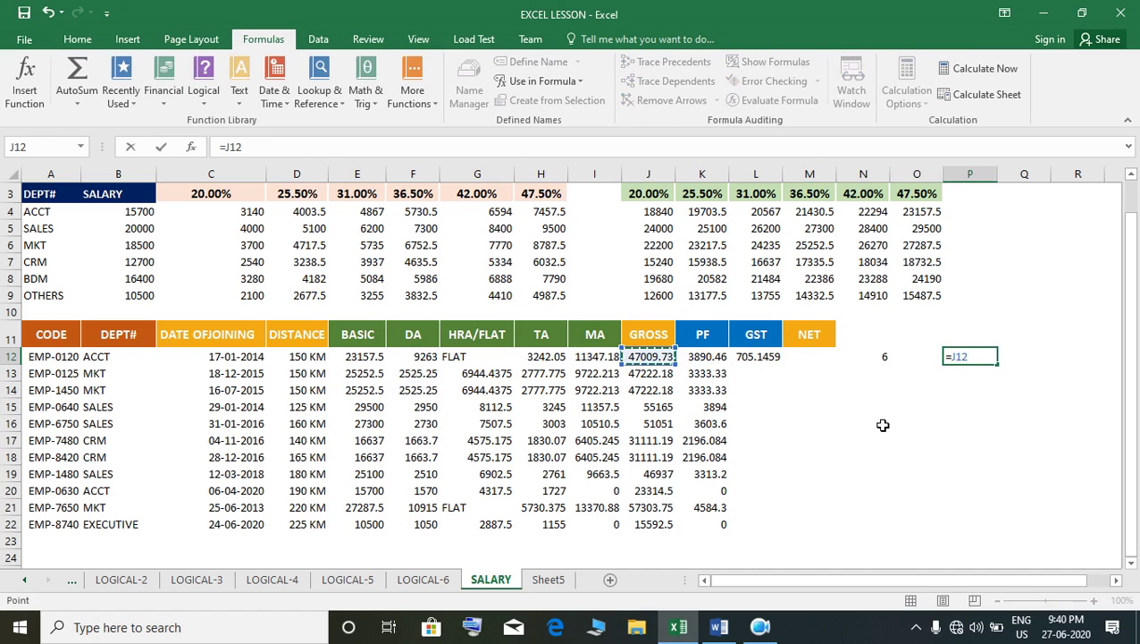
type("*12")
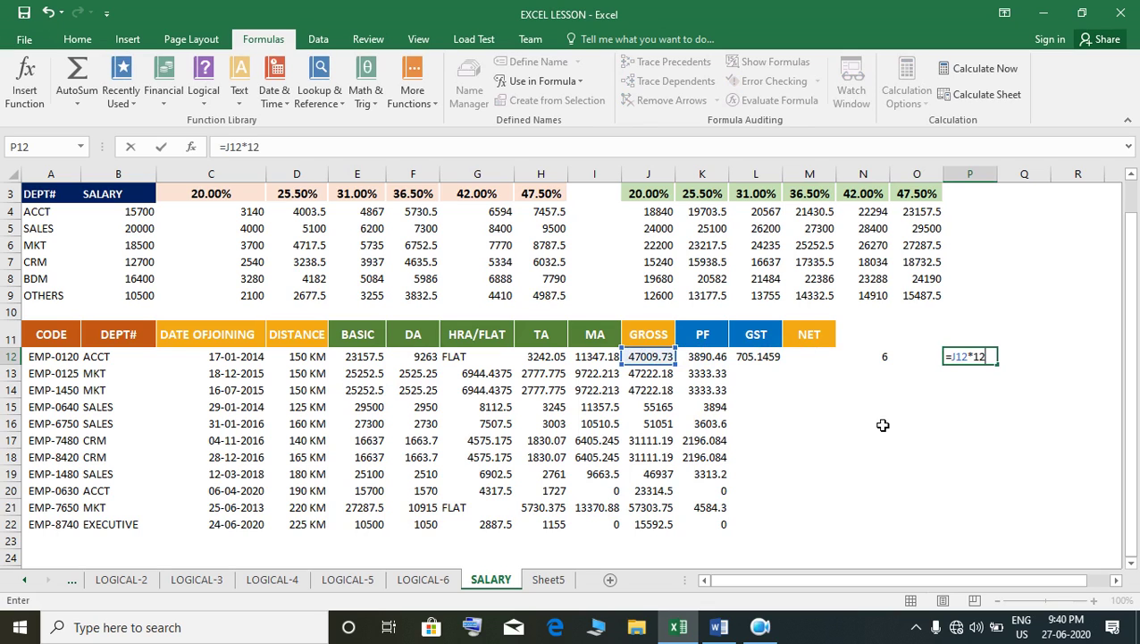
key("Return")
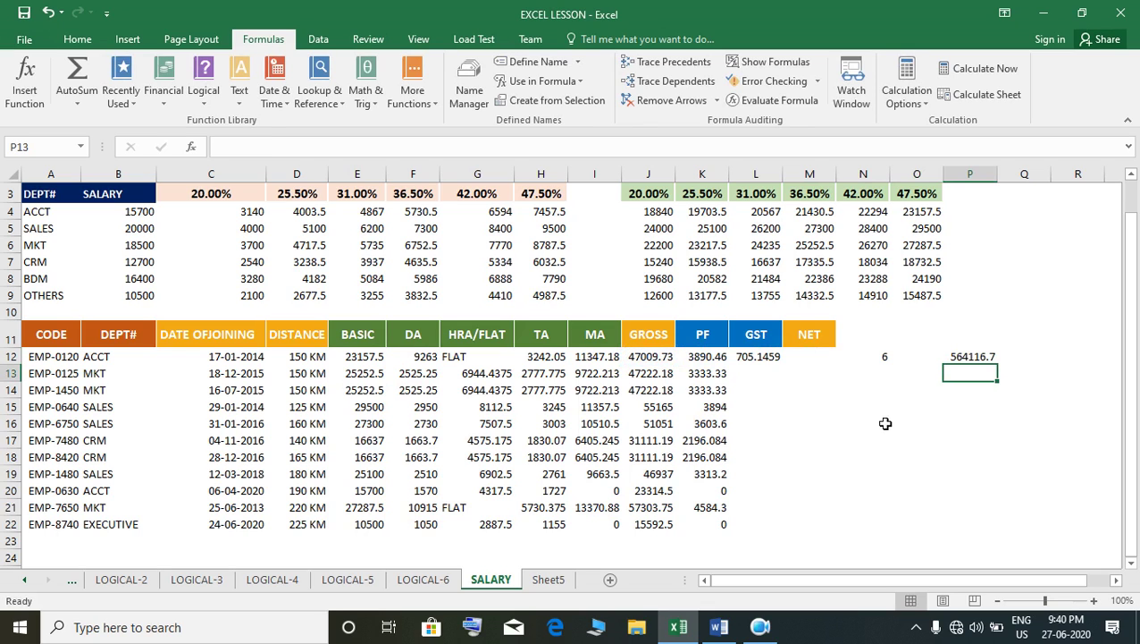
Step: Calculate 18% of the yearly gross in Q12 with the formula =P12*18%
left_click(986, 362)
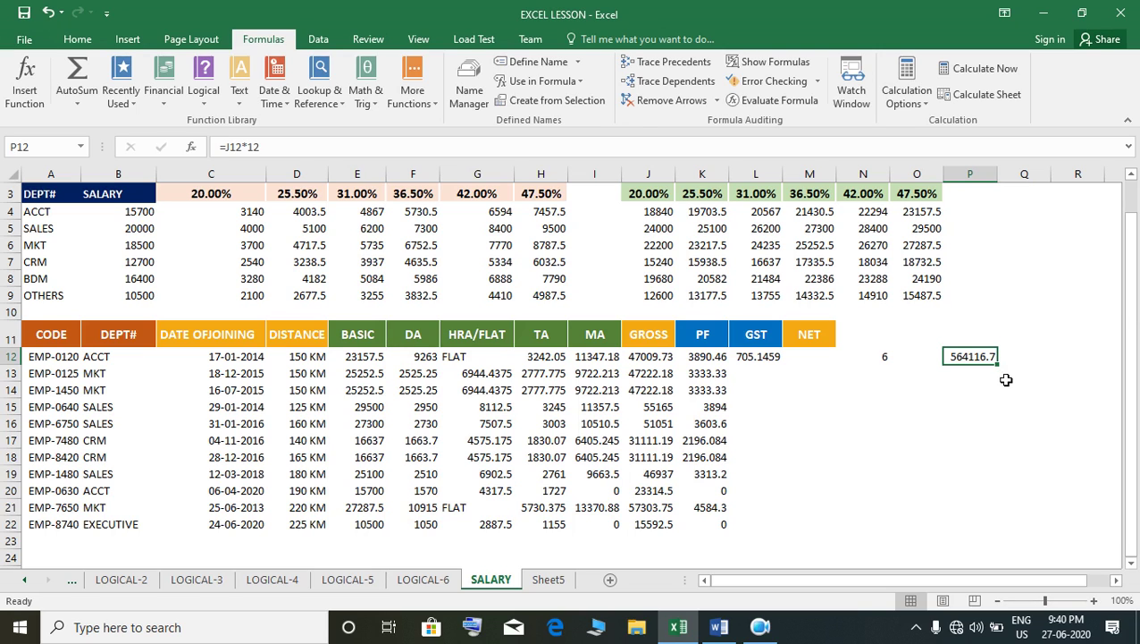
left_click(1020, 362)
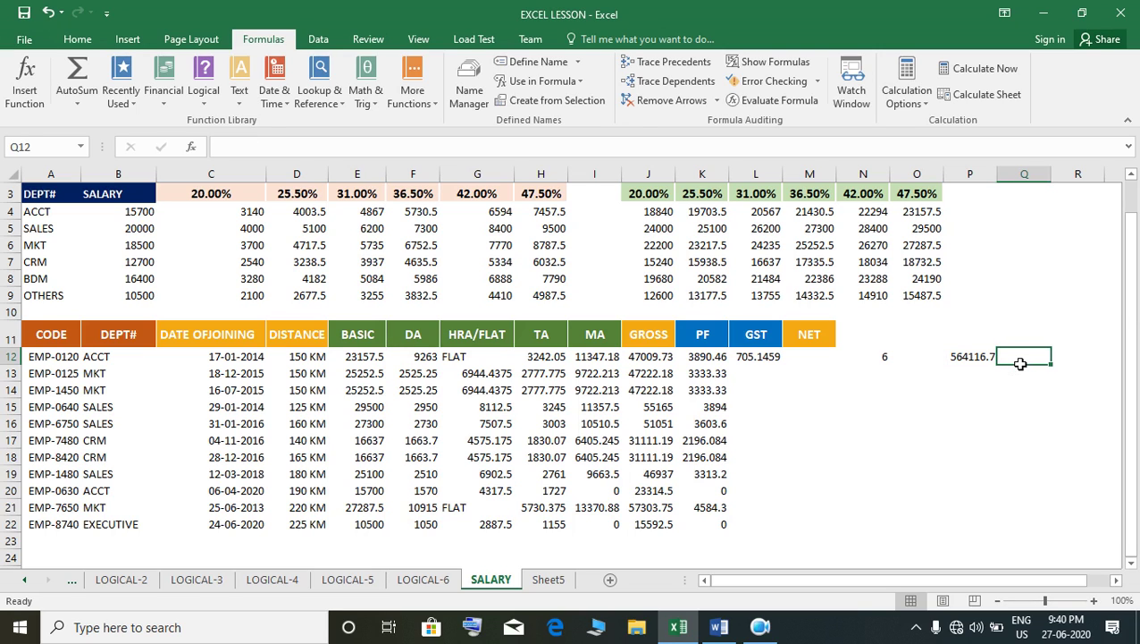
type("=")
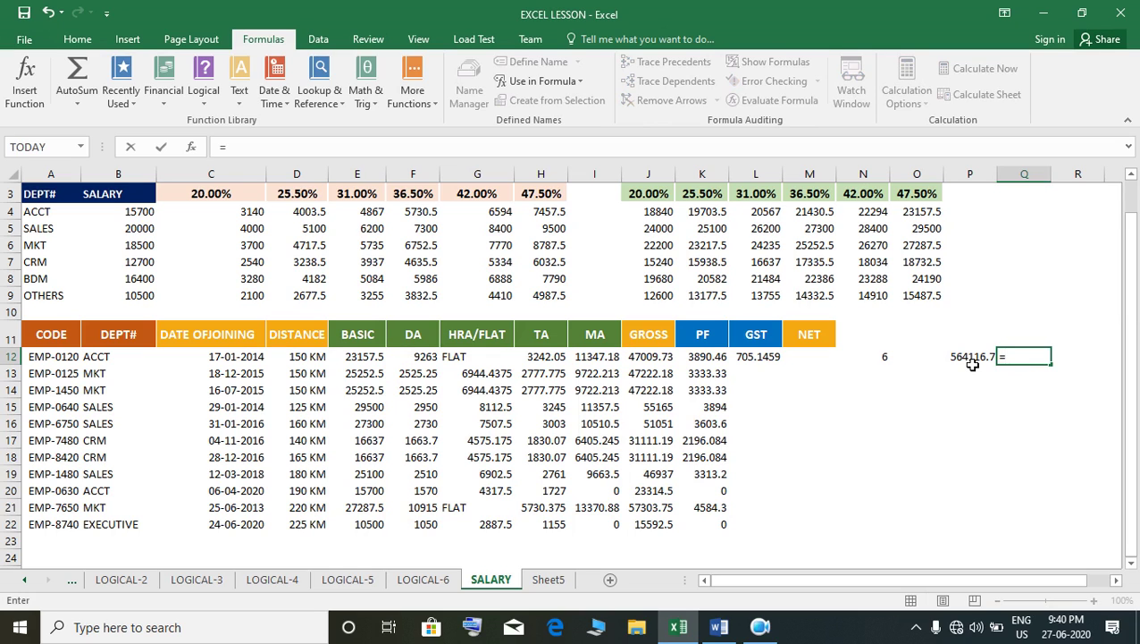
left_click(971, 359)
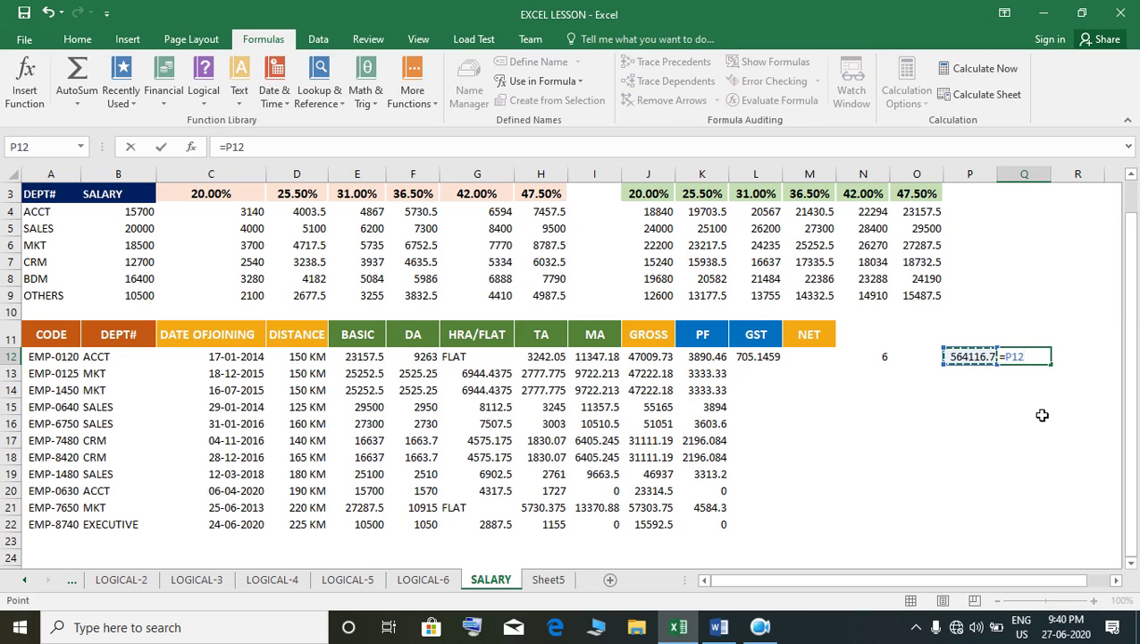
type("*18%")
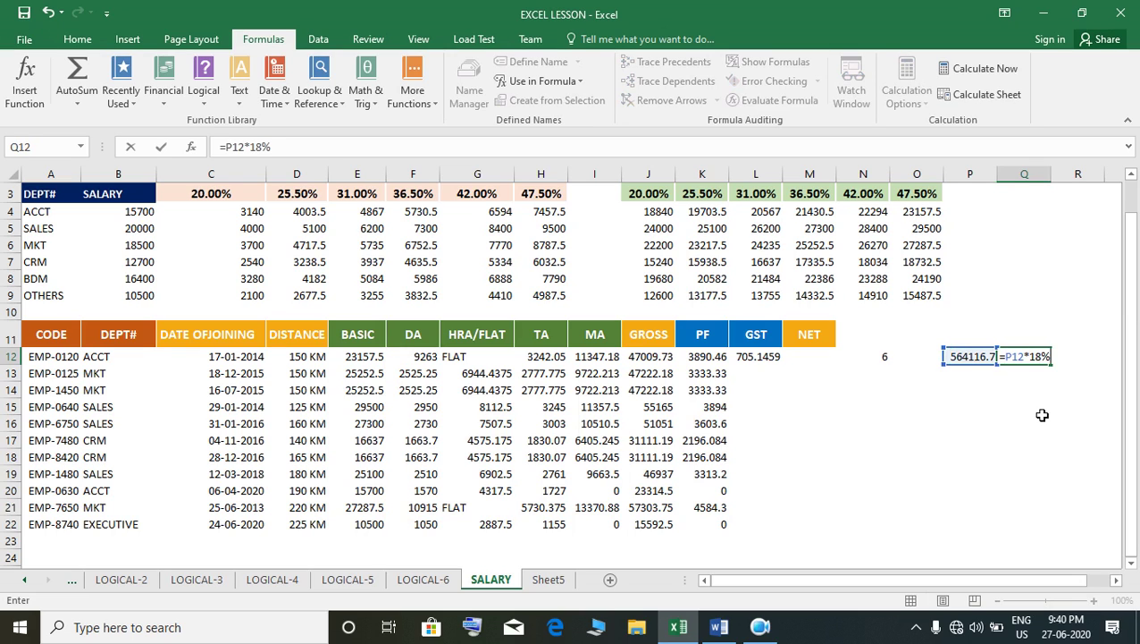
key("Return")
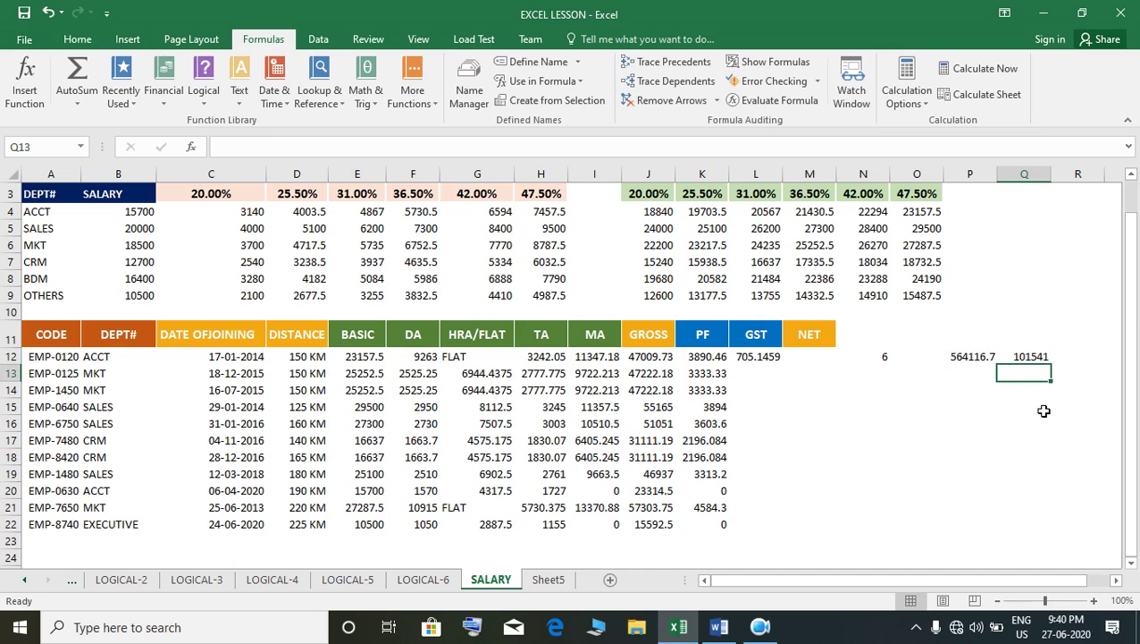
left_click(1034, 360)
left_click(985, 357)
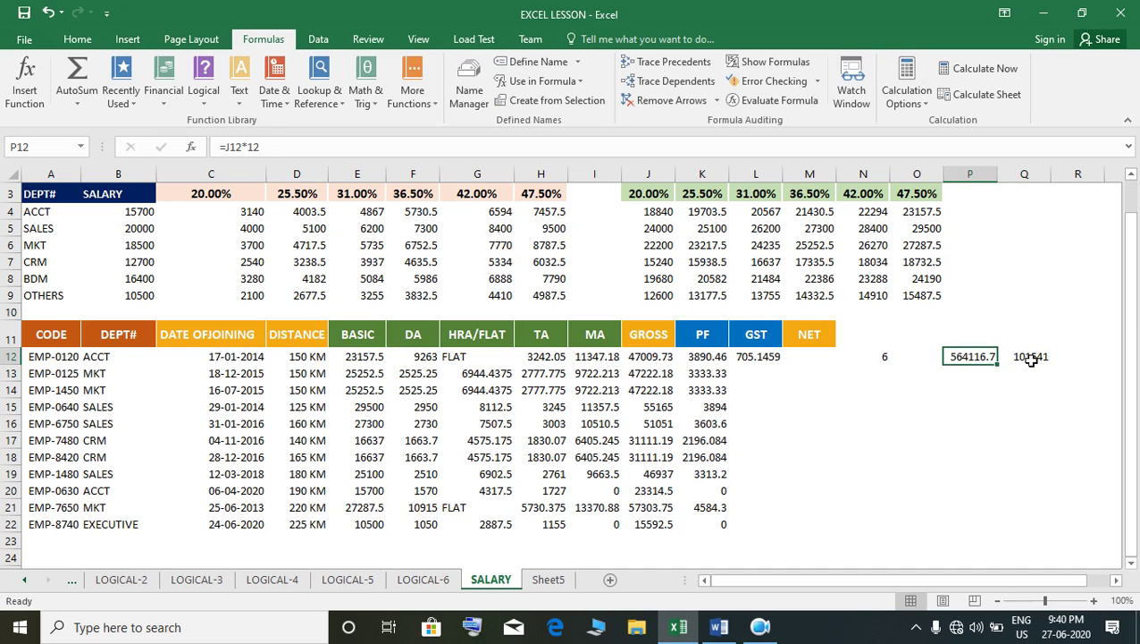
left_click(1032, 359)
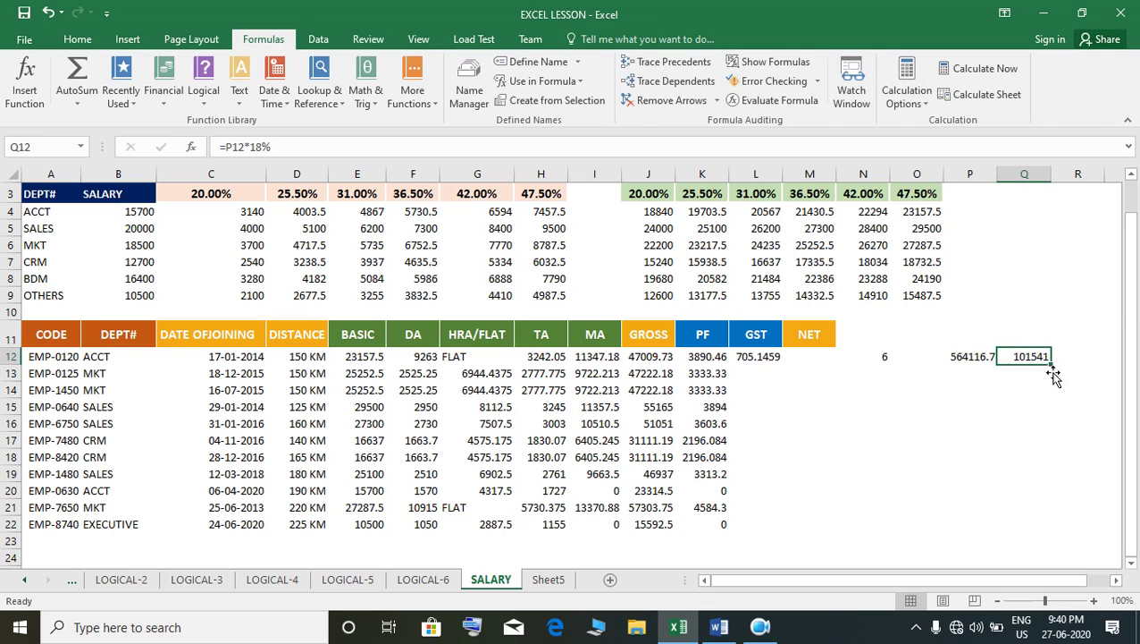
Step: Calculate the monthly share of the yearly GST in Q14 with =Q12/12, and reselect the GST cell L12
left_click(1037, 396)
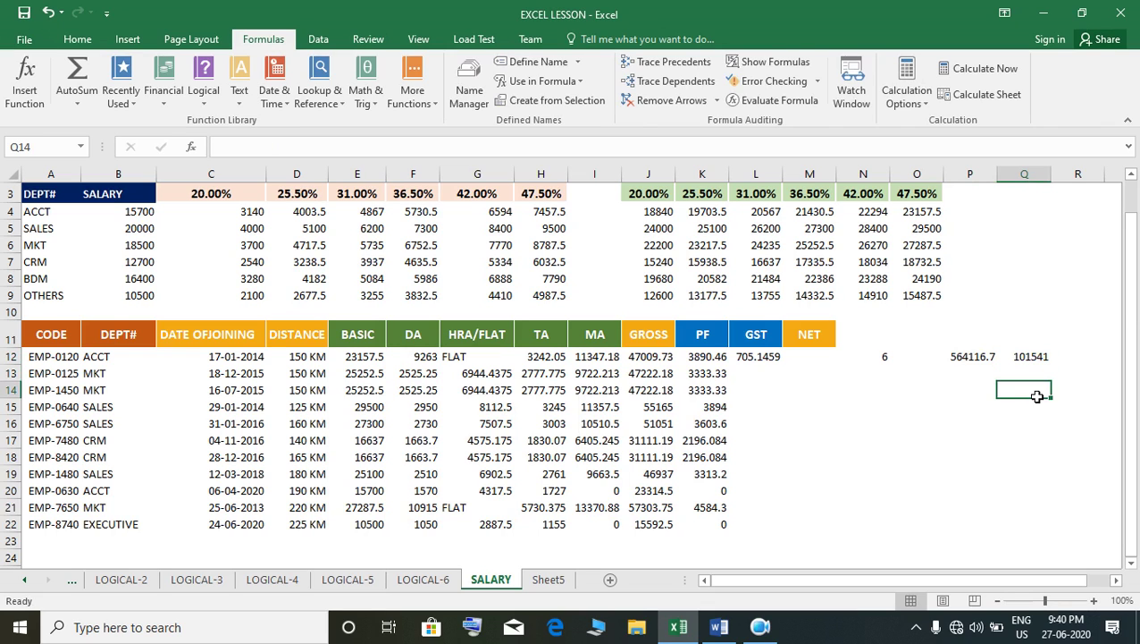
type("=")
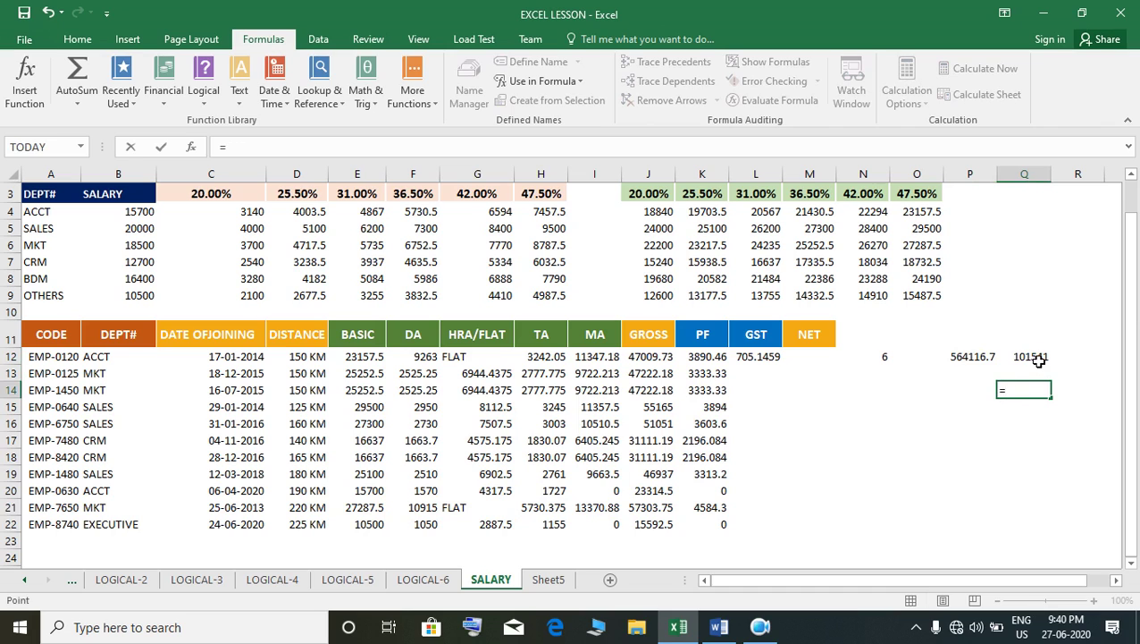
left_click(1038, 358)
type("/")
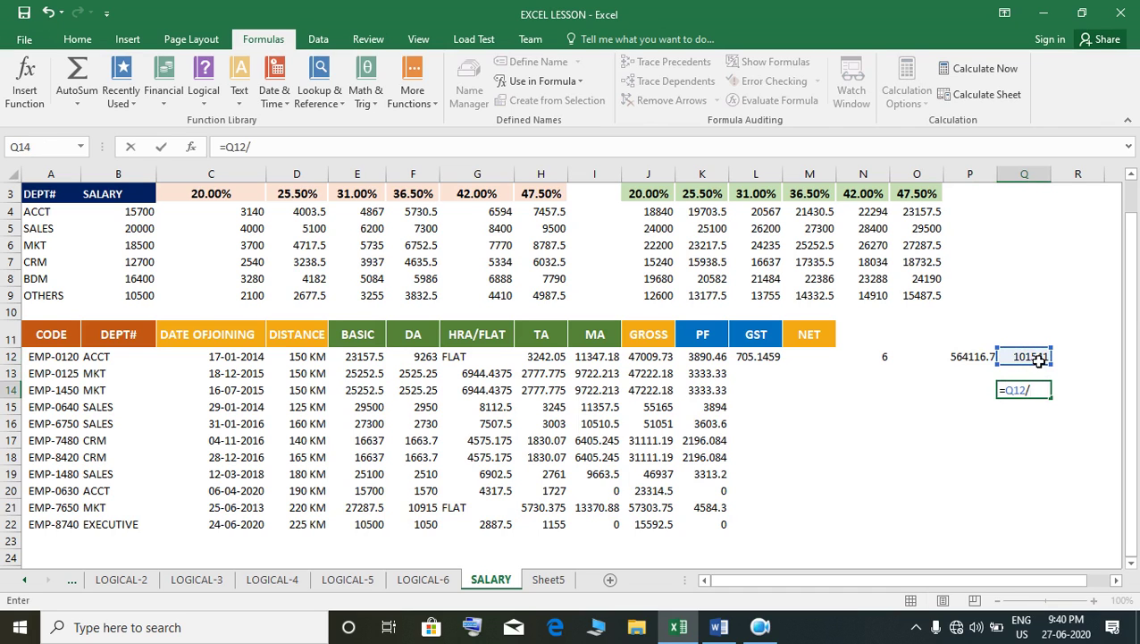
type("12")
key("Return")
left_click(1044, 396)
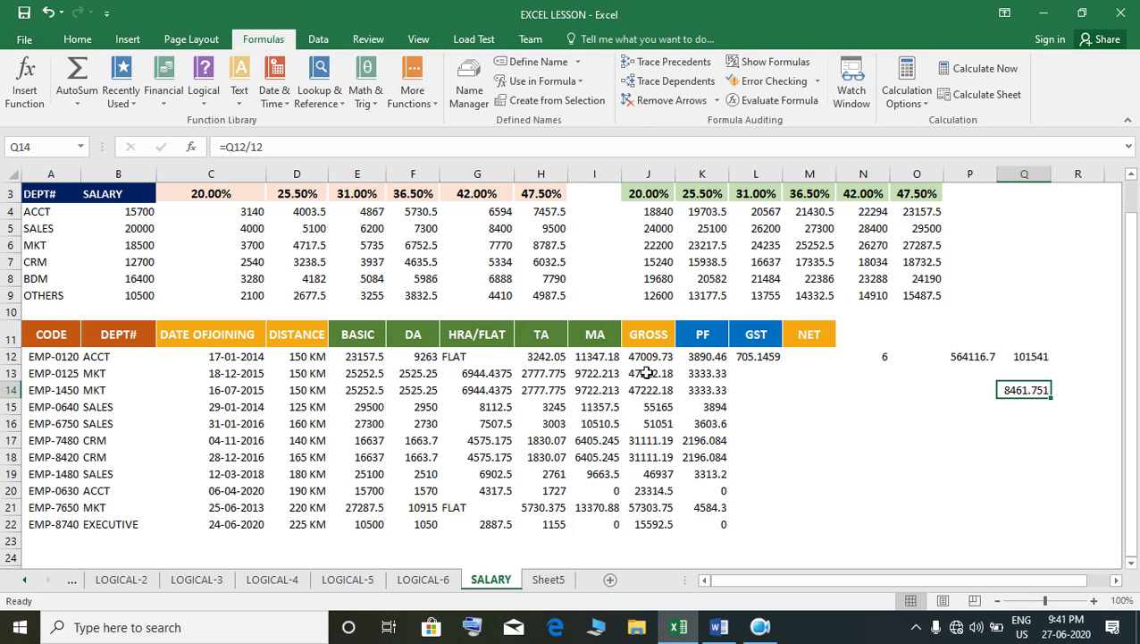
left_click(769, 365)
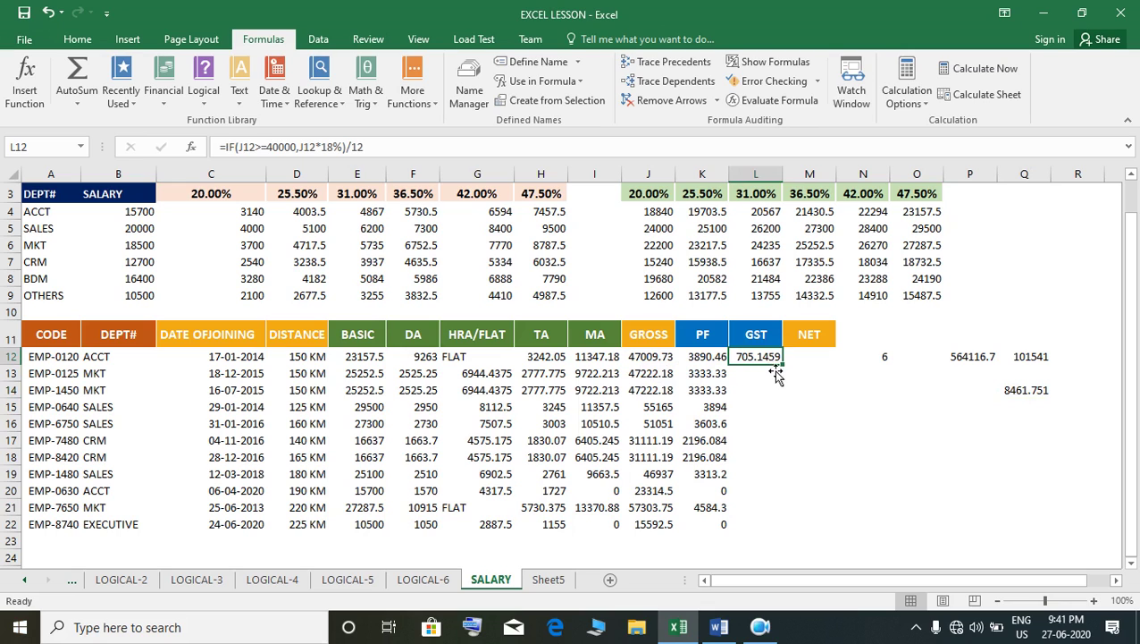
Step: Calculate twelve months of the first employee's GST in Q17 with the formula =L12*12, and reselect that cell
left_click(1042, 440)
type("=")
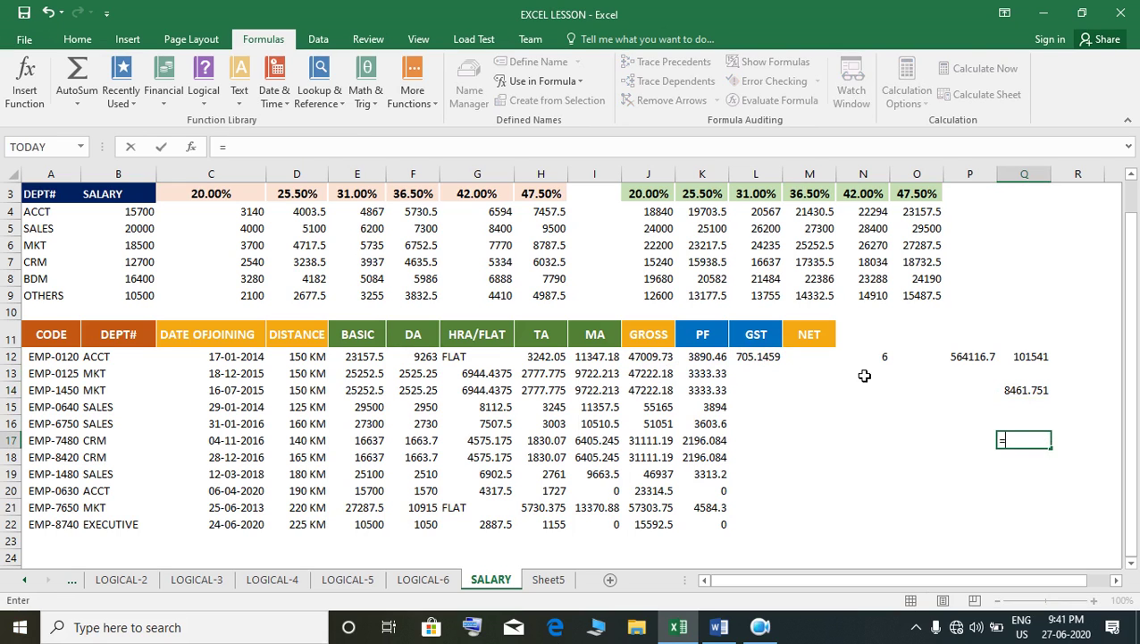
left_click(759, 358)
type("*")
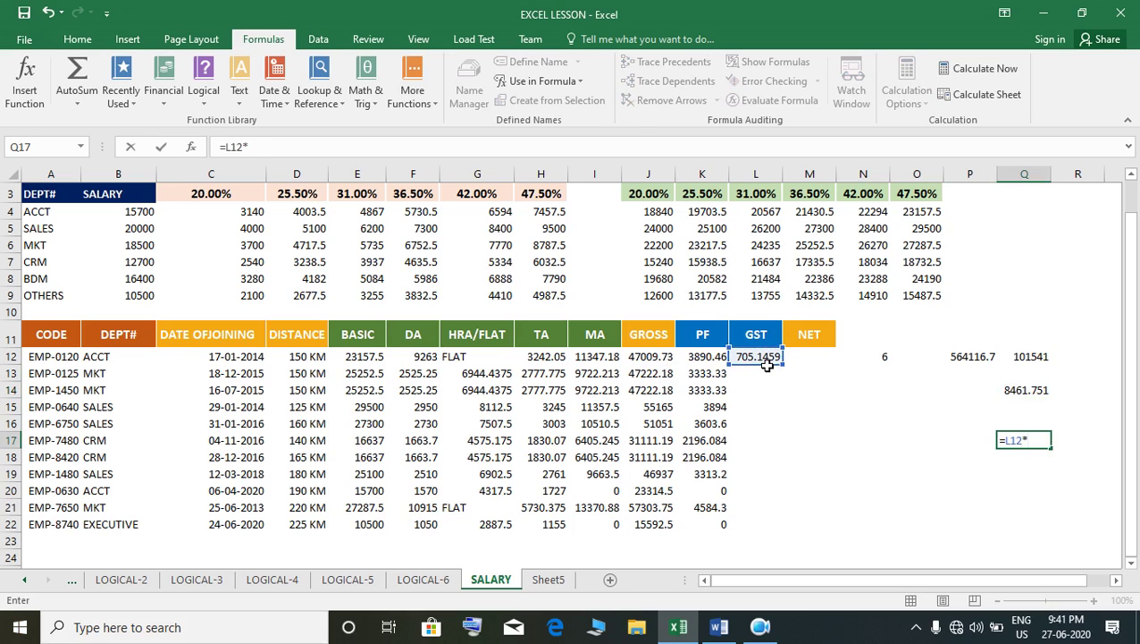
type("12")
key("Return")
left_click(1032, 442)
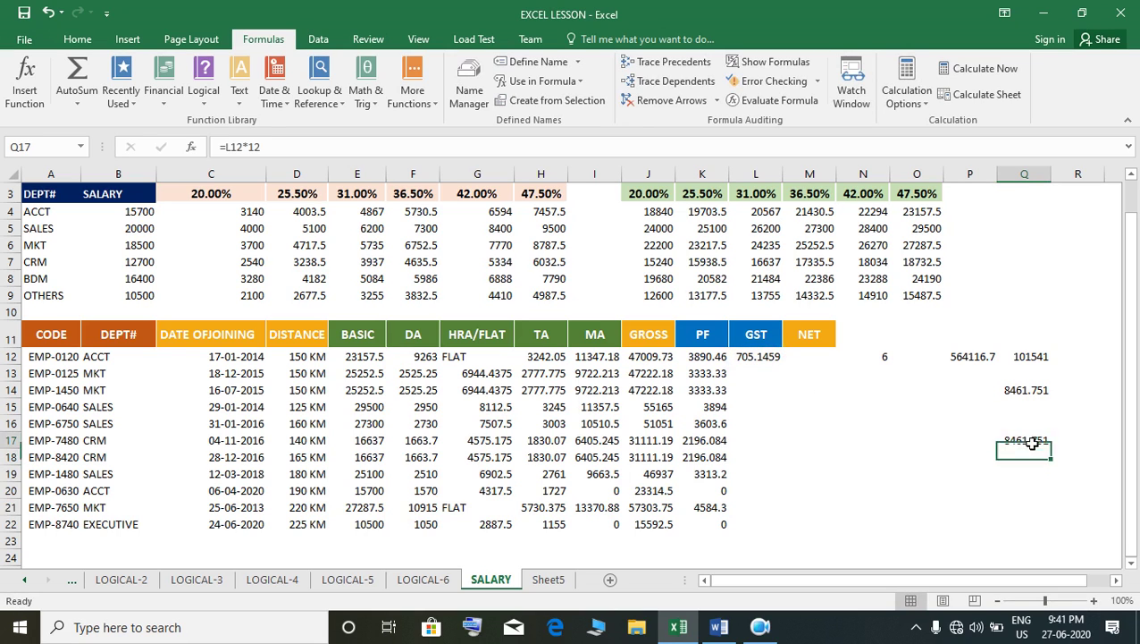
Step: Compare the monthly GST share in Q14 with the twelve-month GST result in Q17, including their formulas
left_click(1035, 394)
left_click(1045, 444)
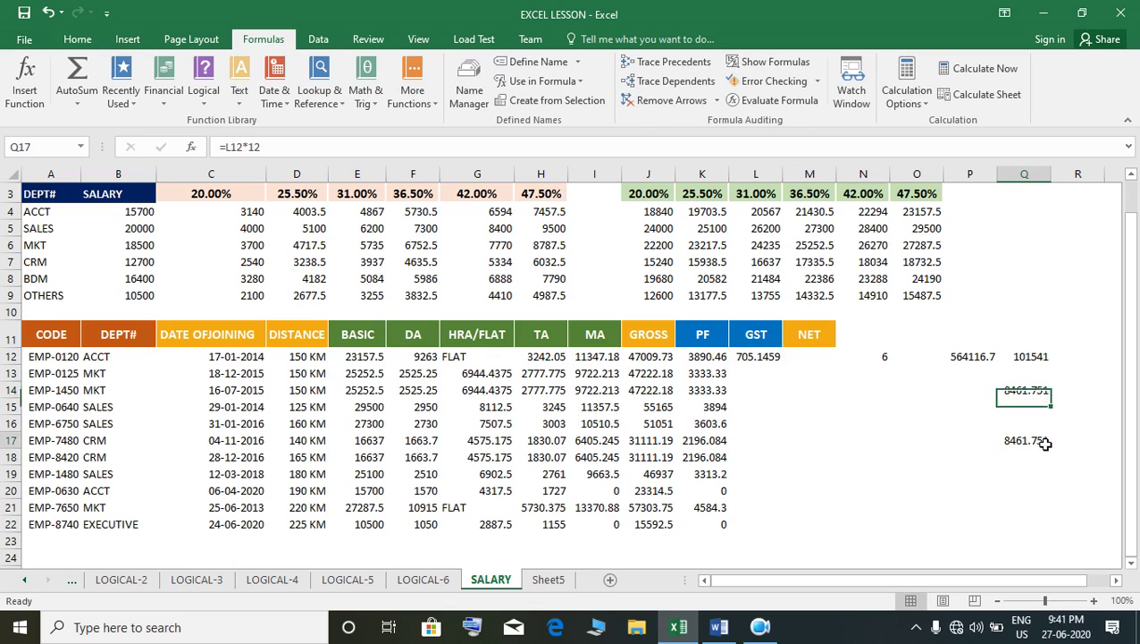
left_click(1026, 397)
left_click(1032, 440)
left_click(1027, 393)
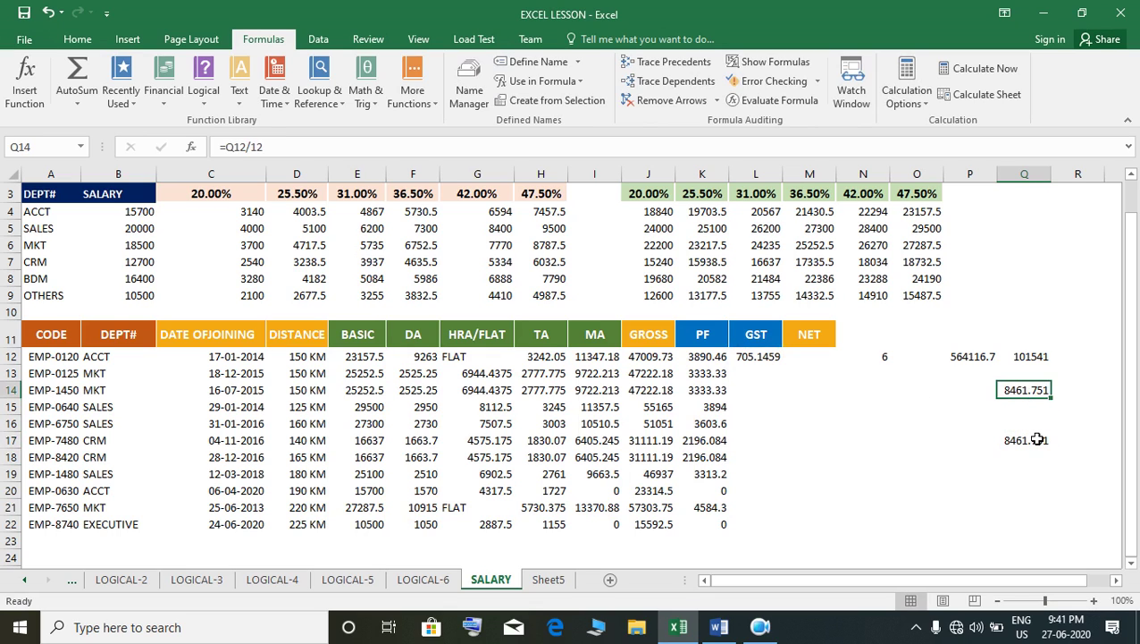
left_click(1037, 439)
left_click(1028, 392)
left_click(1033, 440)
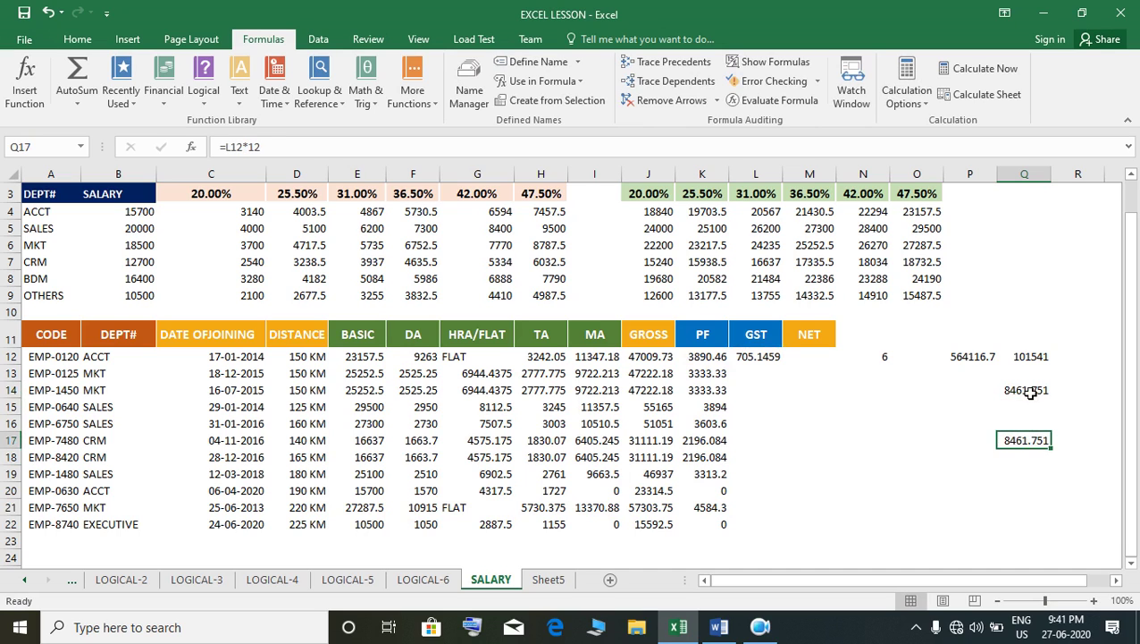
left_click(1031, 393)
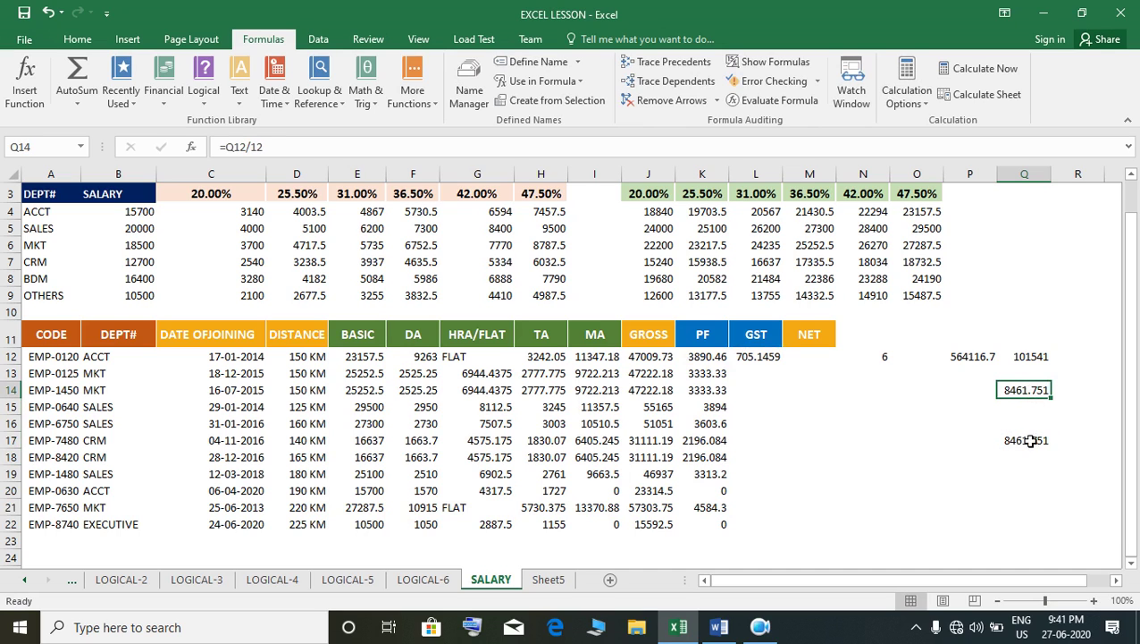
left_click(1030, 439)
left_click(1028, 393)
left_click(1031, 442)
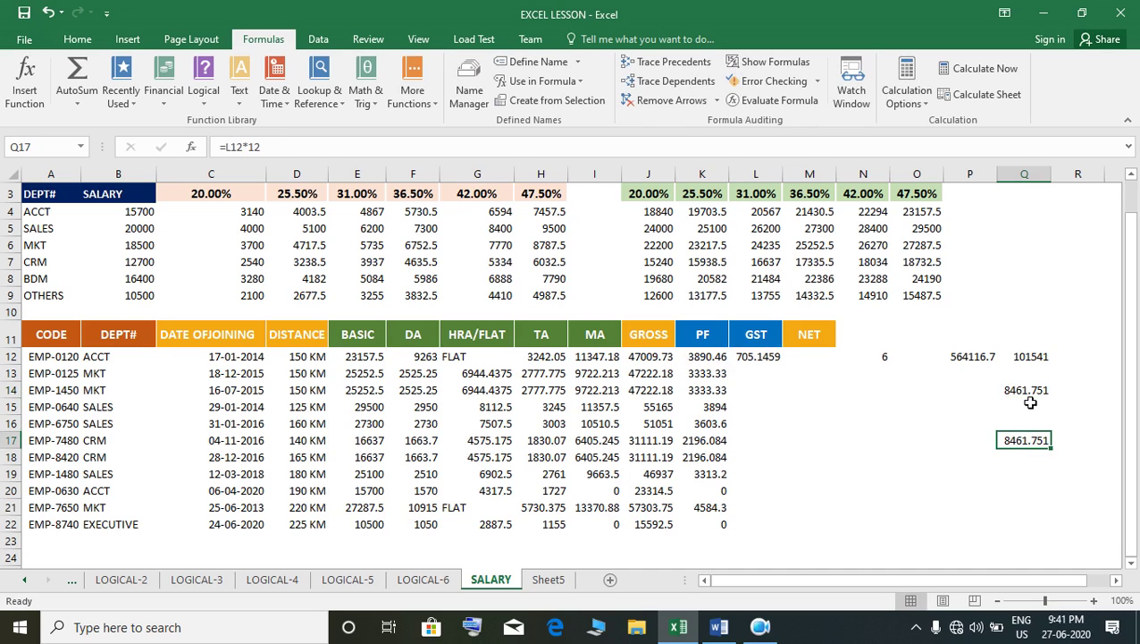
left_click(1027, 393)
left_click(1032, 441)
left_click(1031, 393)
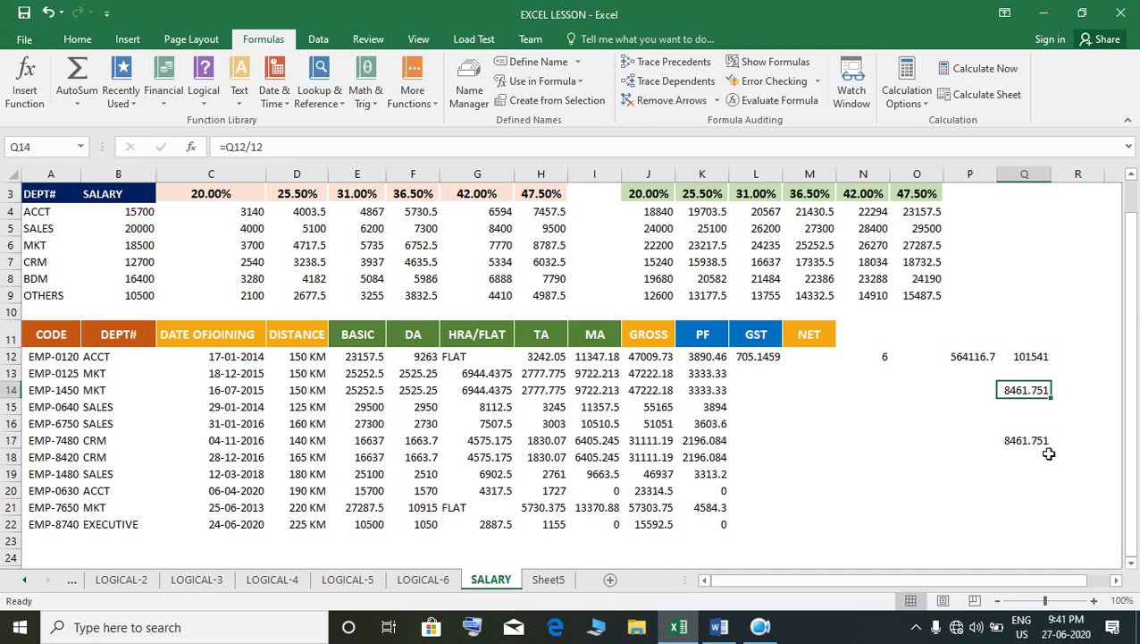
left_click(1036, 441)
left_click(1032, 393)
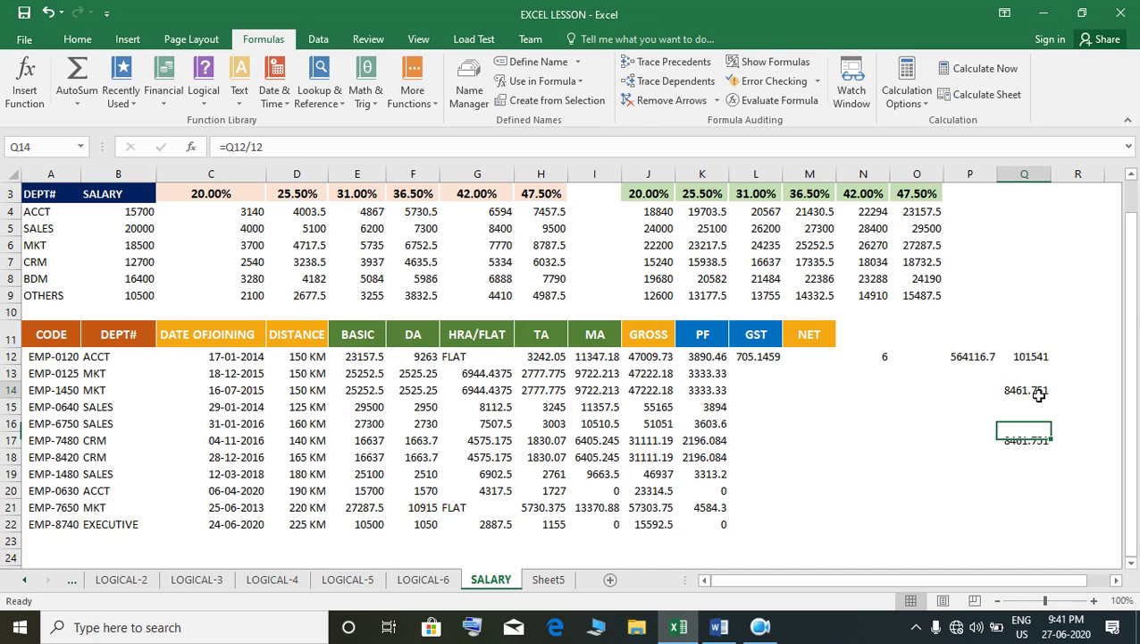
left_click(1038, 440)
left_click(1028, 392)
left_click(1043, 442)
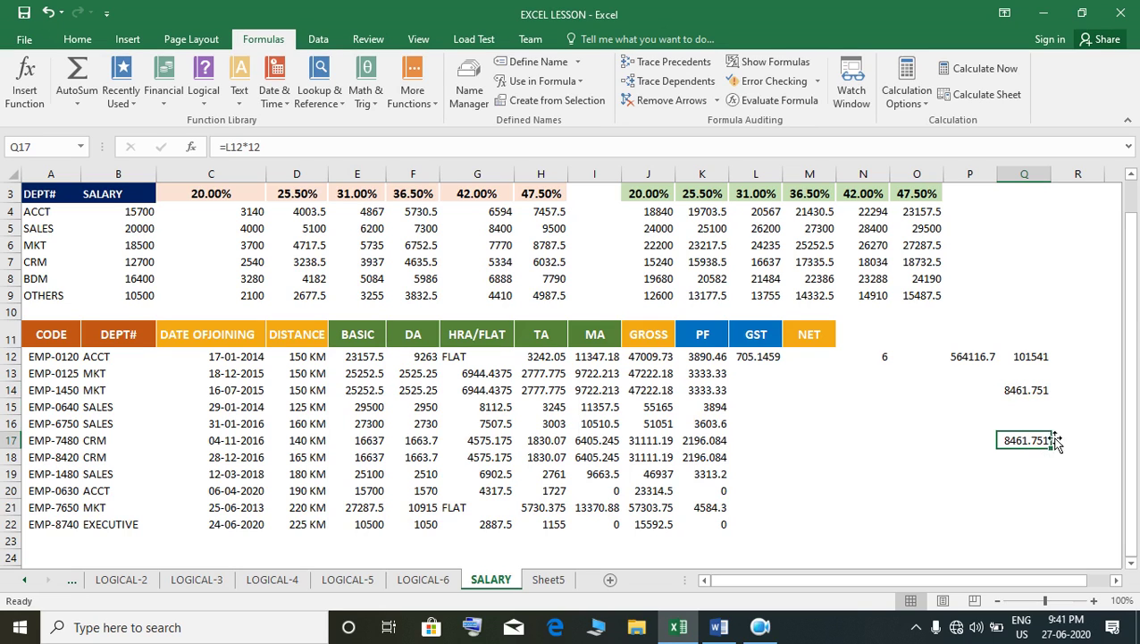
left_click(1032, 397)
left_click(1043, 444)
Step: Clear the check calculations in columns P and Q, and recalculate the yearly gross in P12 with =J12*12
mouse_move(970, 359)
left_mouse_down()
mouse_move(1015, 374)
mouse_move(1052, 444)
mouse_move(988, 407)
mouse_move(964, 362)
left_mouse_up()
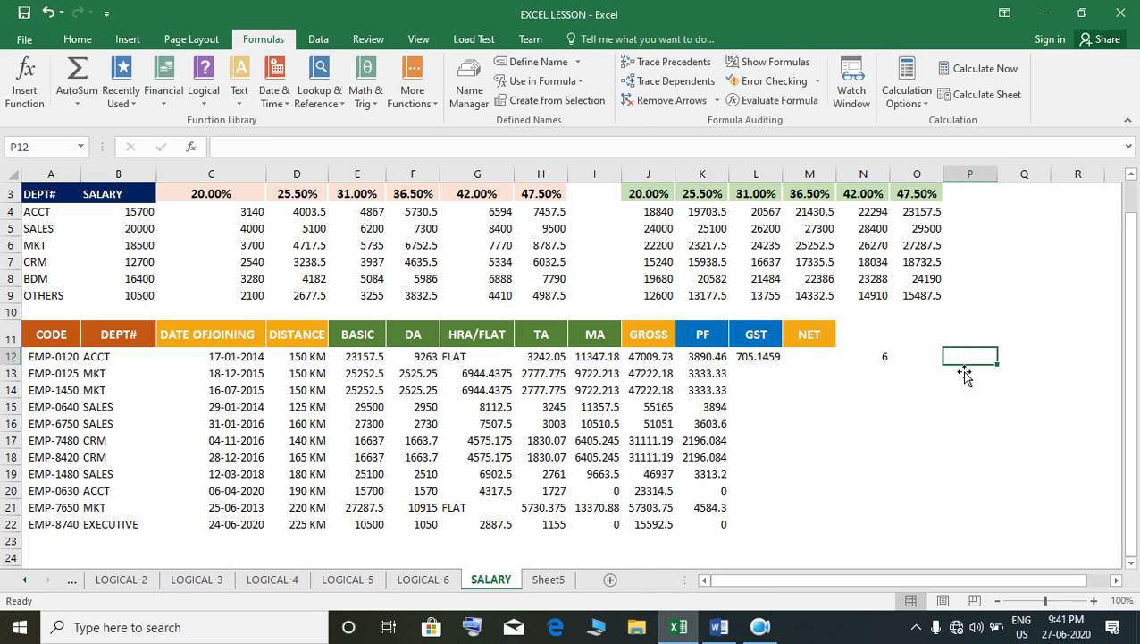
type("=")
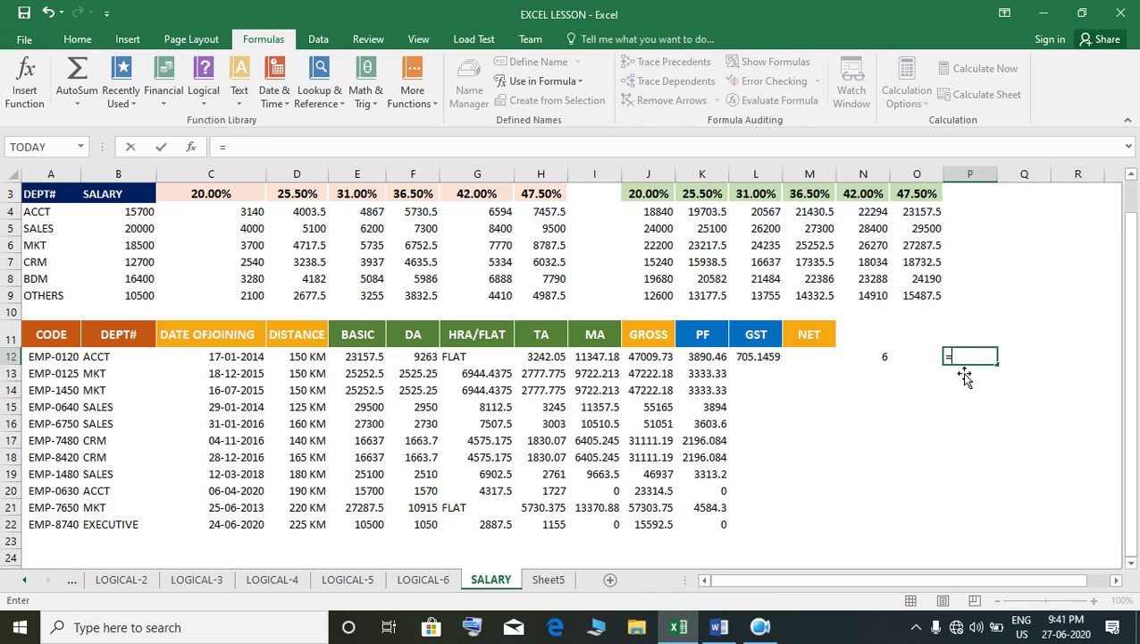
left_click(659, 358)
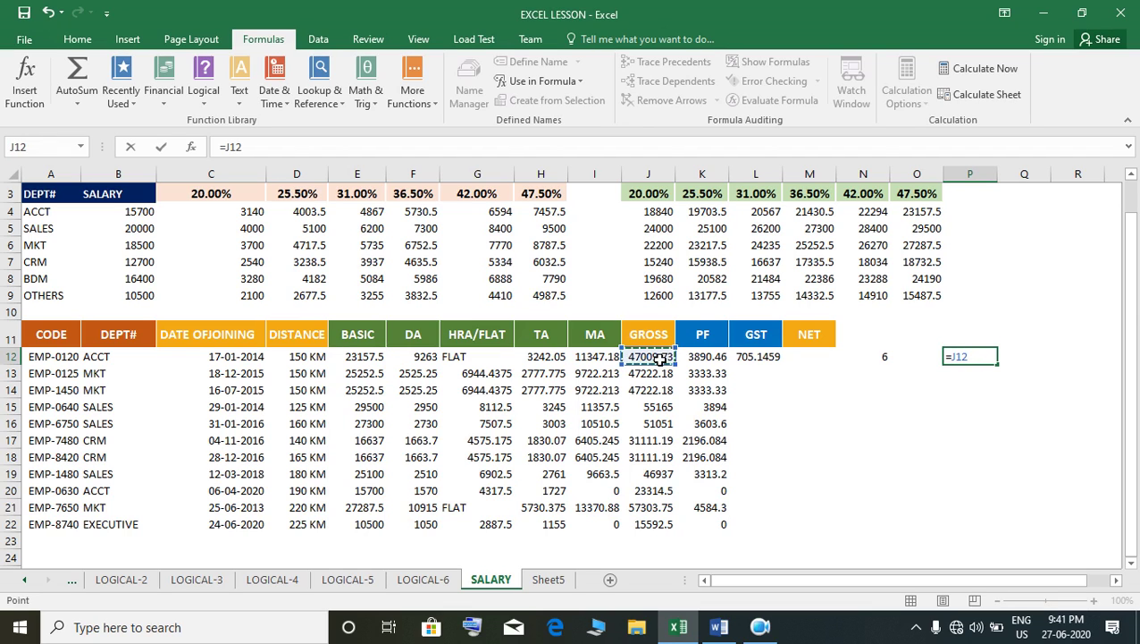
type("*12")
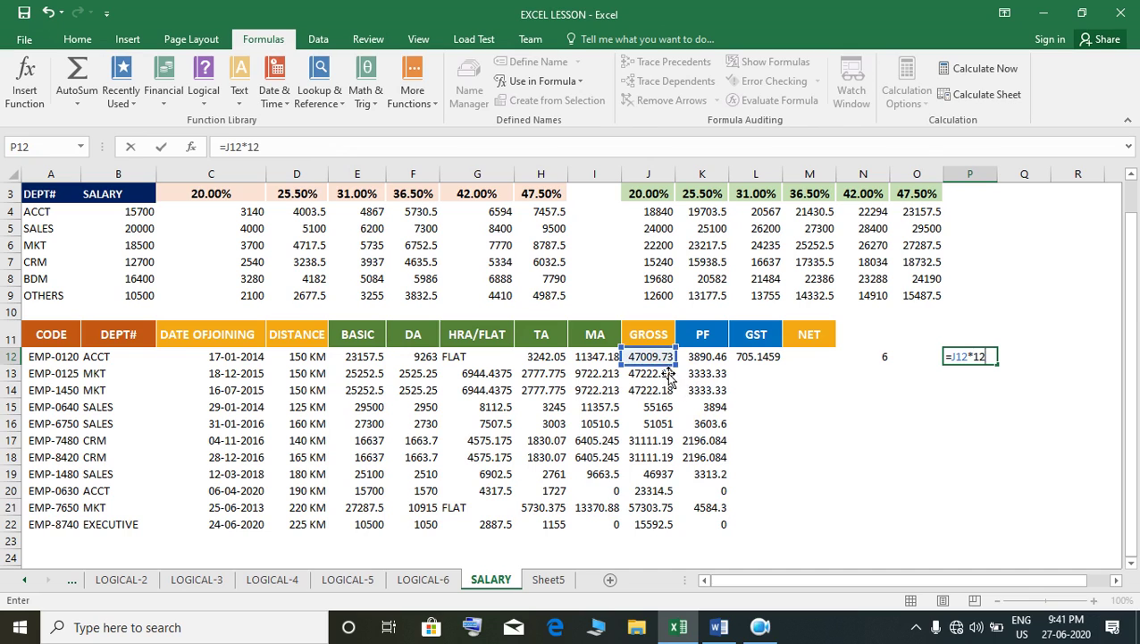
key("Return")
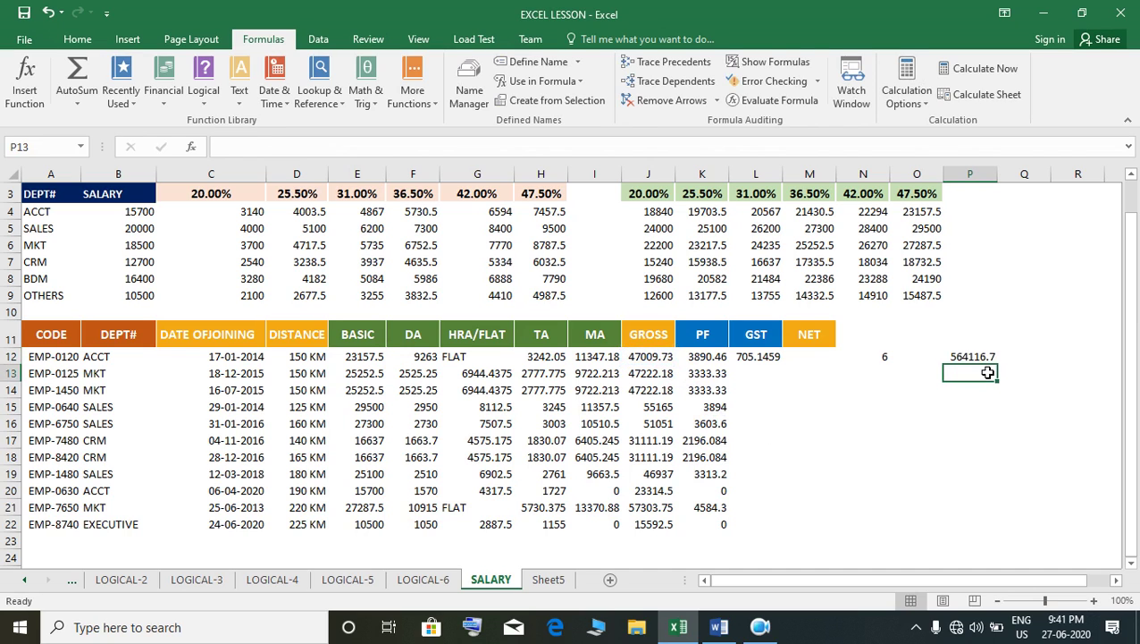
left_click(981, 361)
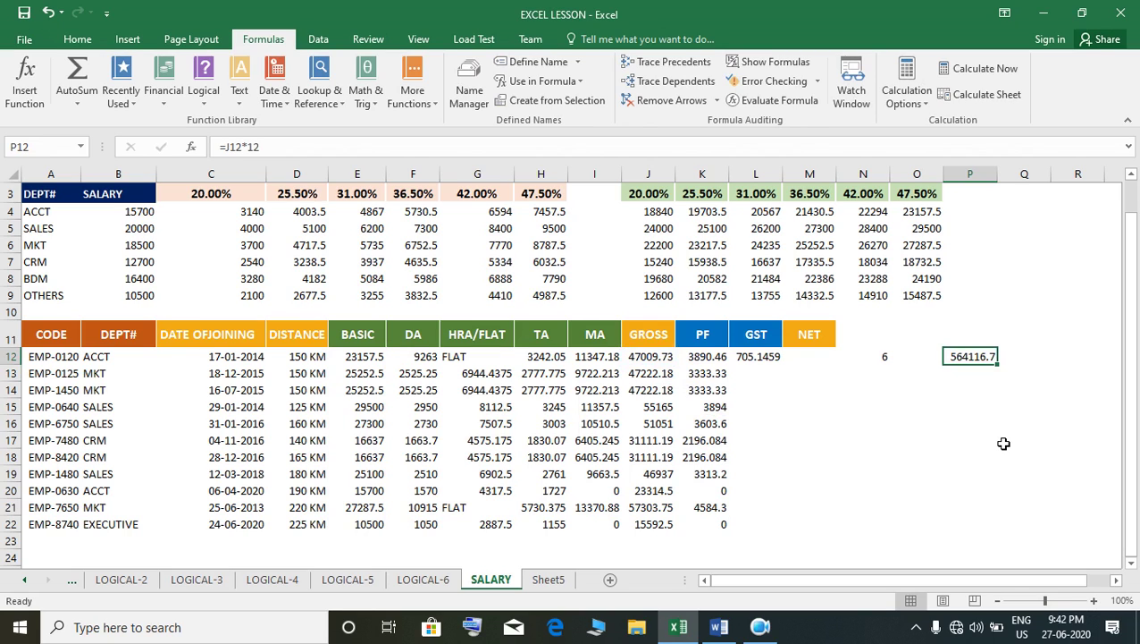
Step: Calculate 18% of the yearly gross in P13 with the formula =P12*18%, and reselect that cell
left_click(987, 380)
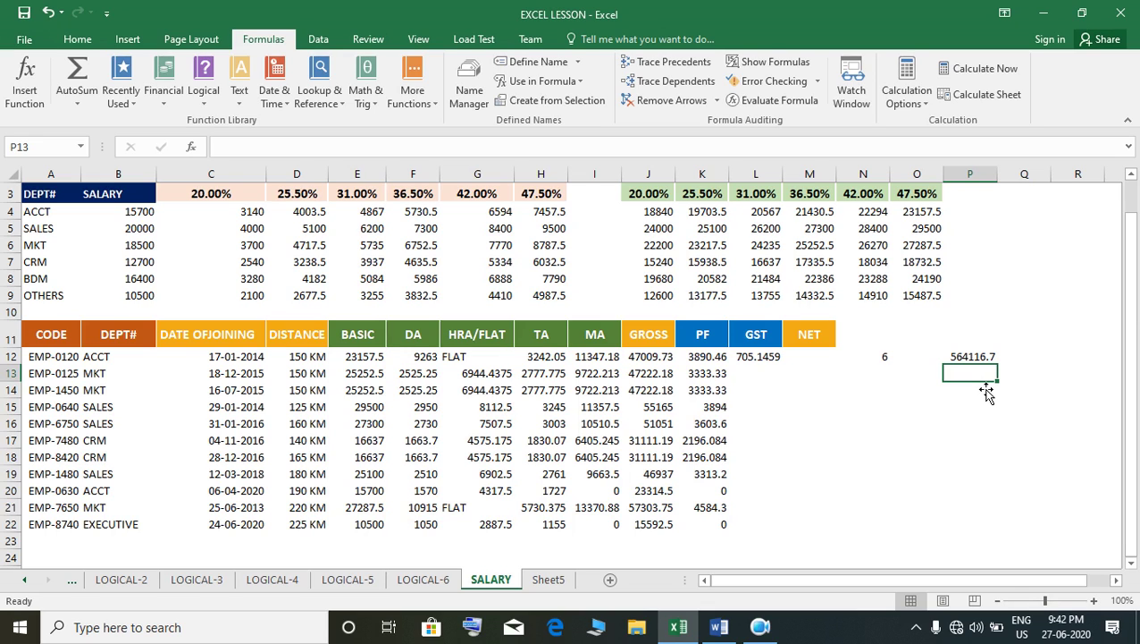
type("=")
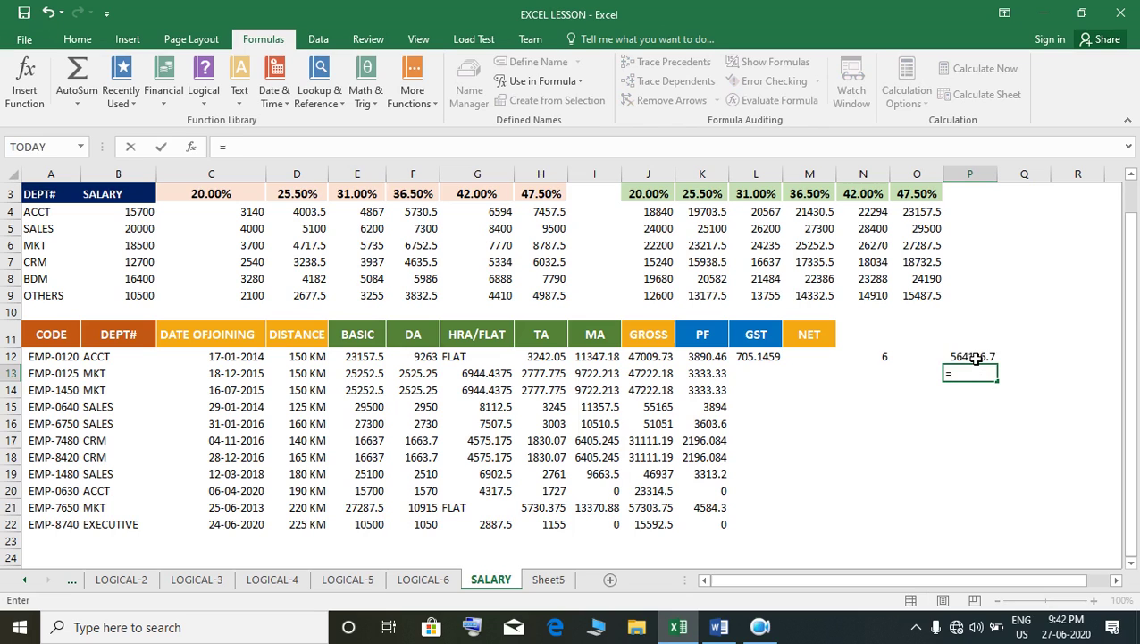
left_click(974, 358)
type("*18")
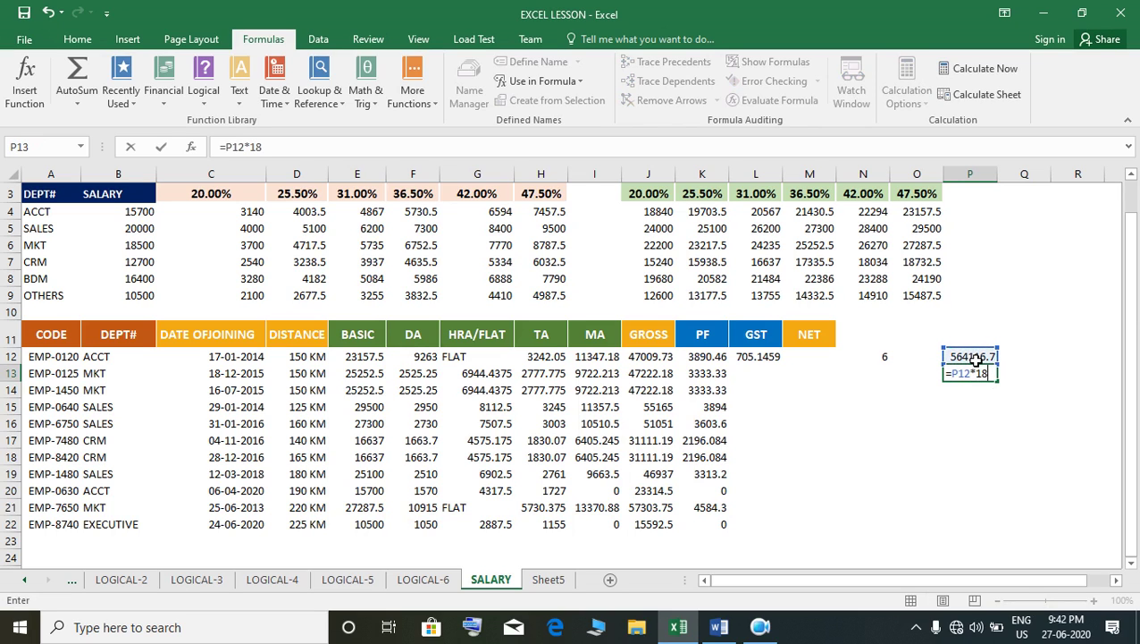
type("%")
key("Return")
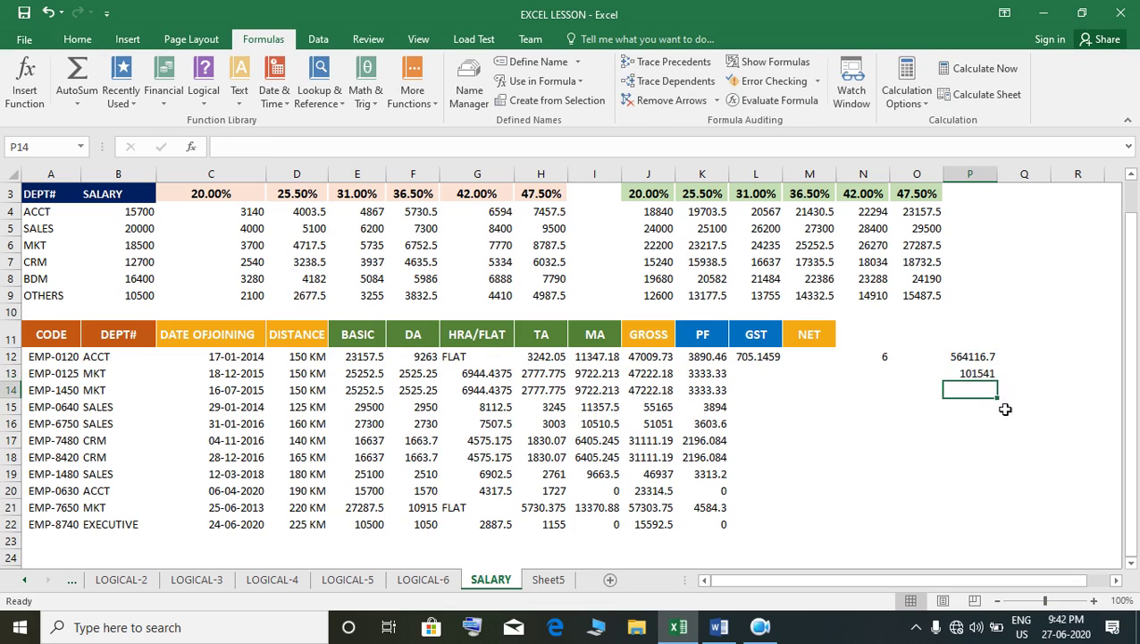
left_click(986, 376)
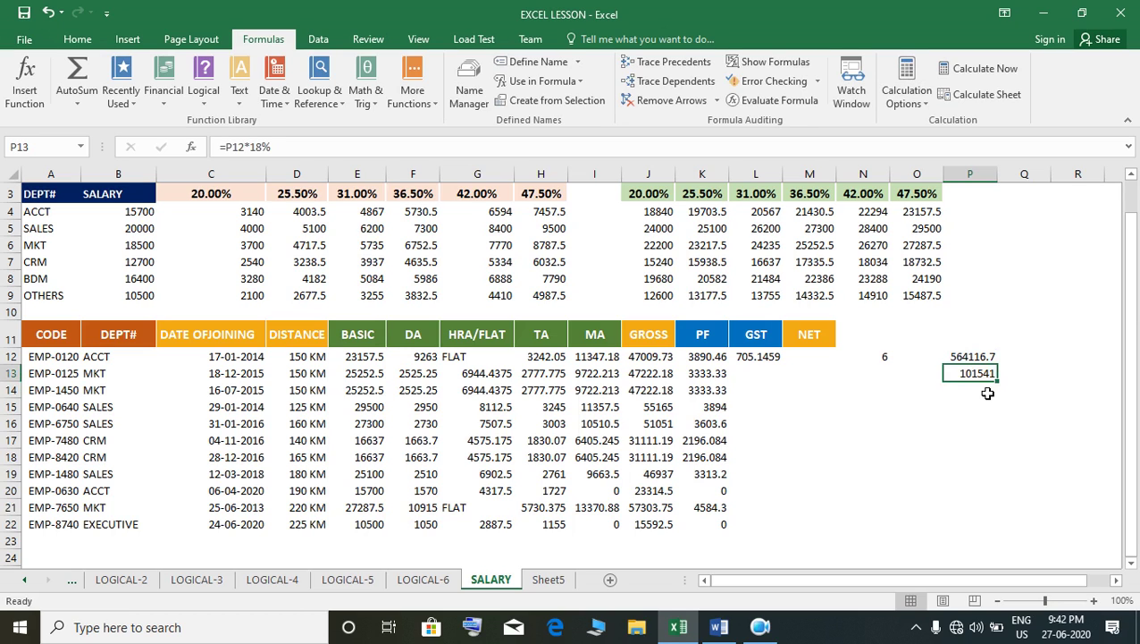
Step: Examine the yearly GST amount in P13 and the empty cell P14 beneath it
left_click(978, 397)
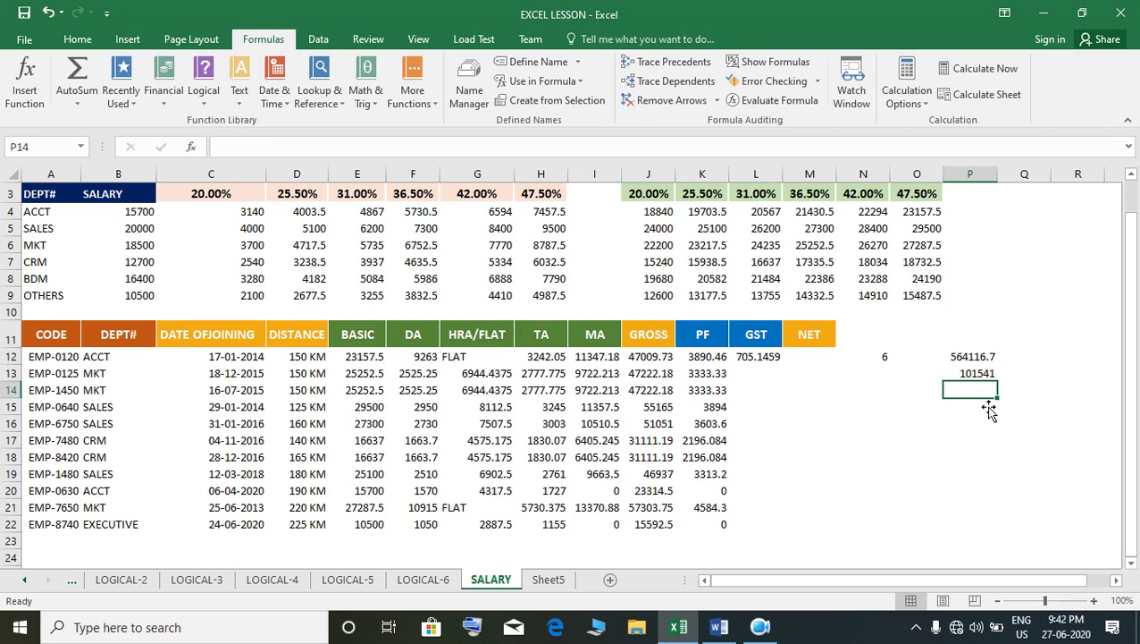
left_click(978, 376)
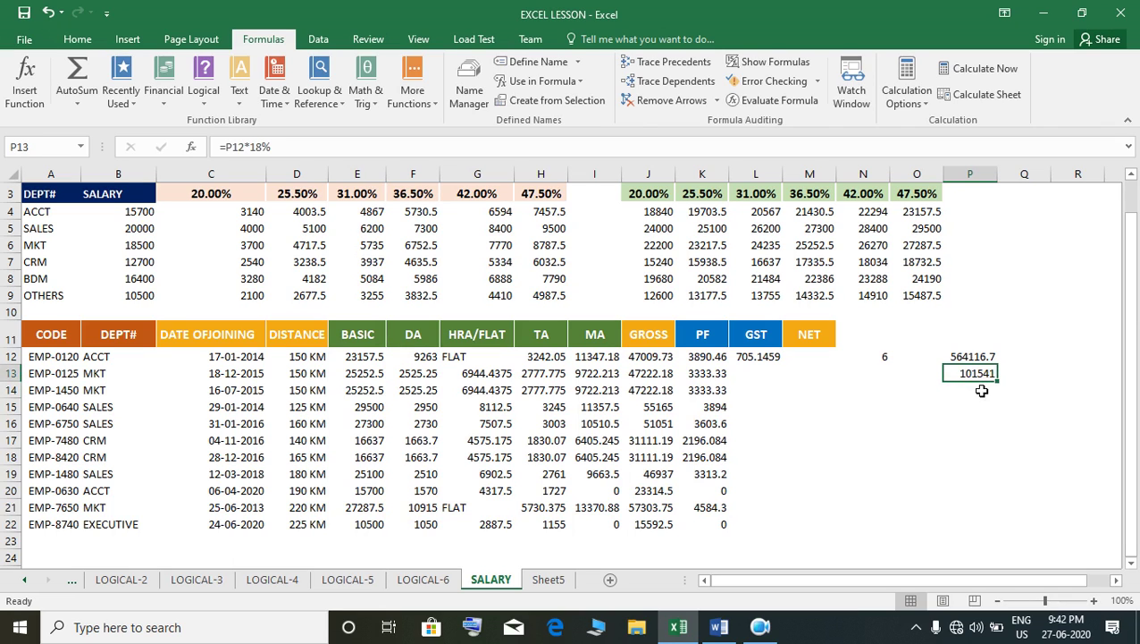
left_click(986, 397)
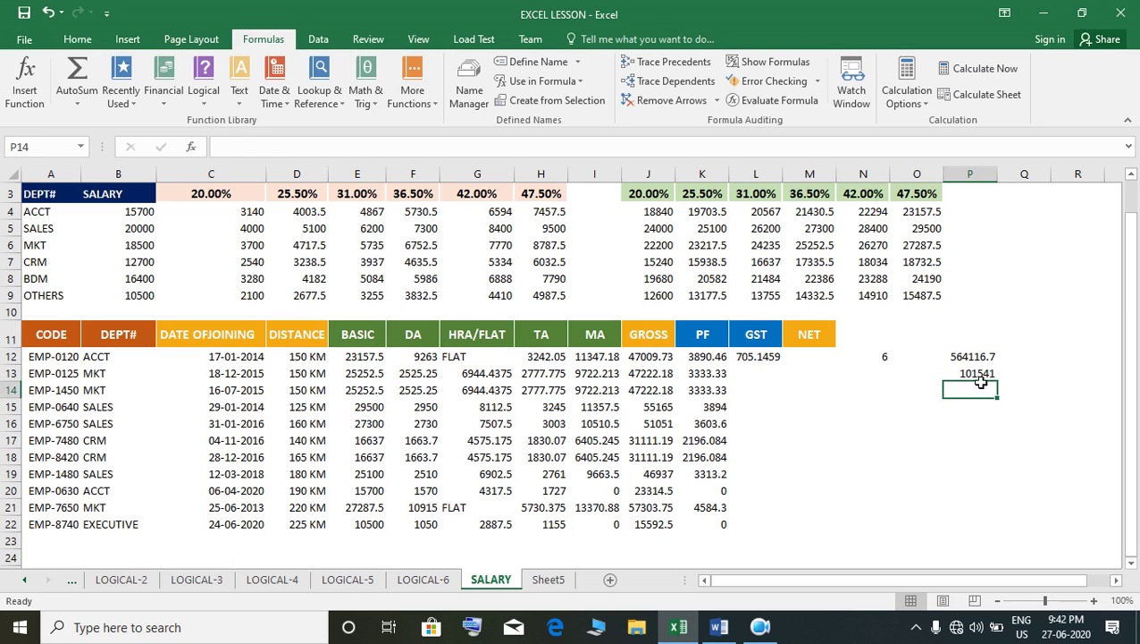
left_click(982, 377)
left_click(983, 395)
left_click(975, 377)
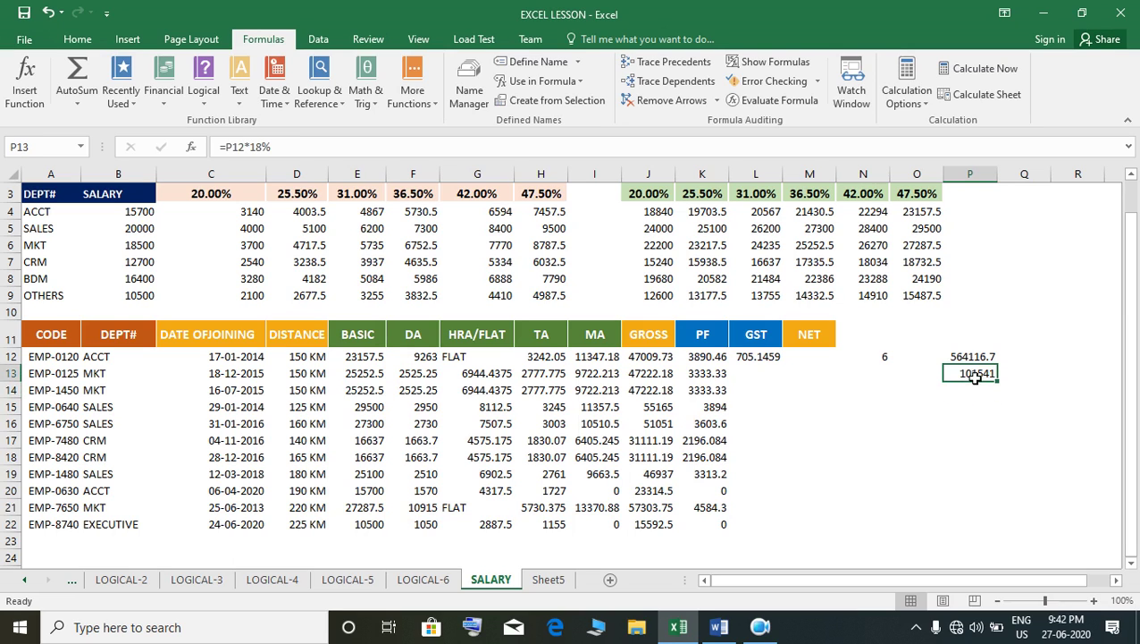
left_click(981, 400)
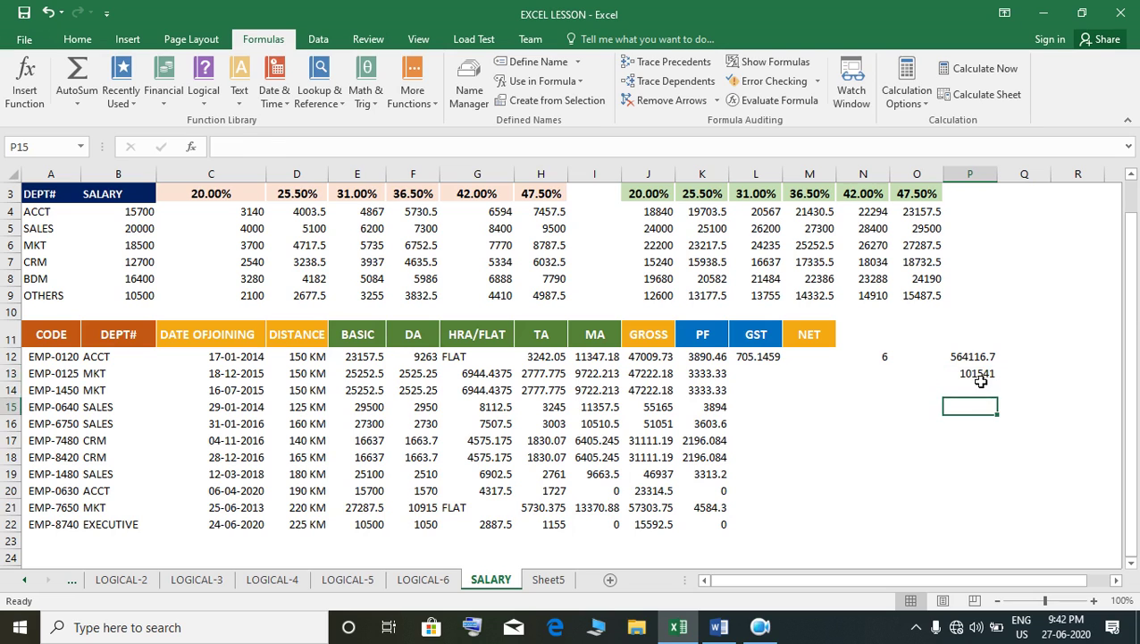
left_click(982, 377)
left_click(985, 398)
left_click(981, 377)
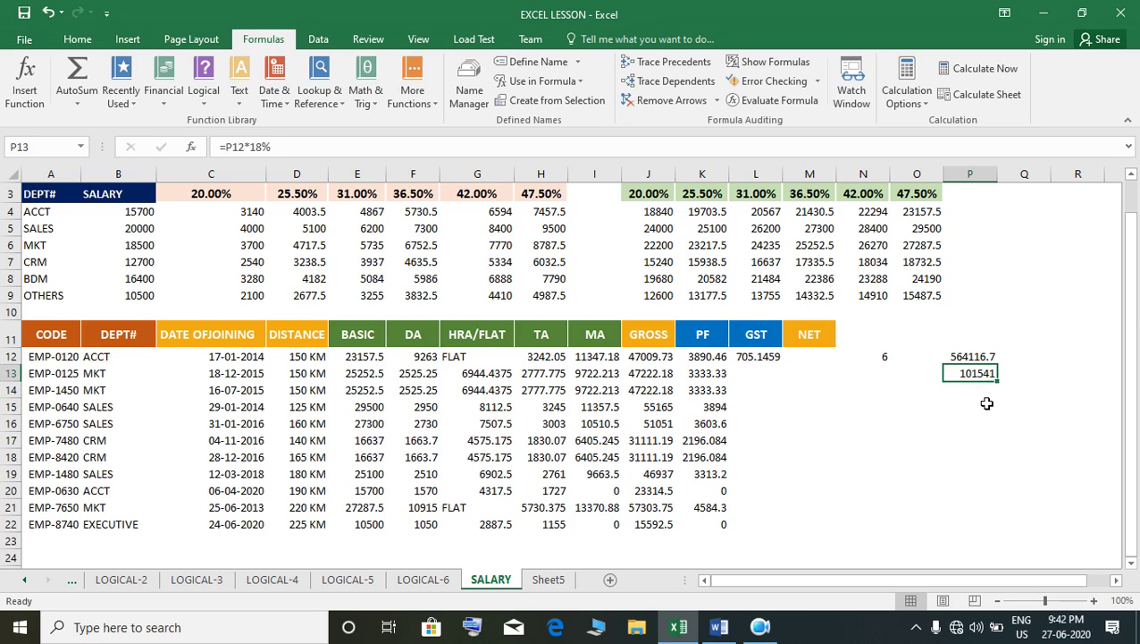
left_click(982, 397)
left_click(988, 377)
Step: Divide the yearly GST by twelve months in P14 with the formula =P13/12, and check the entered formula
left_click(987, 399)
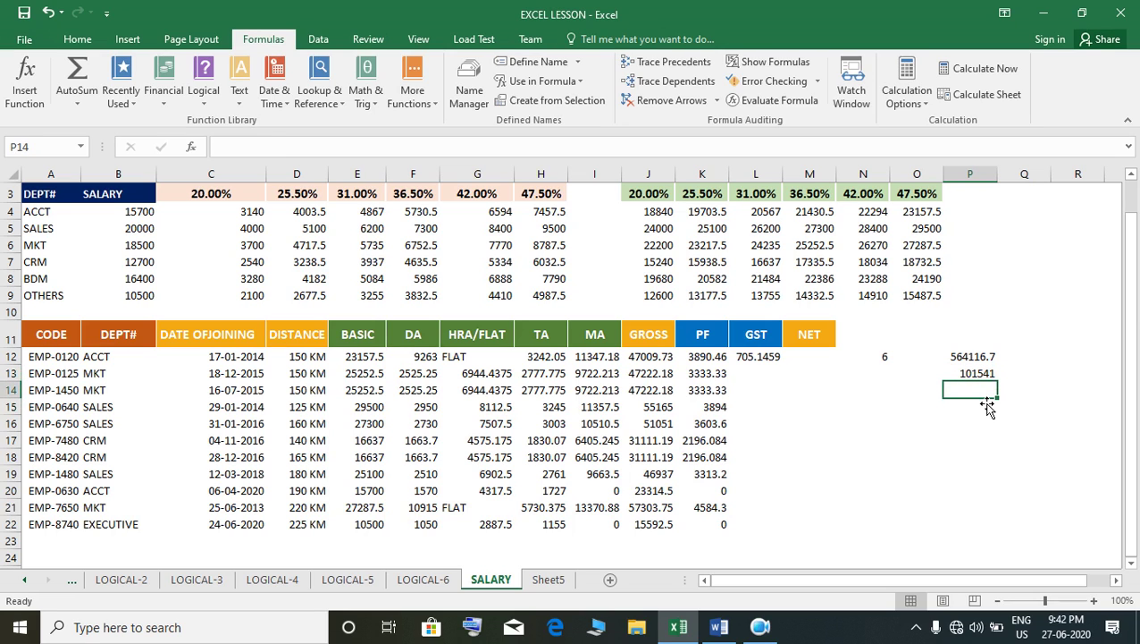
type("=")
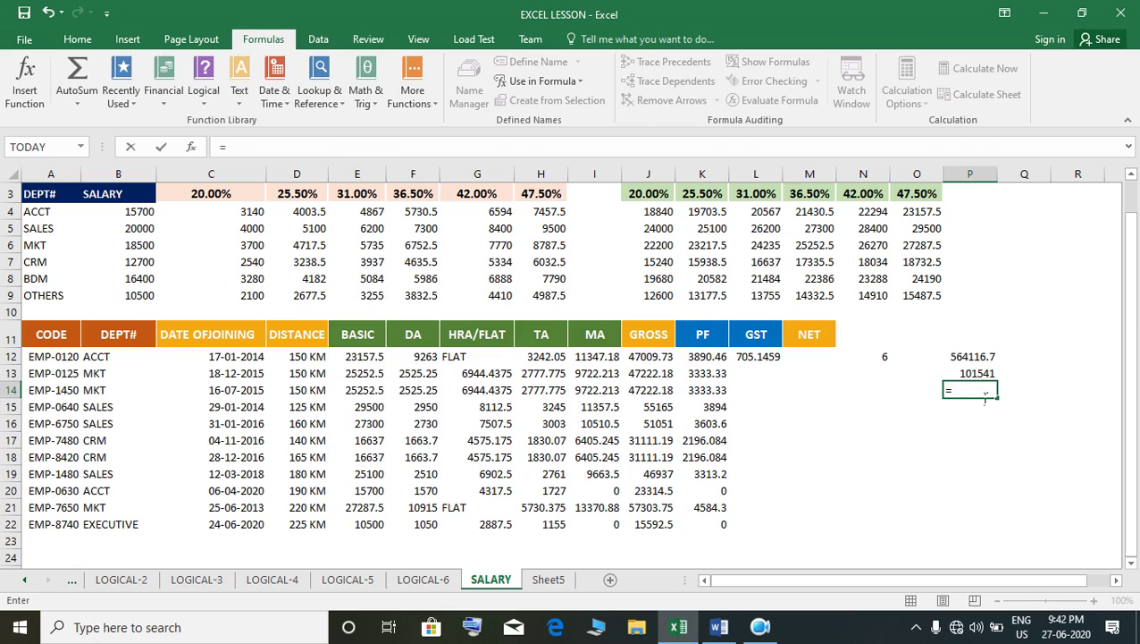
left_click(975, 377)
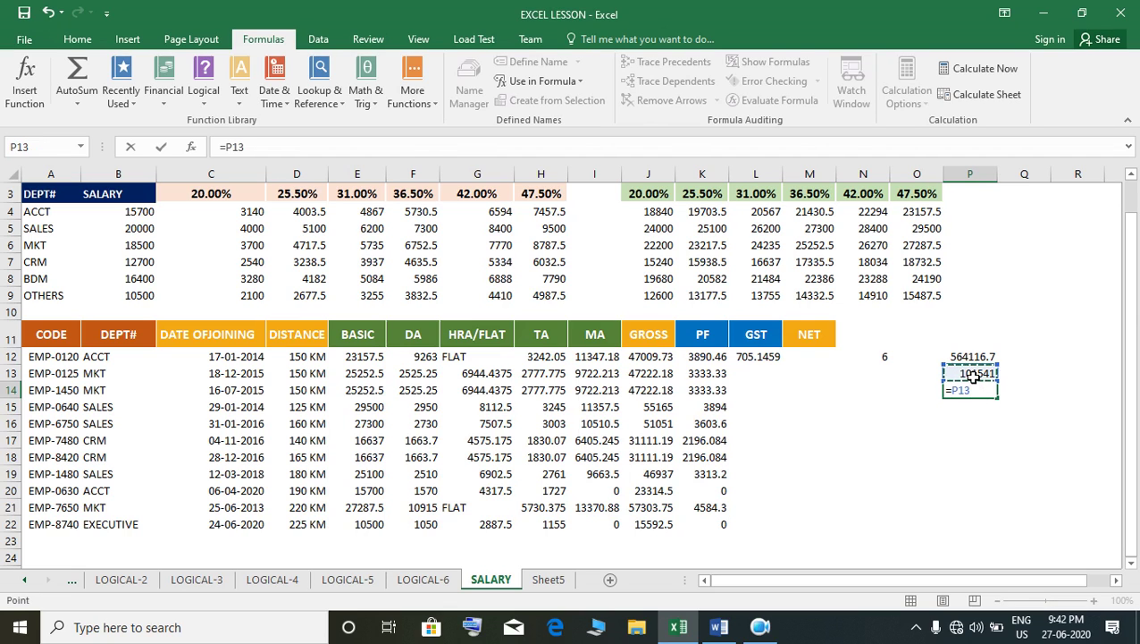
type("/12")
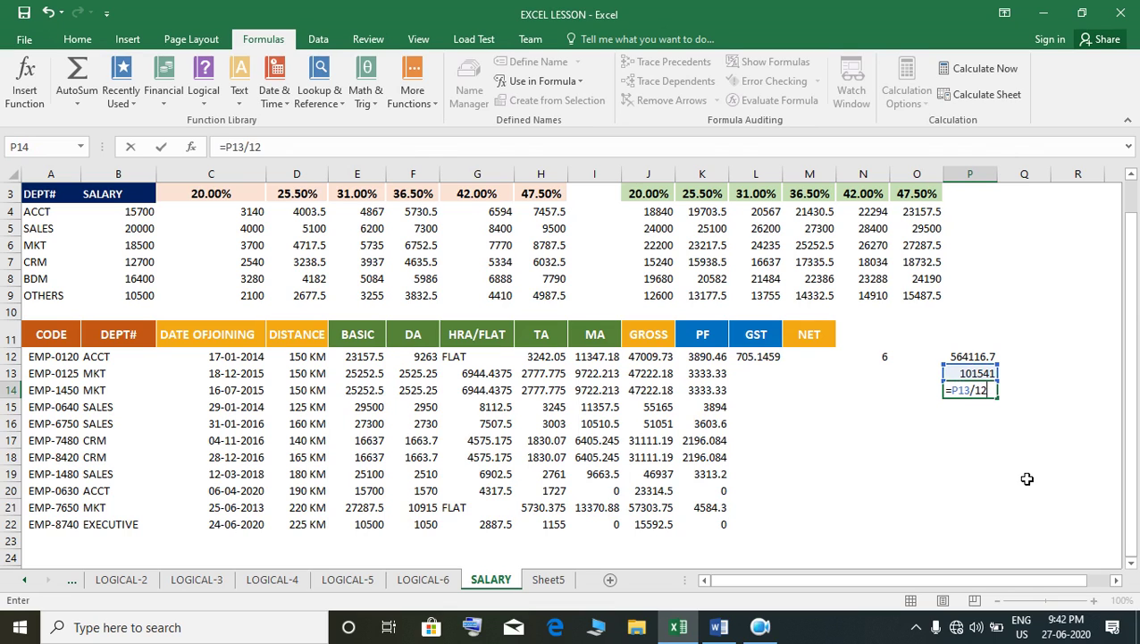
key("Return")
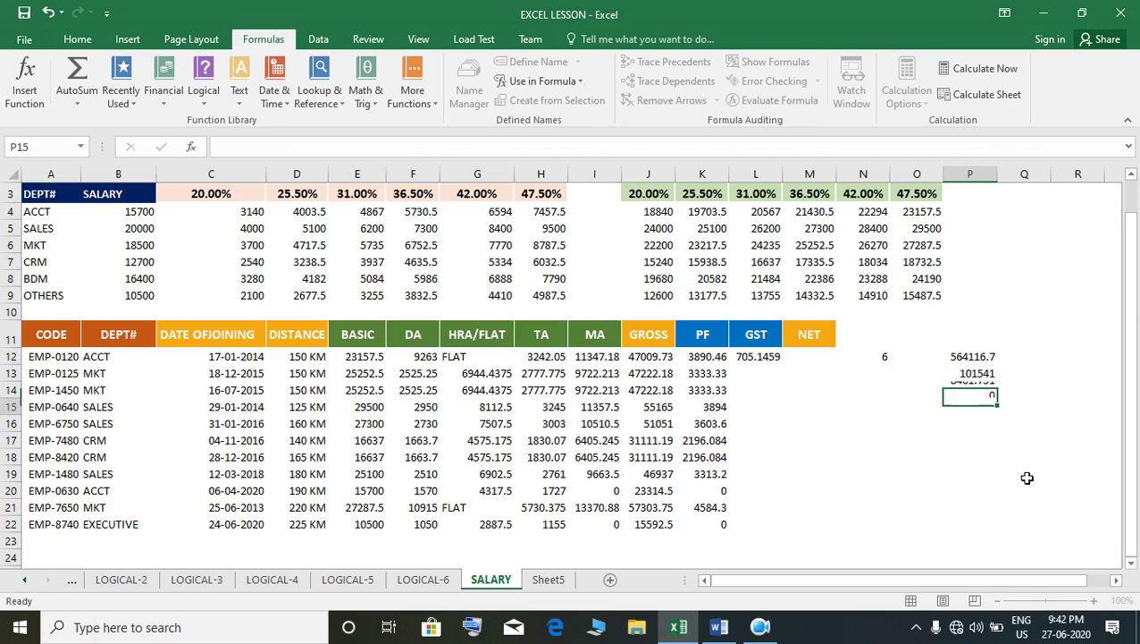
left_click(990, 397)
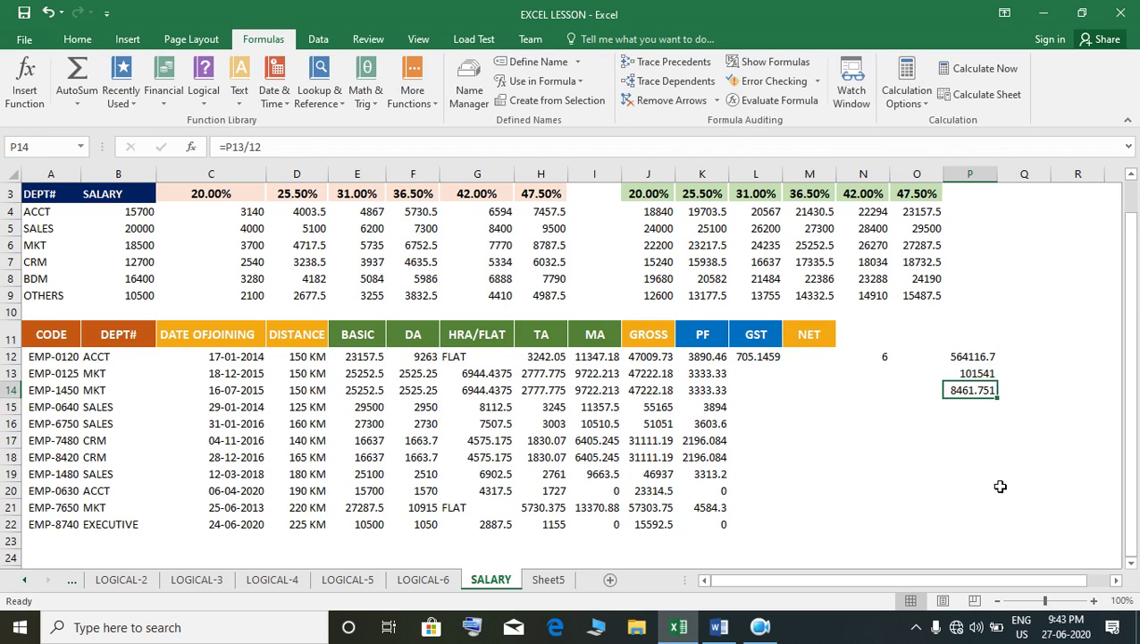
left_click(976, 413)
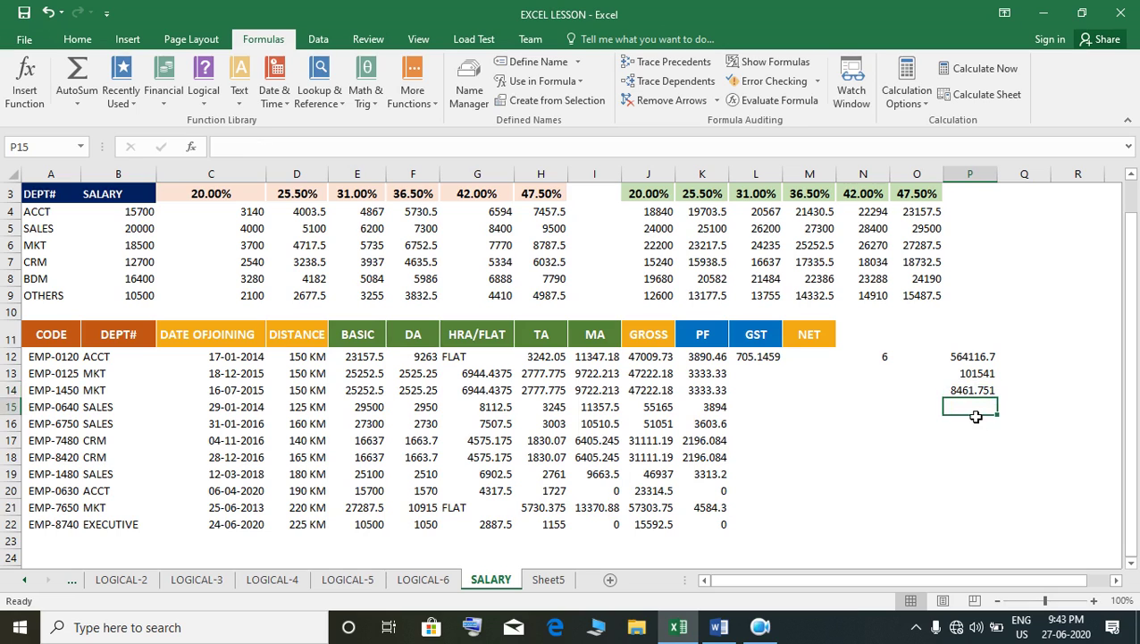
left_click(980, 398)
left_click(983, 408)
key("Up")
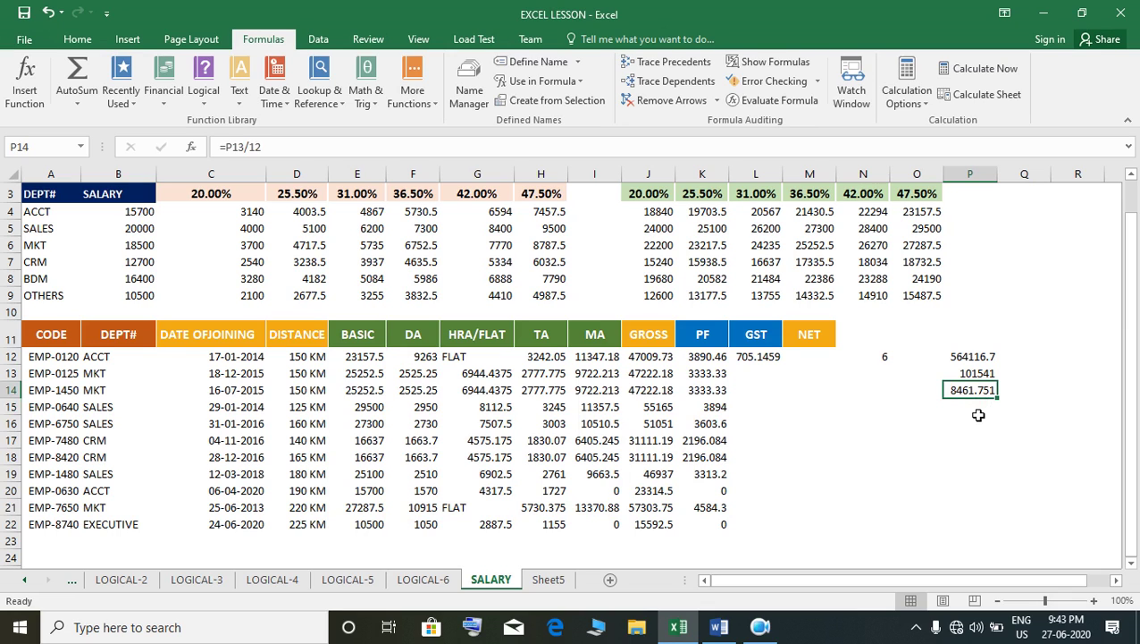
left_click(978, 414)
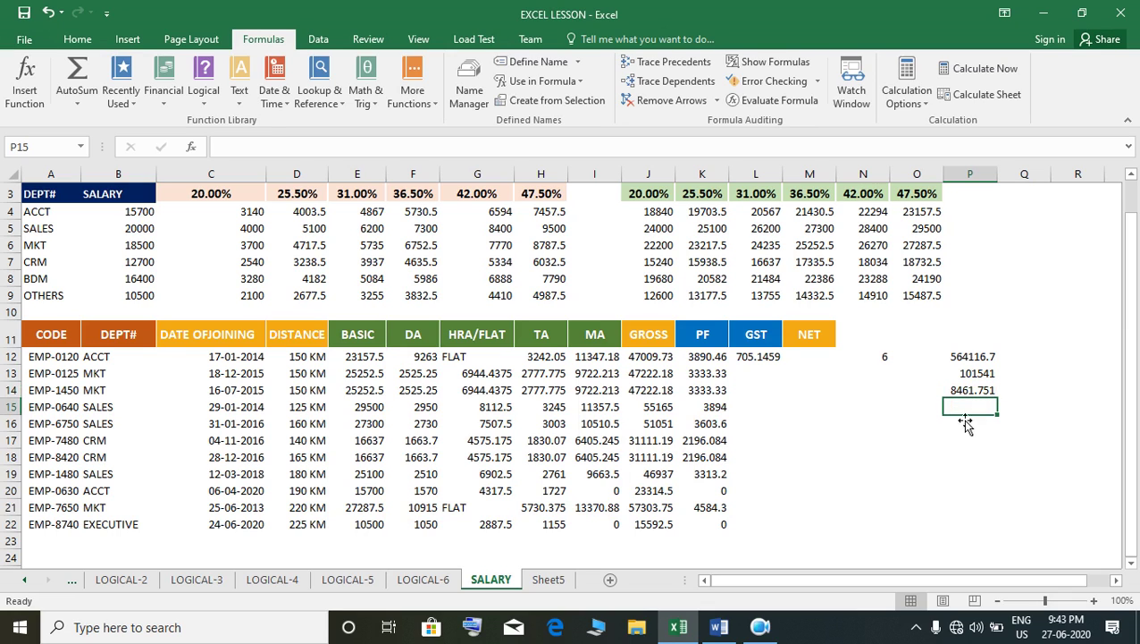
Step: Remove the division by 12 from the GST formula in L12, leaving =IF(J12>=40000,J12*18%), and reselect the cell
left_click(770, 361)
left_click(397, 149)
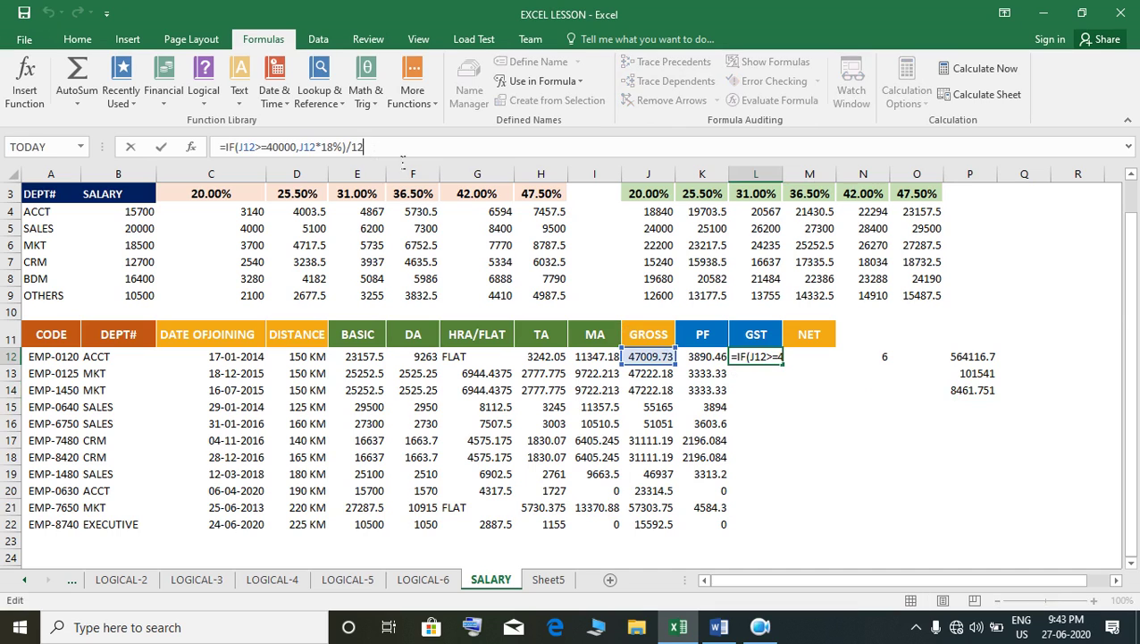
key("BackSpace")
key("BackSpace")
key("BackSpace")
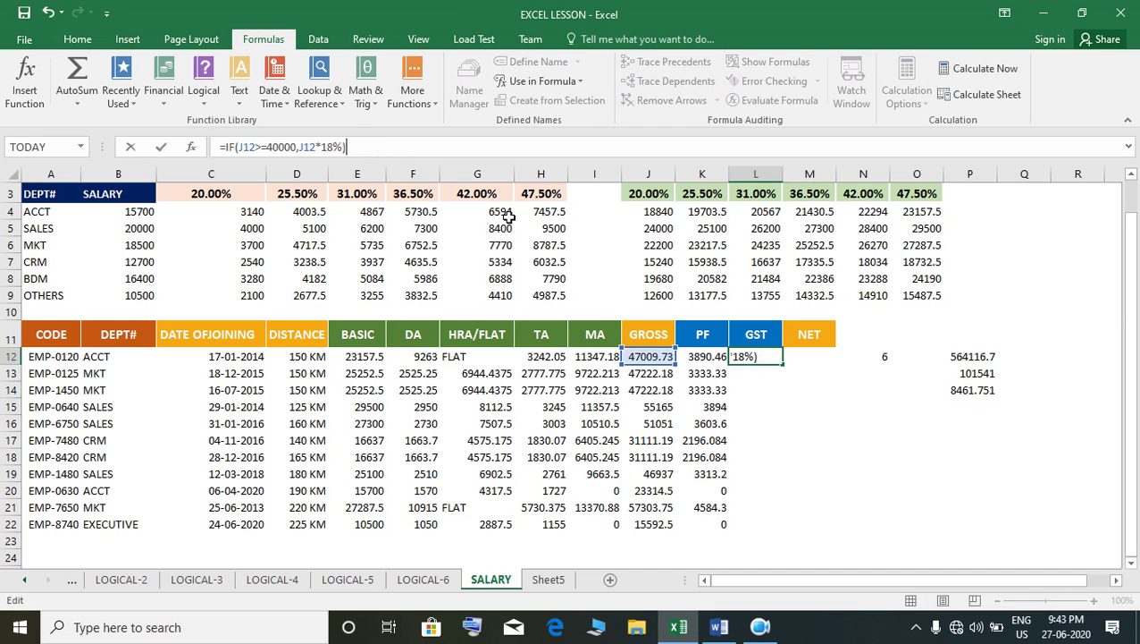
key("Return")
left_click(756, 360)
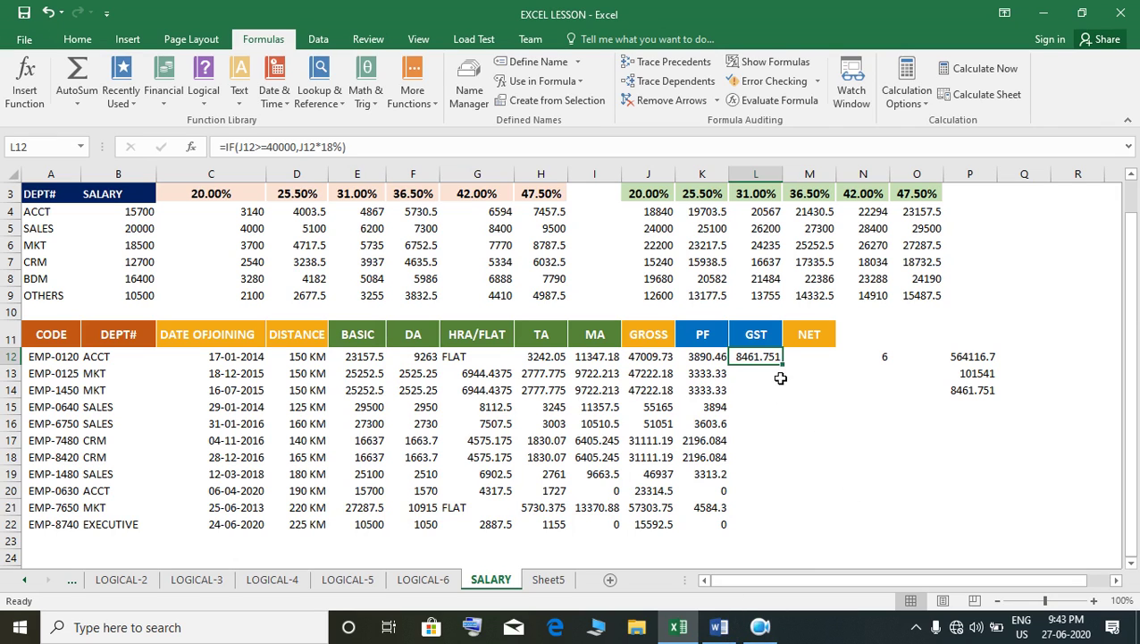
Step: Extend the L12 GST formula with a nested IF charging J12*12% when J12>=35000, and begin another IF as its false value
left_click(374, 152)
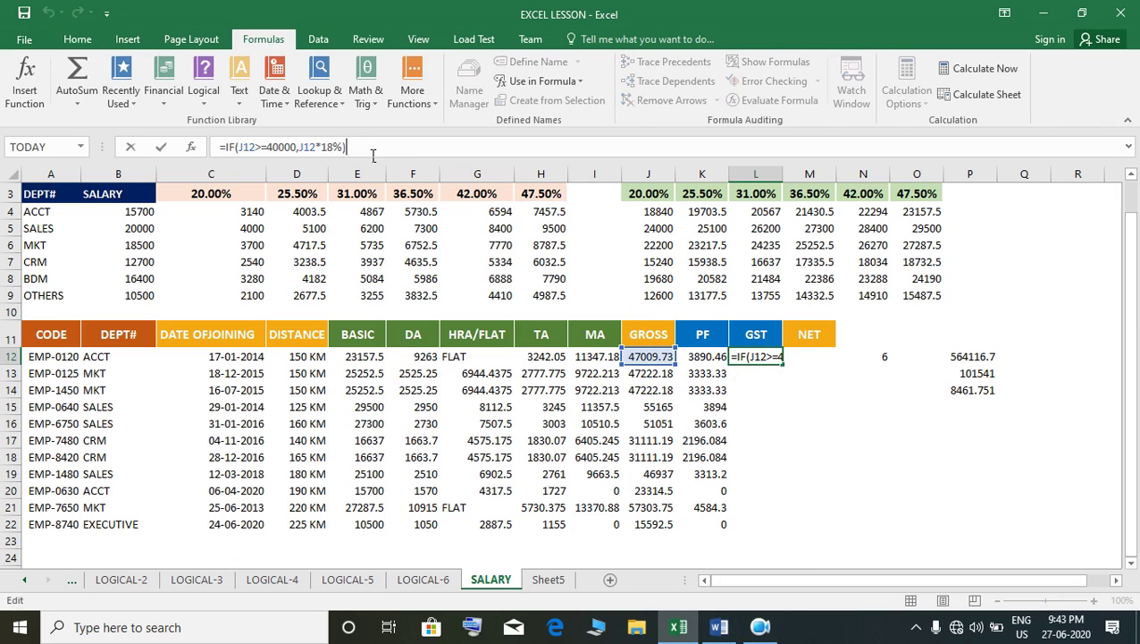
key("BackSpace")
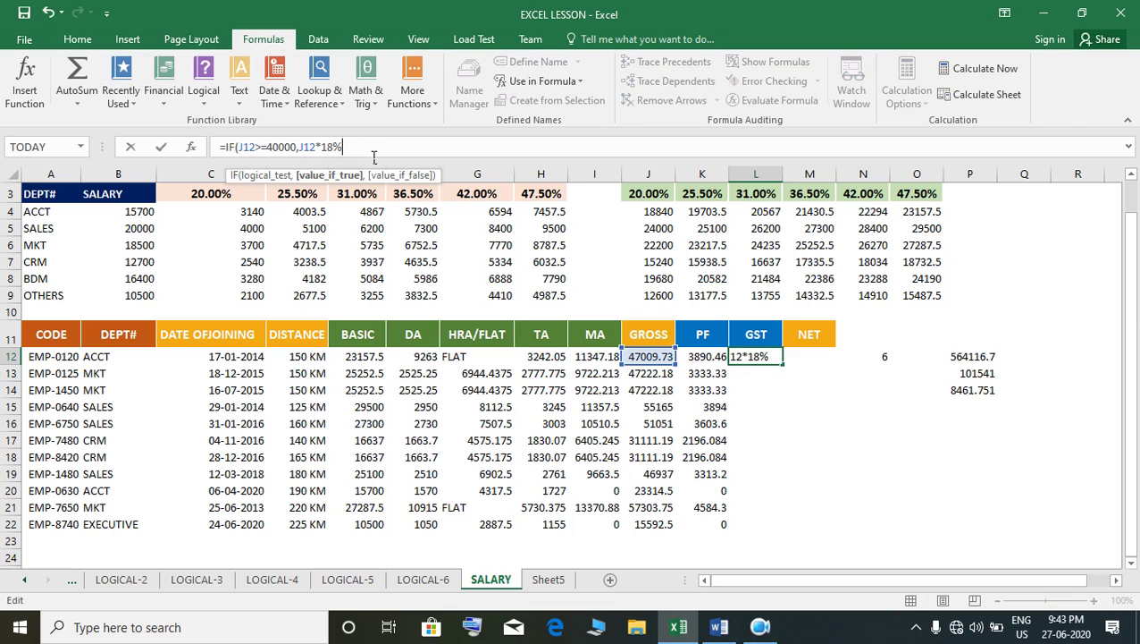
type(",IF")
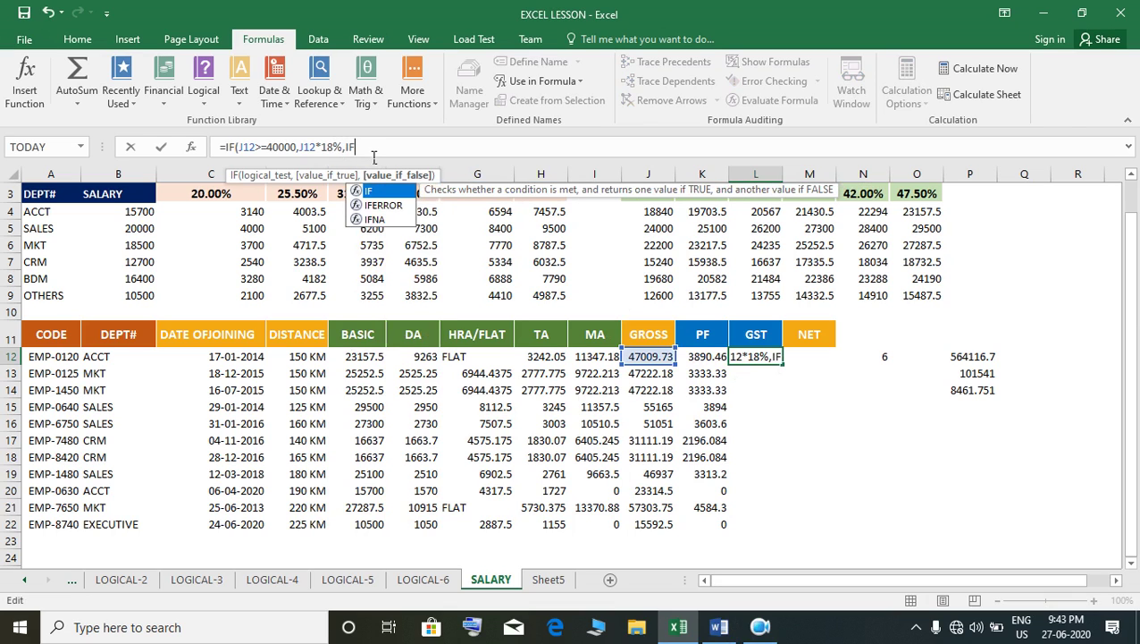
type("(")
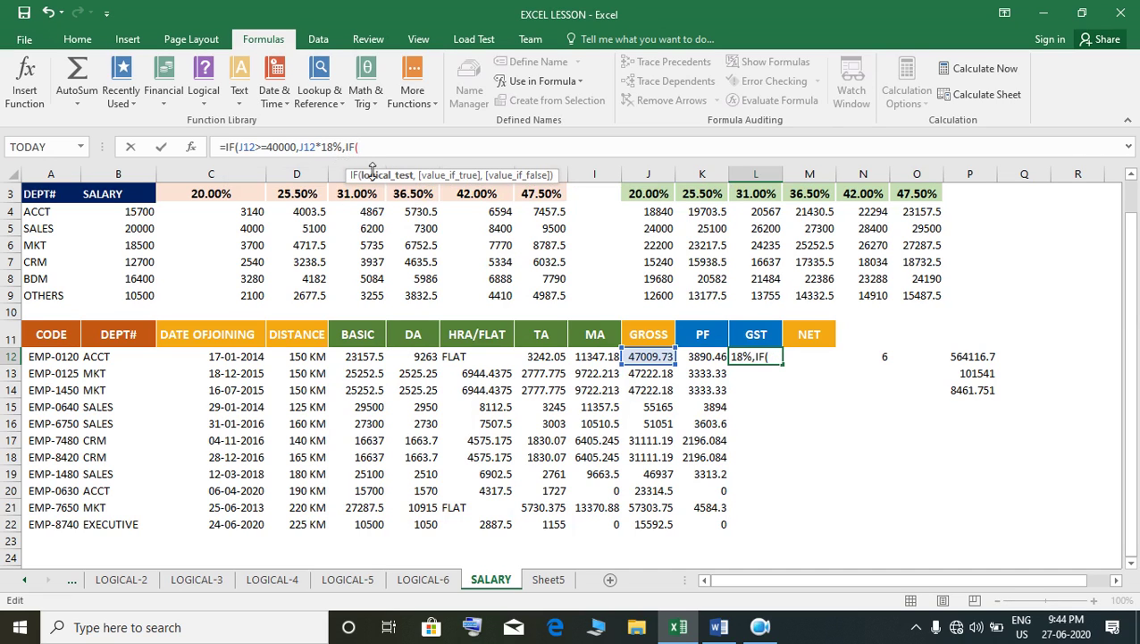
left_click(658, 357)
type(">=35")
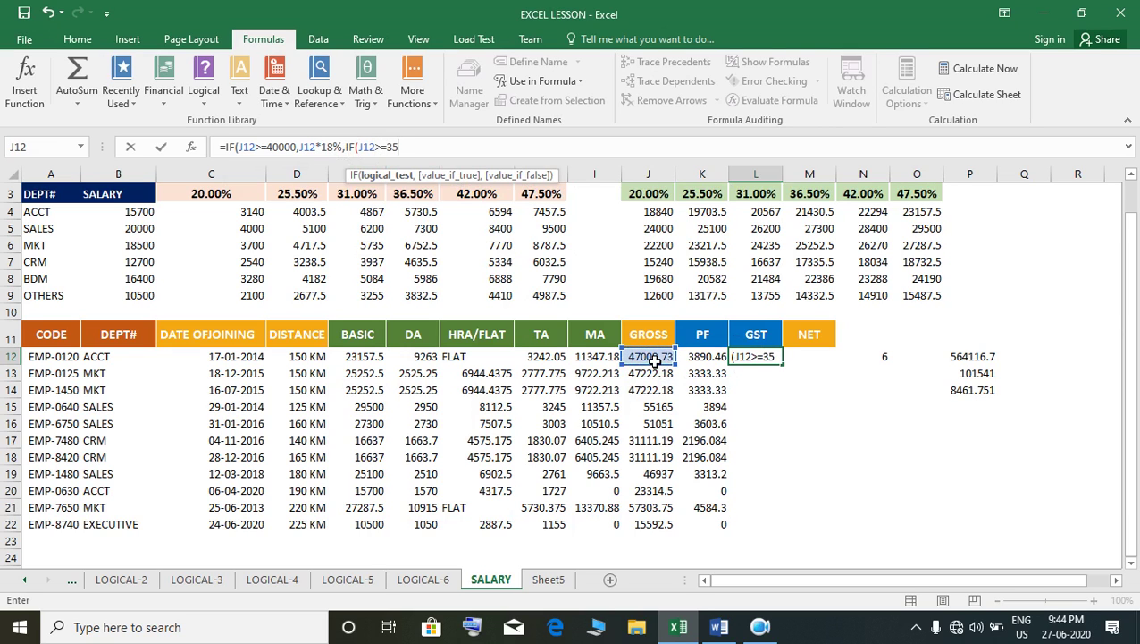
type("000")
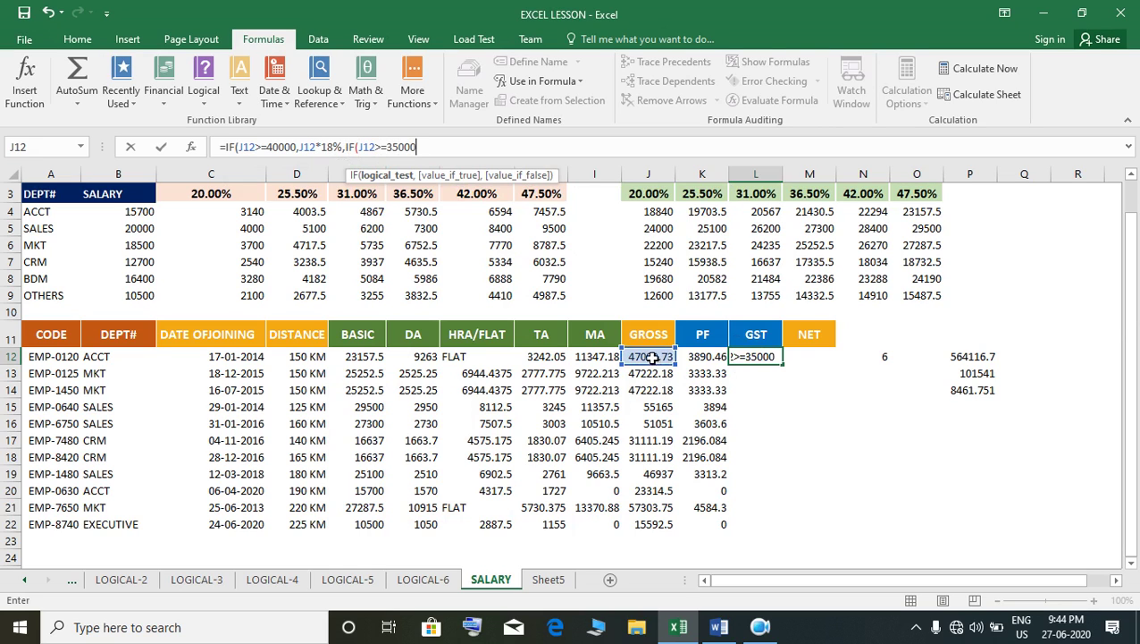
type(",")
left_click(660, 360)
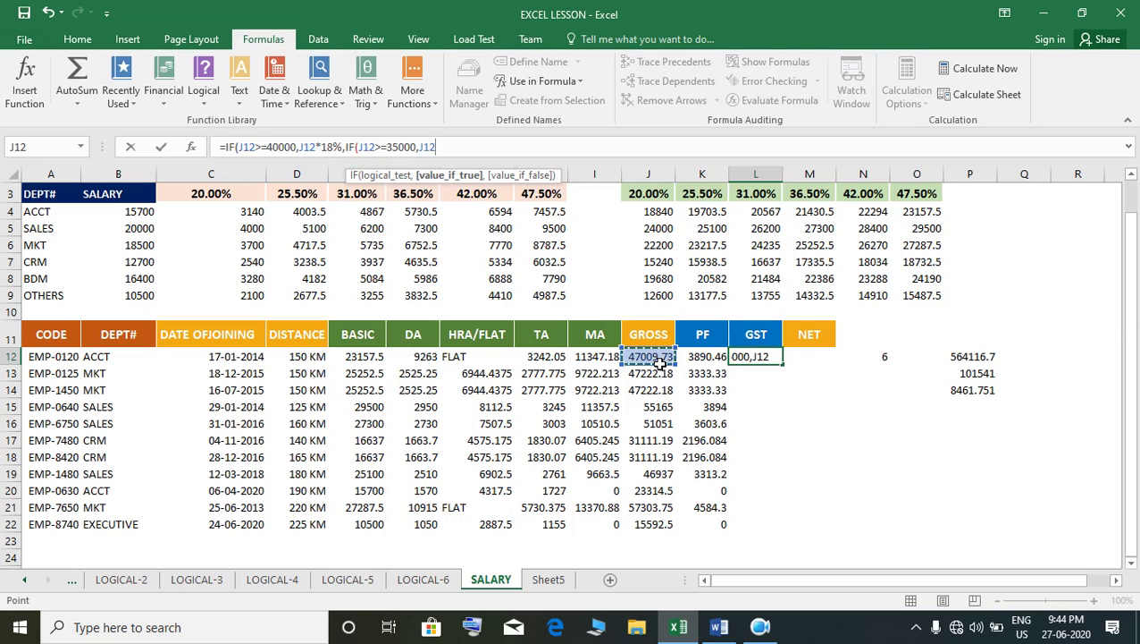
type("*12")
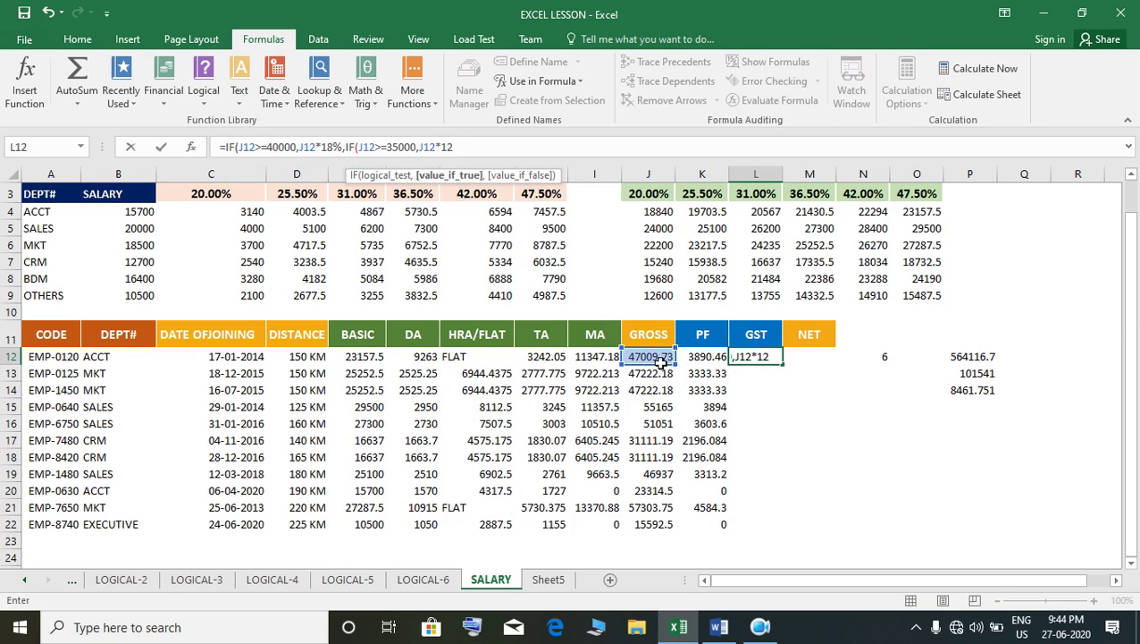
type("%,IF")
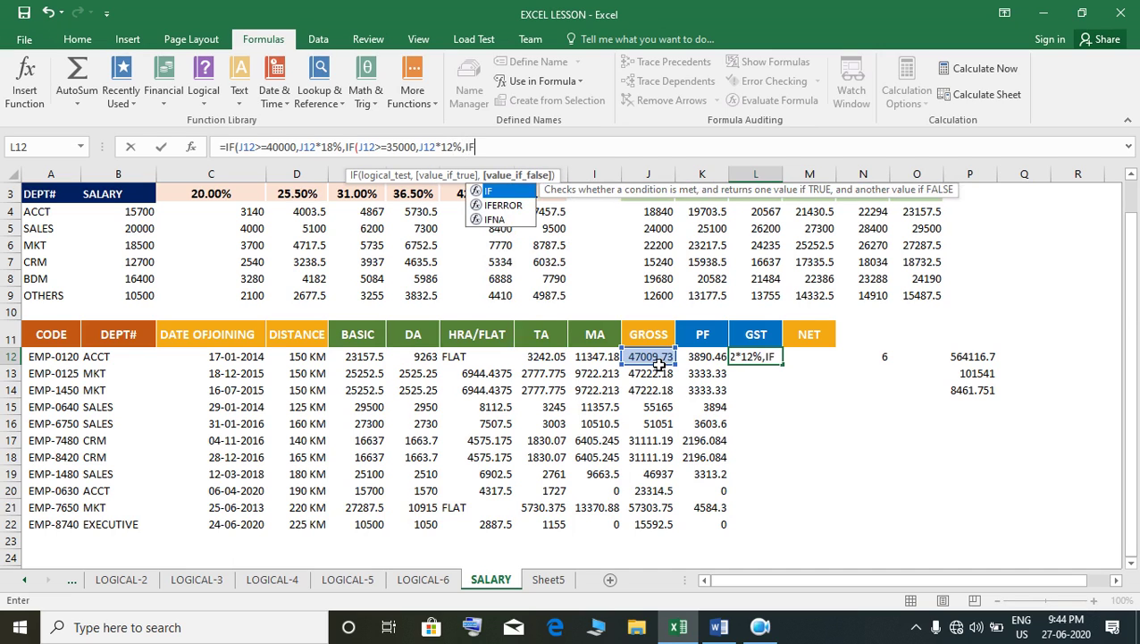
Step: Make the third IF in the L12 GST formula test J12>=30000 and charge J12*10%
type("(")
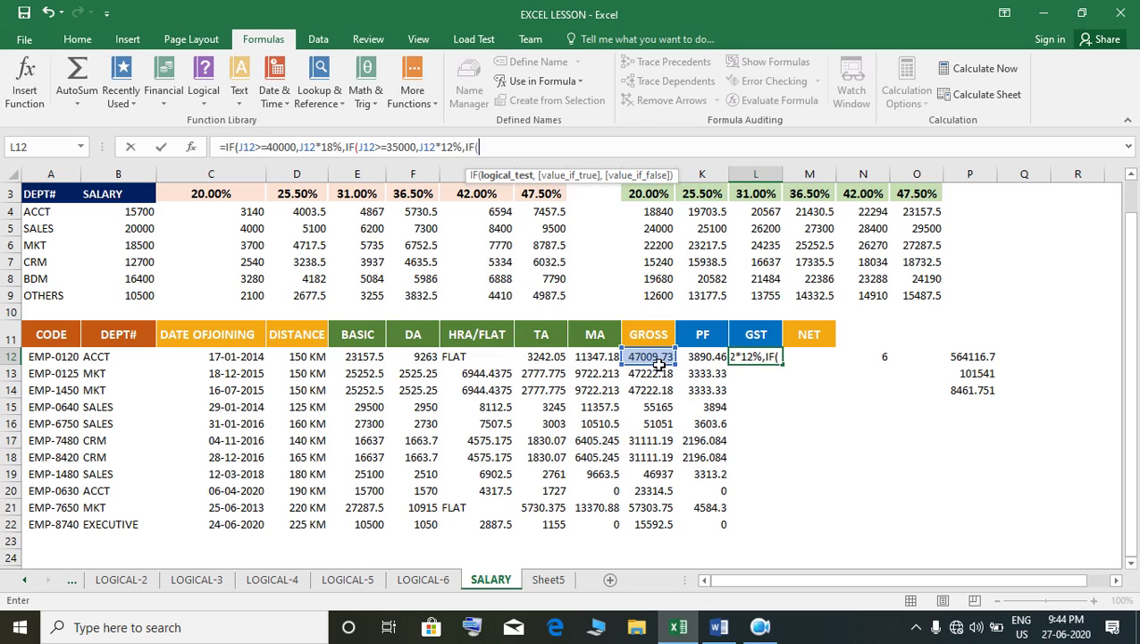
left_click(659, 361)
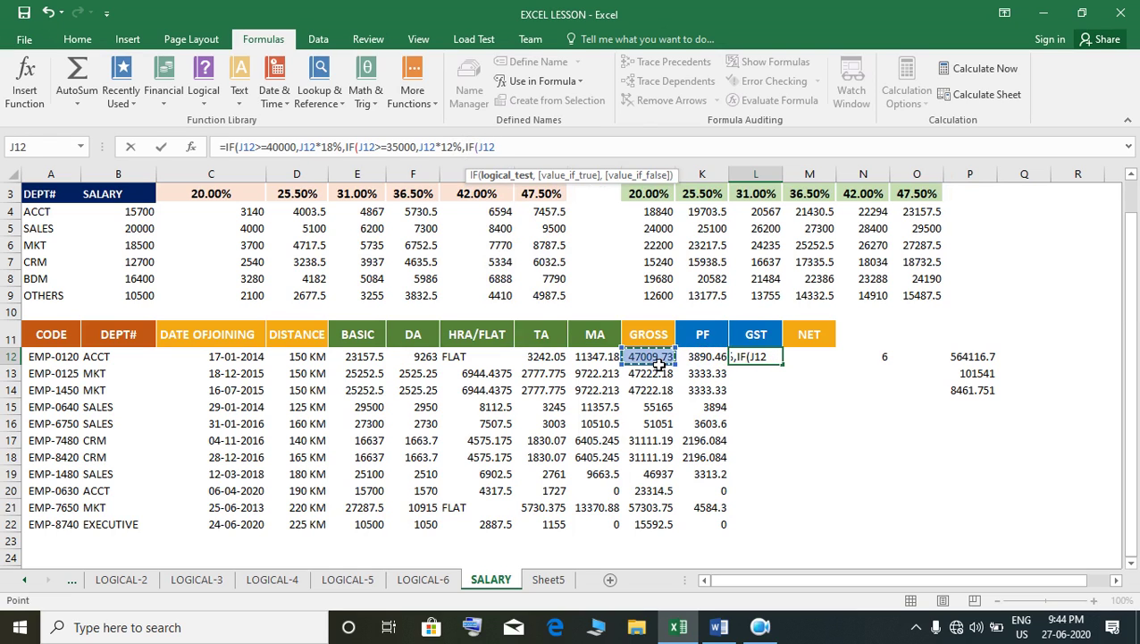
type(">=30000")
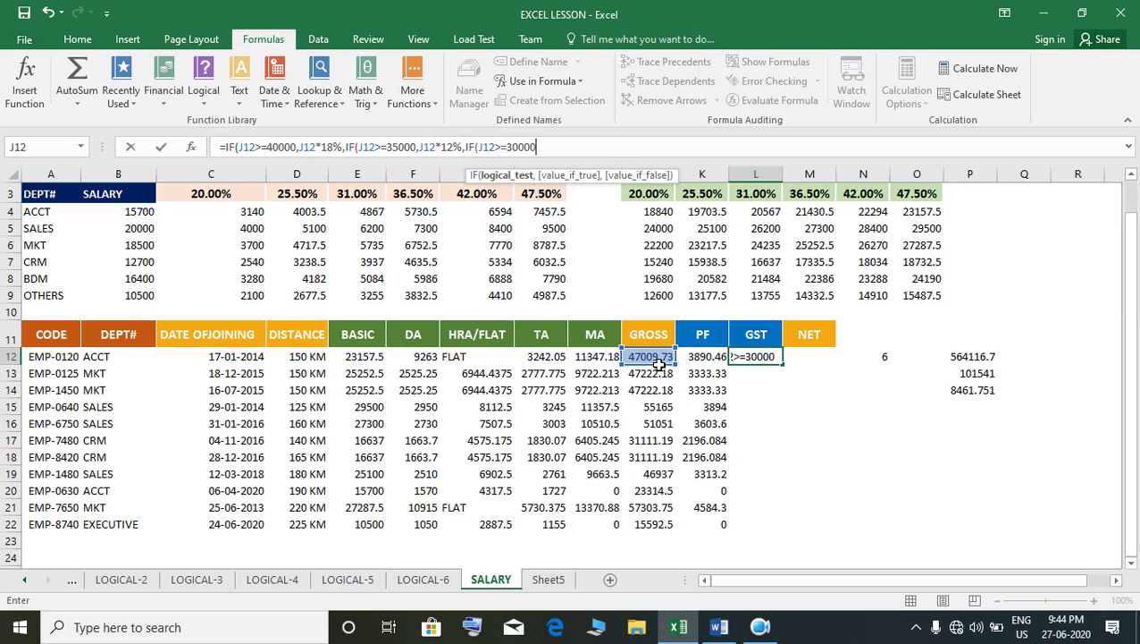
type(",")
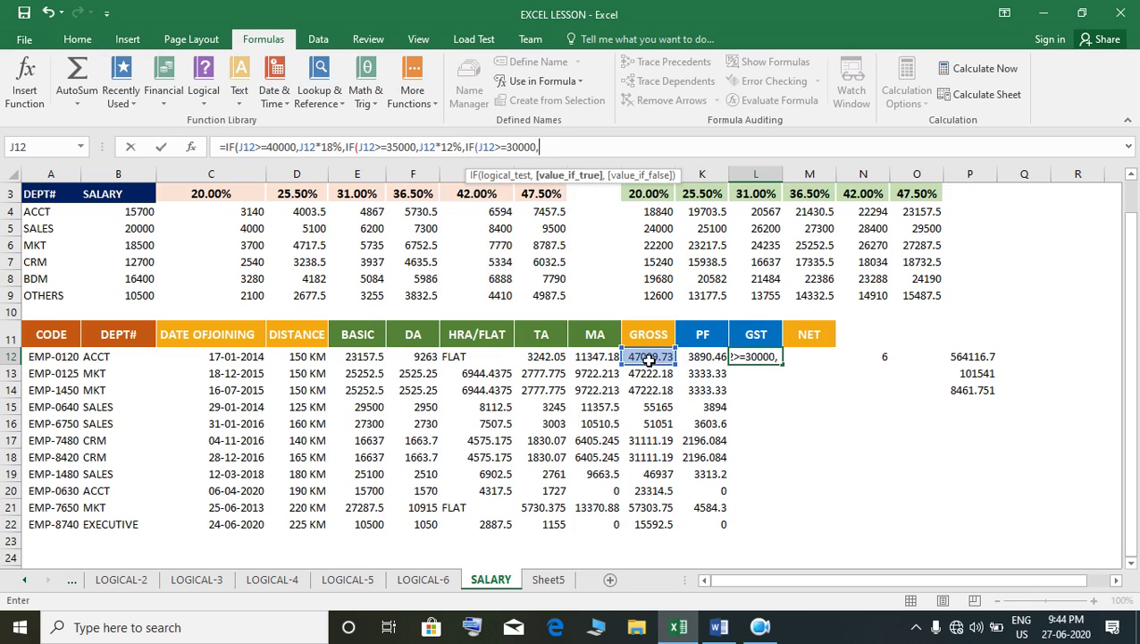
left_click(653, 362)
type("*")
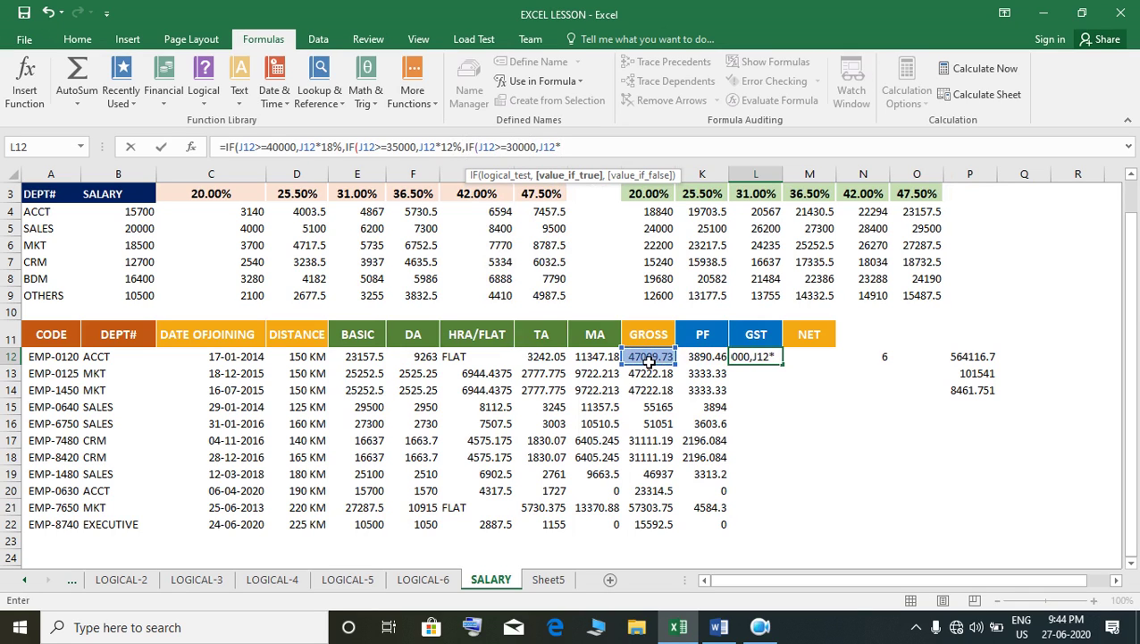
type("2")
key("BackSpace")
type("9")
key("BackSpace")
type("10%")
Step: Switch to the Word document and replace the 9% GST rule's gross threshold with 2500
left_click(711, 629)
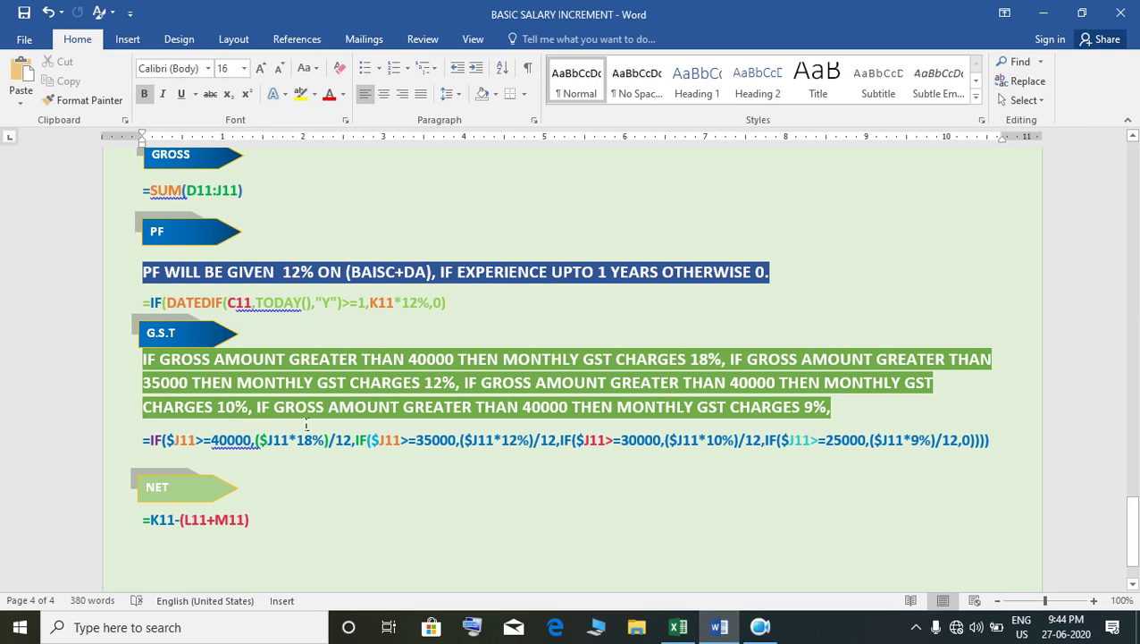
double_click(534, 410)
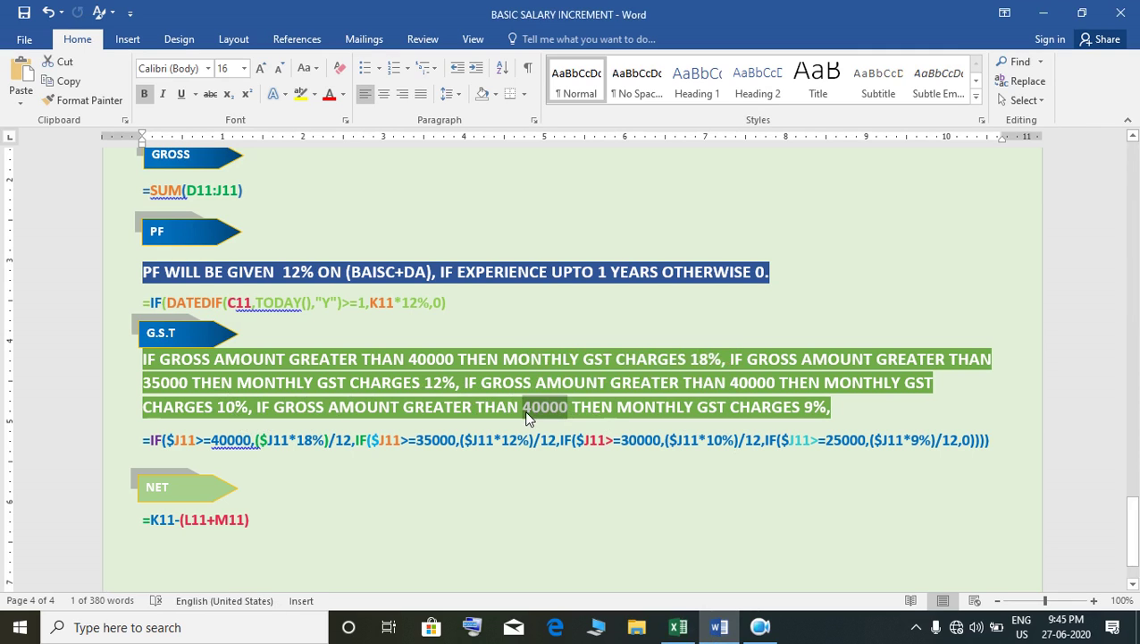
type("25")
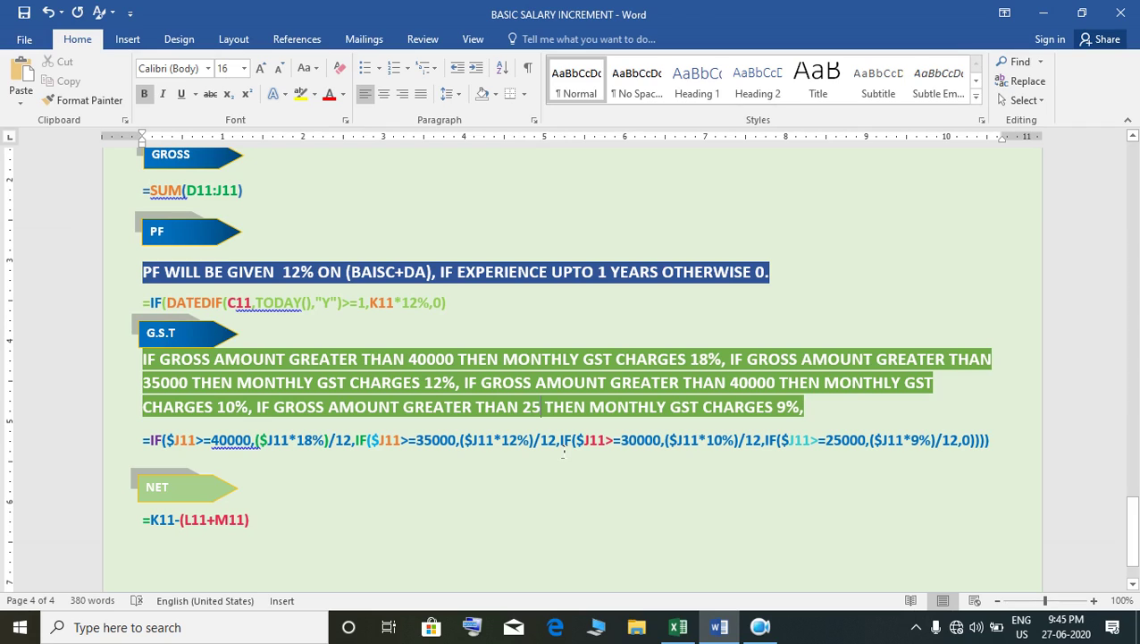
type("00")
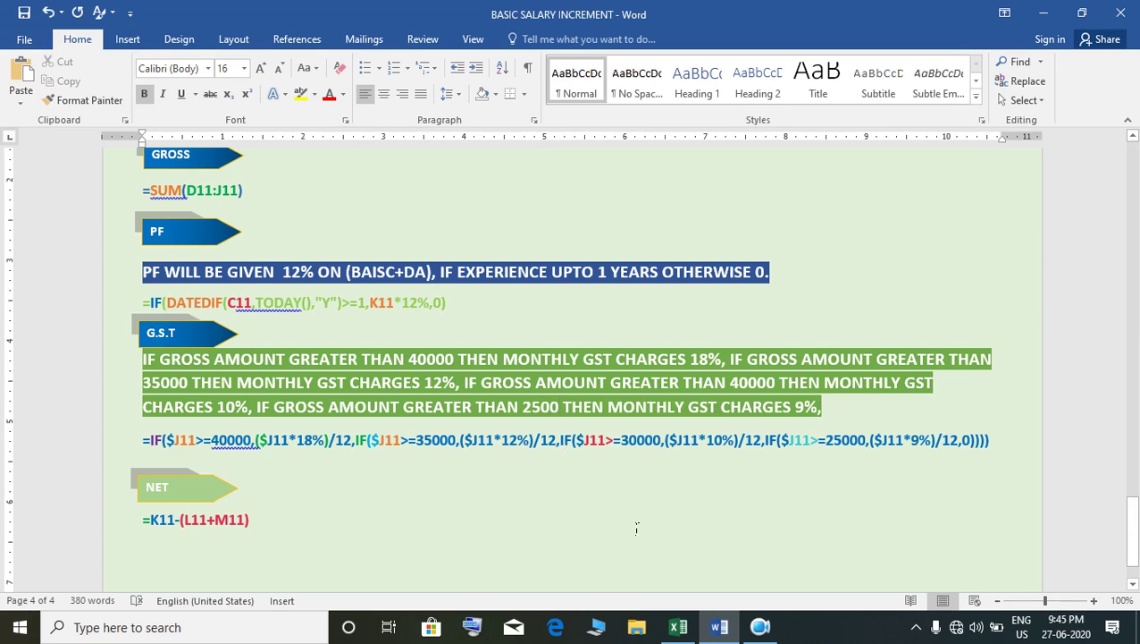
Step: Append "OTHERWISE GST NIL" to the GST rule text and correct the 9% rule's threshold to 25000
left_click(848, 414)
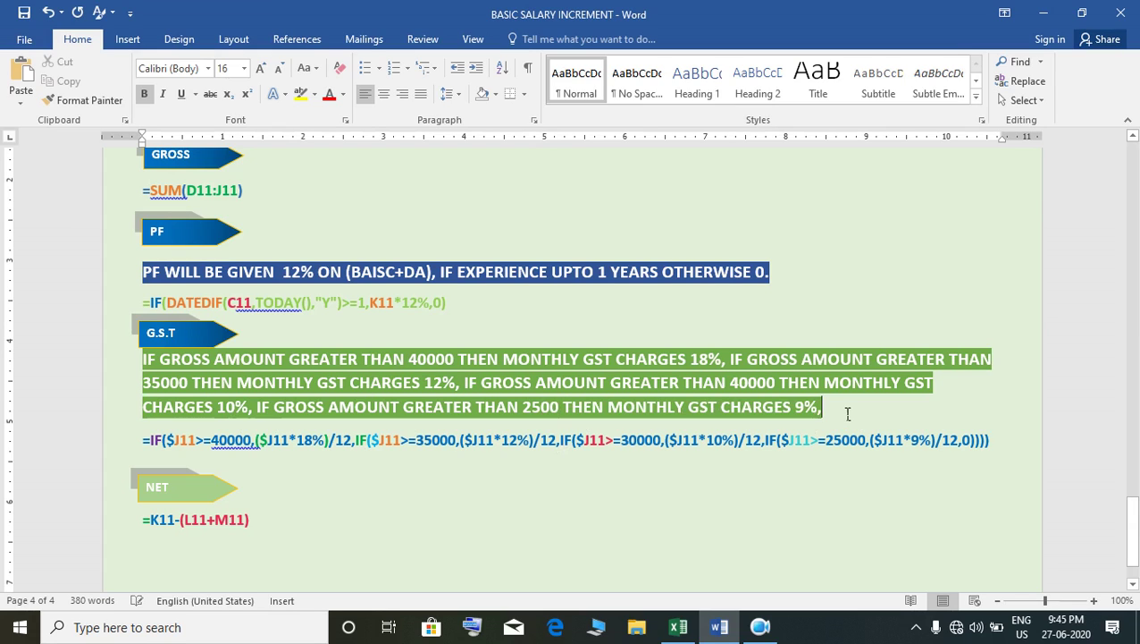
type("O")
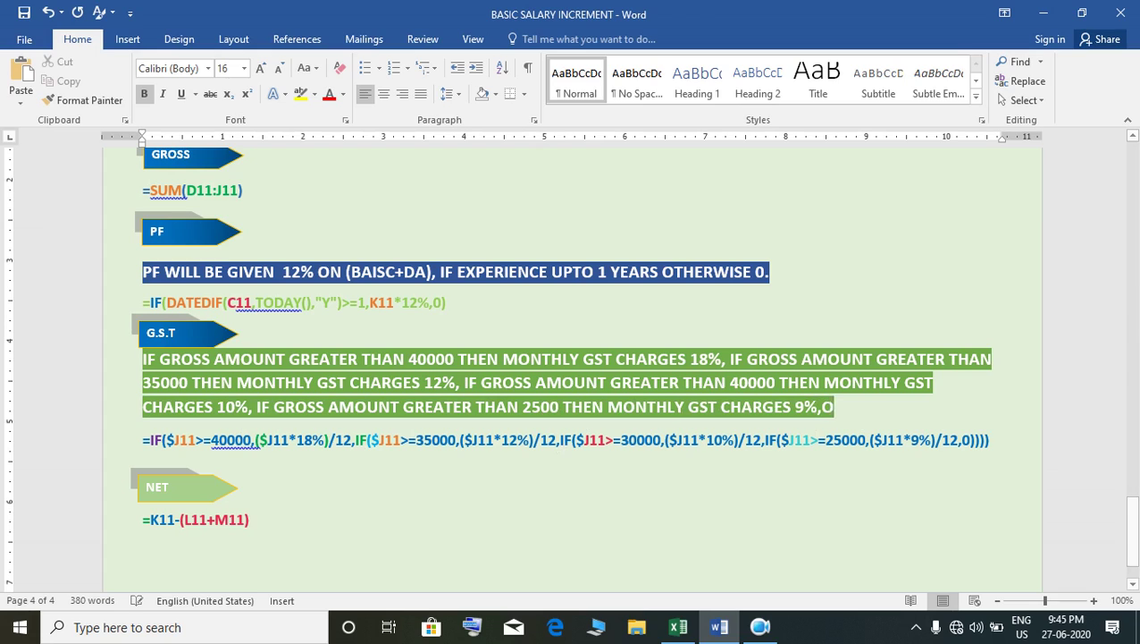
type("THERWISE")
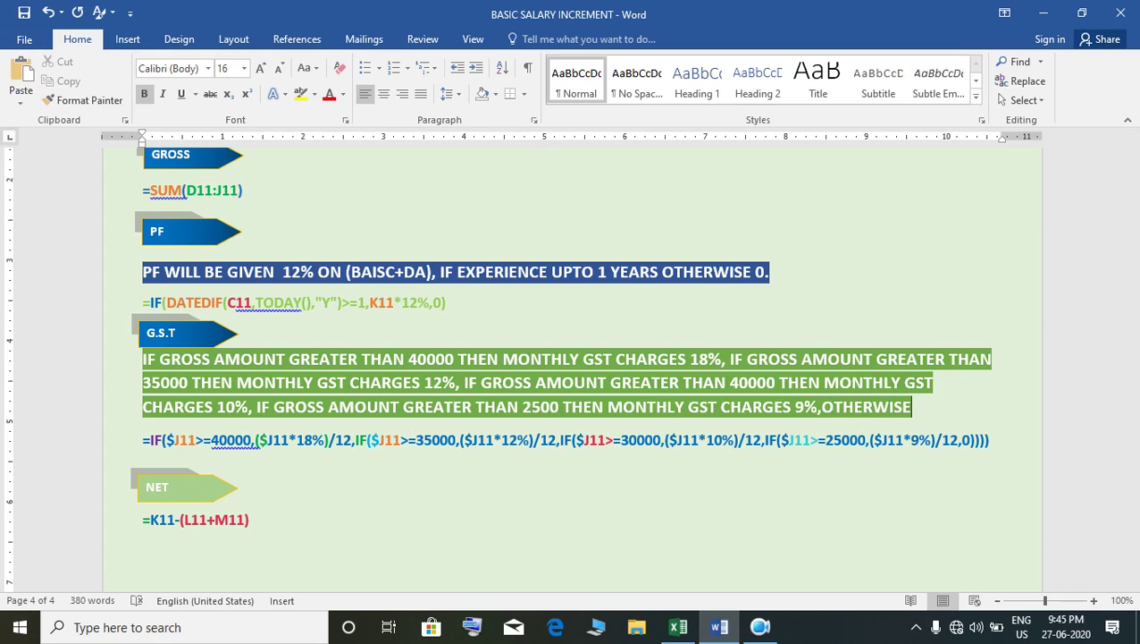
type(" GST NIL")
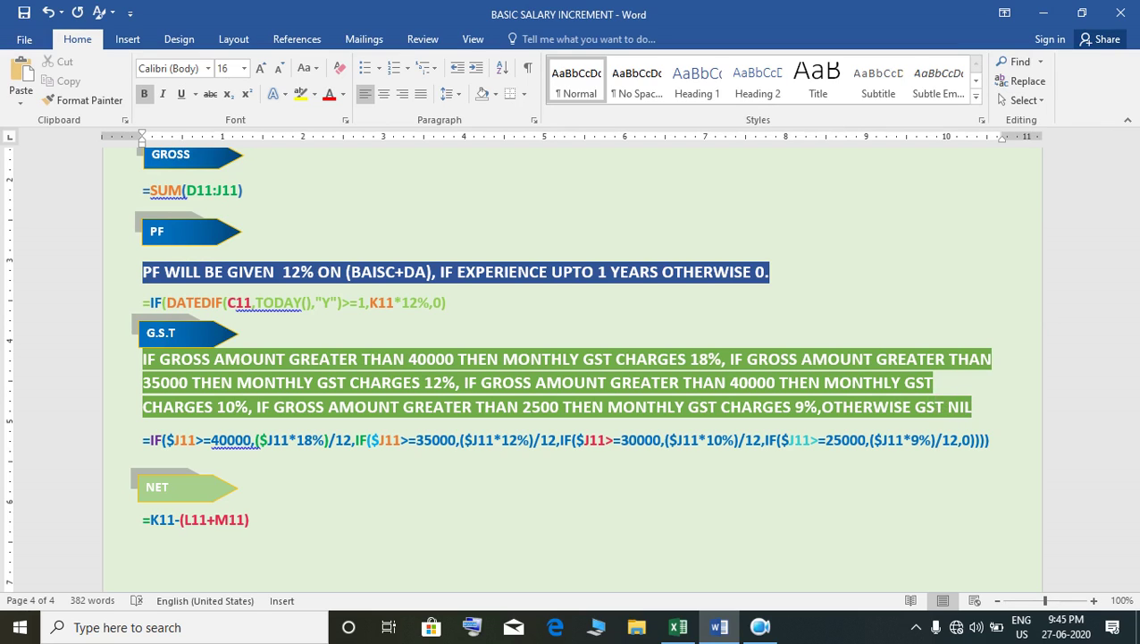
left_click(563, 411)
type("0")
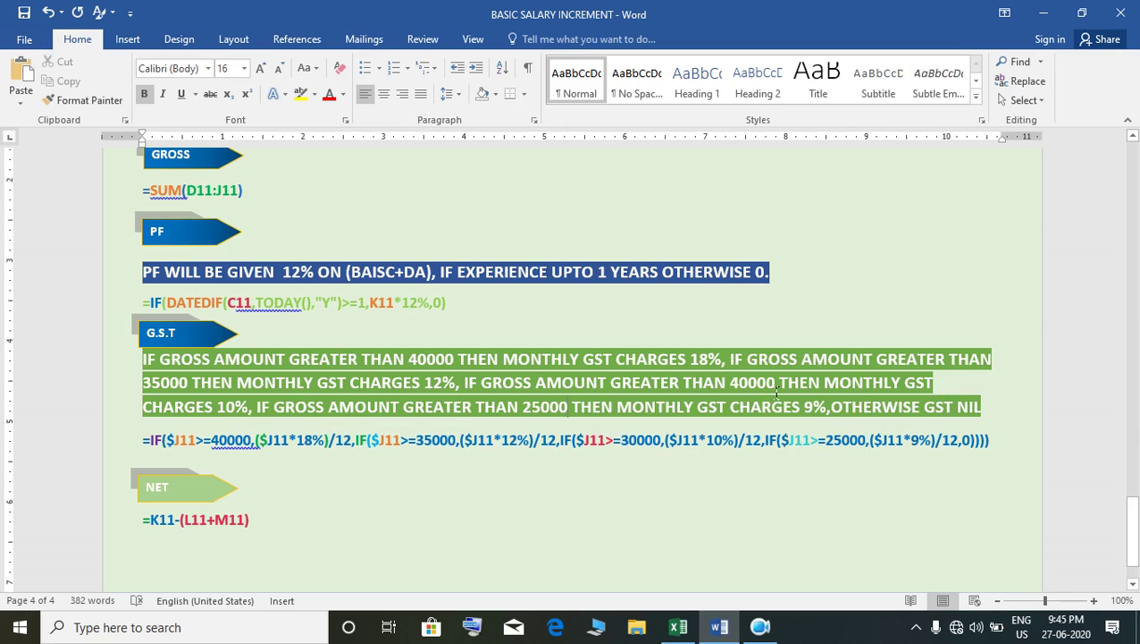
Step: Replace the gross threshold of the 10% GST rule with 30000
left_click_drag(776, 391, 727, 385)
type("35000")
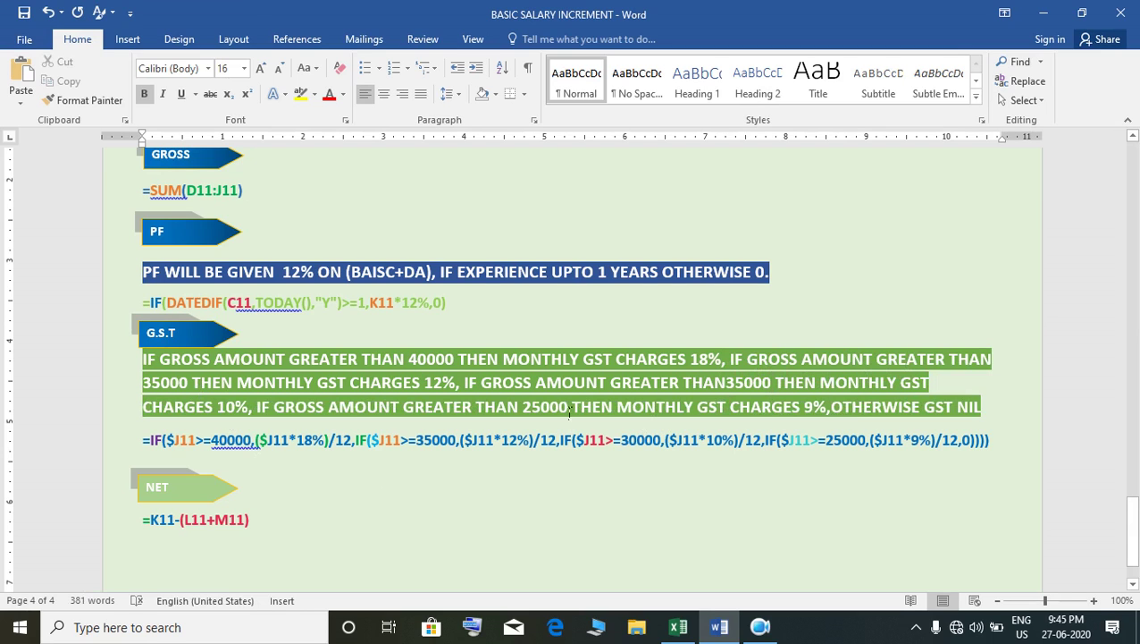
key("Left")
key("Left")
key("Left")
key("BackSpace")
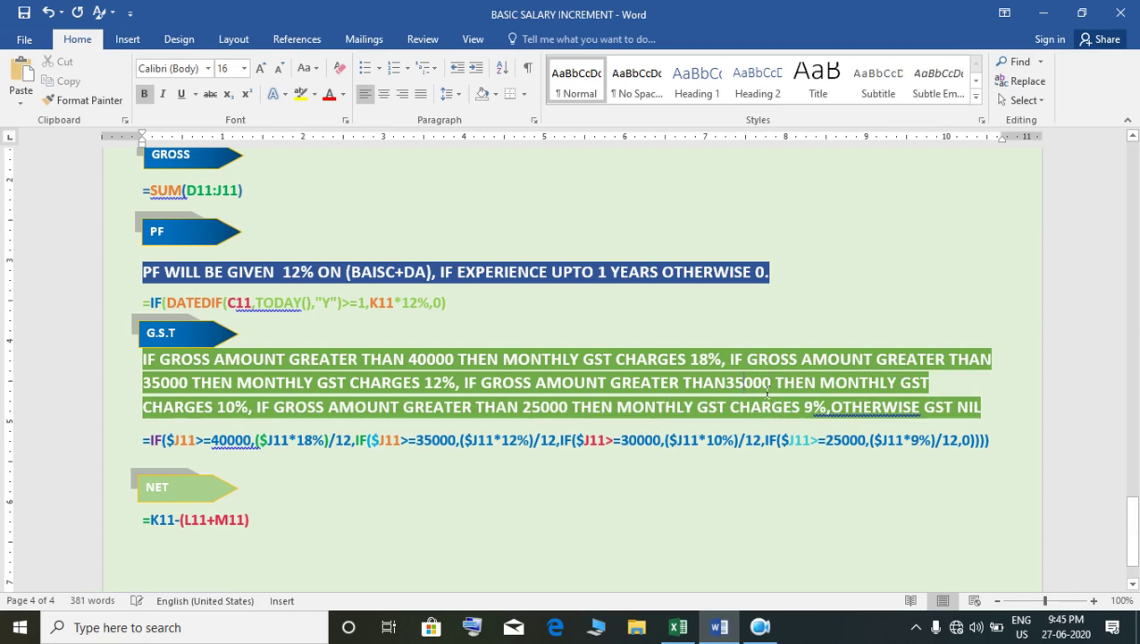
type("0")
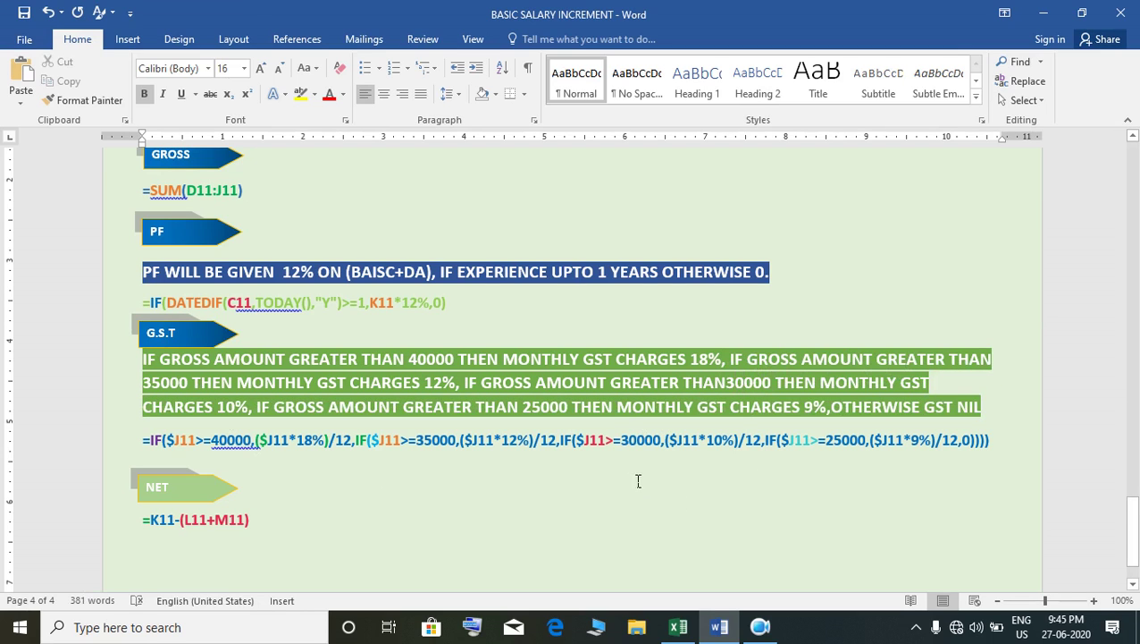
Step: Switch to the Excel workbook and add a fourth IF testing J12>=25000 to the L12 GST formula
left_click(680, 629)
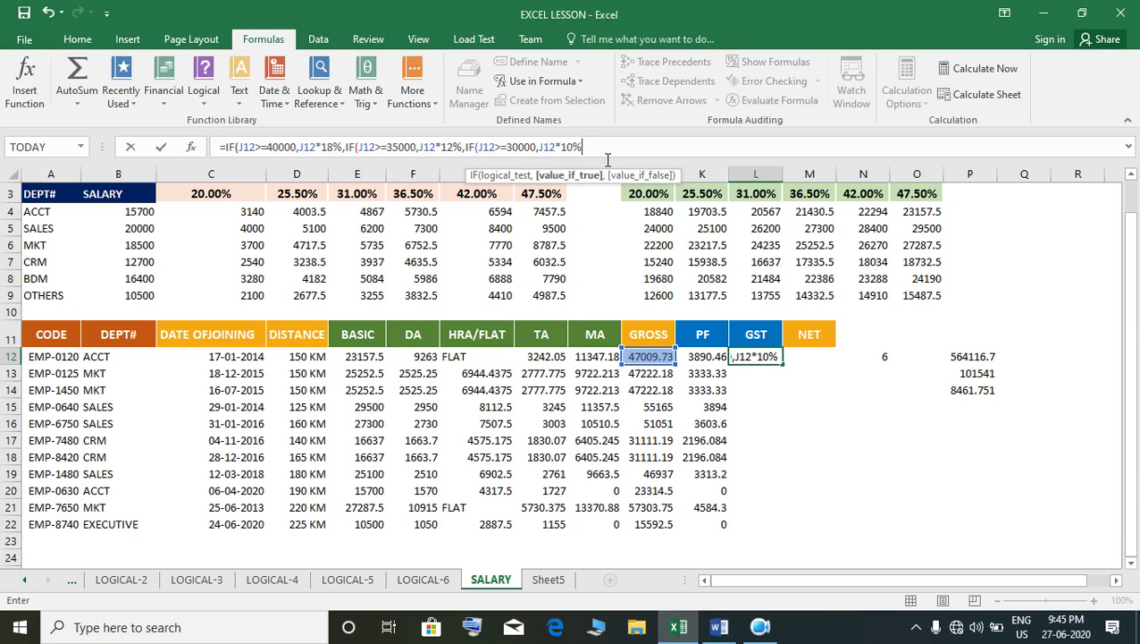
type(",IF(")
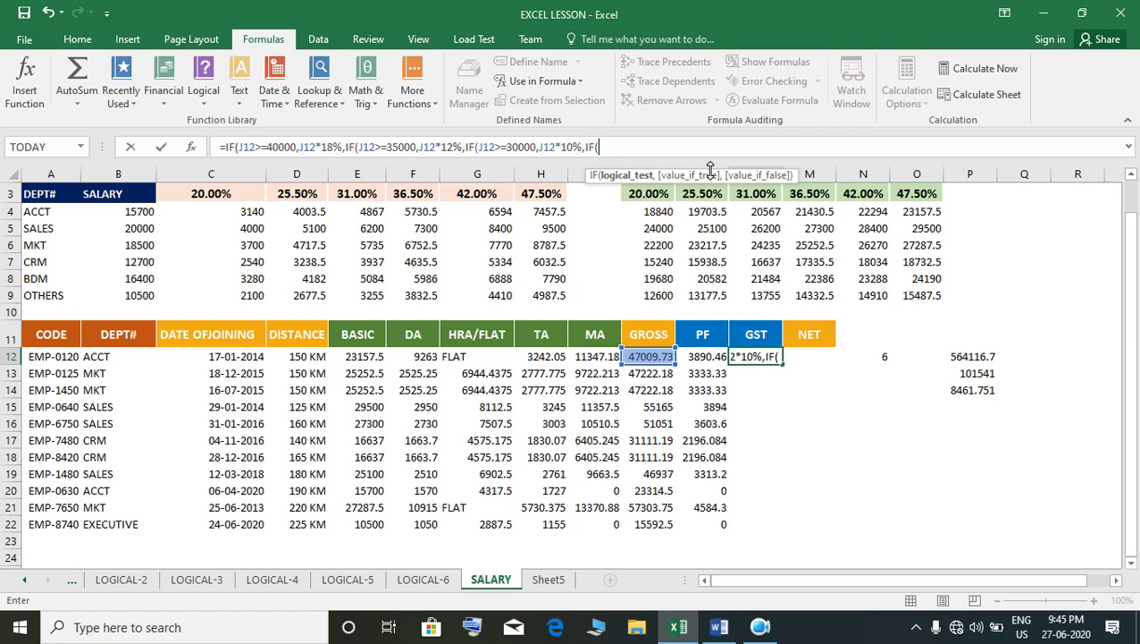
key("Left")
key("Left")
type(">=")
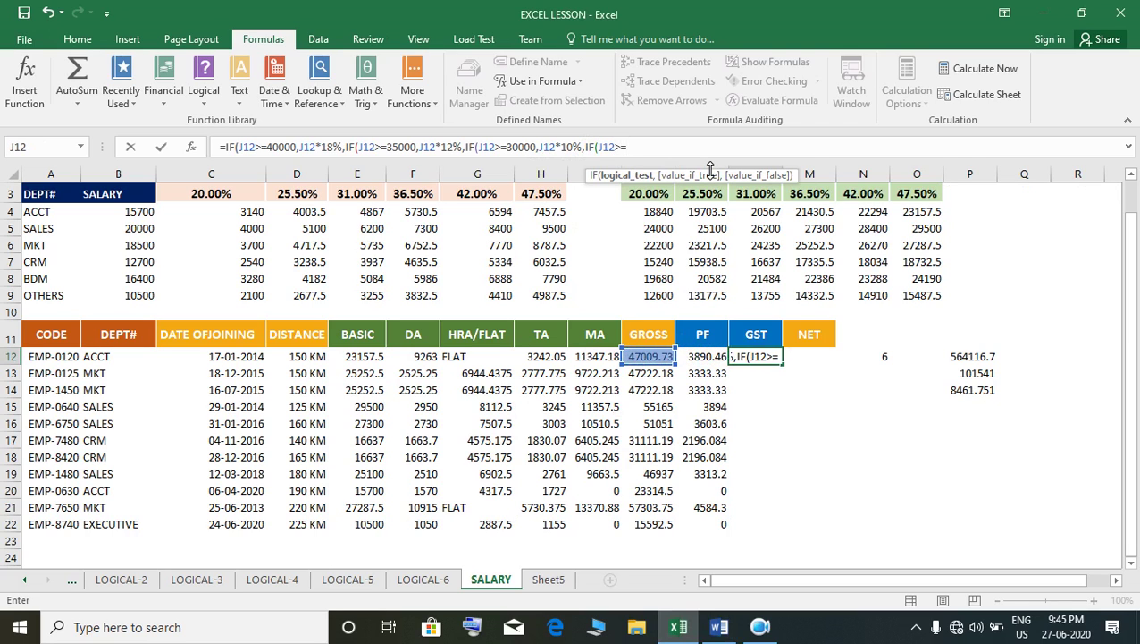
type("250")
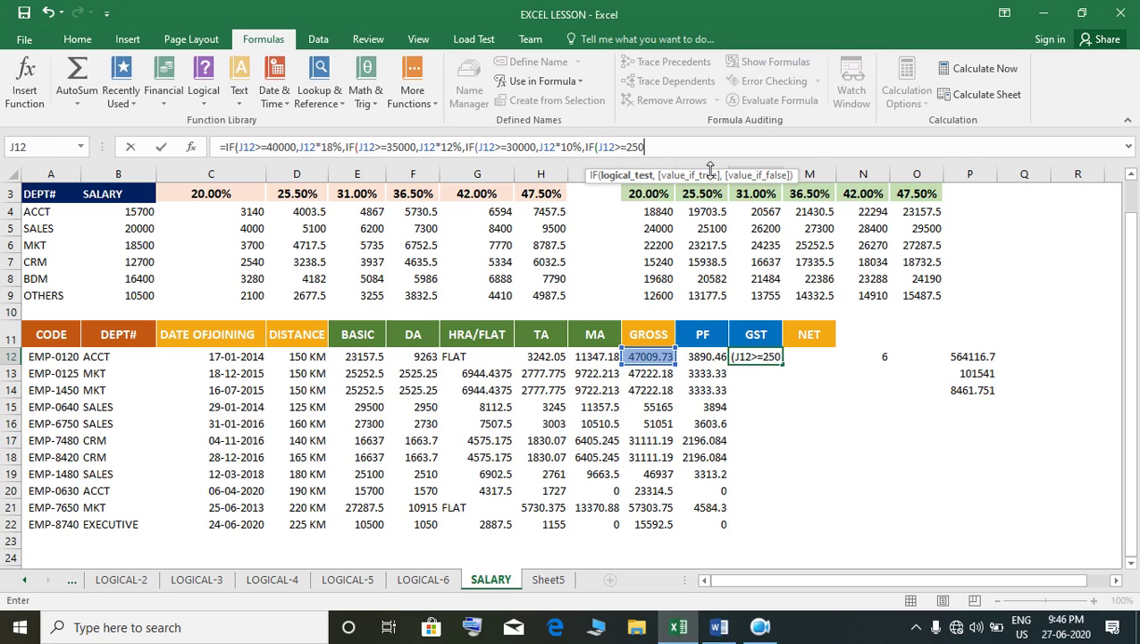
type("00,")
Step: Complete the L12 GST formula with J12*9%, otherwise 0, and fill it down to L22
key("Left")
key("Left")
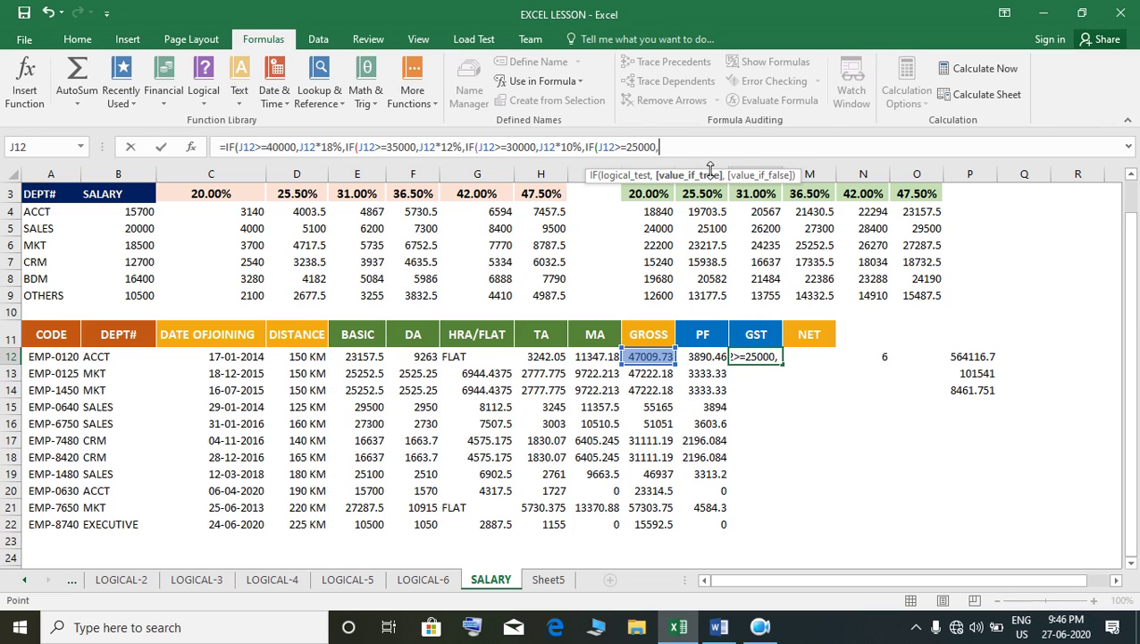
type("*9")
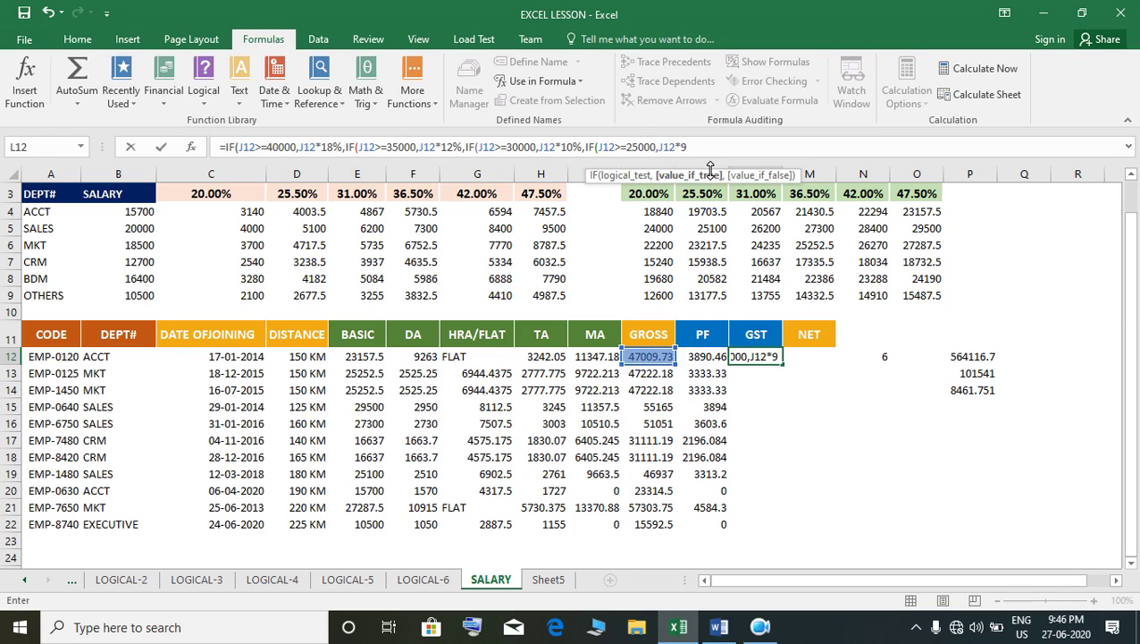
type("%,")
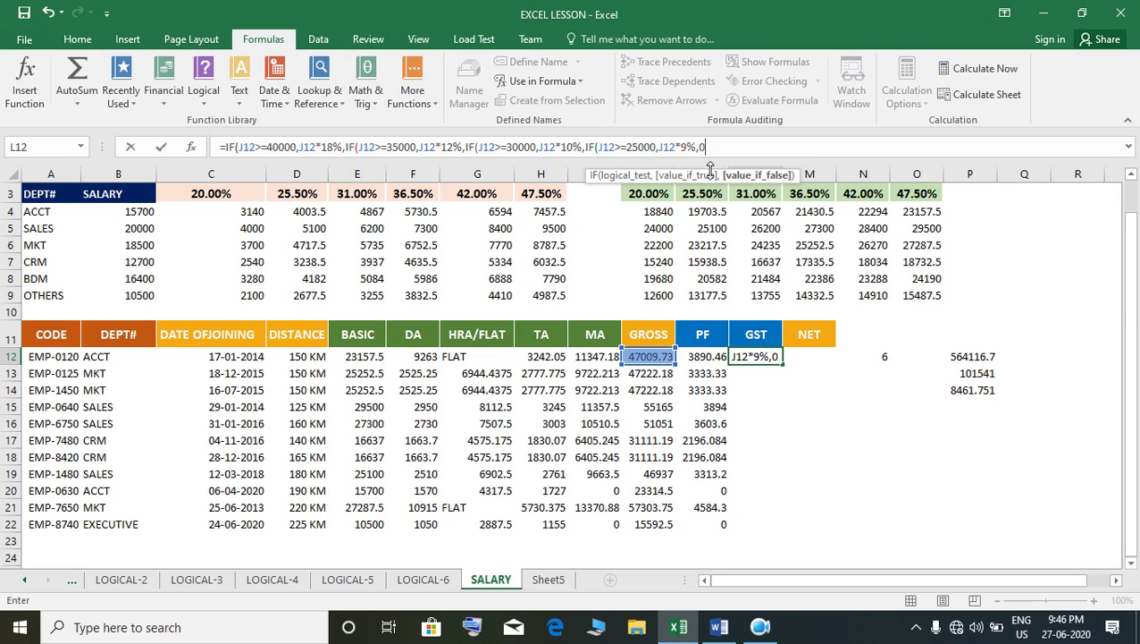
type("0)))")
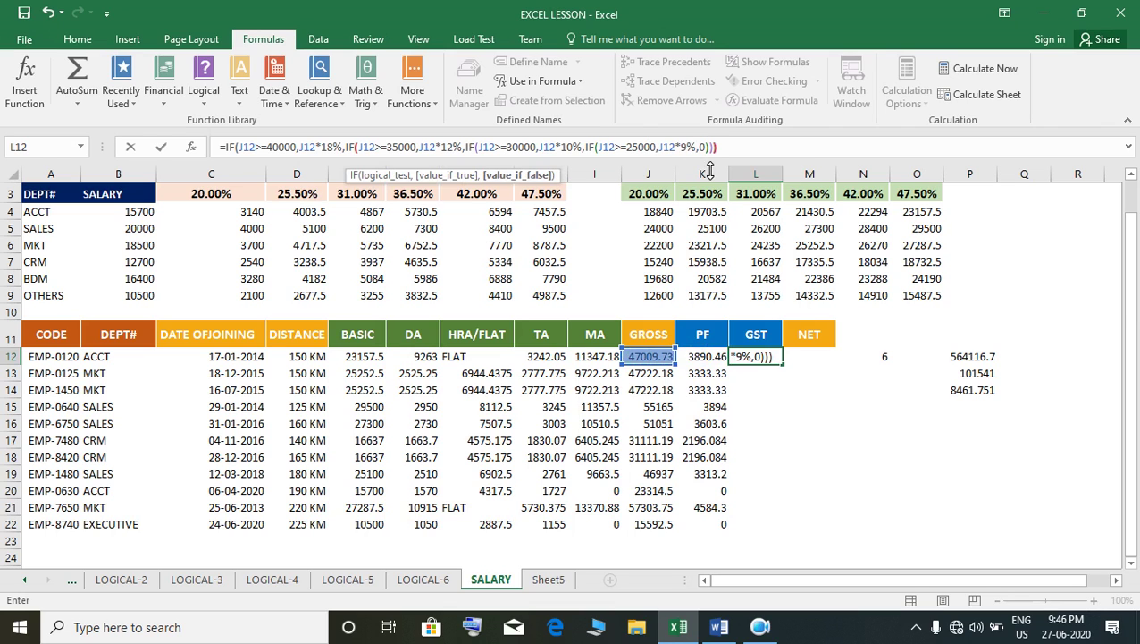
type(")")
key("Return")
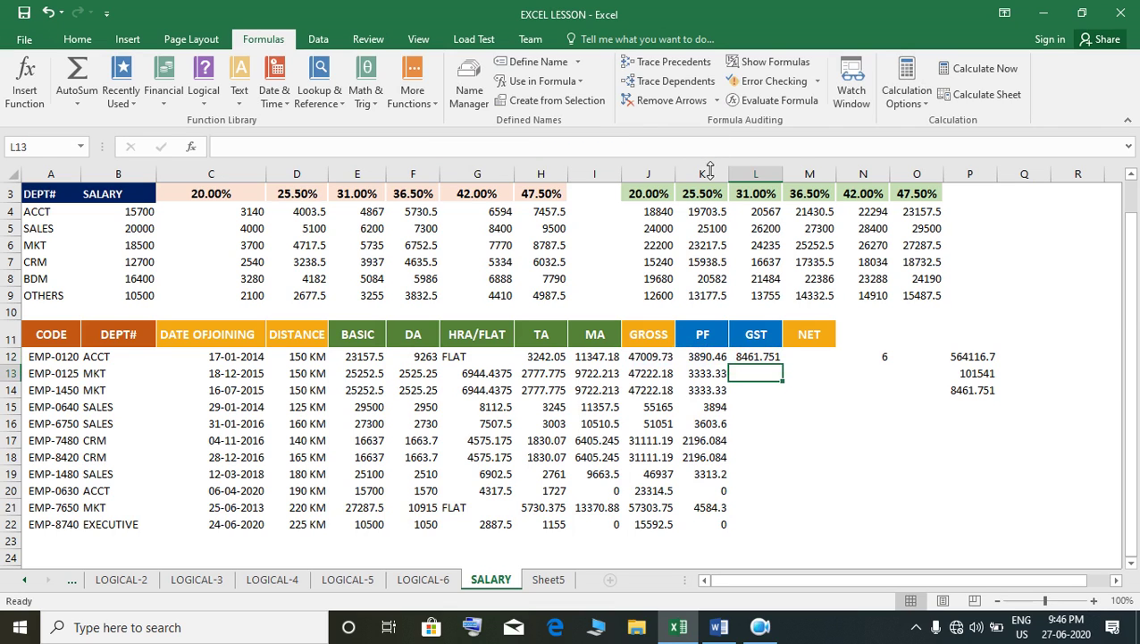
left_click(751, 358)
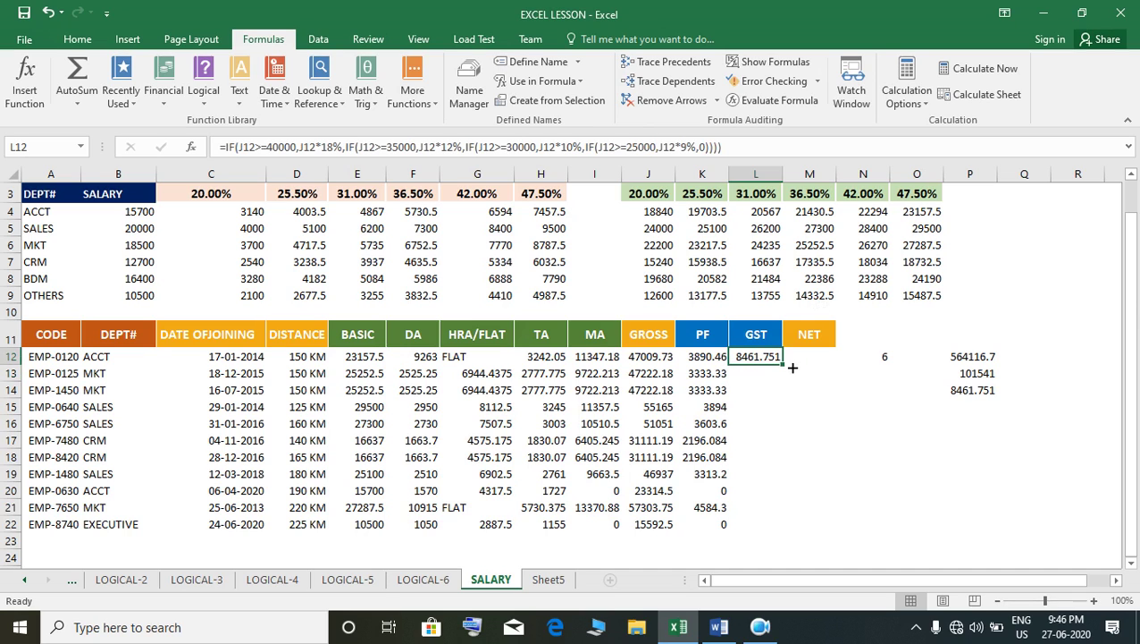
left_click_drag(783, 365, 764, 534)
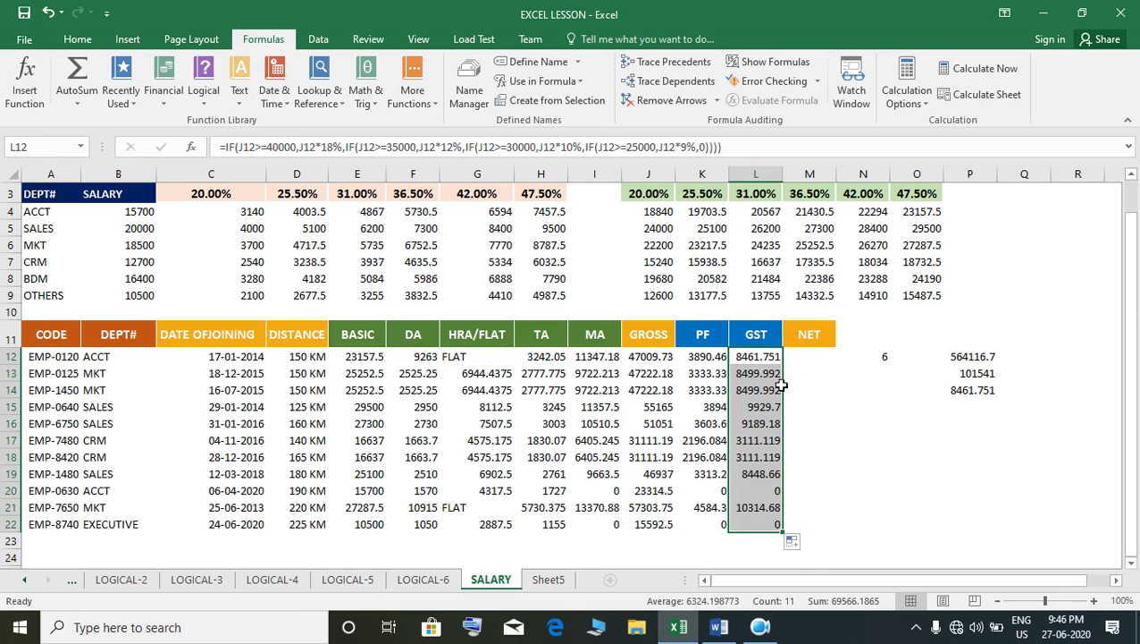
Step: Enter =J12-(K12+L12) in M12 under NET and fill the formula down to M22
left_click(820, 362)
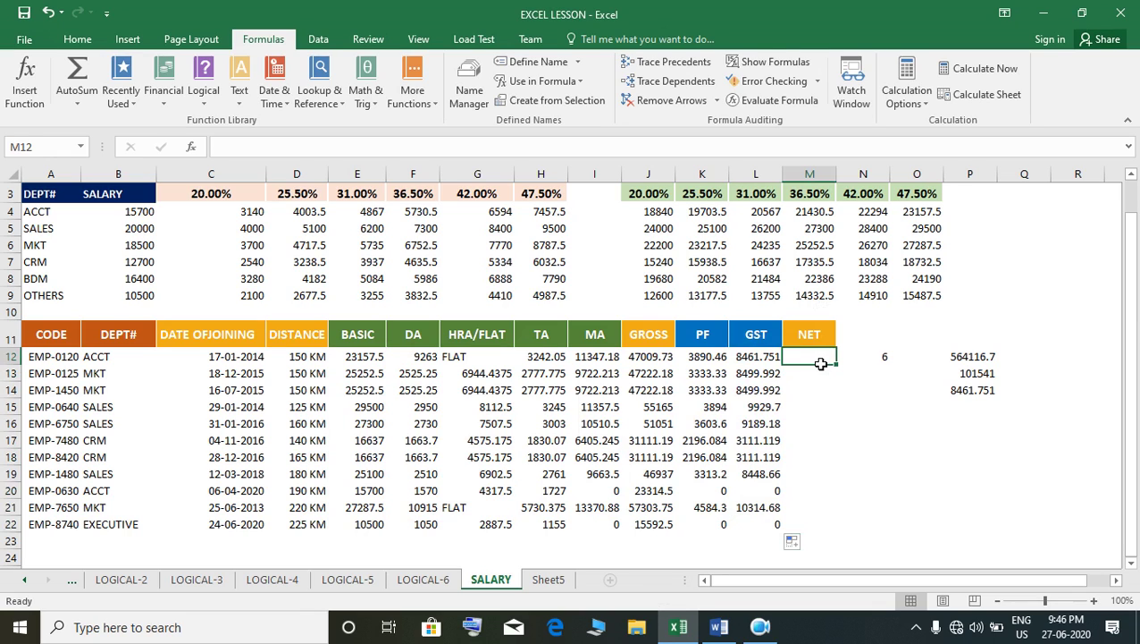
type("=")
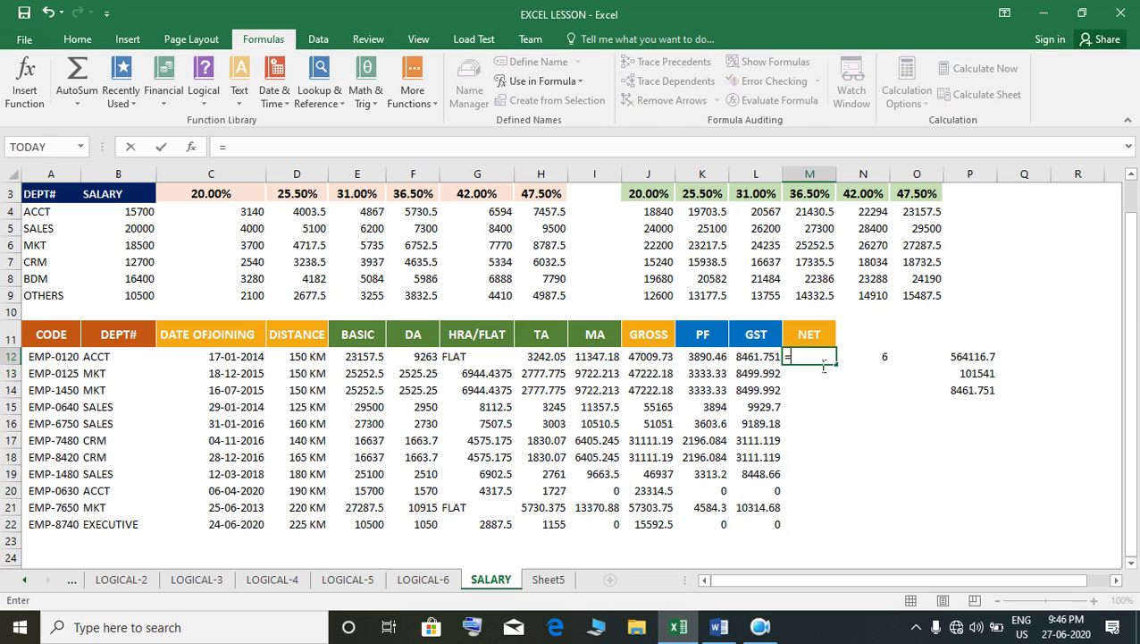
key("Left")
key("Left")
key("Left")
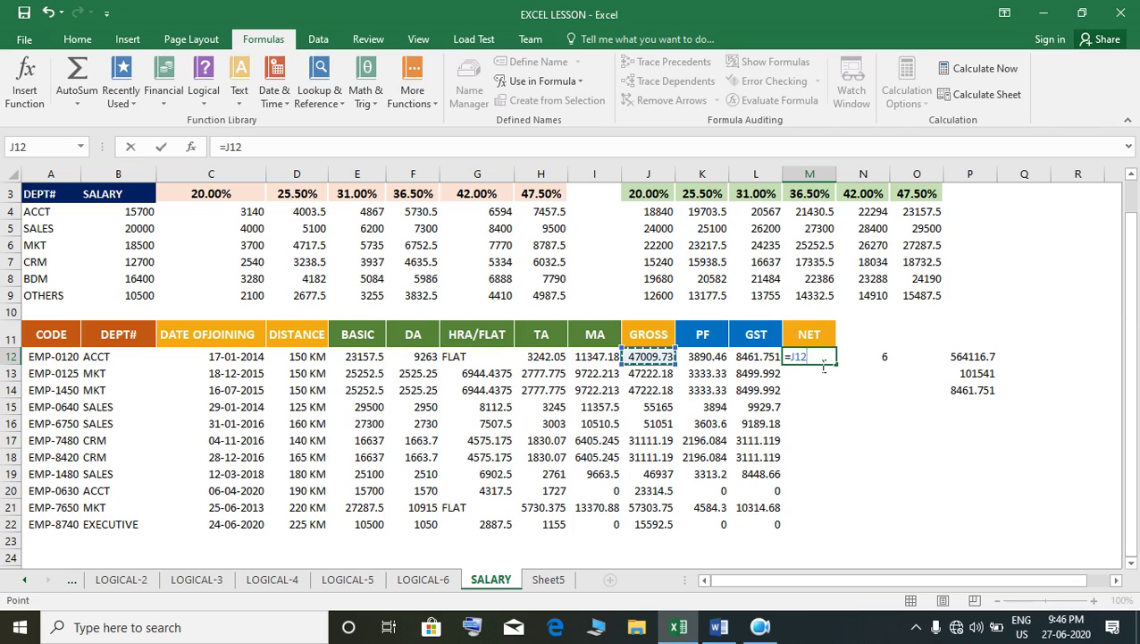
type("-(")
key("Left")
key("Left")
type("+")
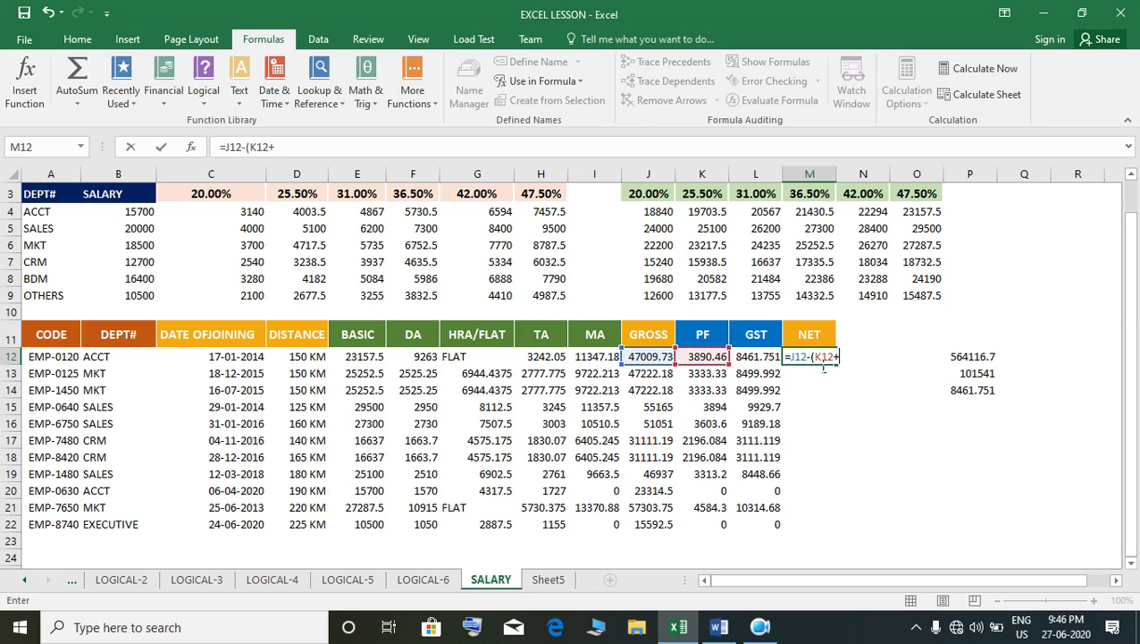
key("Left")
type(")")
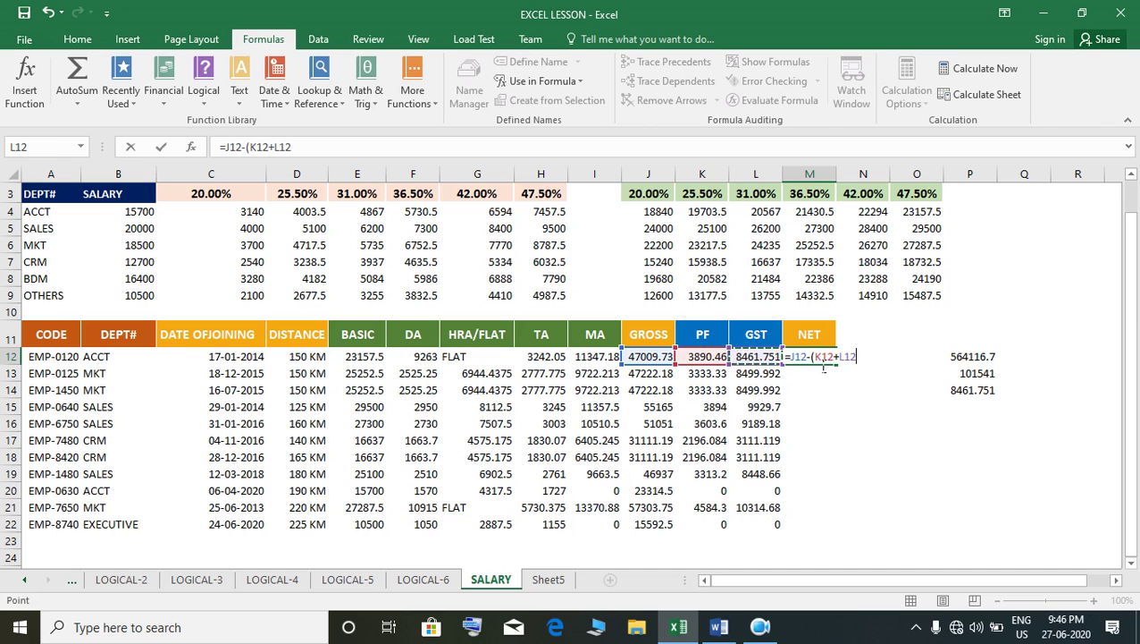
key("Return")
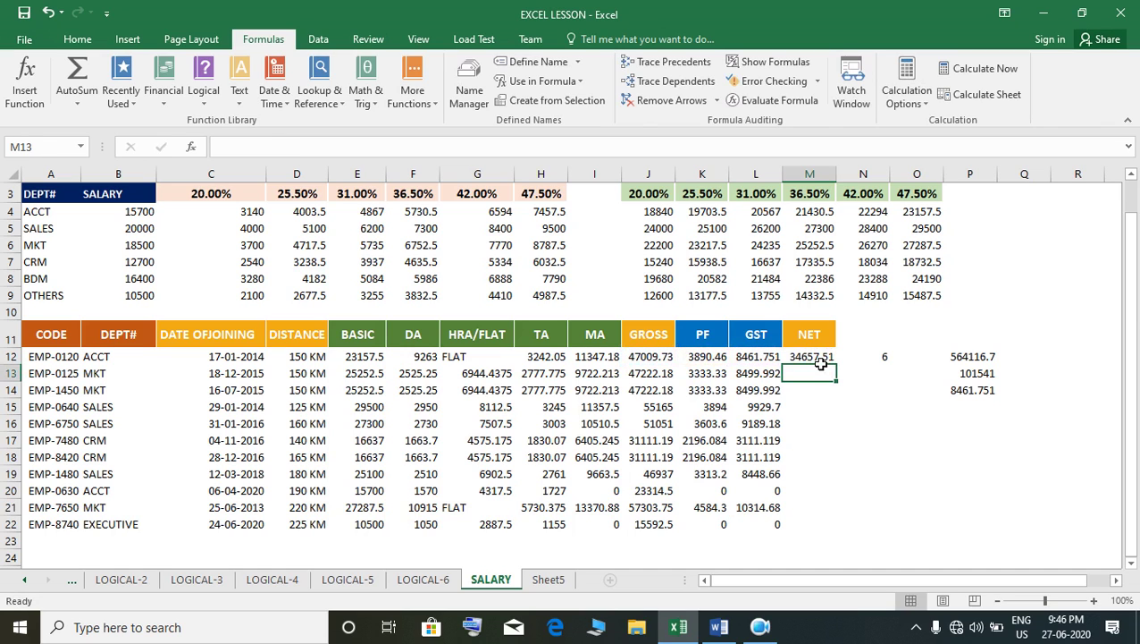
left_click(819, 357)
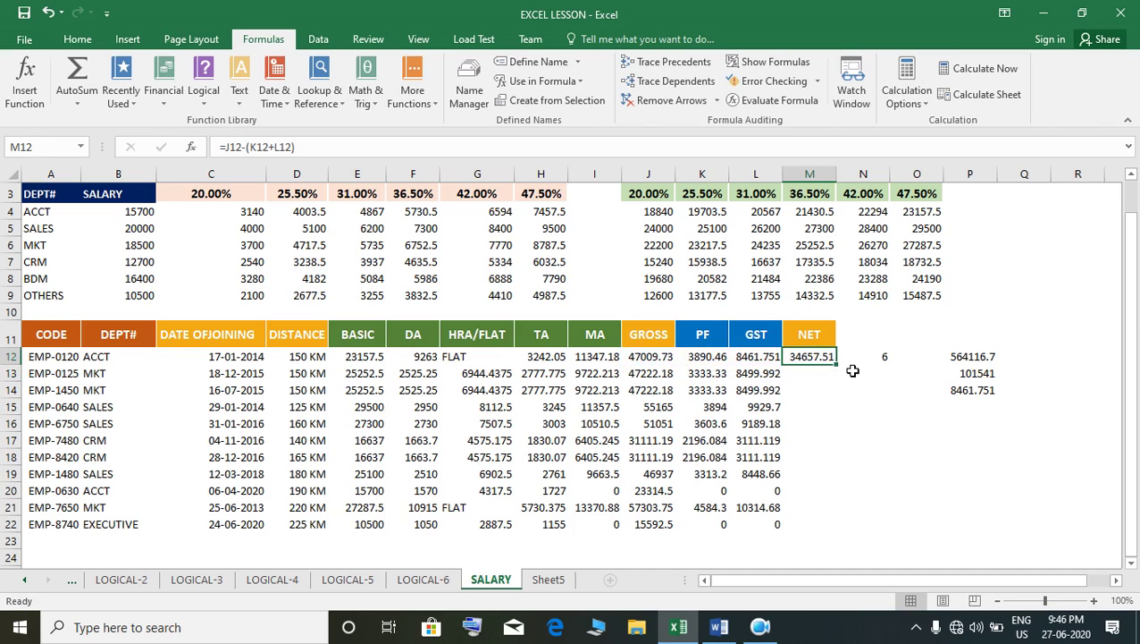
left_click_drag(837, 364, 832, 529)
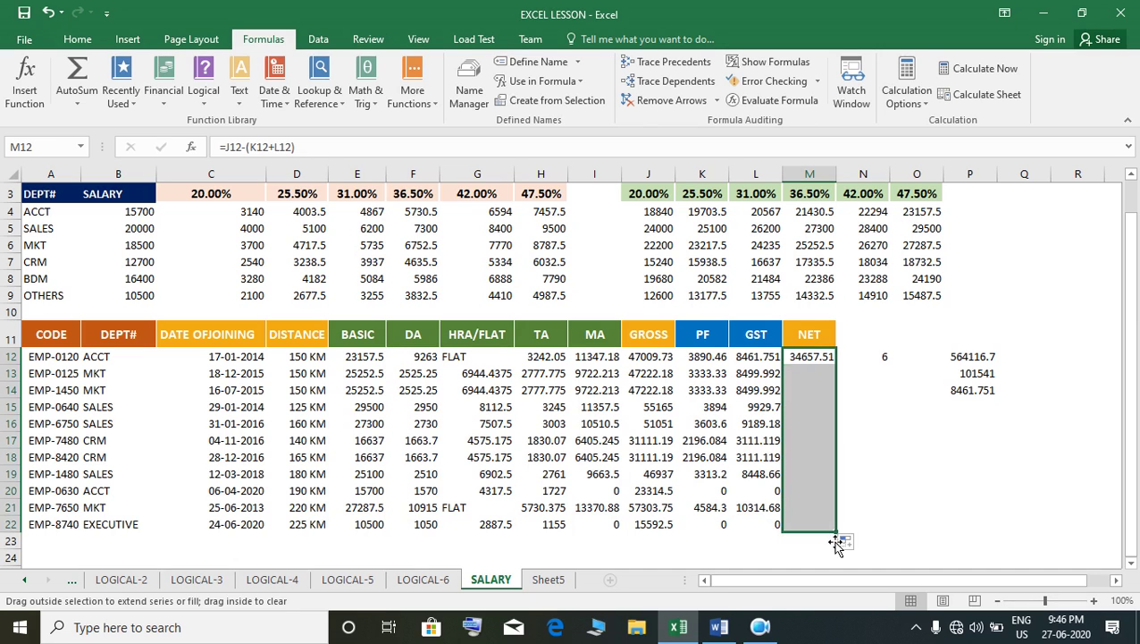
Step: Apply a custom number format with thousands separators and two decimals to E12:M22 and center the values
left_click_drag(362, 358, 836, 534)
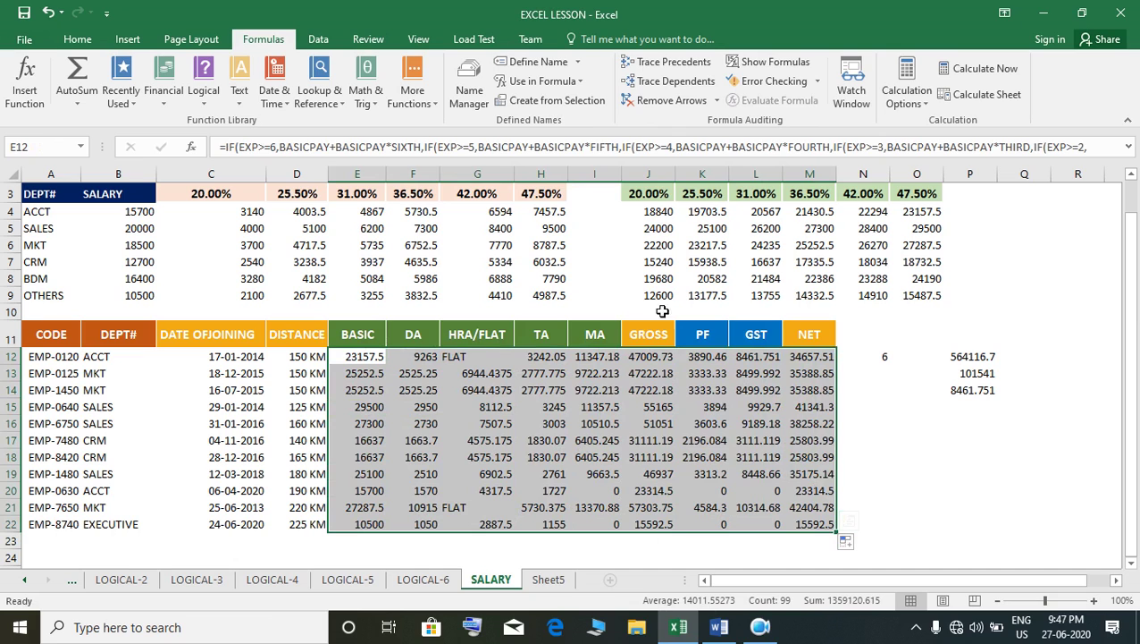
left_click(77, 39)
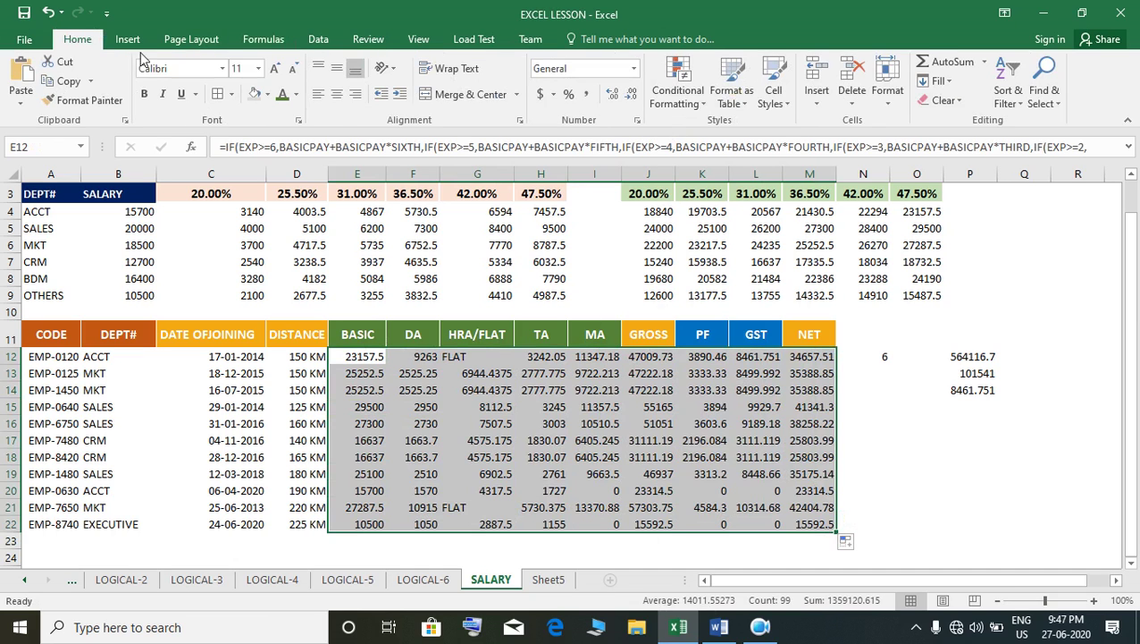
left_click(637, 120)
left_click(524, 414)
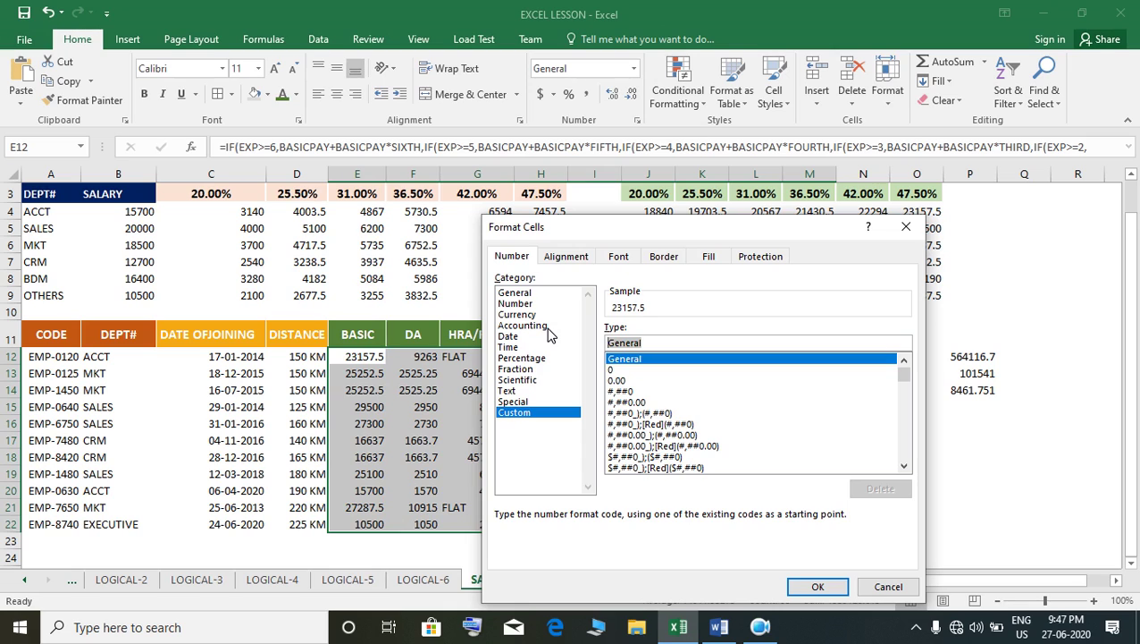
type("00")
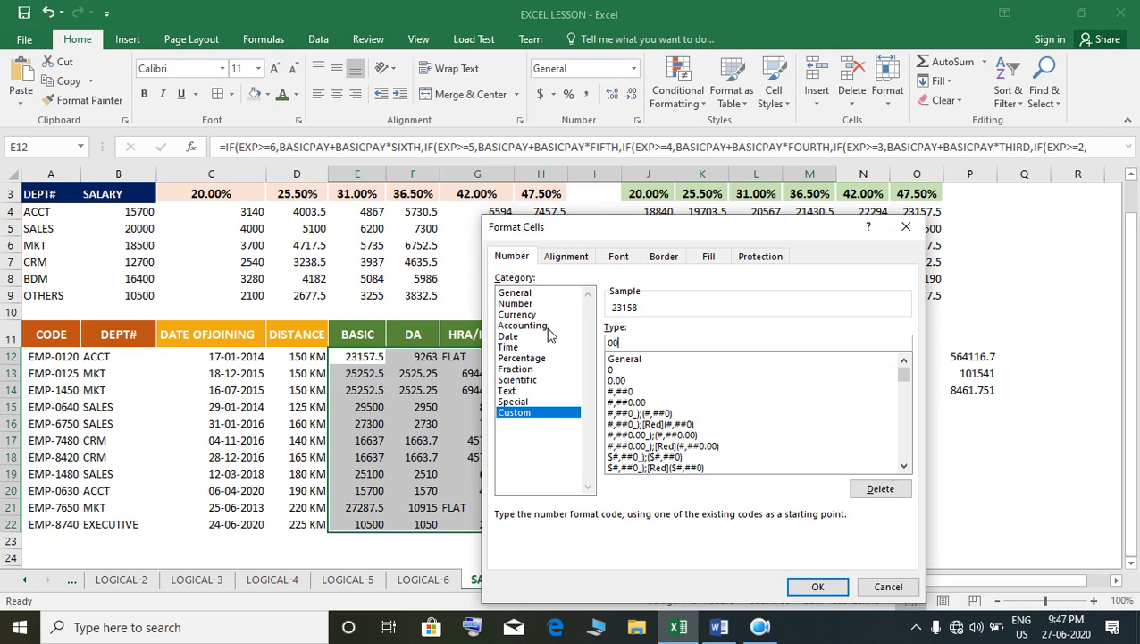
type(".")
type("00")
type(",")
left_click(817, 590)
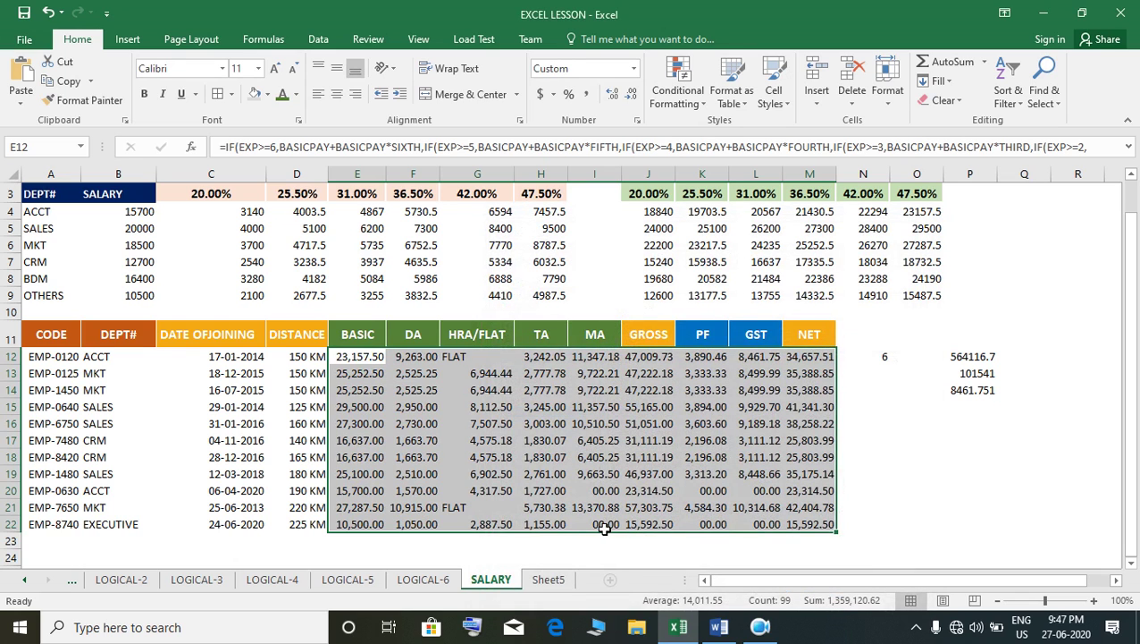
left_click(337, 97)
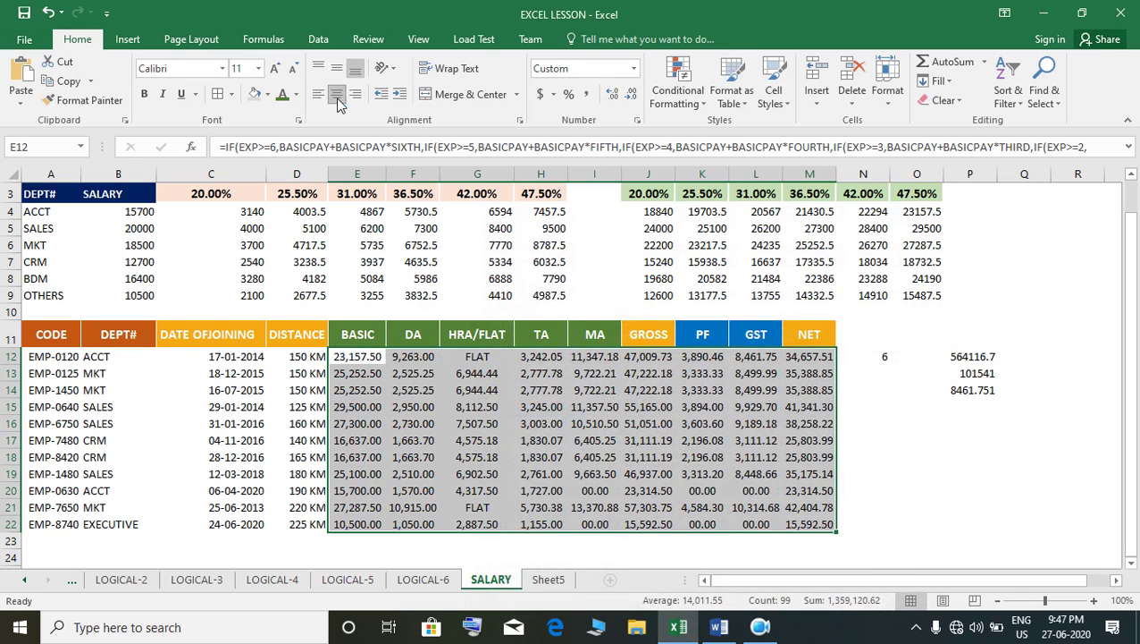
left_click(701, 474)
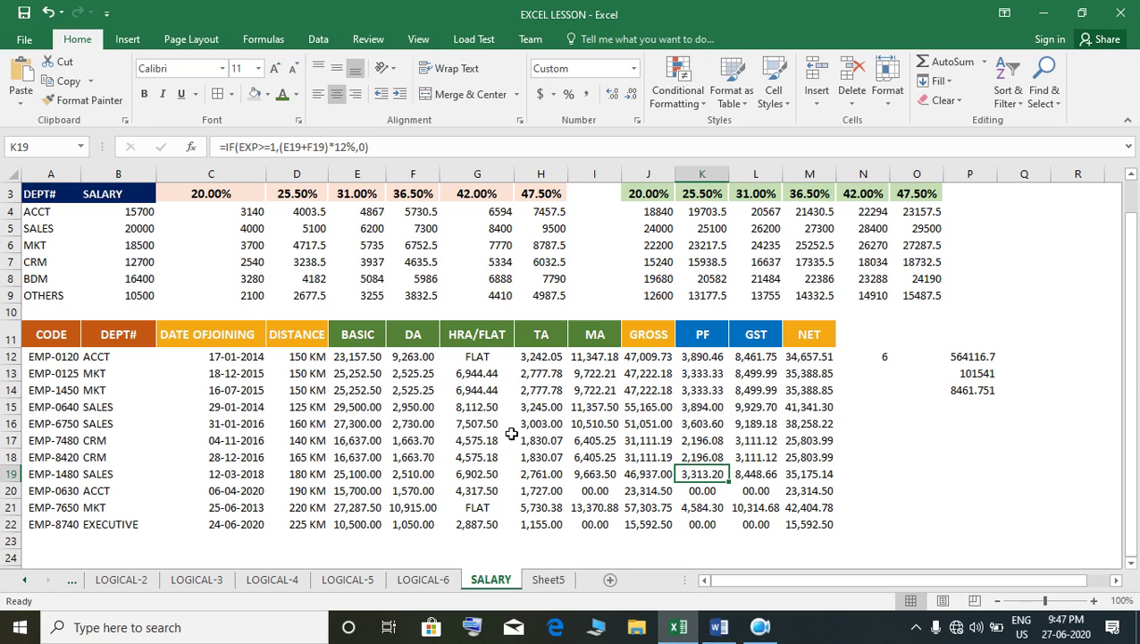
Step: Make all employee data rows bold, from CODE through NET (A12:M22)
mouse_move(212, 362)
left_mouse_down()
mouse_move(769, 535)
mouse_move(818, 527)
left_mouse_up()
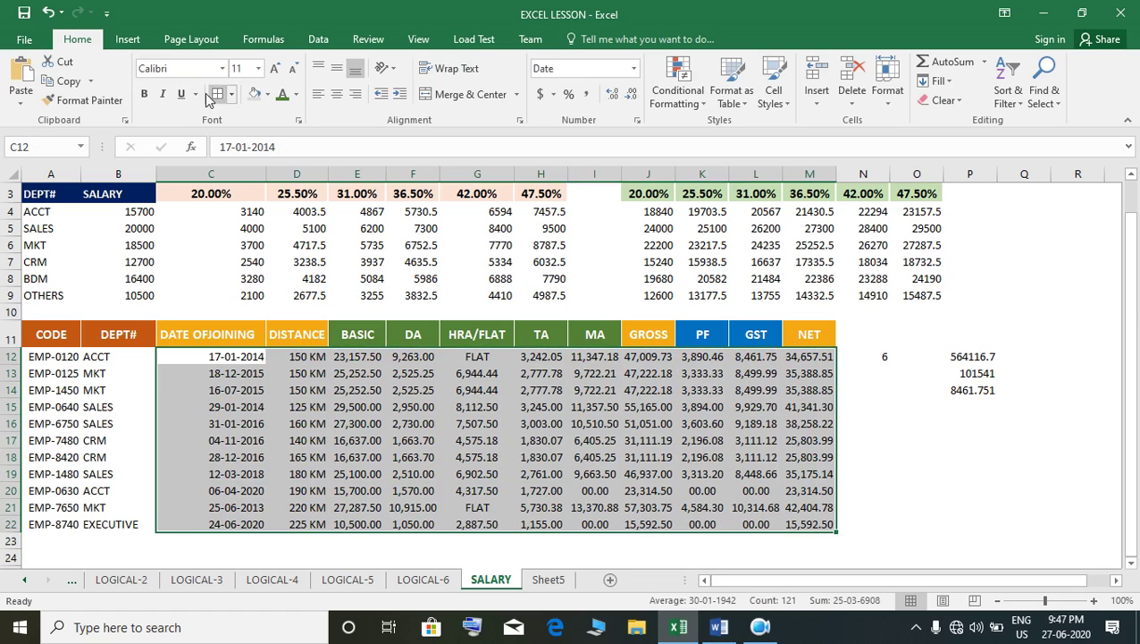
left_click(145, 95)
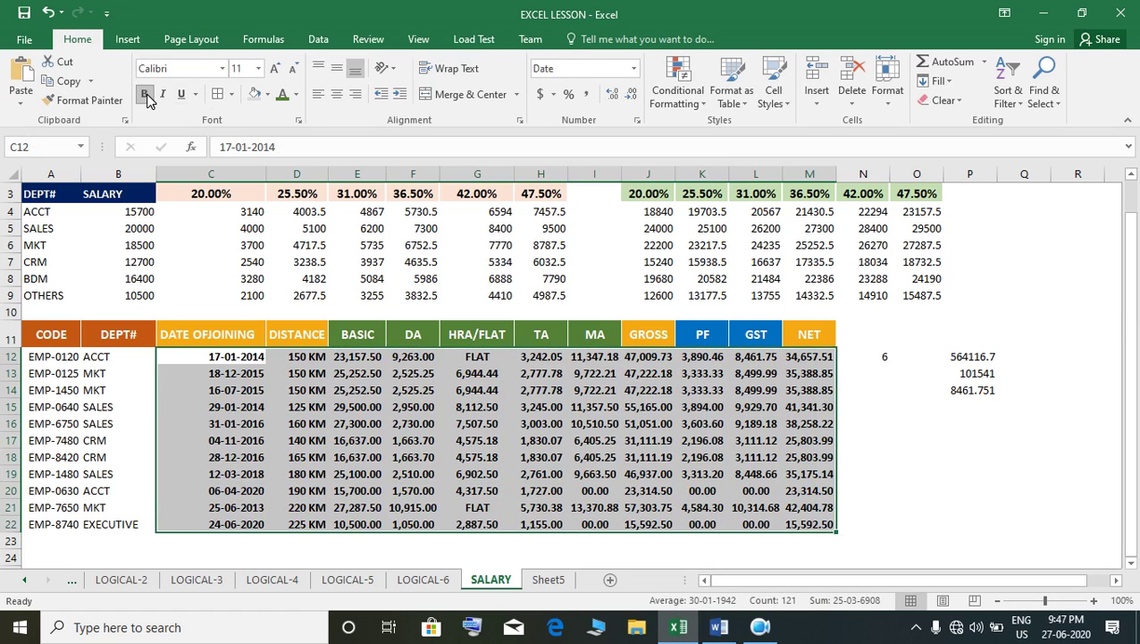
left_click_drag(107, 362, 115, 514)
left_click_drag(35, 357, 499, 526)
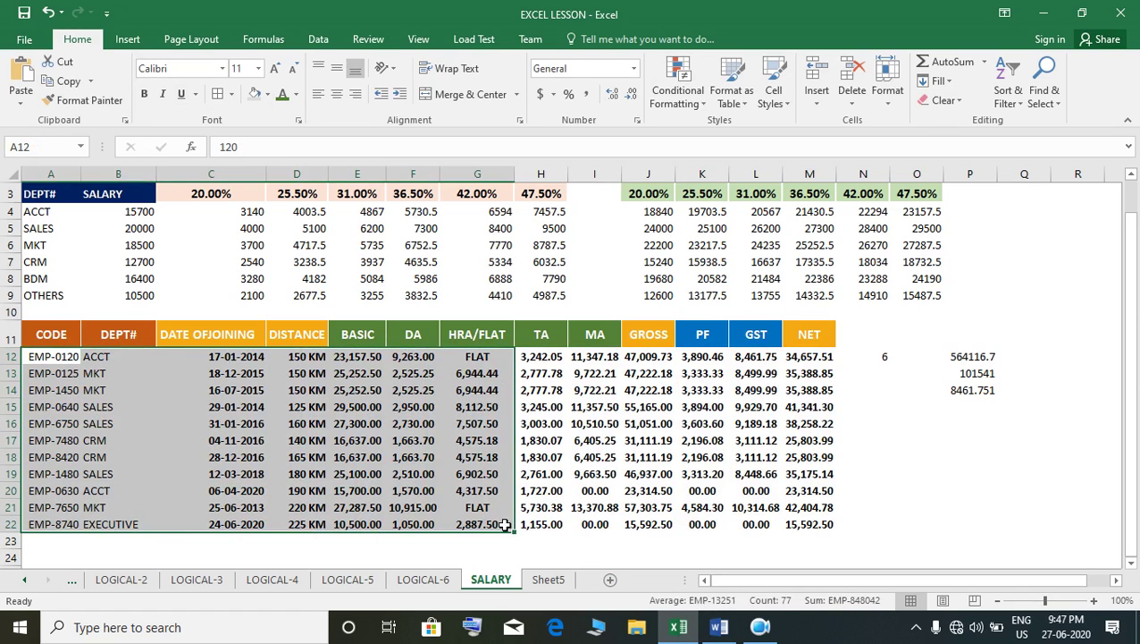
left_click(145, 95)
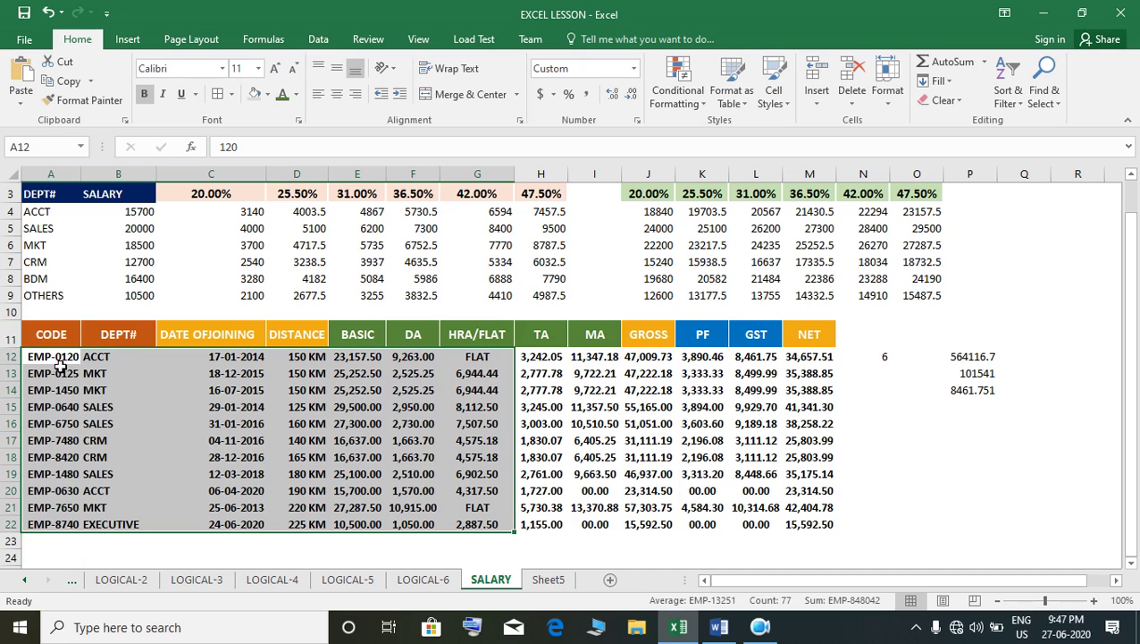
Step: Increase the font size of A12:M22 to 12 and widen column A to fit the employee codes
left_click_drag(55, 358, 822, 536)
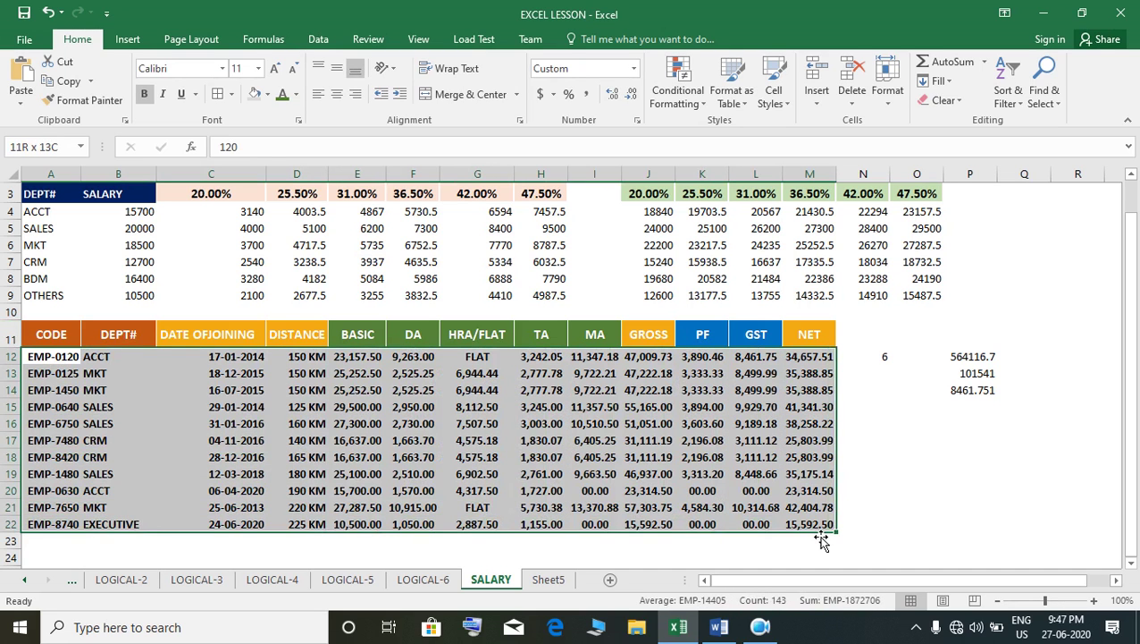
left_click(275, 71)
left_click(328, 499)
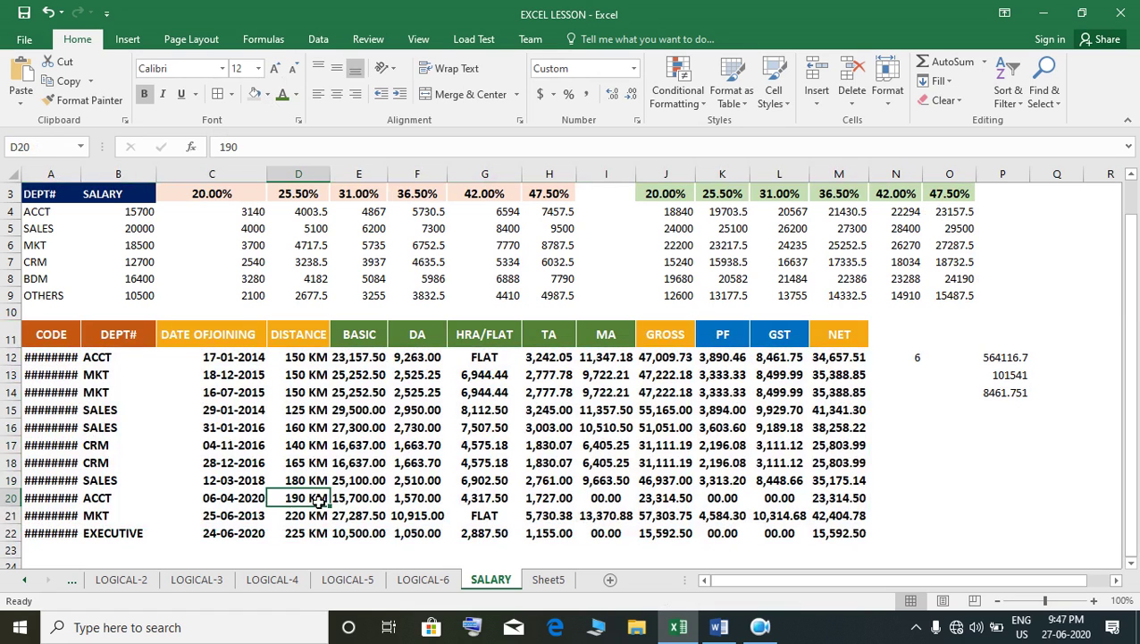
left_click(130, 517)
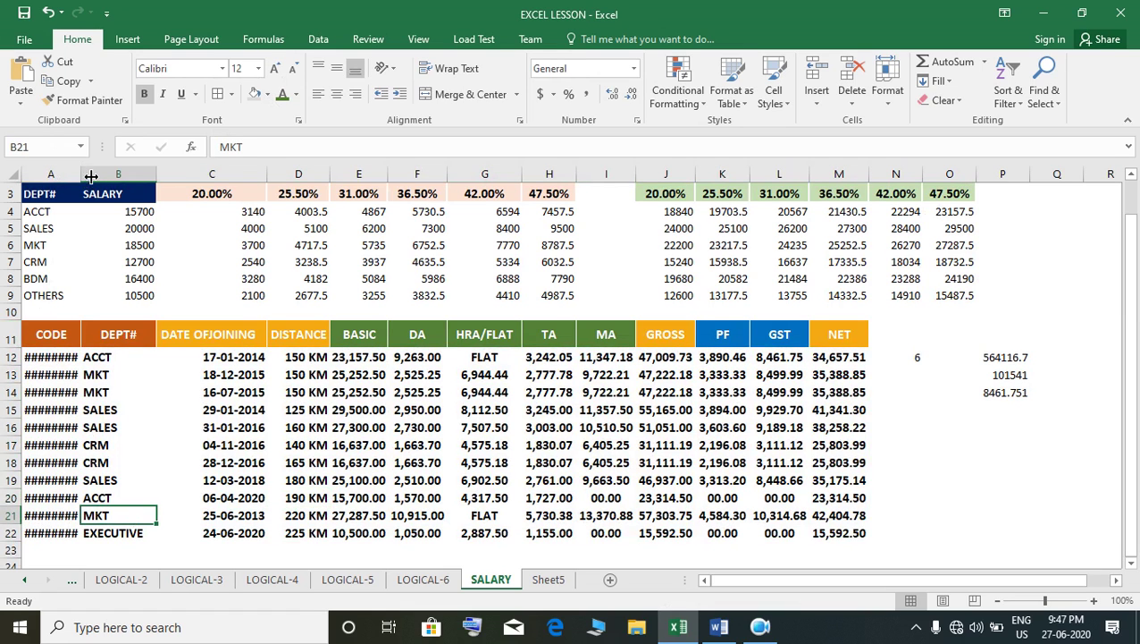
left_click_drag(90, 176, 93, 176)
left_click(192, 480)
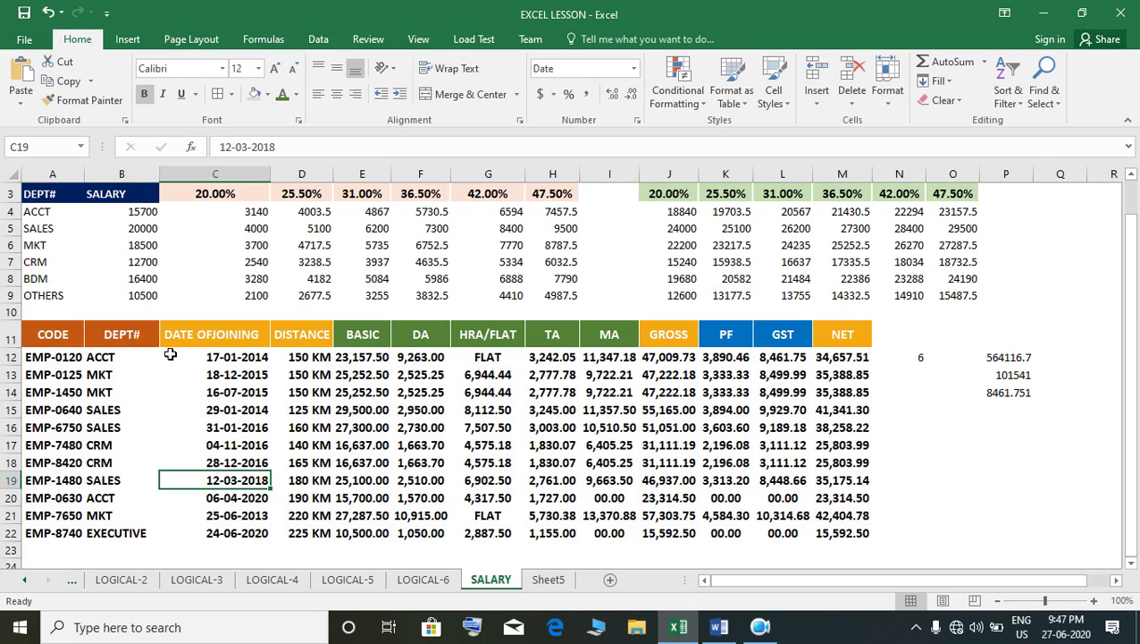
left_click(170, 357)
left_click(283, 445)
left_click(364, 361)
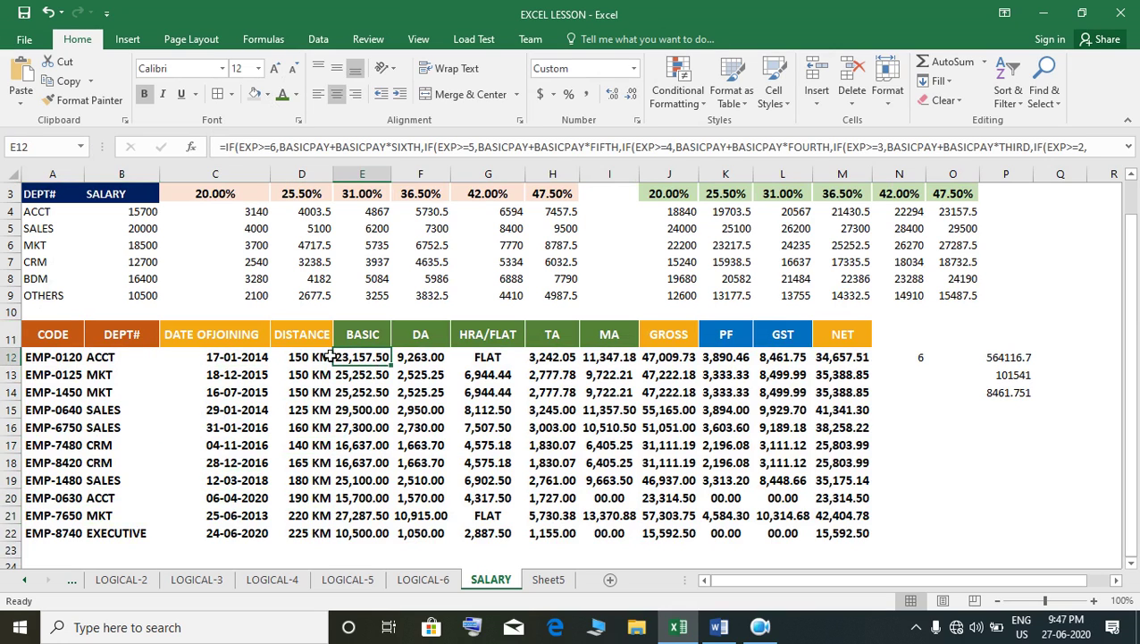
Step: Fit the widths of the BASIC, DA, GROSS and NET columns to their contents
left_click_drag(398, 182, 400, 181)
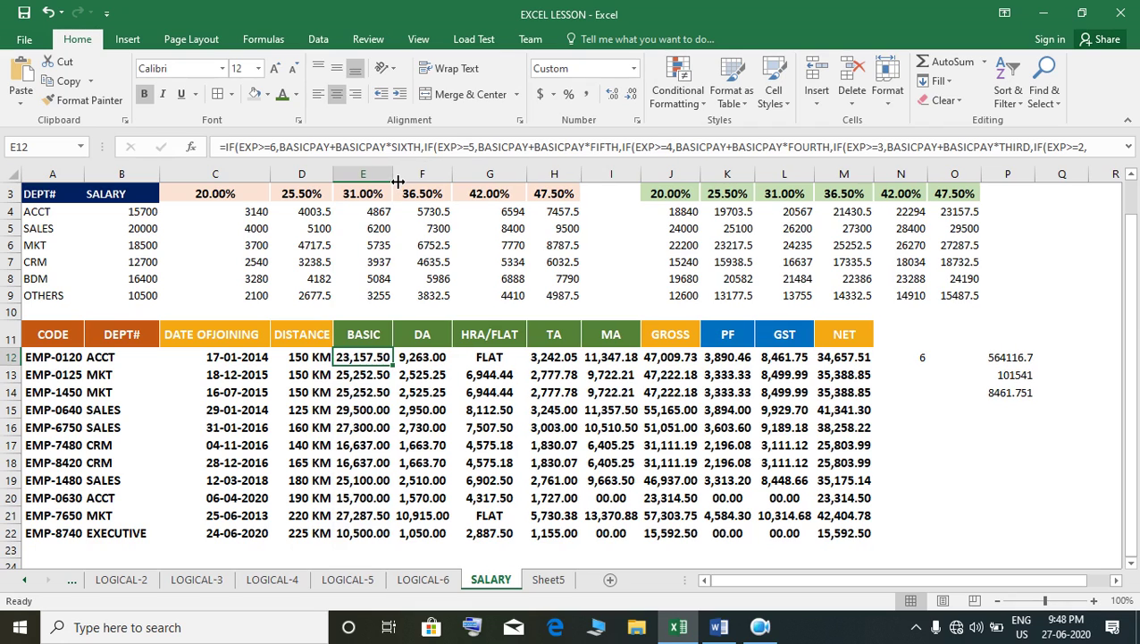
double_click(458, 186)
left_click(563, 365)
left_click(670, 375)
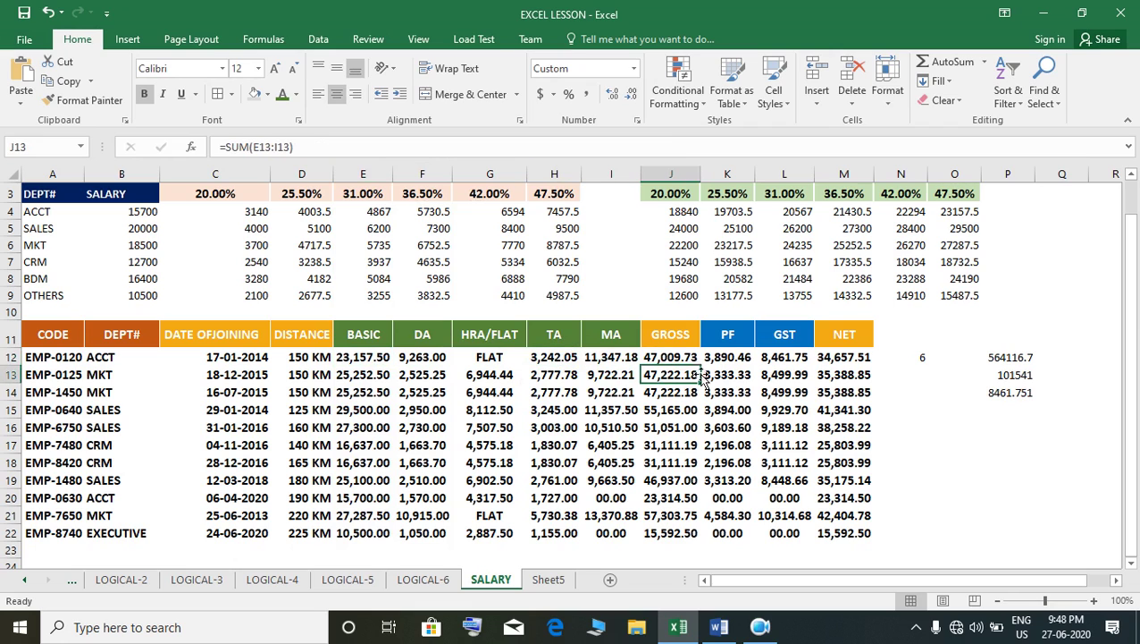
double_click(704, 182)
left_click(857, 334)
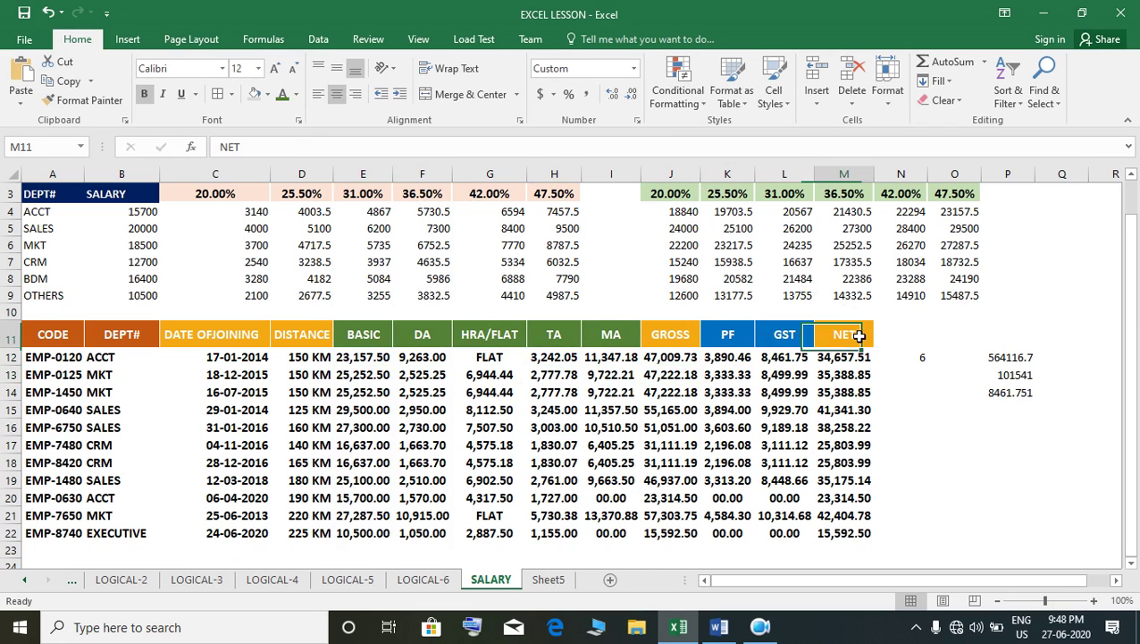
double_click(873, 181)
Step: Clear the scratch calculations beside the employee table in N12:P15
left_click_drag(925, 359, 1025, 407)
key("Delete")
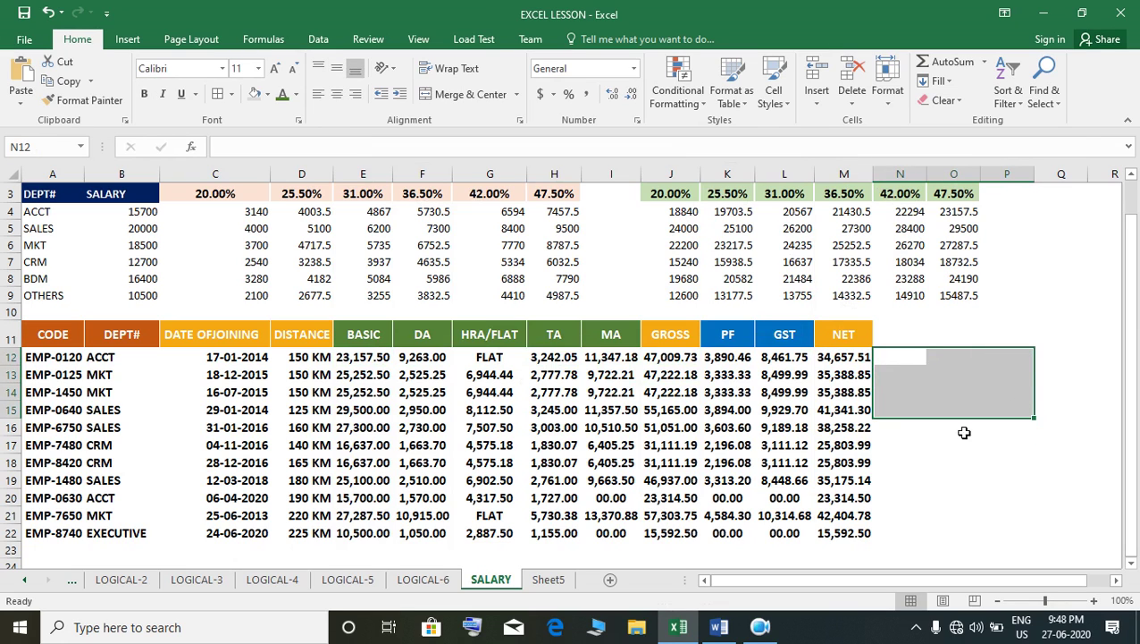
left_click(940, 507)
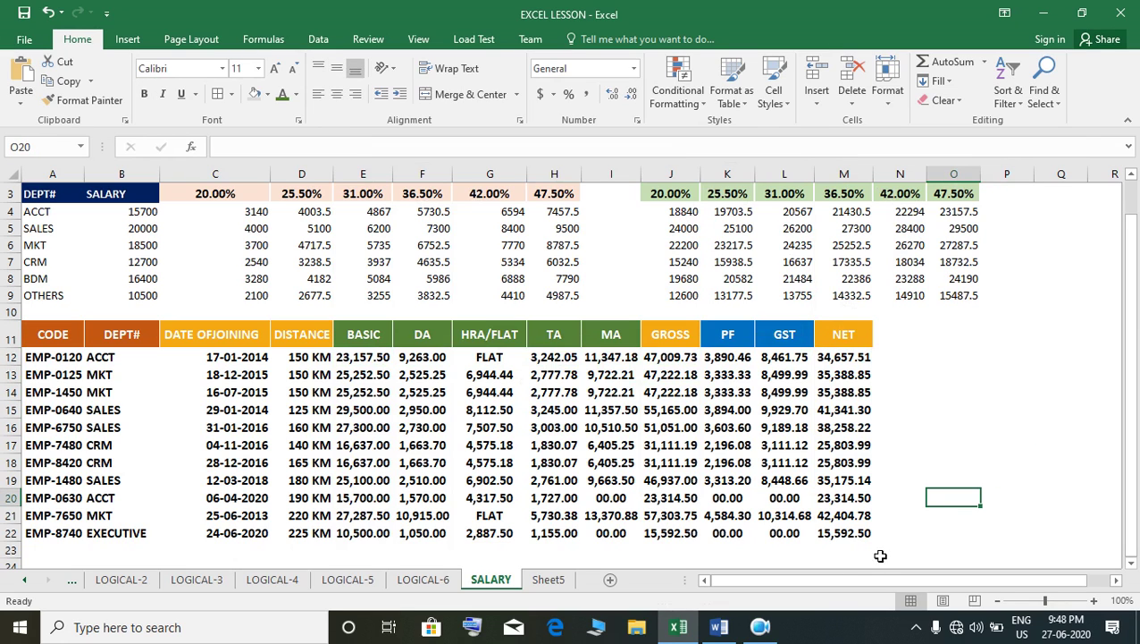
left_click(662, 556)
scroll(189, 423, "up", 1)
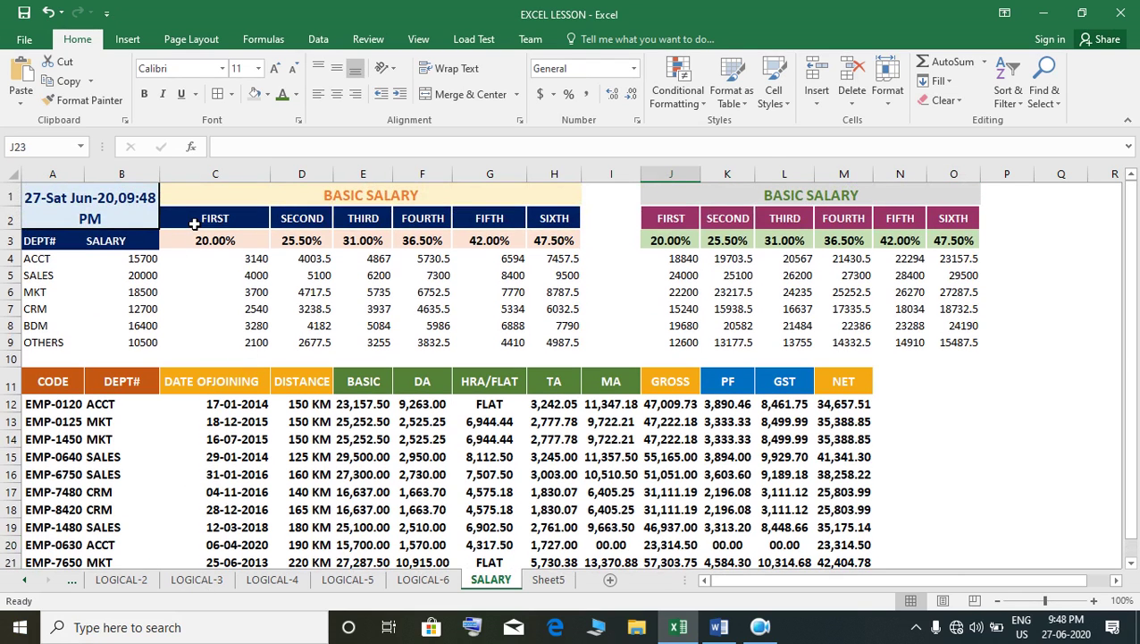
left_click_drag(194, 193, 375, 343)
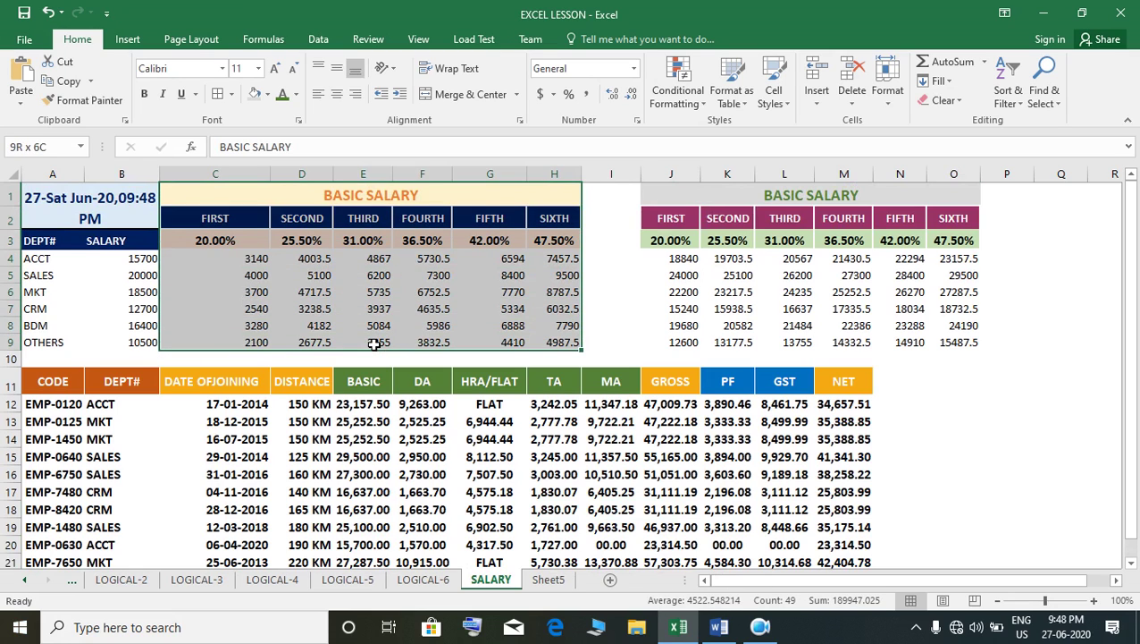
left_click(230, 94)
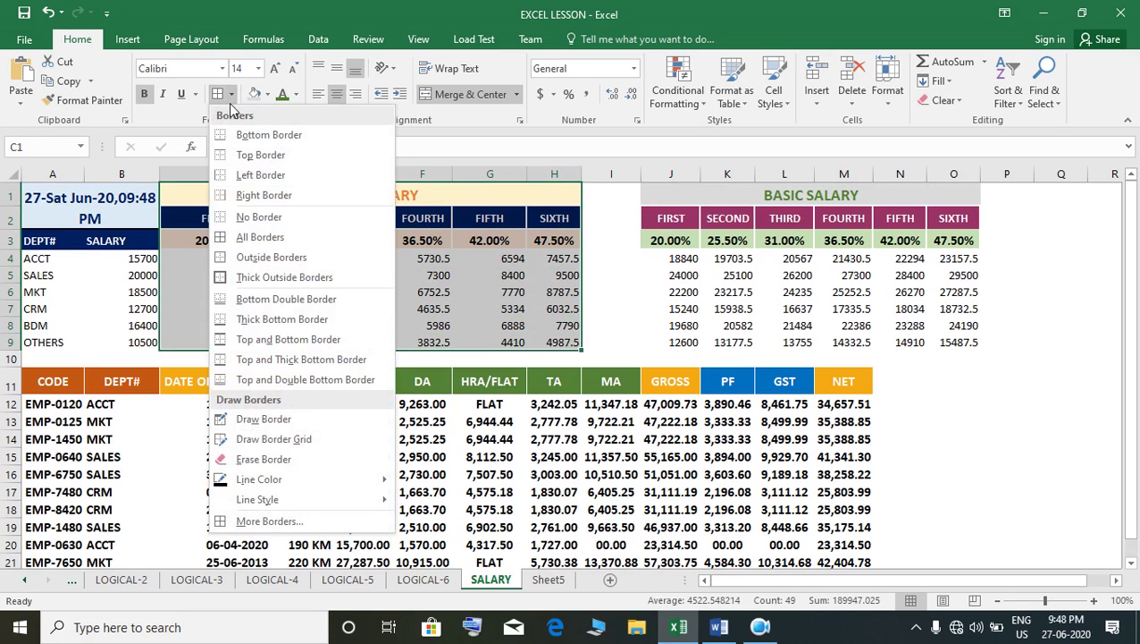
left_click(269, 521)
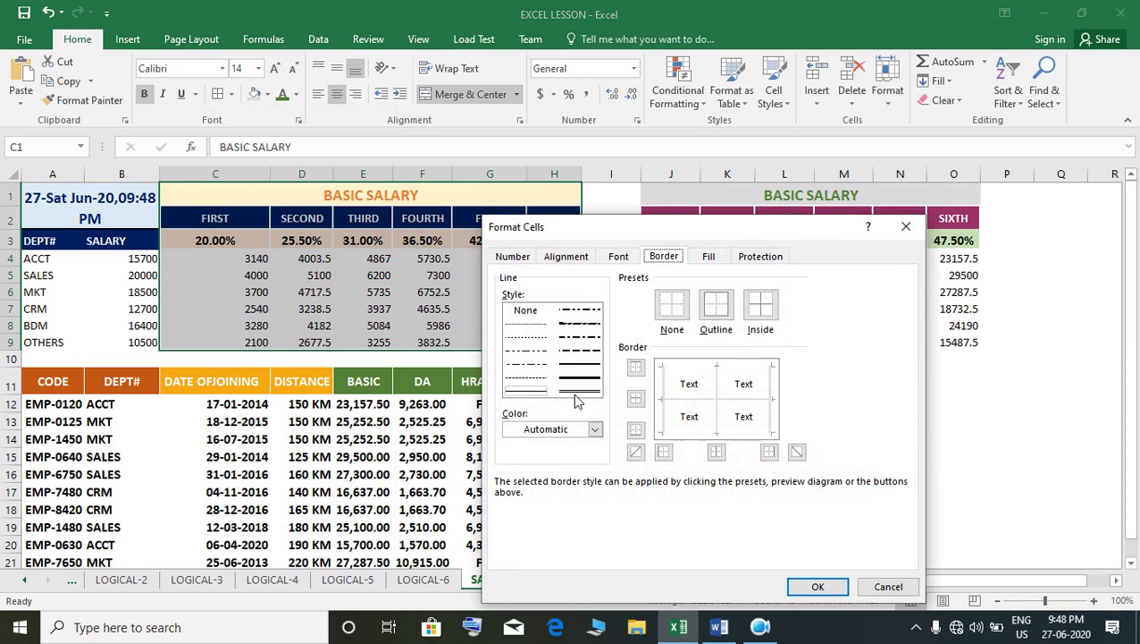
left_click(595, 429)
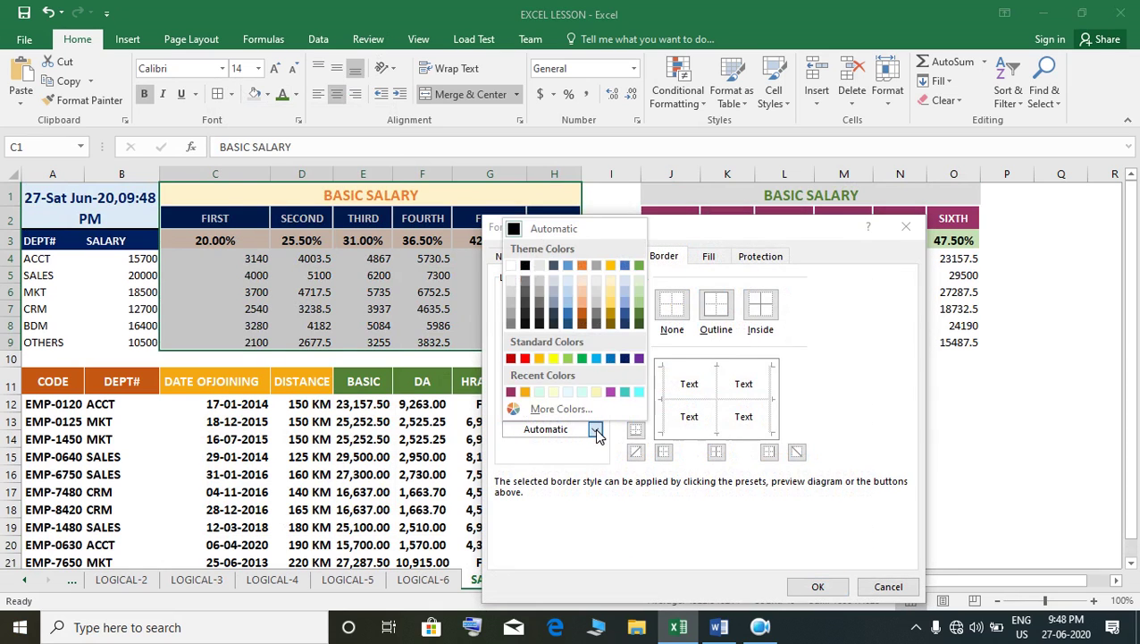
left_click(394, 308)
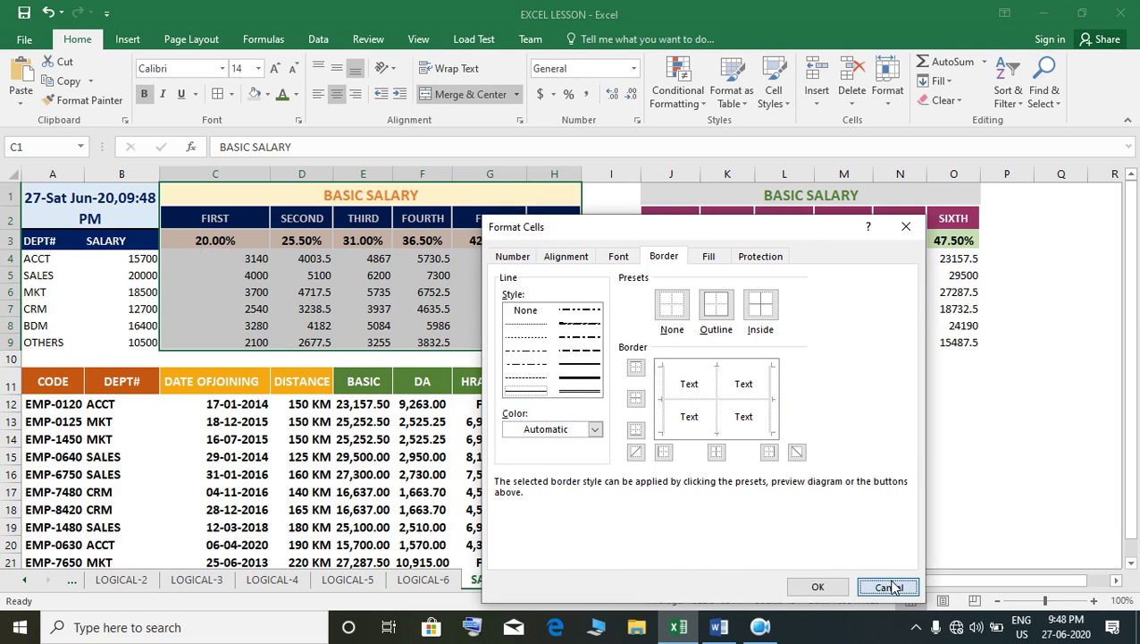
left_click(888, 586)
Step: Apply light green outside and inner vertical borders to the first BASIC SALARY table's values in C4:H9
left_click(224, 258)
left_click_drag(240, 269, 559, 350)
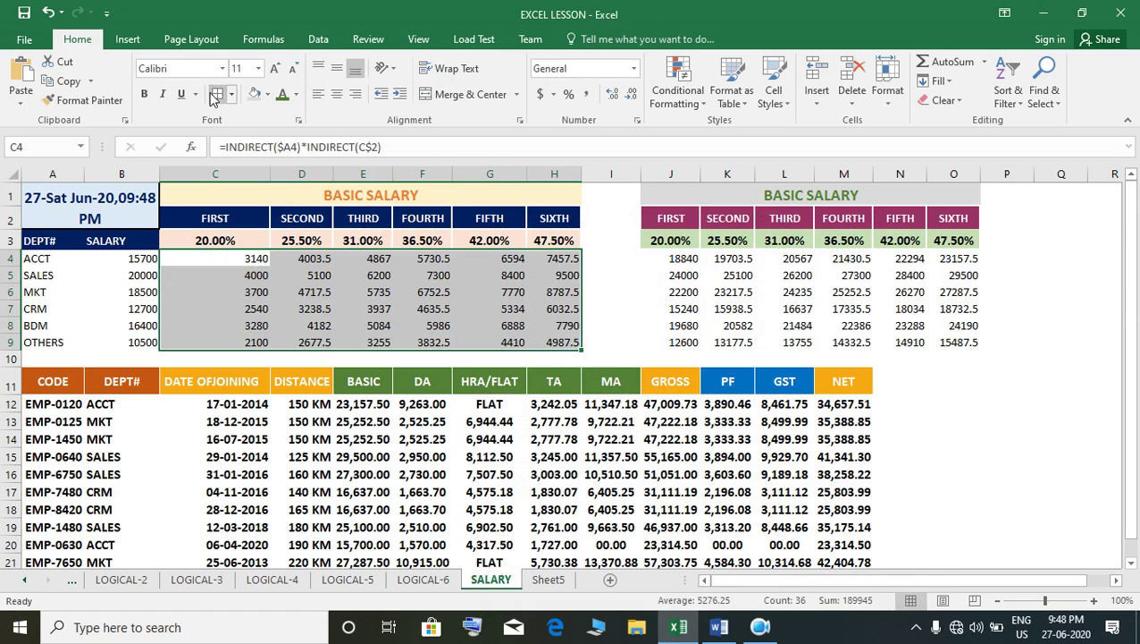
key("ctrl+1")
left_click(595, 429)
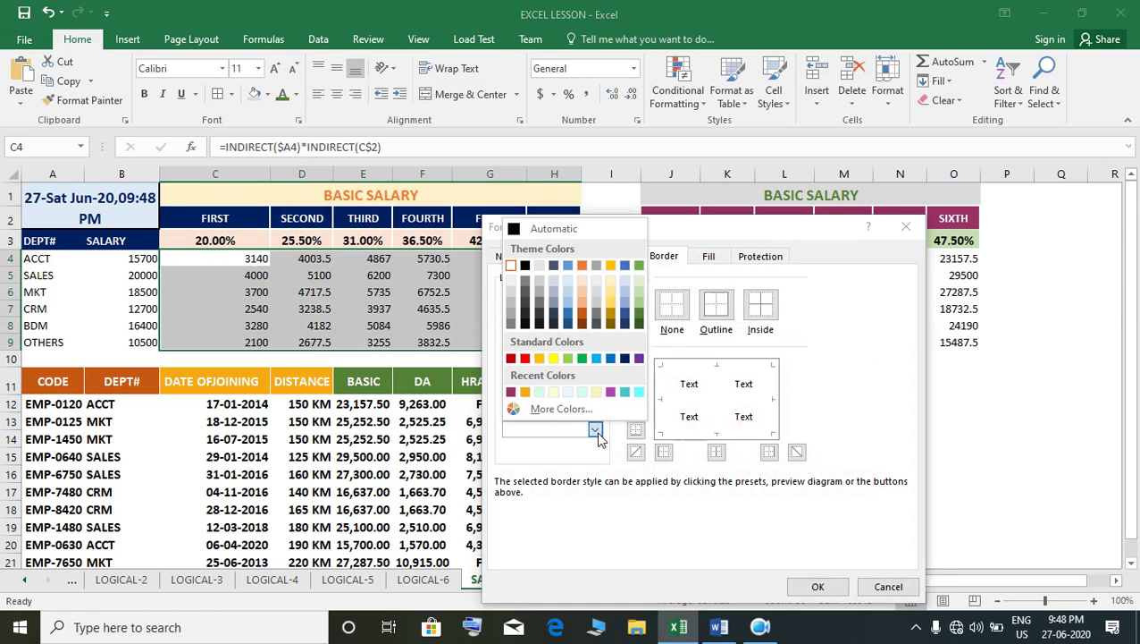
left_click(625, 280)
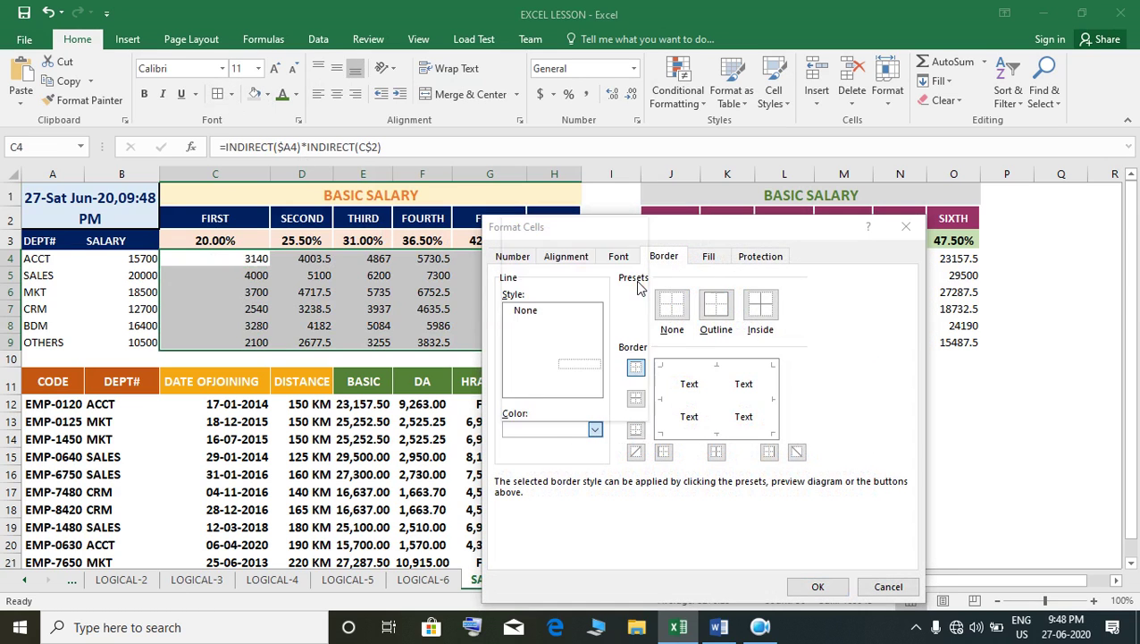
left_click(717, 435)
left_click(688, 417)
left_click(726, 410)
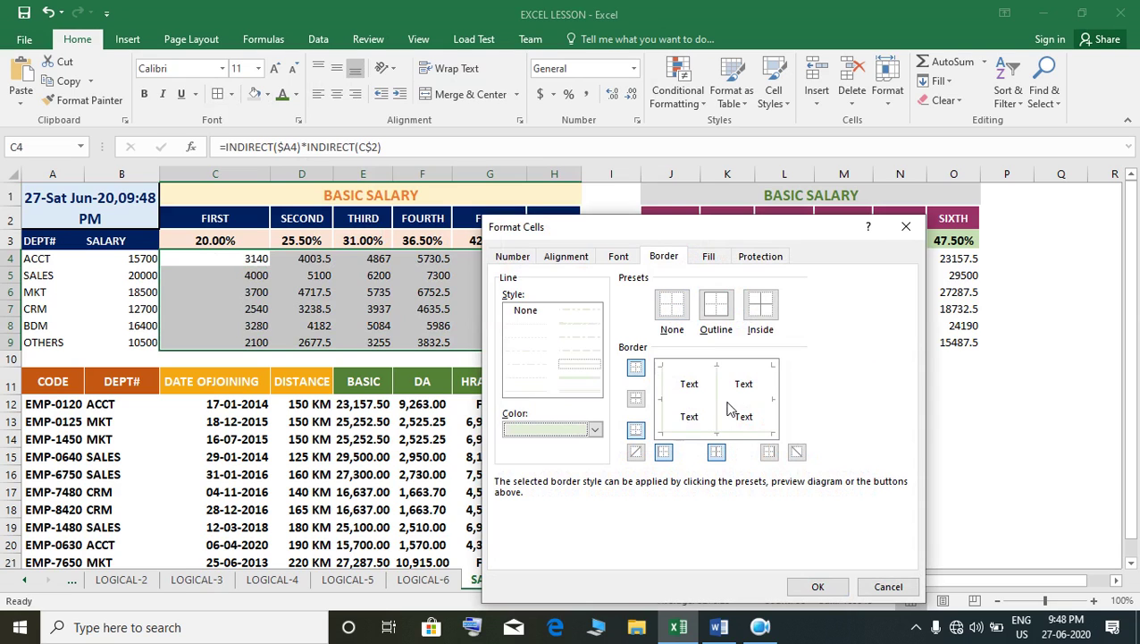
left_click(767, 407)
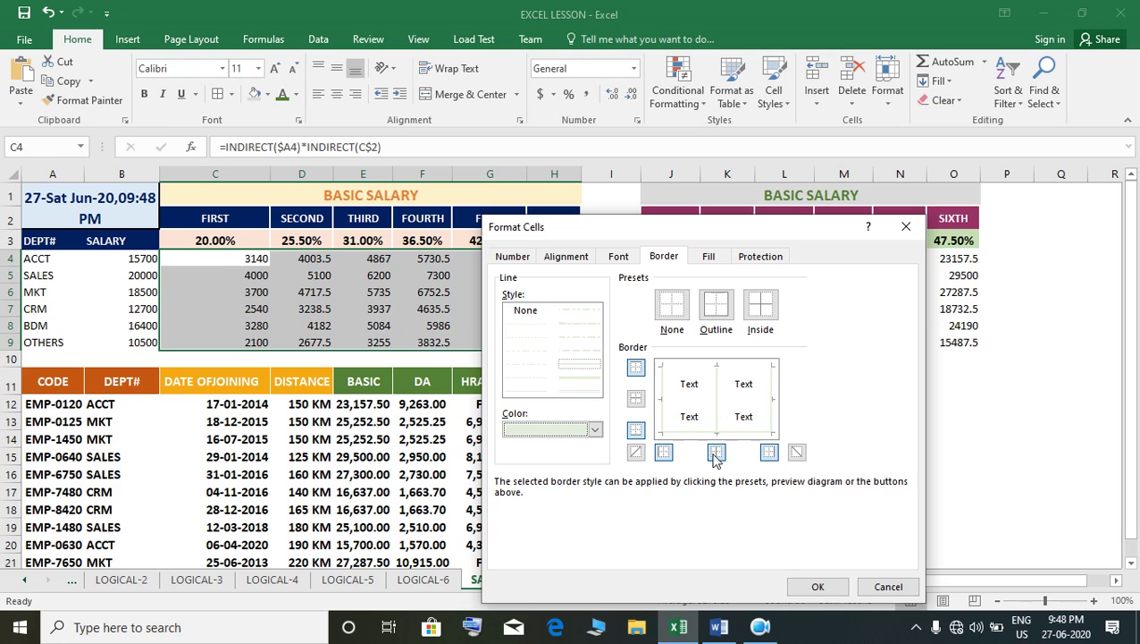
left_click(817, 586)
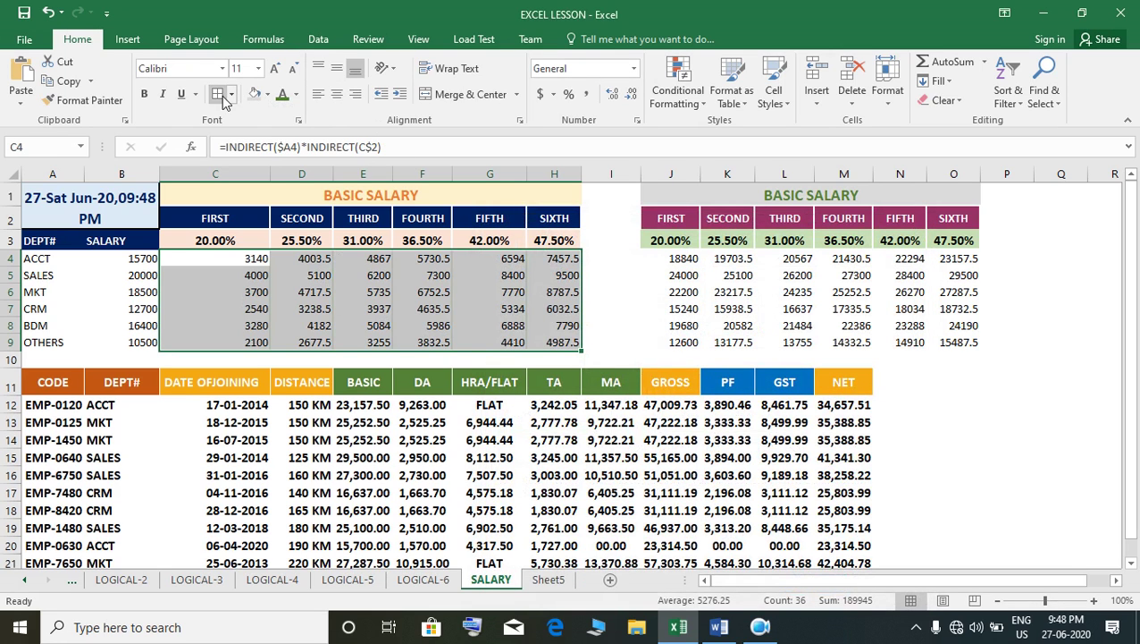
Step: Add thin light green horizontal lines inside C4:H9 and center the values
key("ctrl+1")
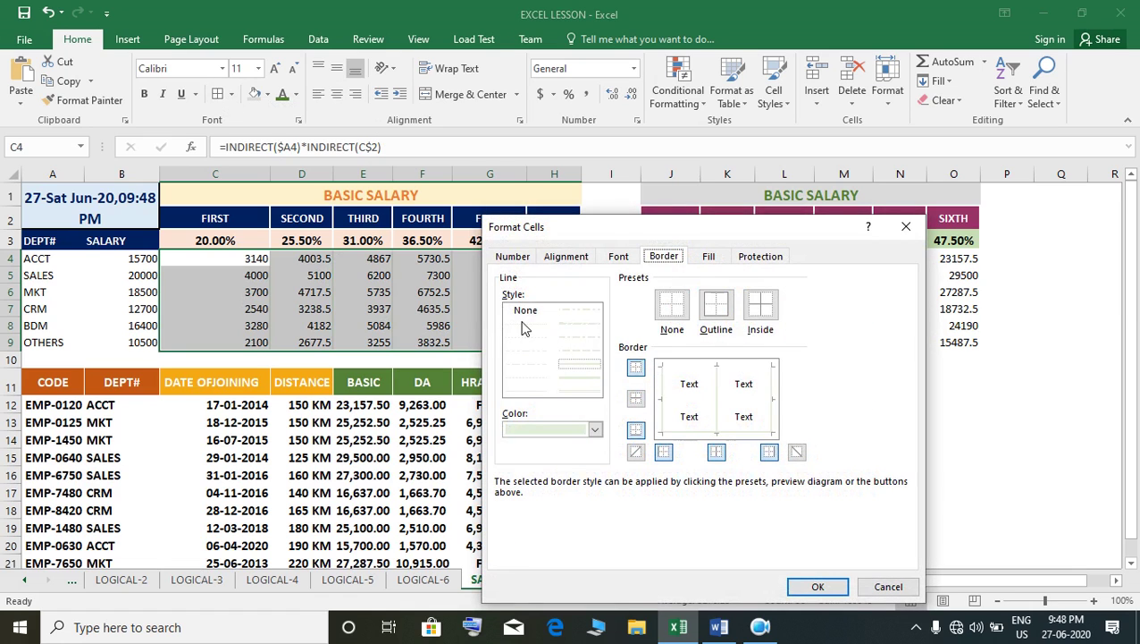
left_click(526, 325)
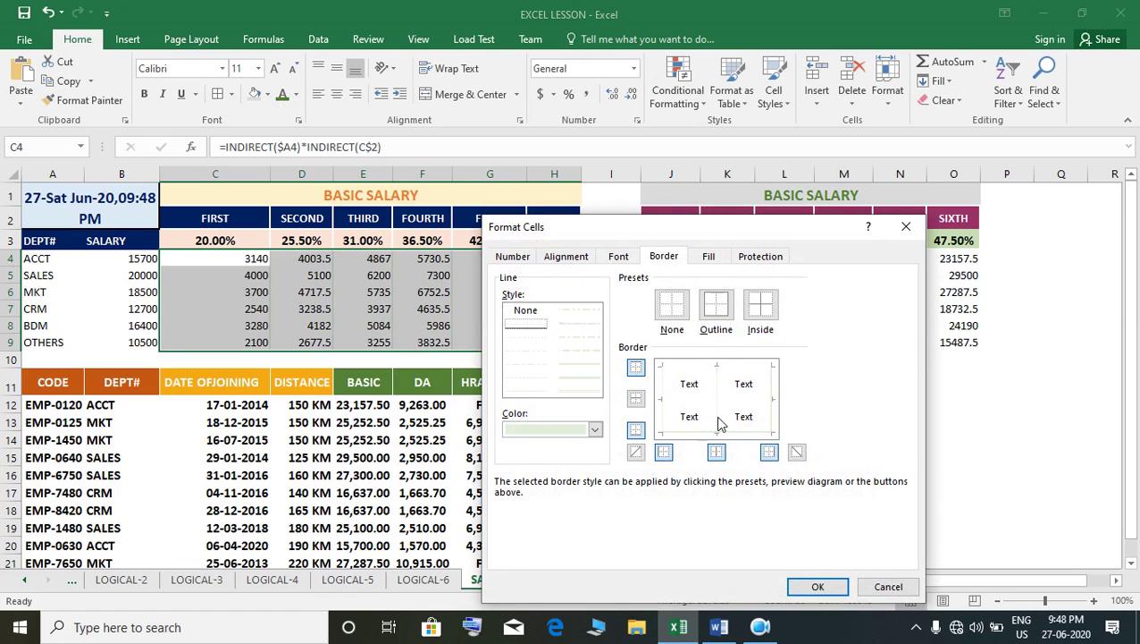
left_click(669, 407)
left_click(701, 404)
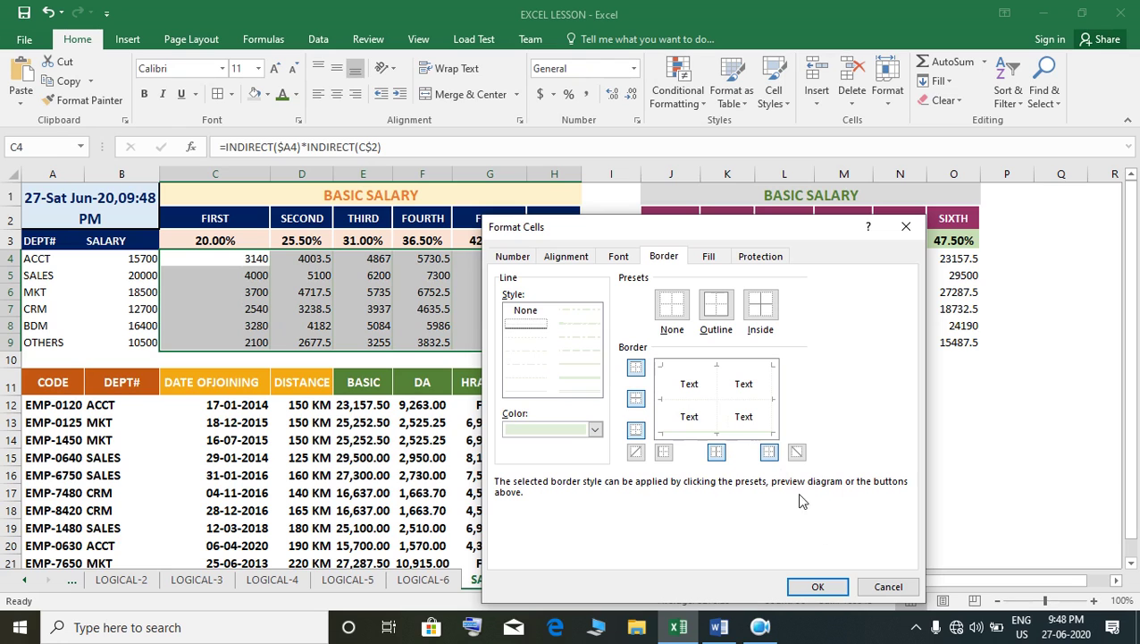
left_click(818, 586)
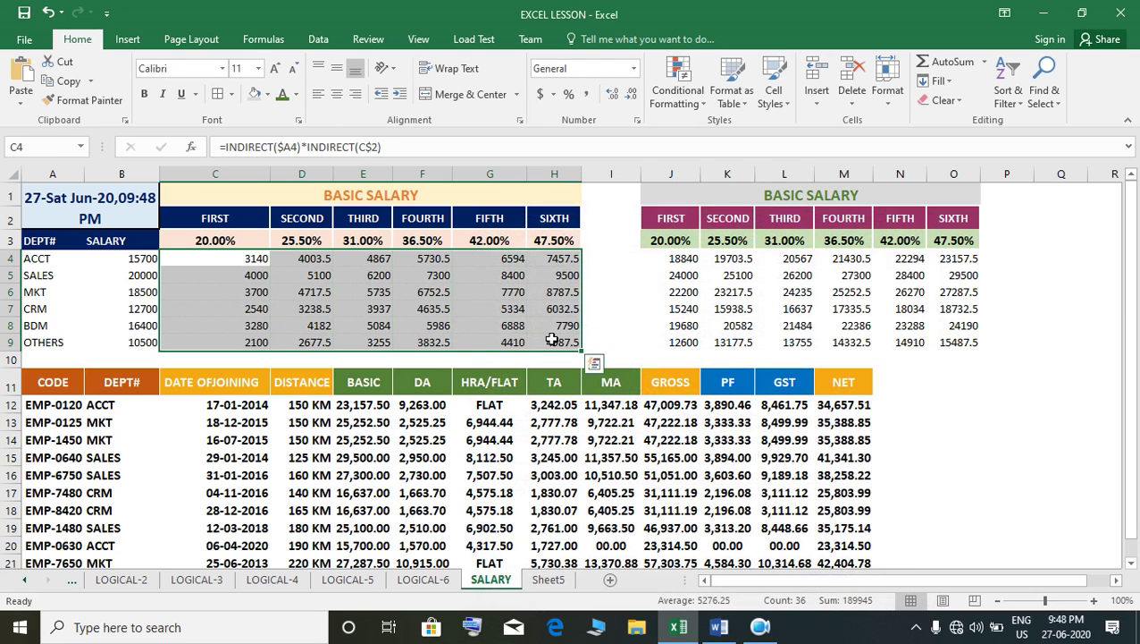
left_click(337, 93)
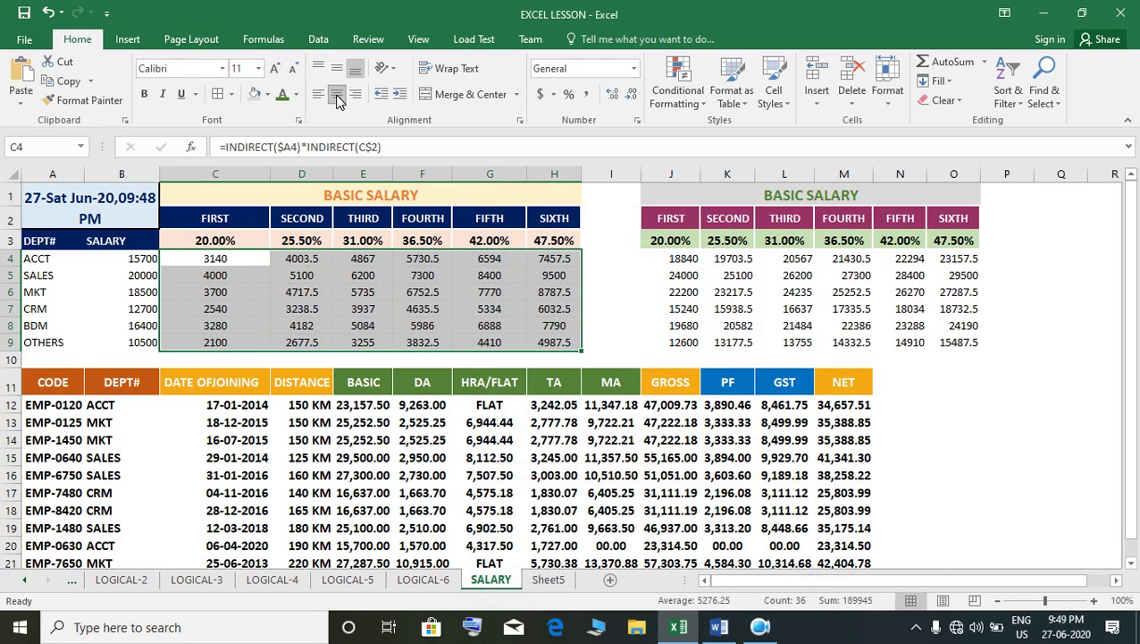
Step: Apply thin light orange borders around and inside the second BASIC SALARY table's values in J4:O9 and center them
left_click_drag(668, 260, 956, 344)
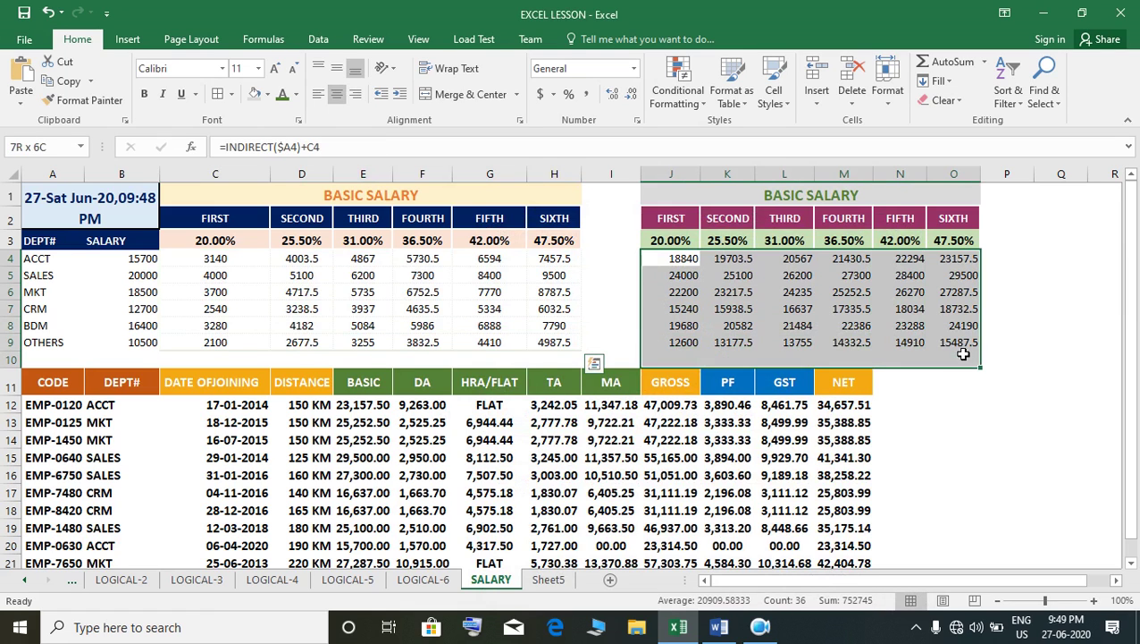
left_click(218, 95)
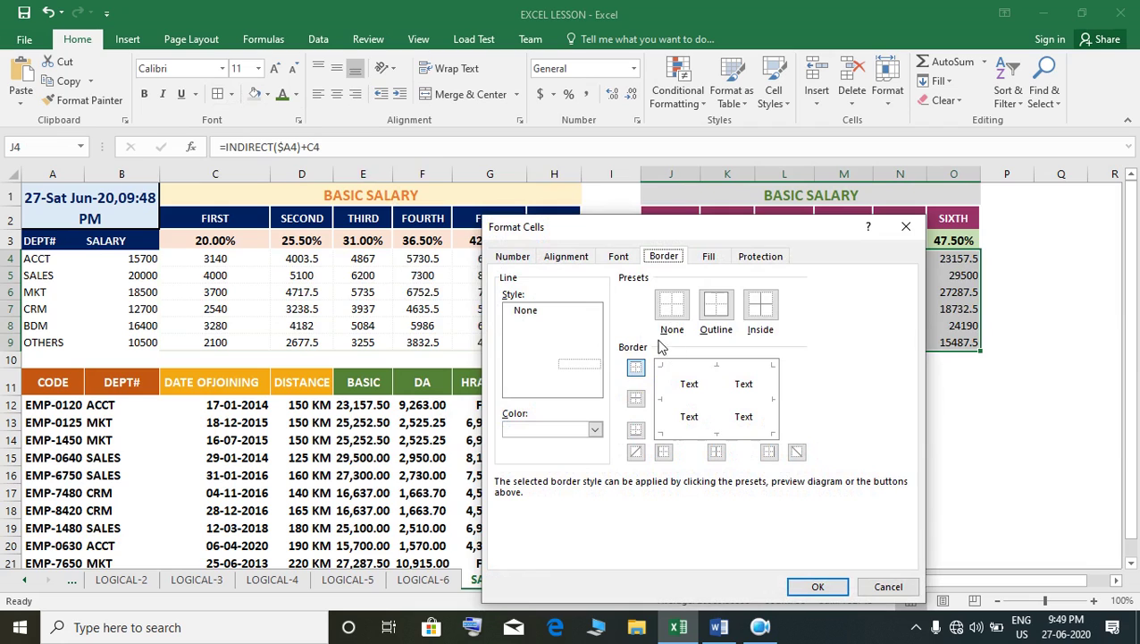
left_click(595, 429)
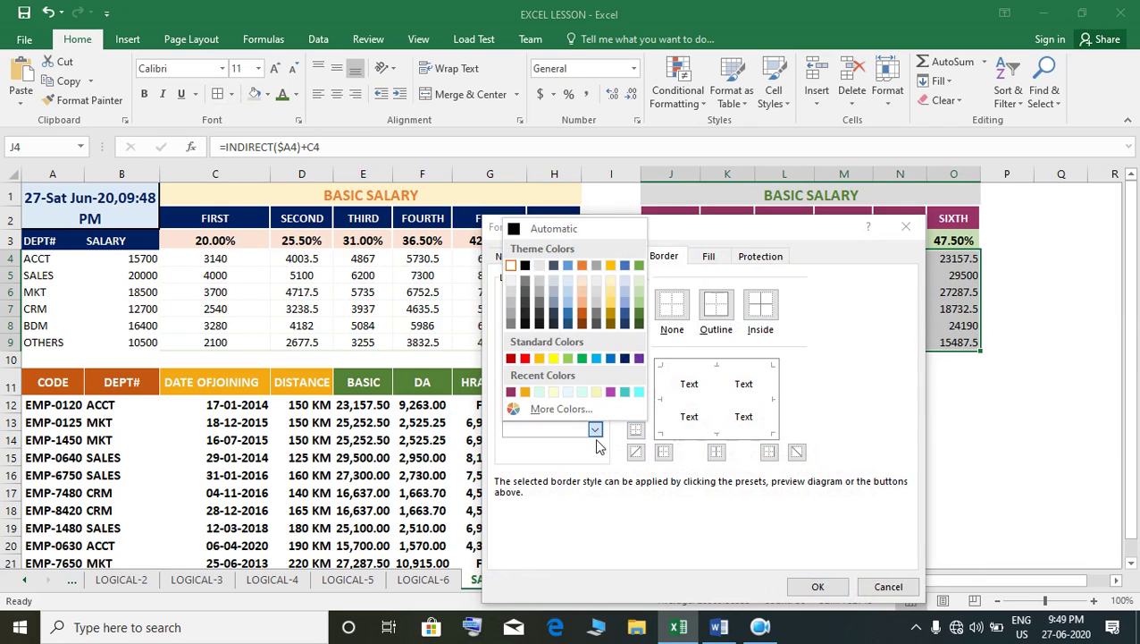
left_click(581, 281)
left_click(689, 406)
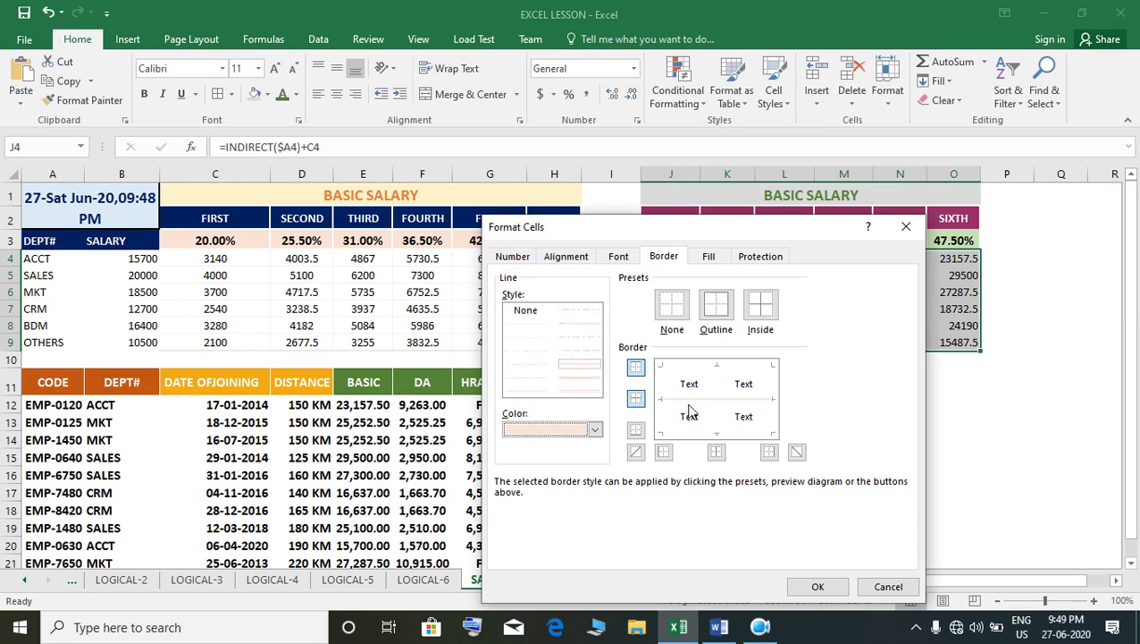
left_click(664, 423)
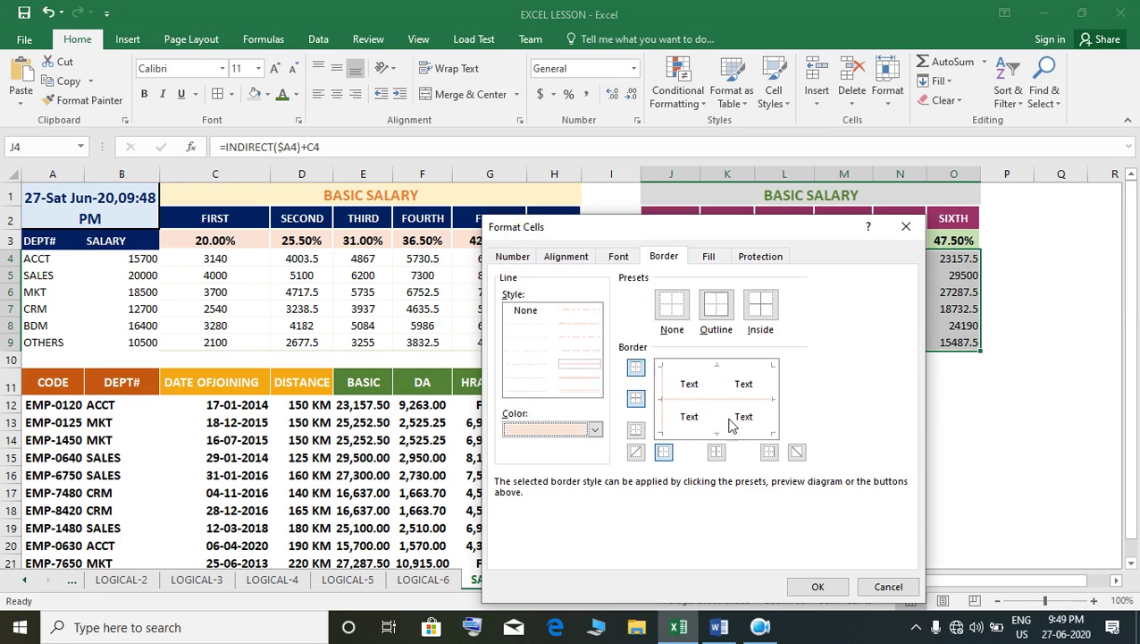
left_click(525, 323)
left_click(697, 404)
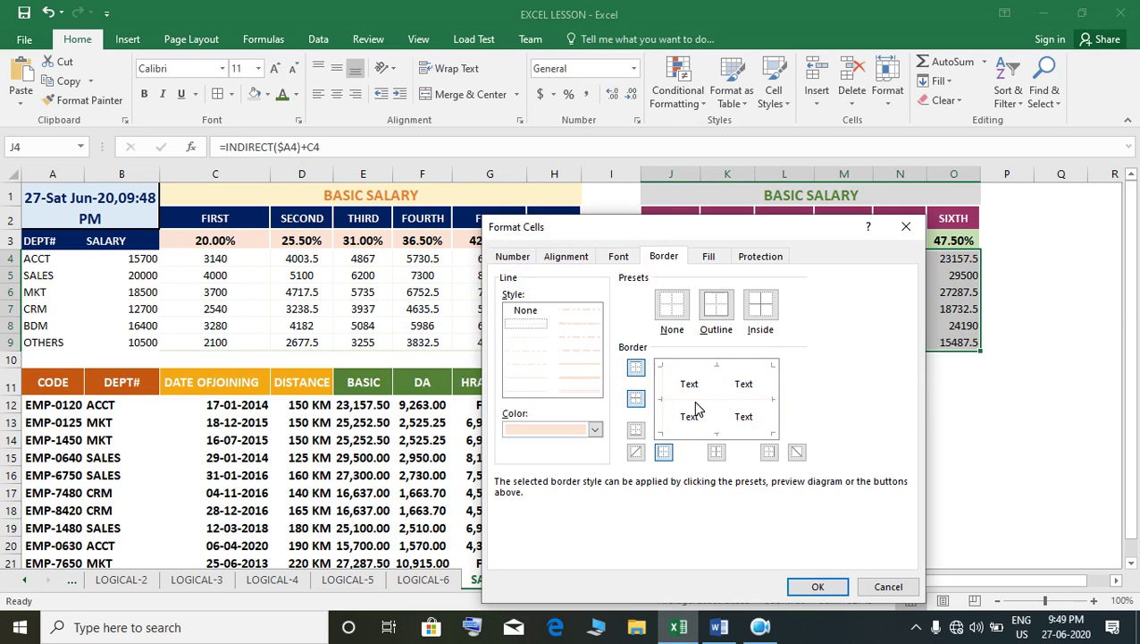
left_click(774, 436)
left_click(771, 404)
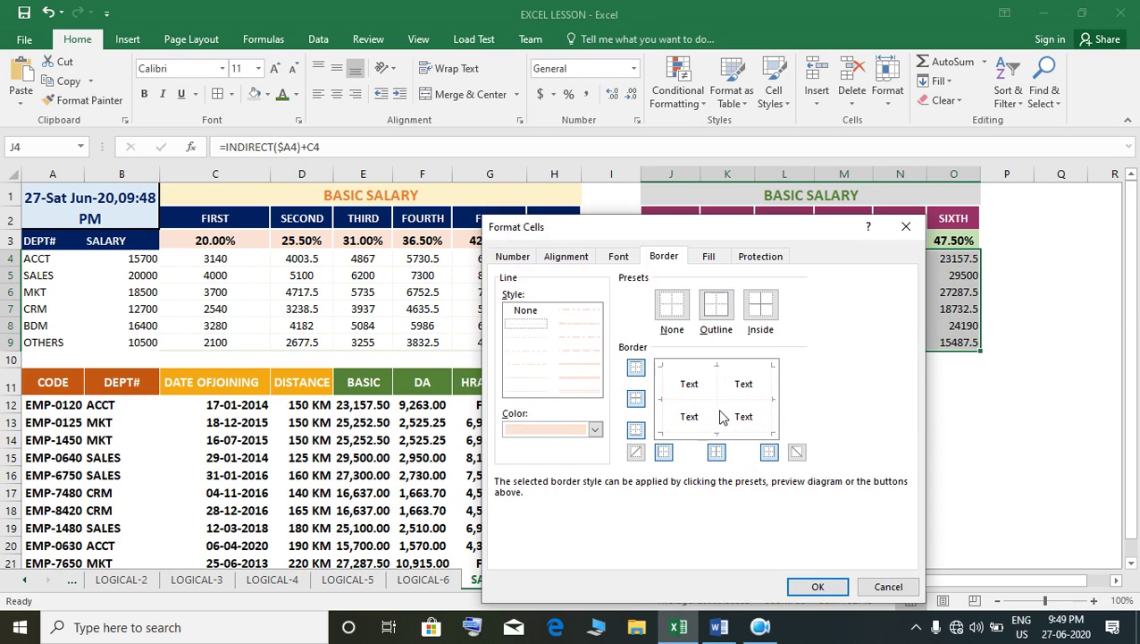
left_click(819, 587)
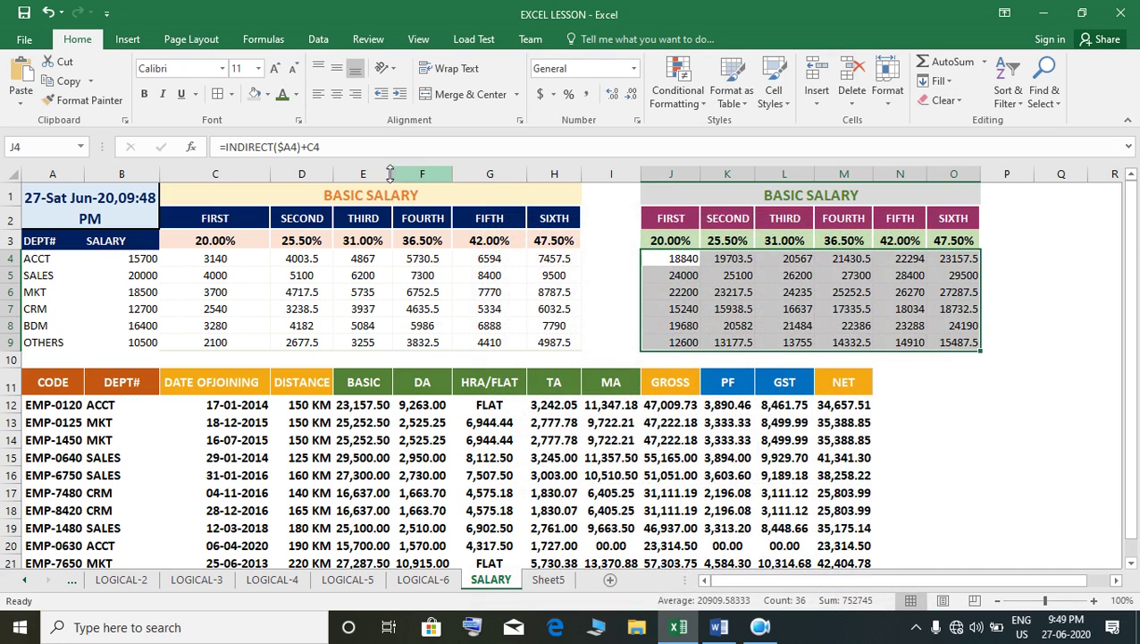
left_click(336, 92)
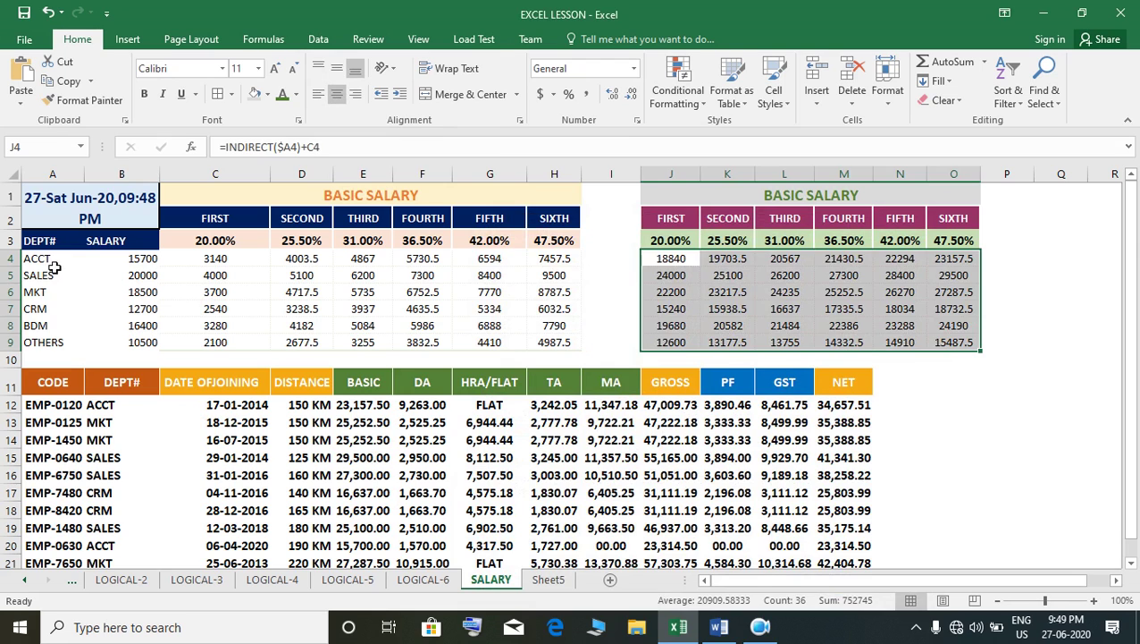
Step: Apply thin light blue side borders and inside lines to the department and salary values in A4:B9
left_click_drag(54, 261, 140, 344)
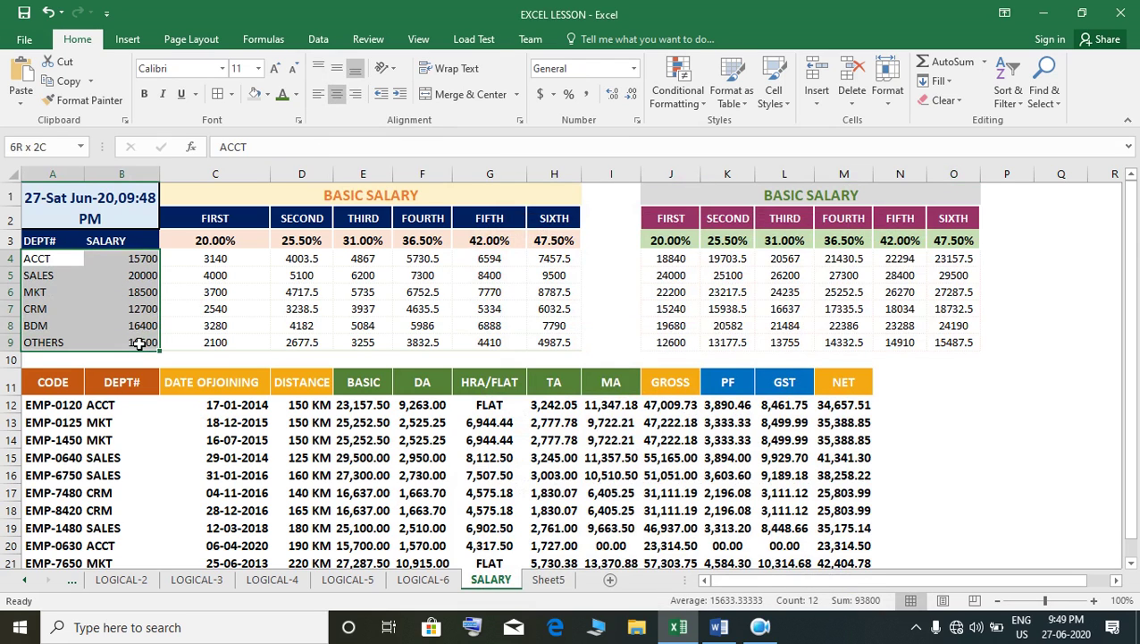
left_click(221, 99)
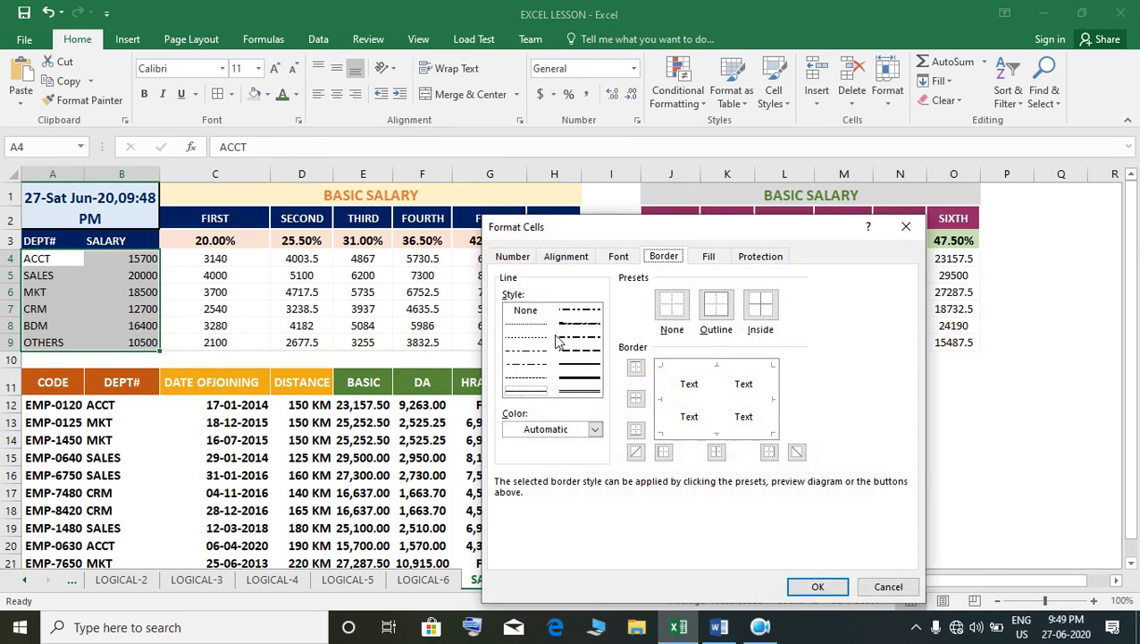
left_click(593, 429)
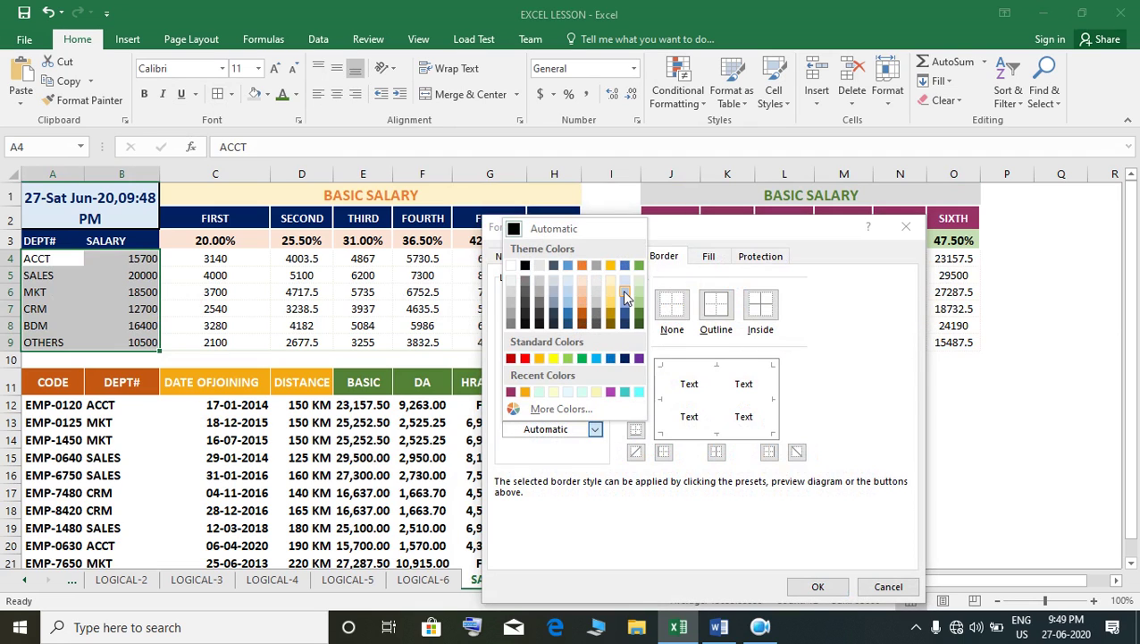
left_click(567, 294)
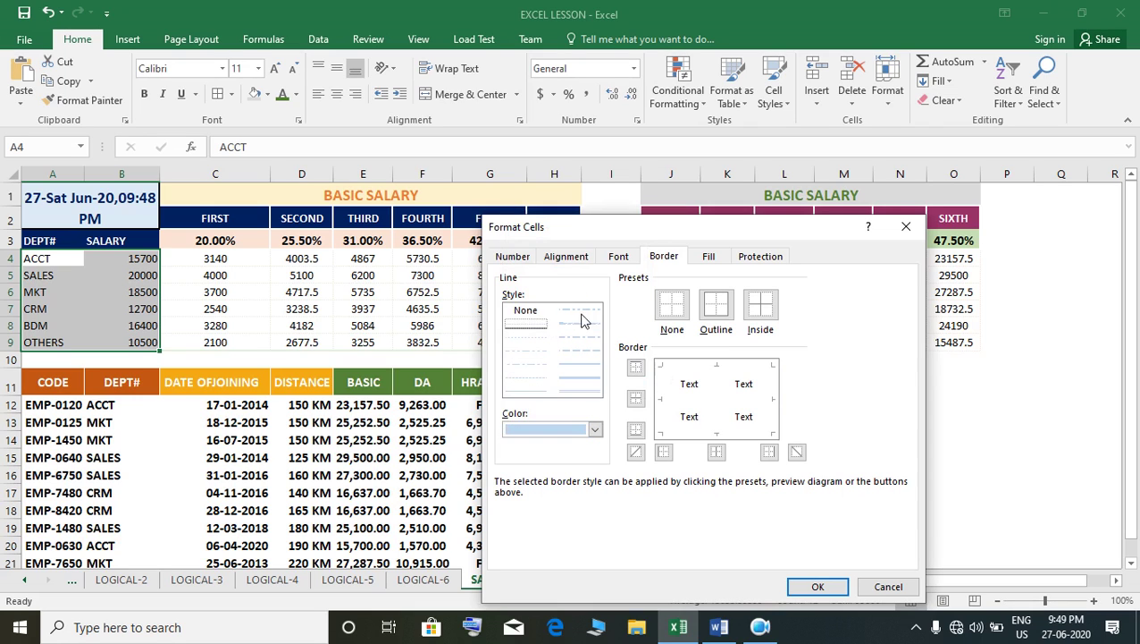
left_click(662, 399)
left_click(710, 401)
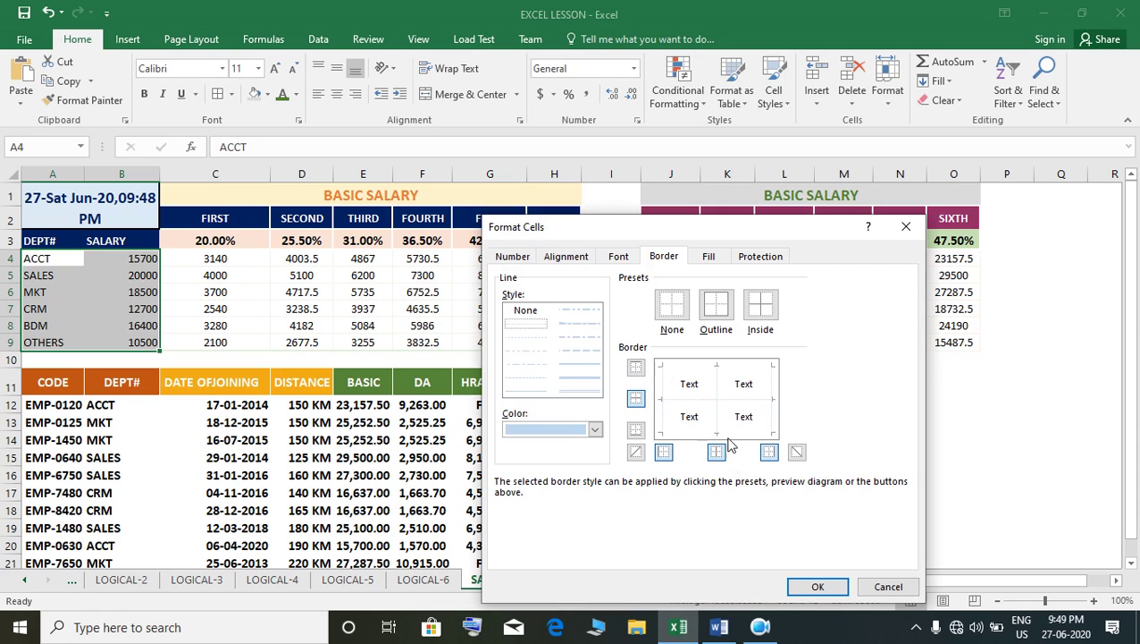
left_click(818, 586)
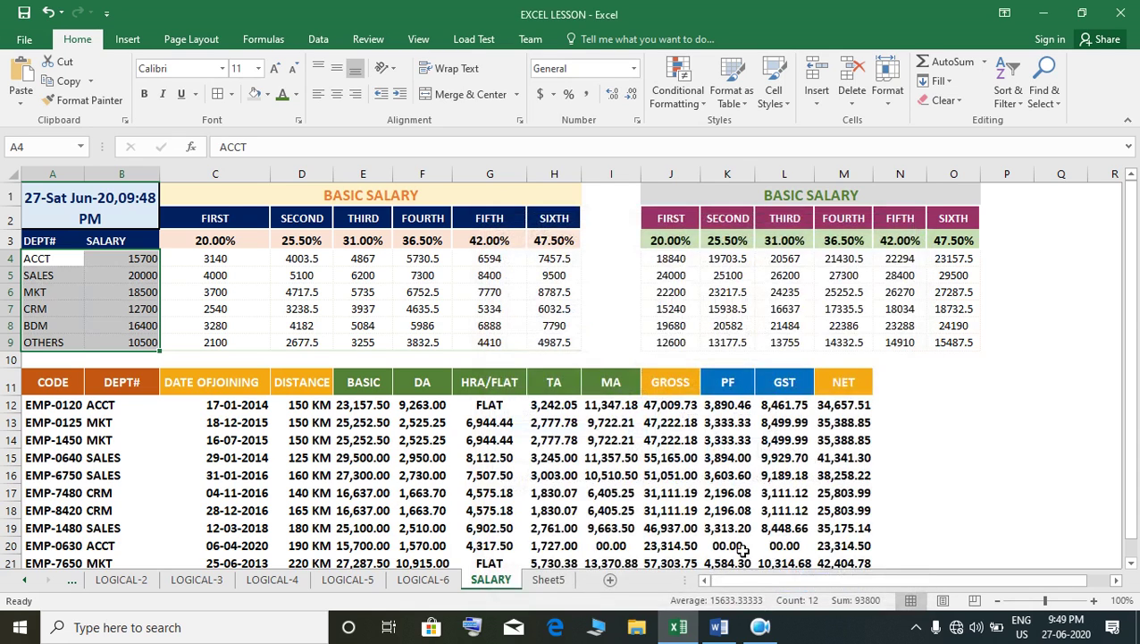
left_click(651, 503)
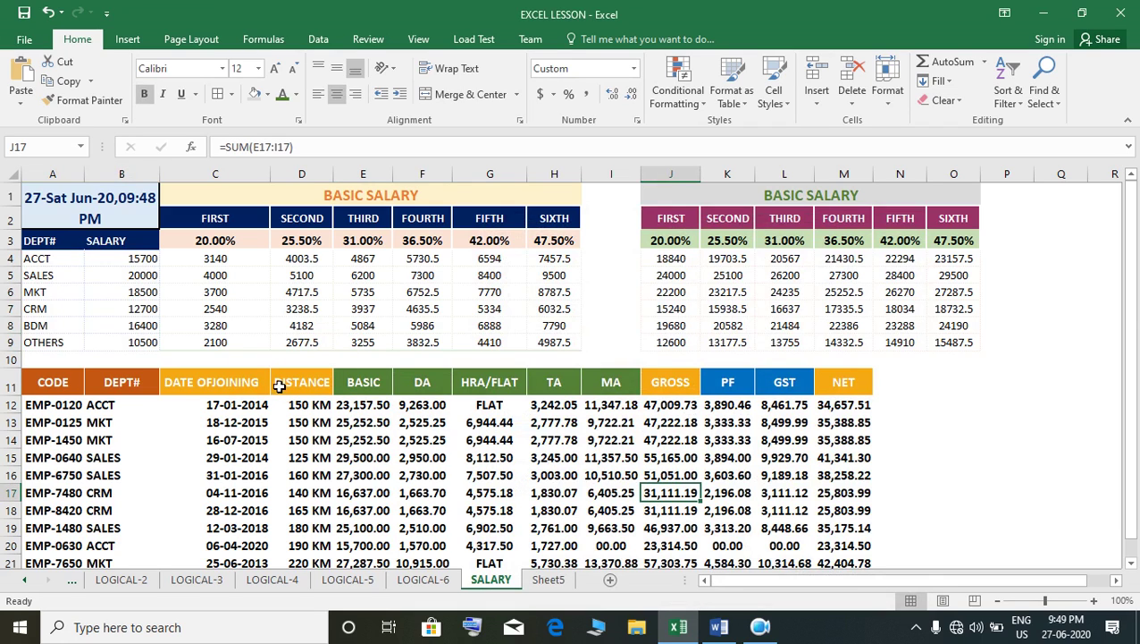
Step: Bold the salary values in B4:B9 and the department names in A4:A9
left_click_drag(111, 258, 112, 342)
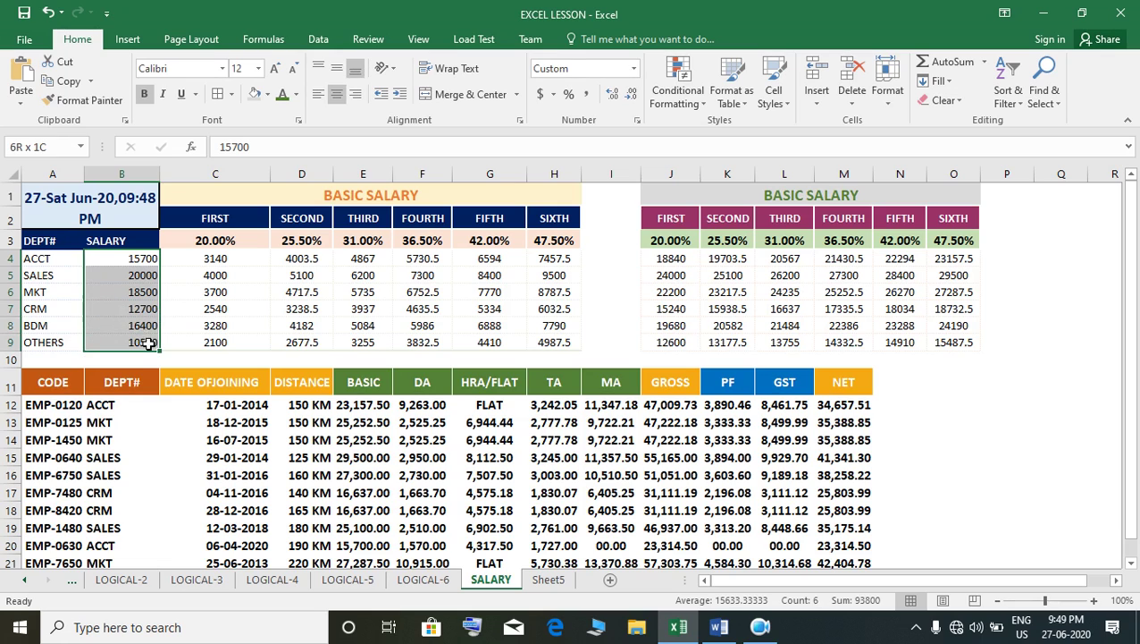
left_click(144, 94)
left_click_drag(53, 259, 53, 343)
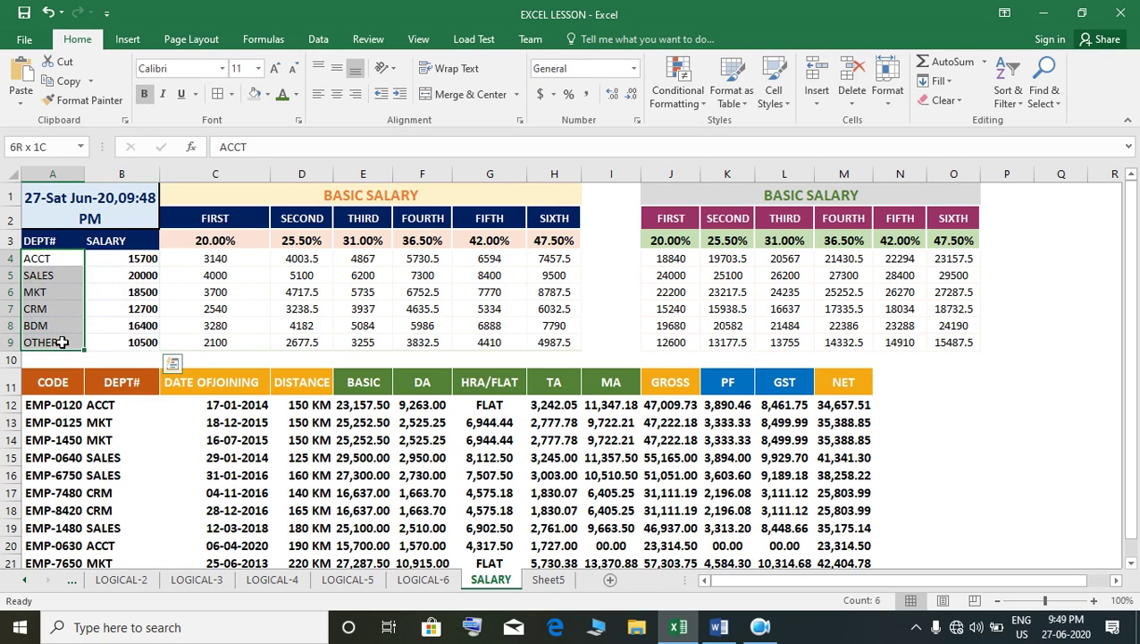
left_click(143, 94)
left_click(215, 258)
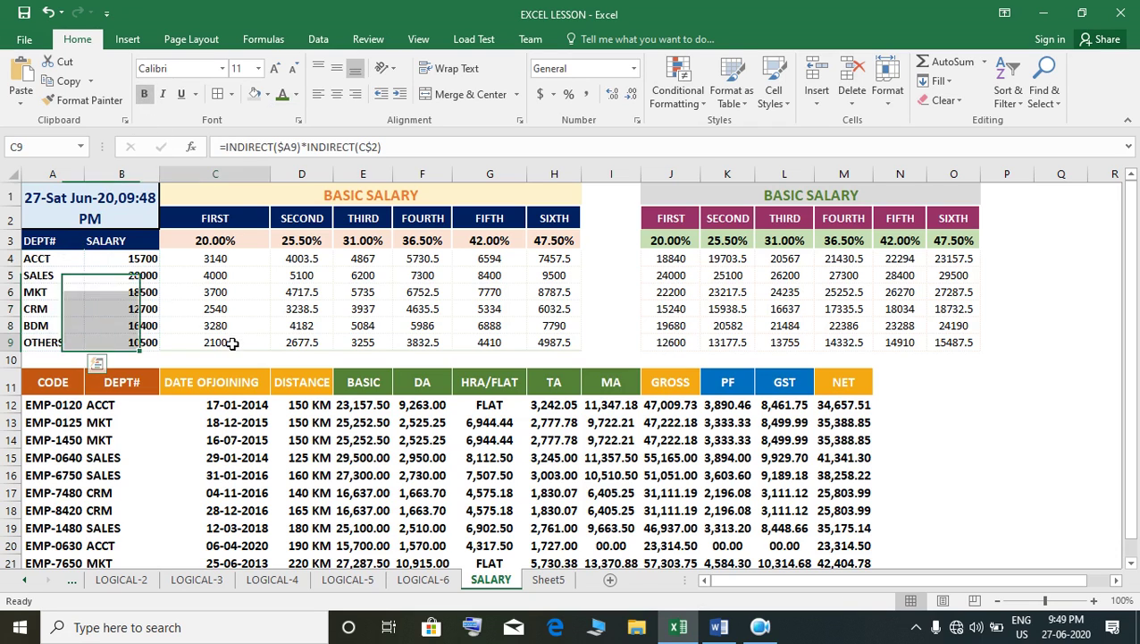
left_click(421, 258)
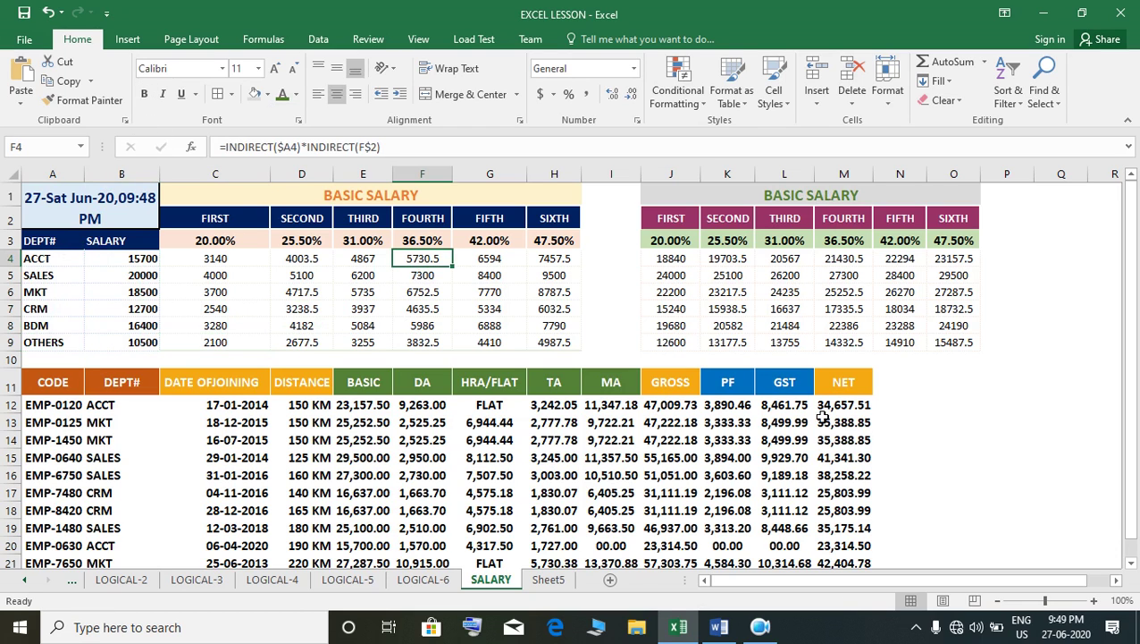
left_click(938, 451)
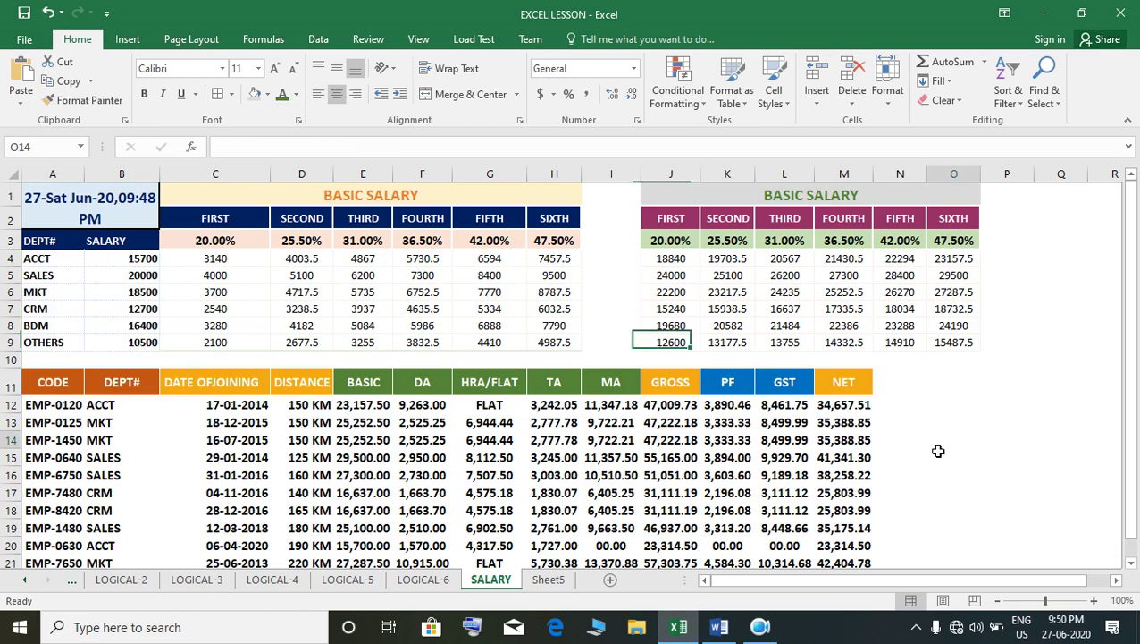
Step: Switch to the Word document and remove the /12 division from the 18% and 12% terms of the G.S.T formula
left_click(1042, 16)
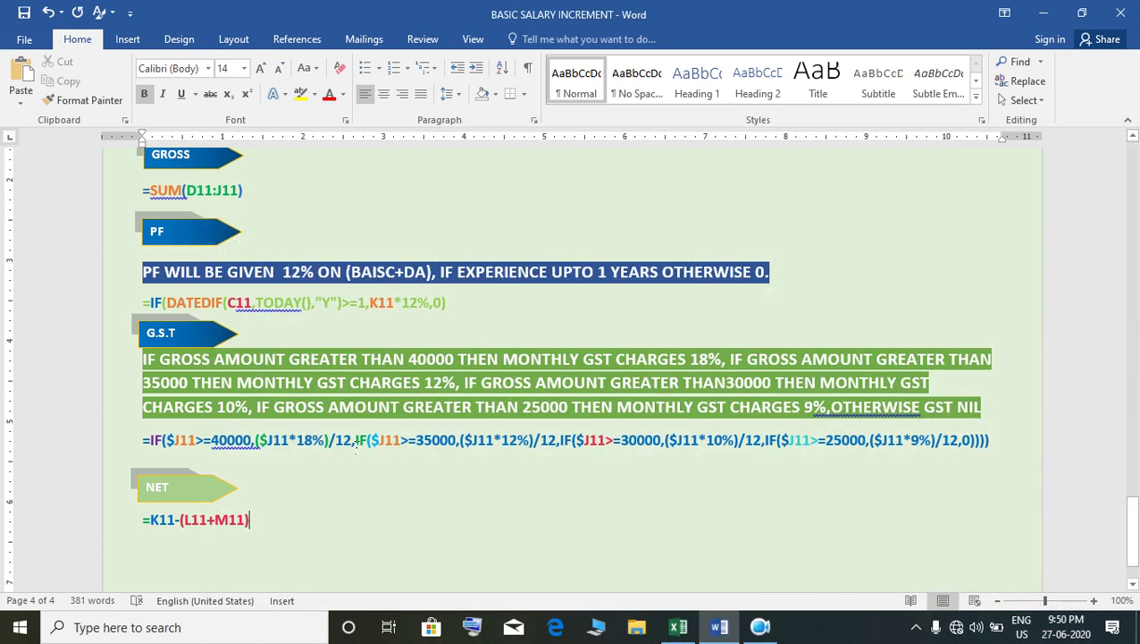
key("BackSpace")
key("BackSpace")
key("BackSpace")
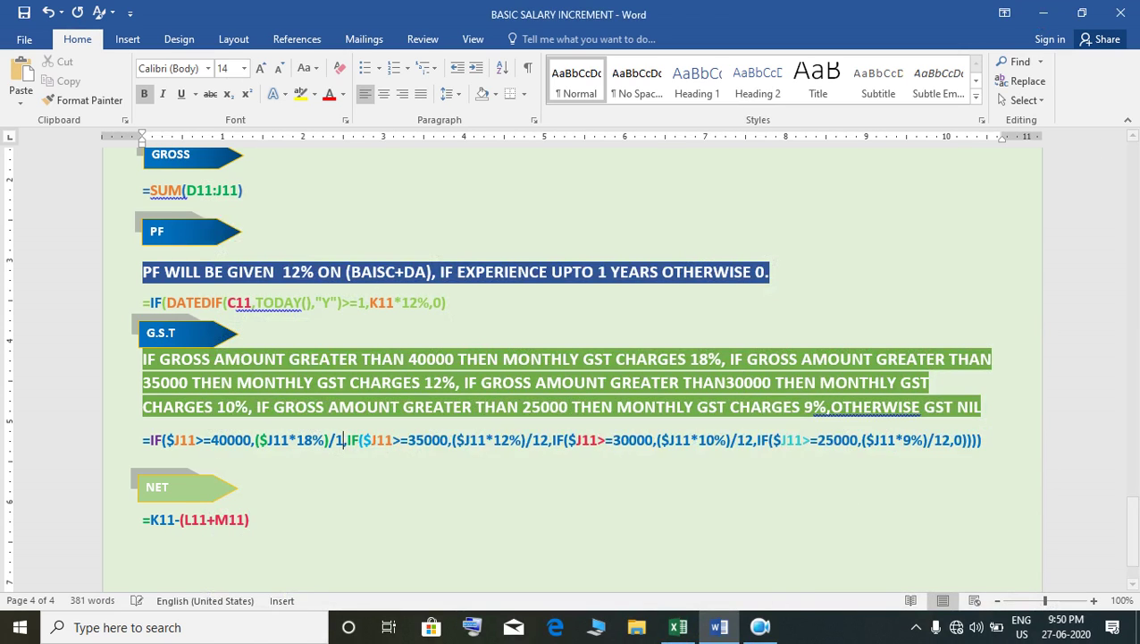
left_click(516, 440)
key("BackSpace")
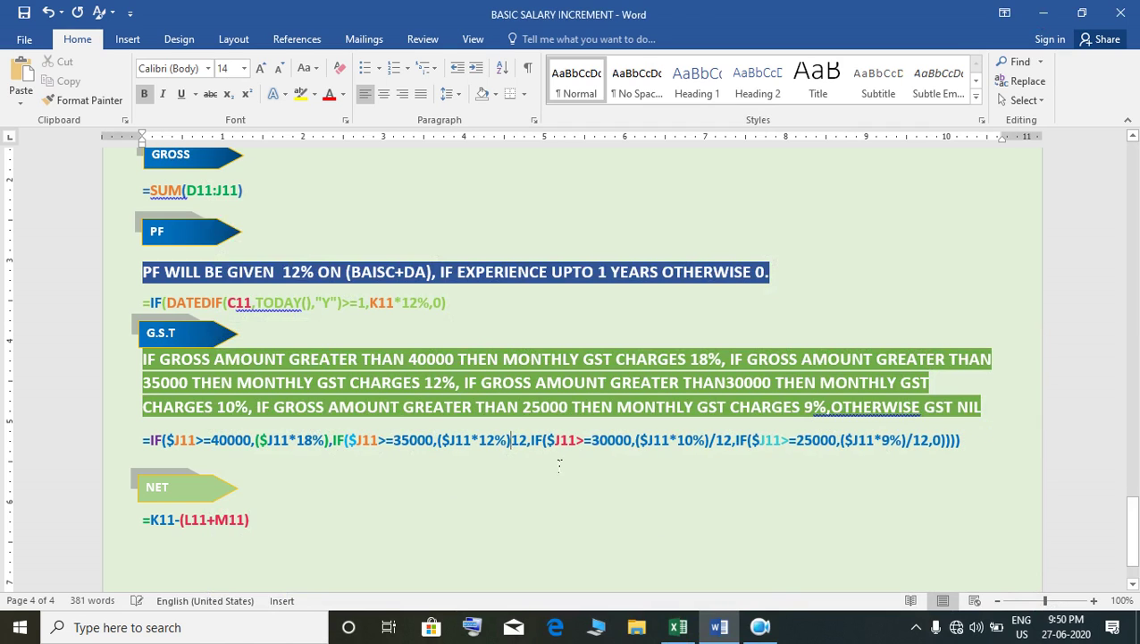
key("Delete")
key("Delete")
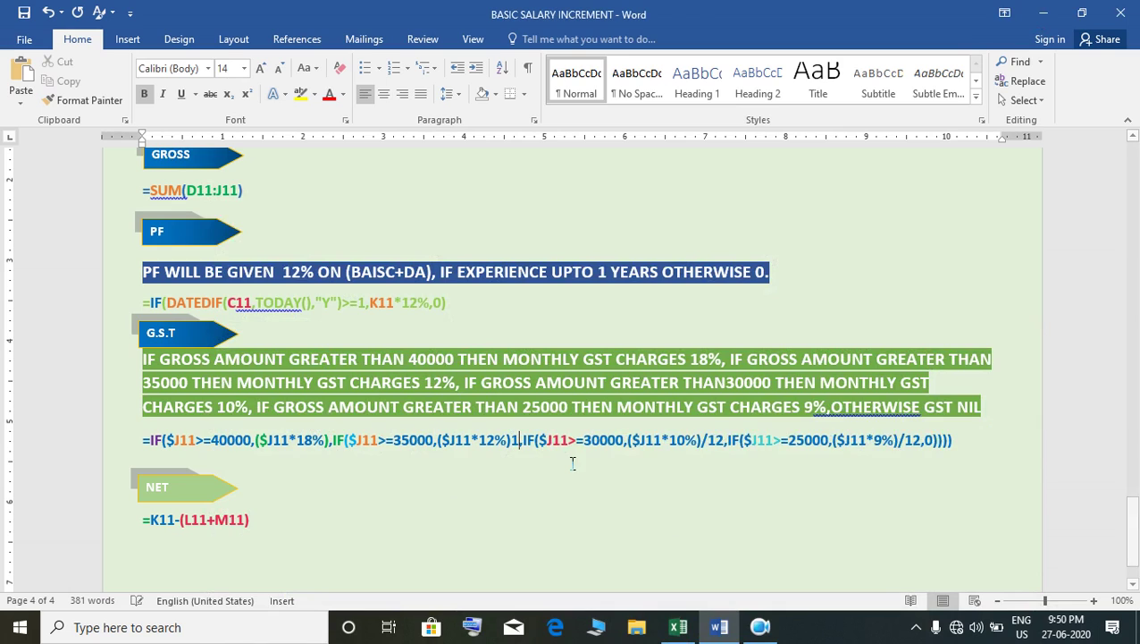
Step: Remove the /12 division from the 10% and 9% terms of the G.S.T formula
left_click(715, 439)
key("BackSpace")
key("BackSpace")
key("BackSpace")
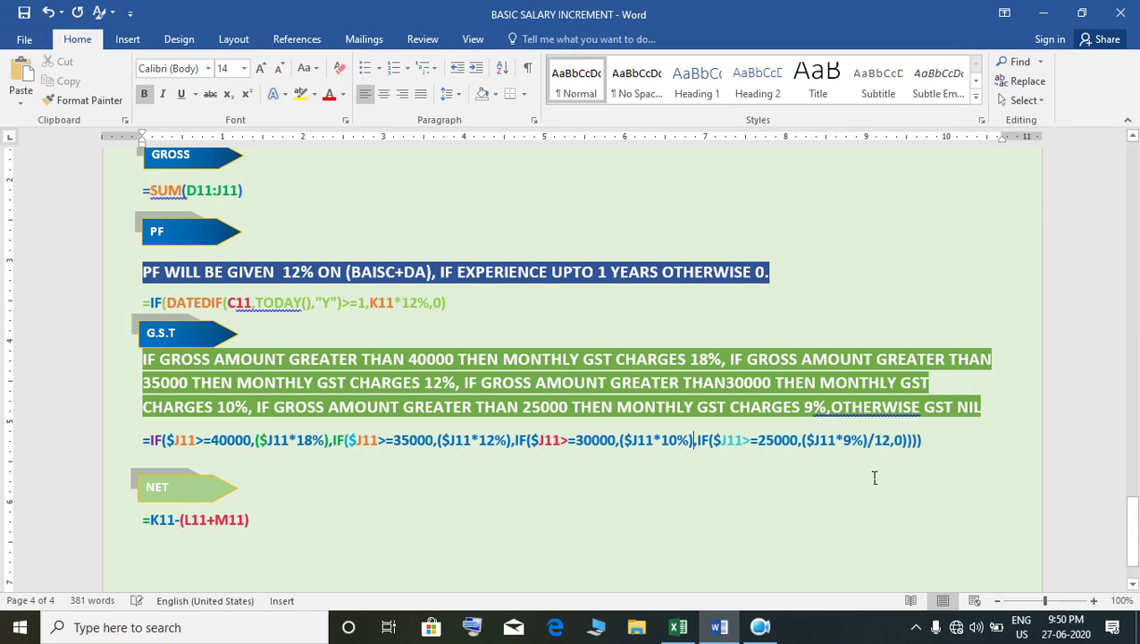
left_click(895, 446)
key("BackSpace")
key("BackSpace")
key("BackSpace")
left_click(761, 627)
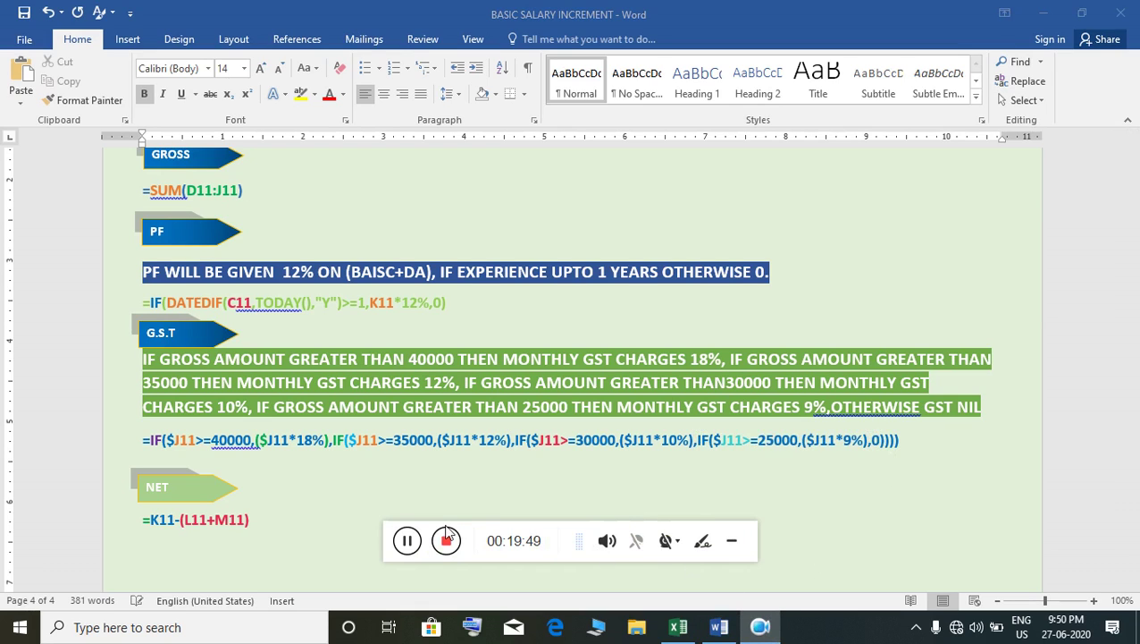